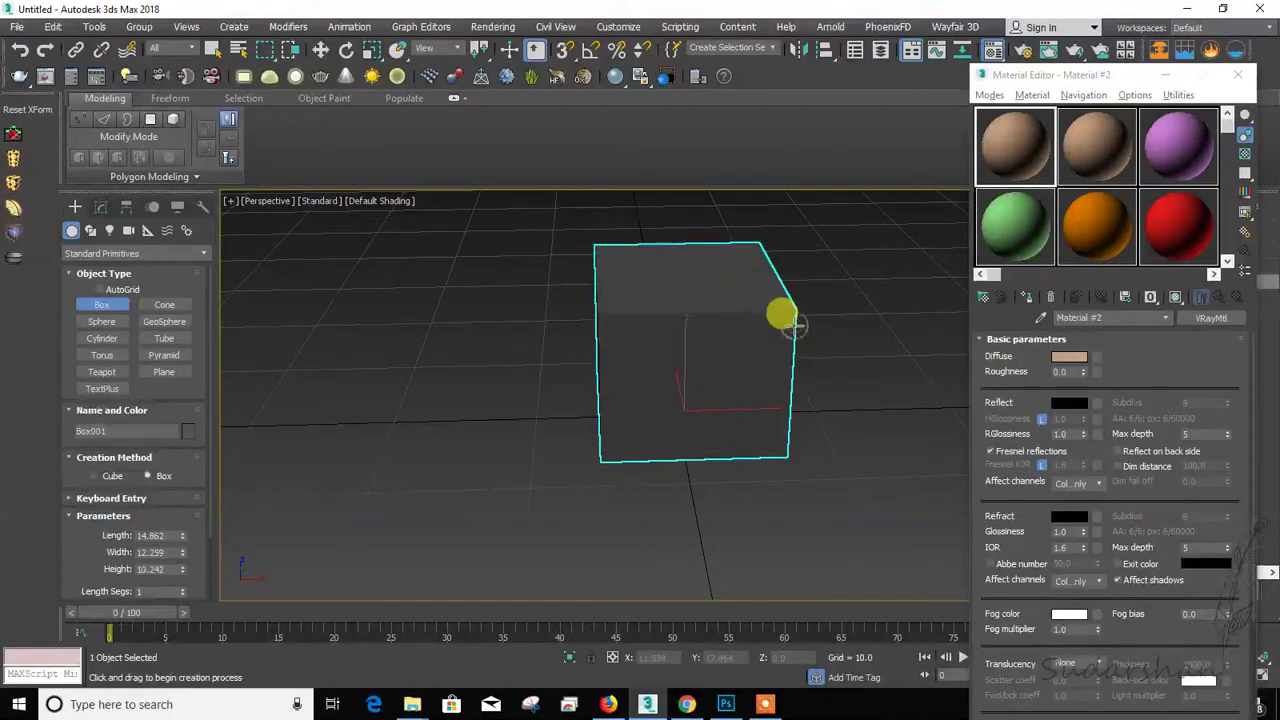
# Step: Finish creating the box and stretch it along the Y axis to about 130 percent
pyautogui.rightClick(785, 316)
pyautogui.keyDown('alt'); pyautogui.moveTo(714, 423); pyautogui.dragTo(514, 329, button='middle'); pyautogui.keyUp('alt')
pyautogui.click(372, 52)
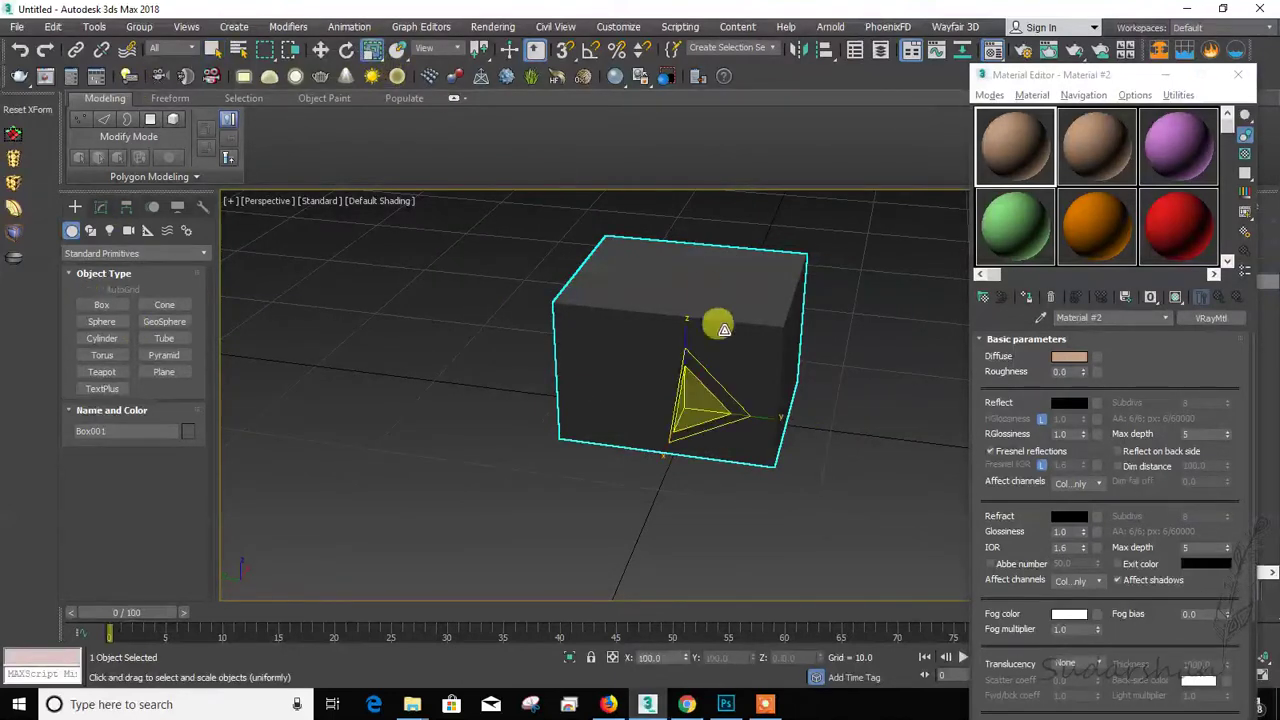
pyautogui.moveTo(749, 406); pyautogui.dragTo(714, 449)
pyautogui.keyDown('alt'); pyautogui.moveTo(714, 449); pyautogui.dragTo(663, 463, button='middle'); pyautogui.keyUp('alt')
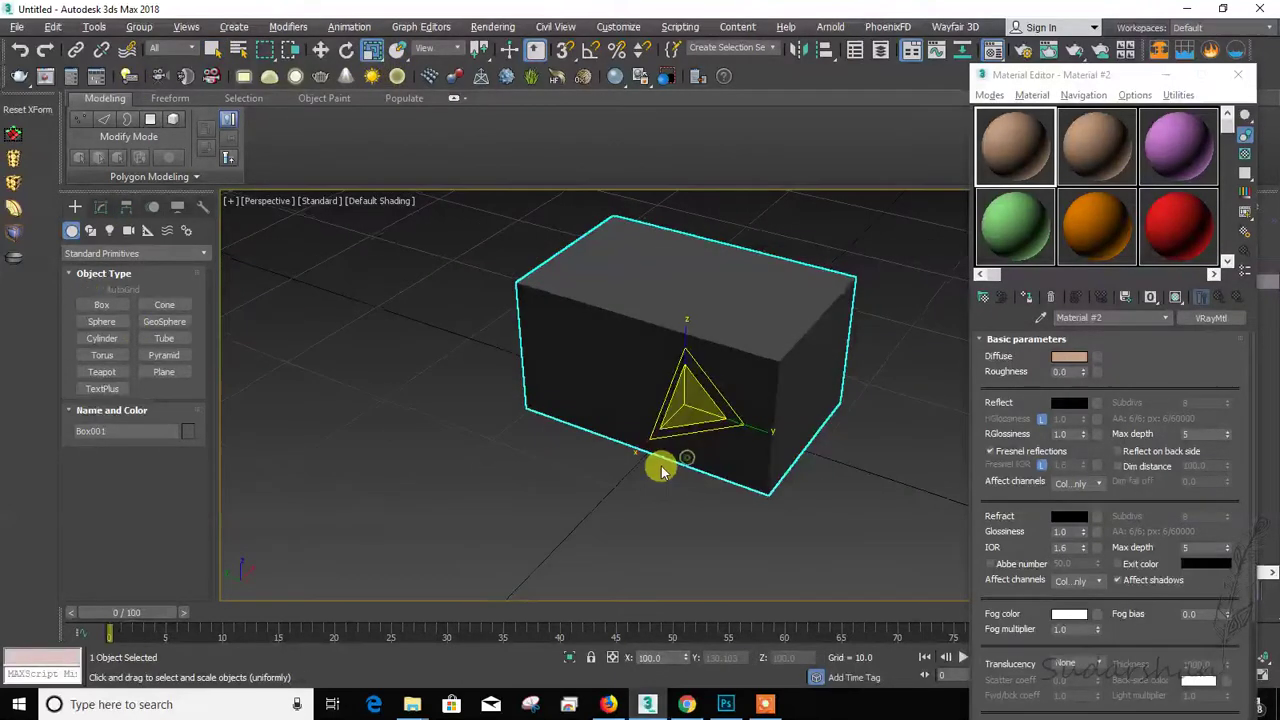
pyautogui.click(320, 49)
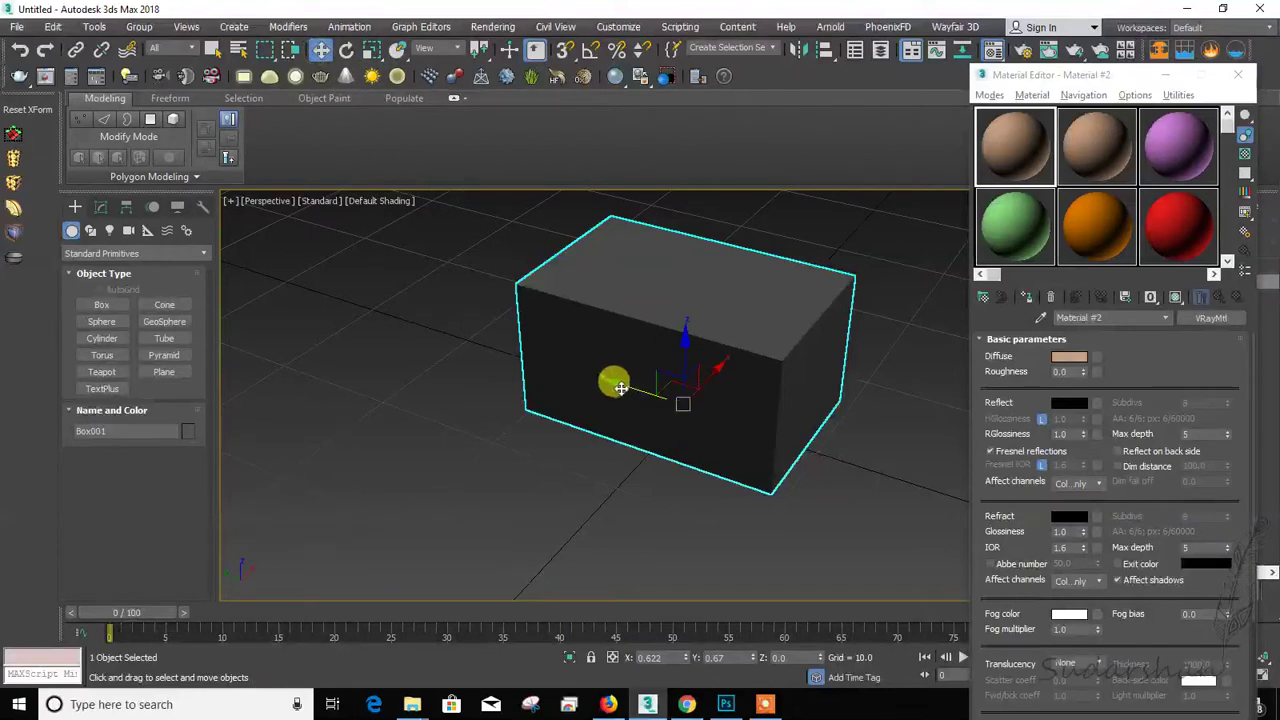
pyautogui.keyDown('alt'); pyautogui.moveTo(620, 388); pyautogui.dragTo(623, 466, button='middle'); pyautogui.keyUp('alt')
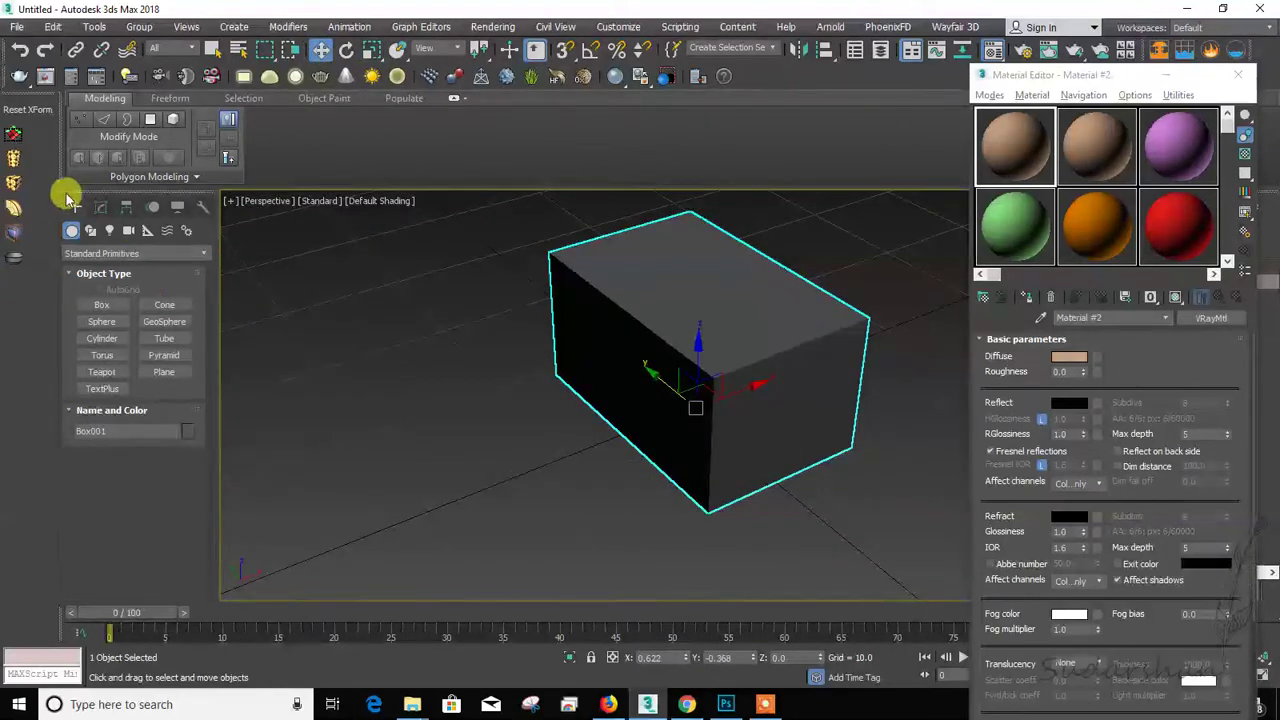
# Step: Convert the box to an Editable Poly and scale it further along the Y axis to about 228 percent
pyautogui.click(100, 206)
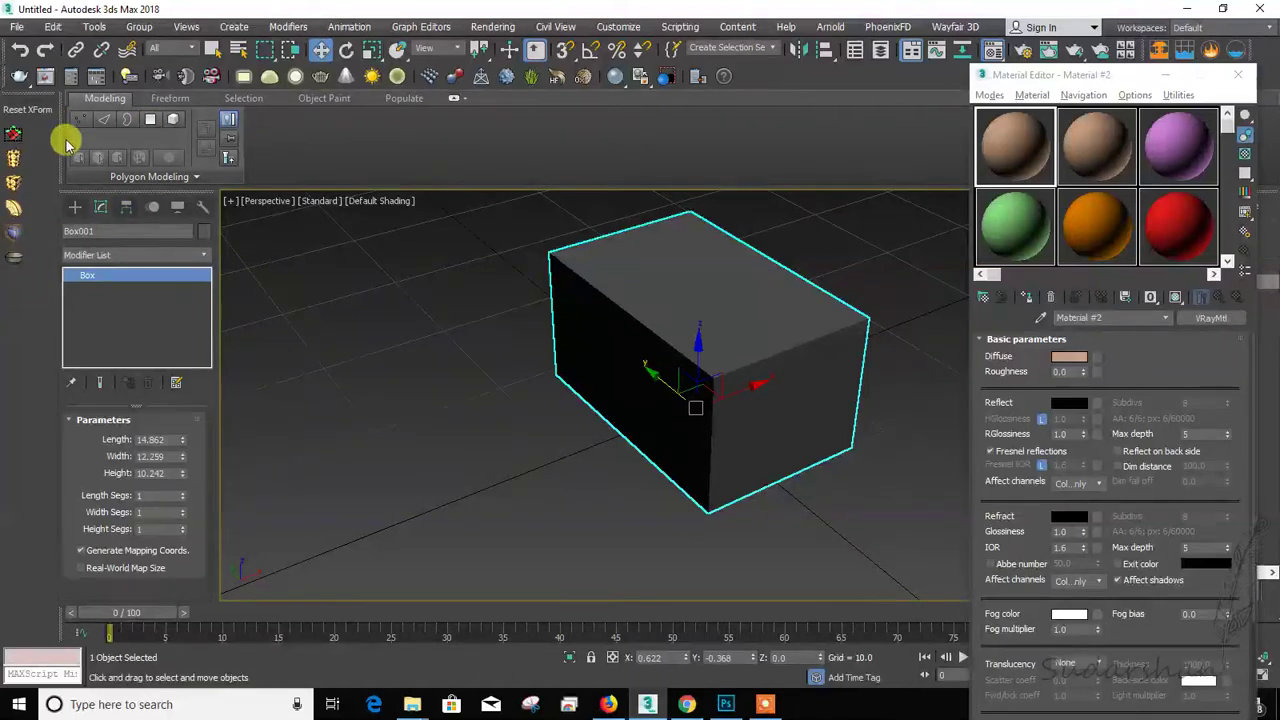
pyautogui.click(809, 400)
pyautogui.click(429, 374)
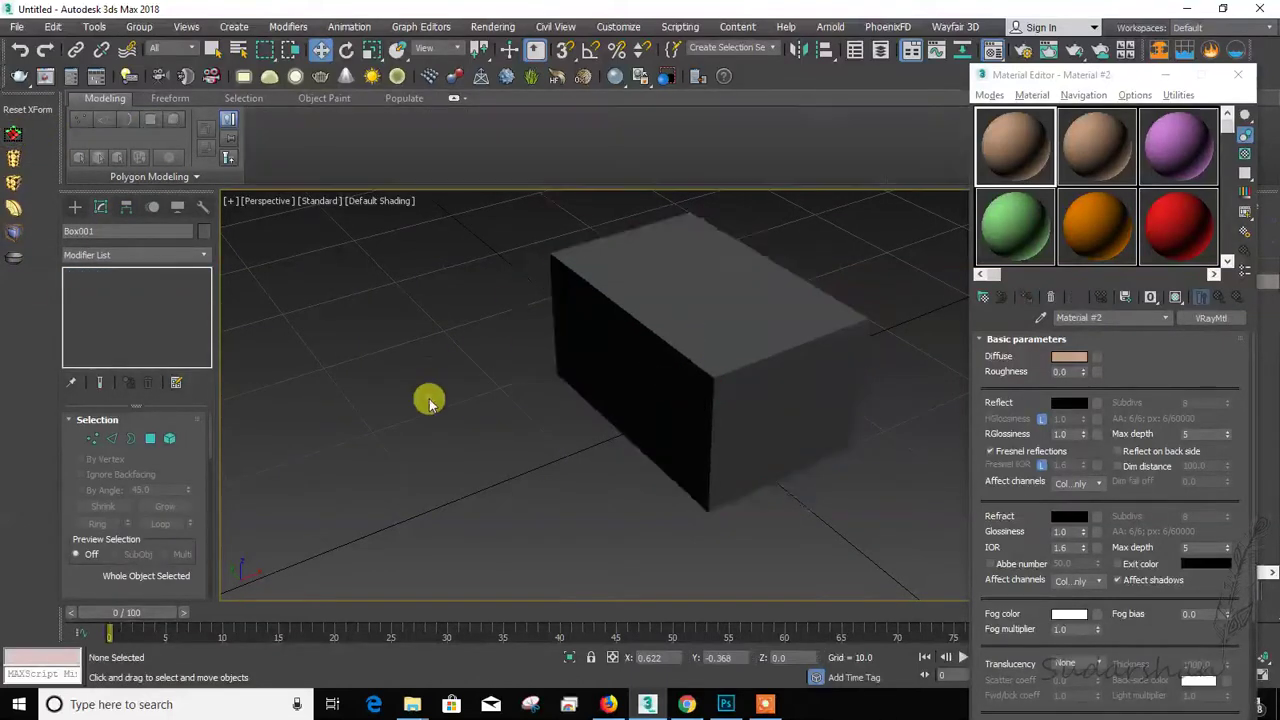
pyautogui.click(138, 257)
pyautogui.click(138, 257)
pyautogui.click(409, 311)
pyautogui.click(586, 246)
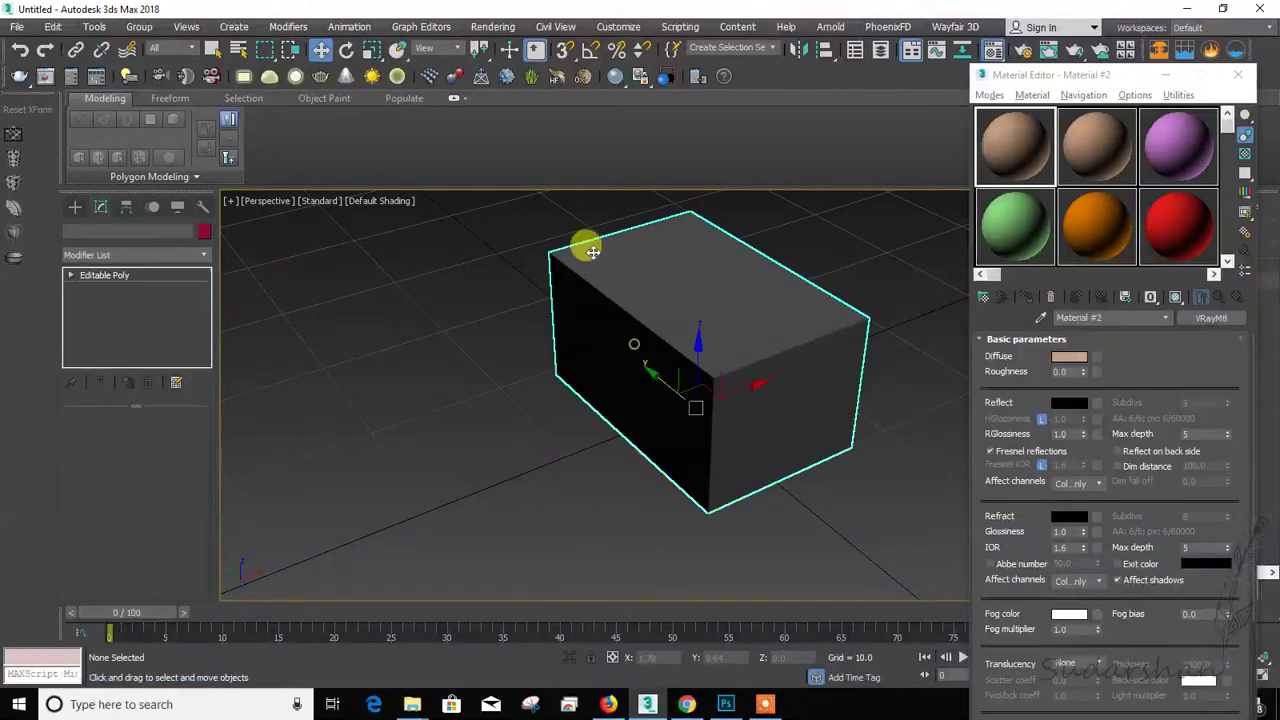
pyautogui.click(380, 52)
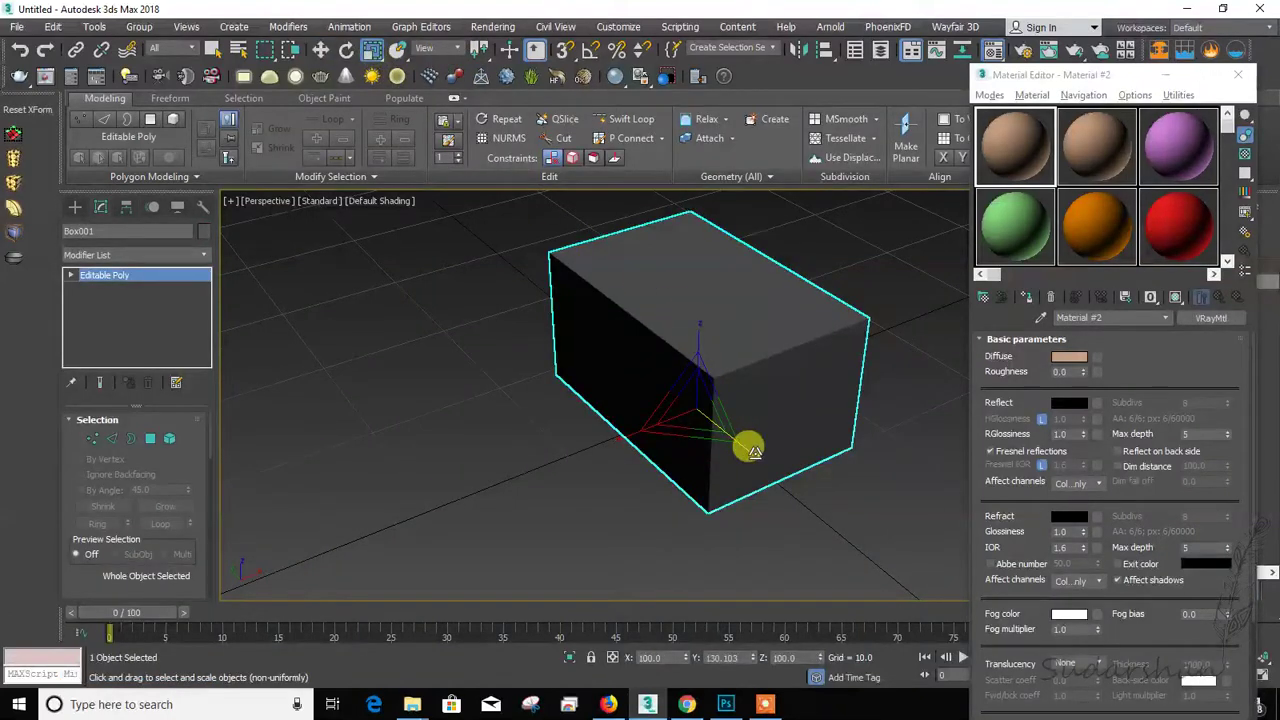
pyautogui.moveTo(749, 446); pyautogui.dragTo(775, 472)
# Step: Add an Unwrap UVW modifier to the stretched box and open its UV editor
pyautogui.click(160, 255)
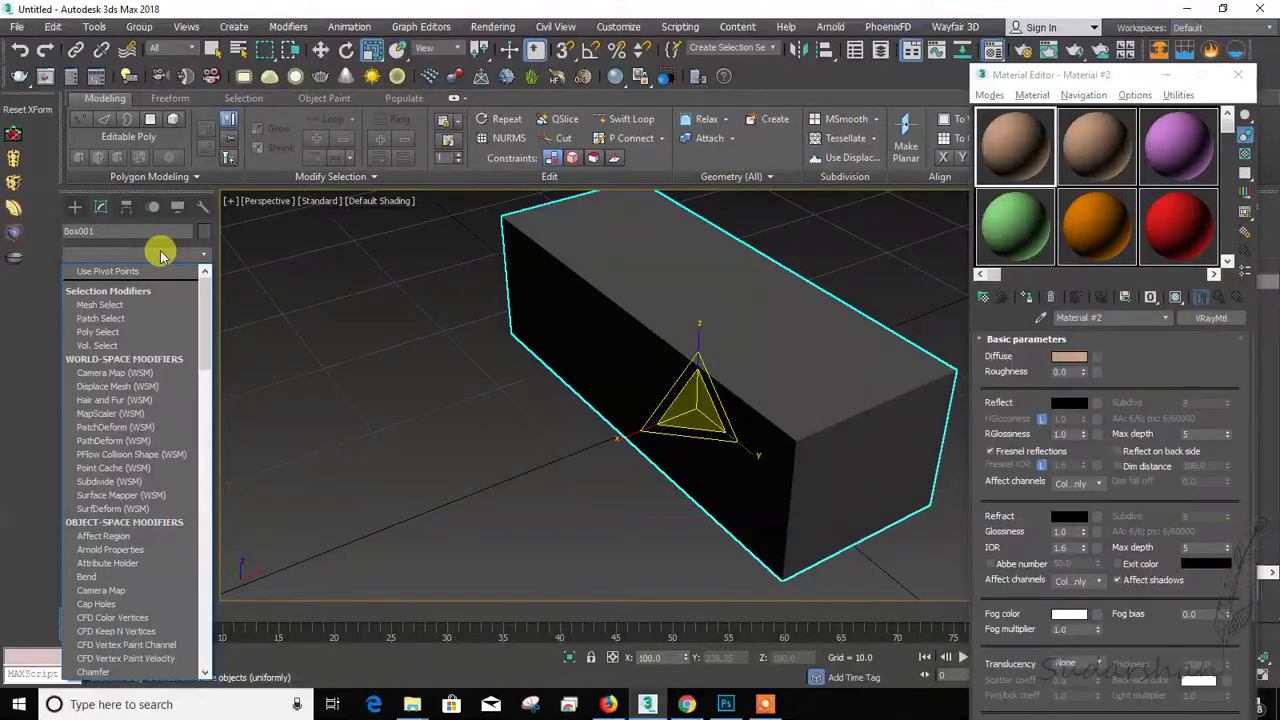
pyautogui.write('uv')
pyautogui.click(102, 448)
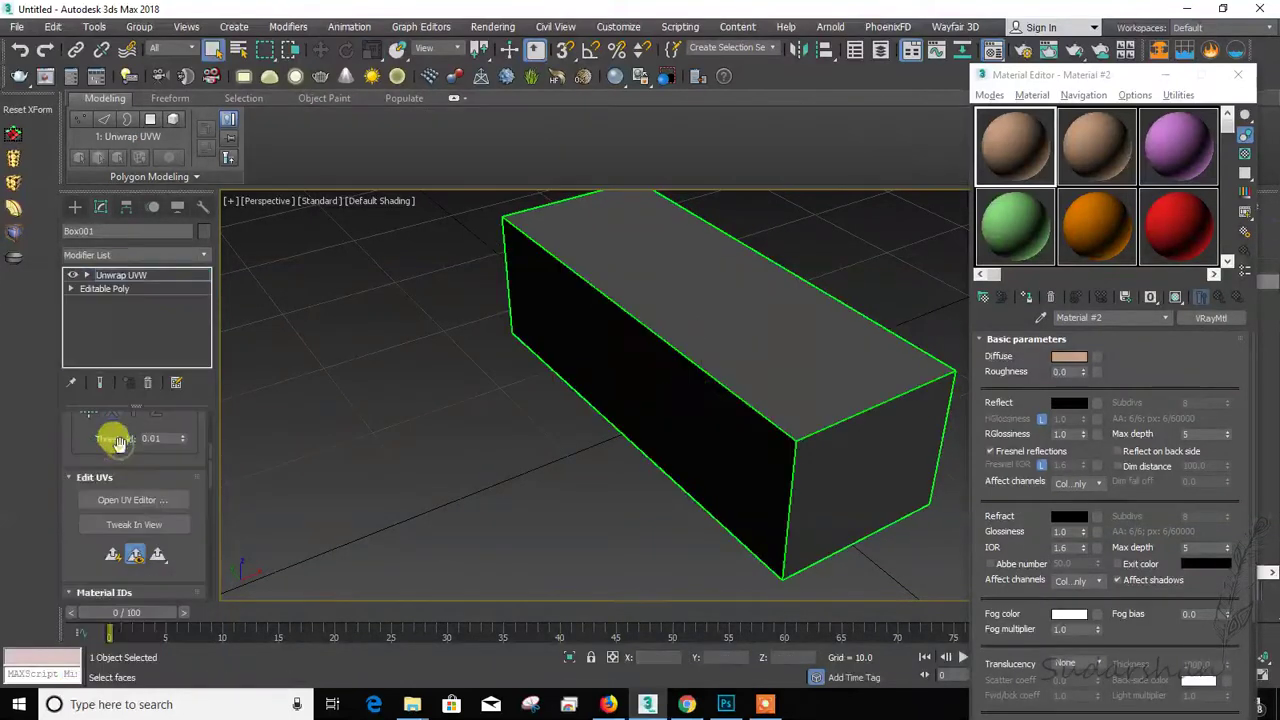
pyautogui.click(130, 499)
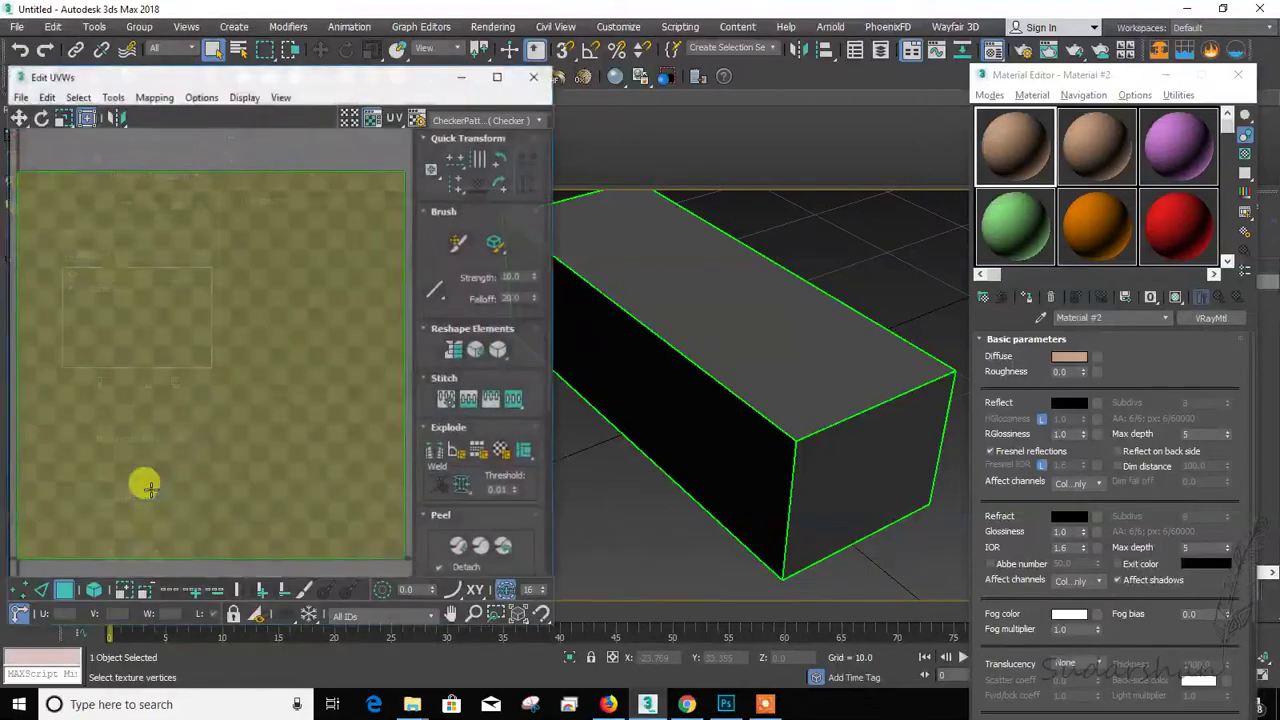
# Step: Select all UV faces and apply Flatten Mapping with a polygon angle threshold of 45 and spacing of 0.001
pyautogui.click(212, 283)
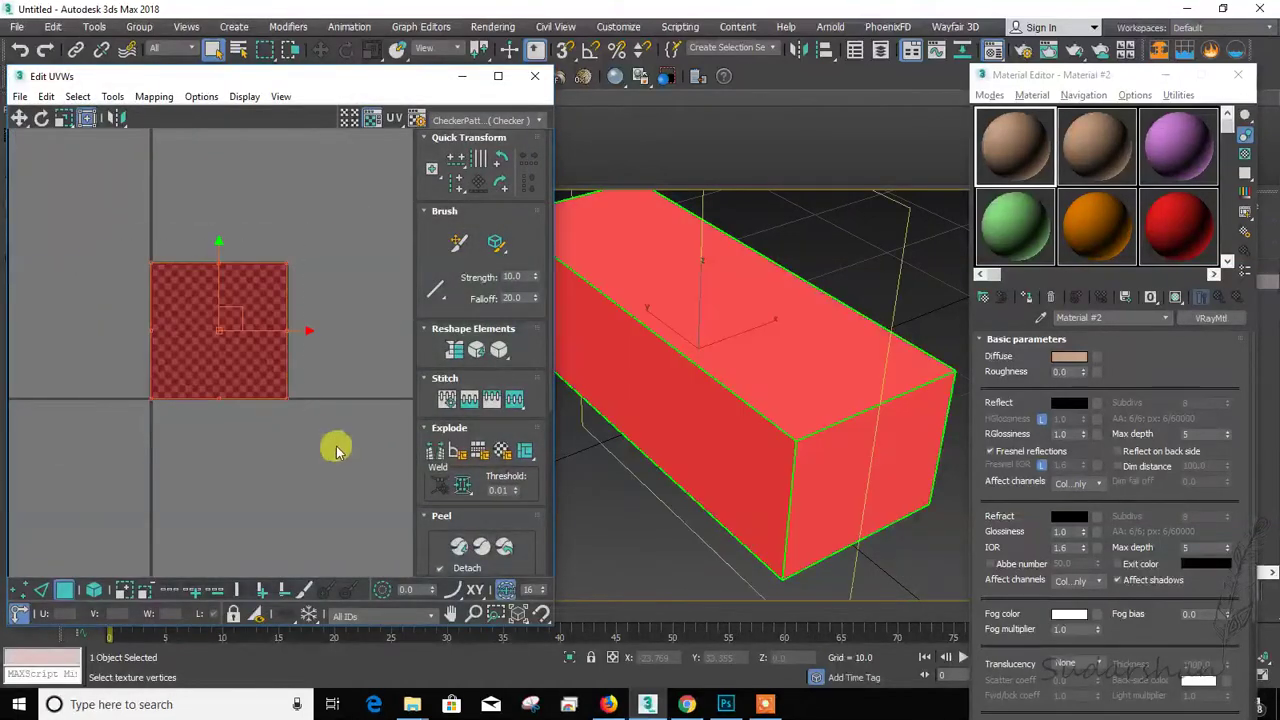
pyautogui.click(201, 97)
pyautogui.moveTo(153, 96)
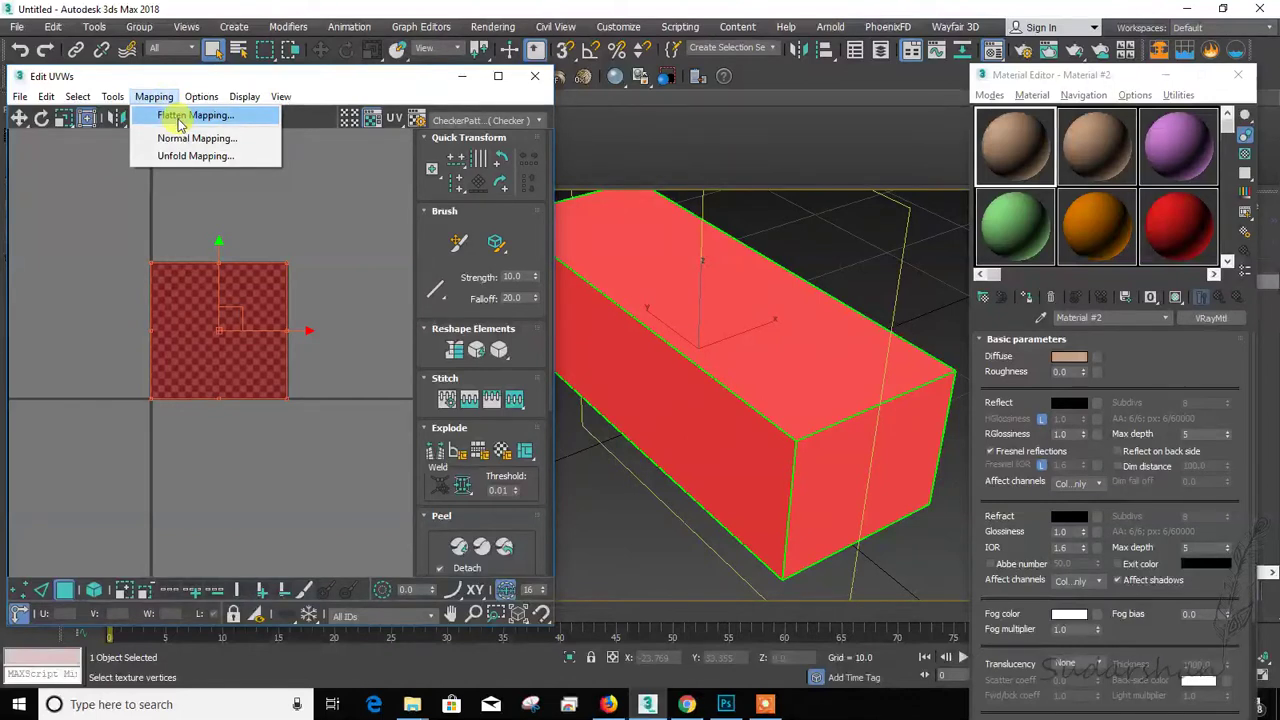
pyautogui.click(195, 116)
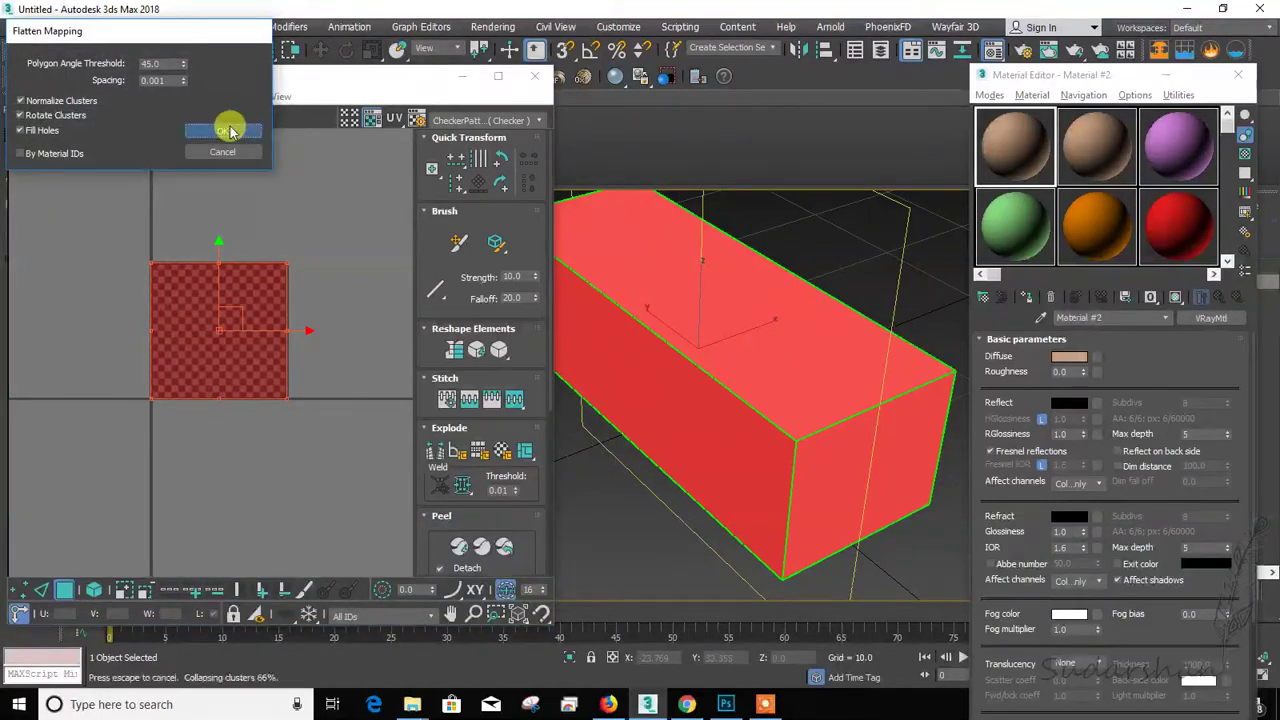
pyautogui.click(221, 127)
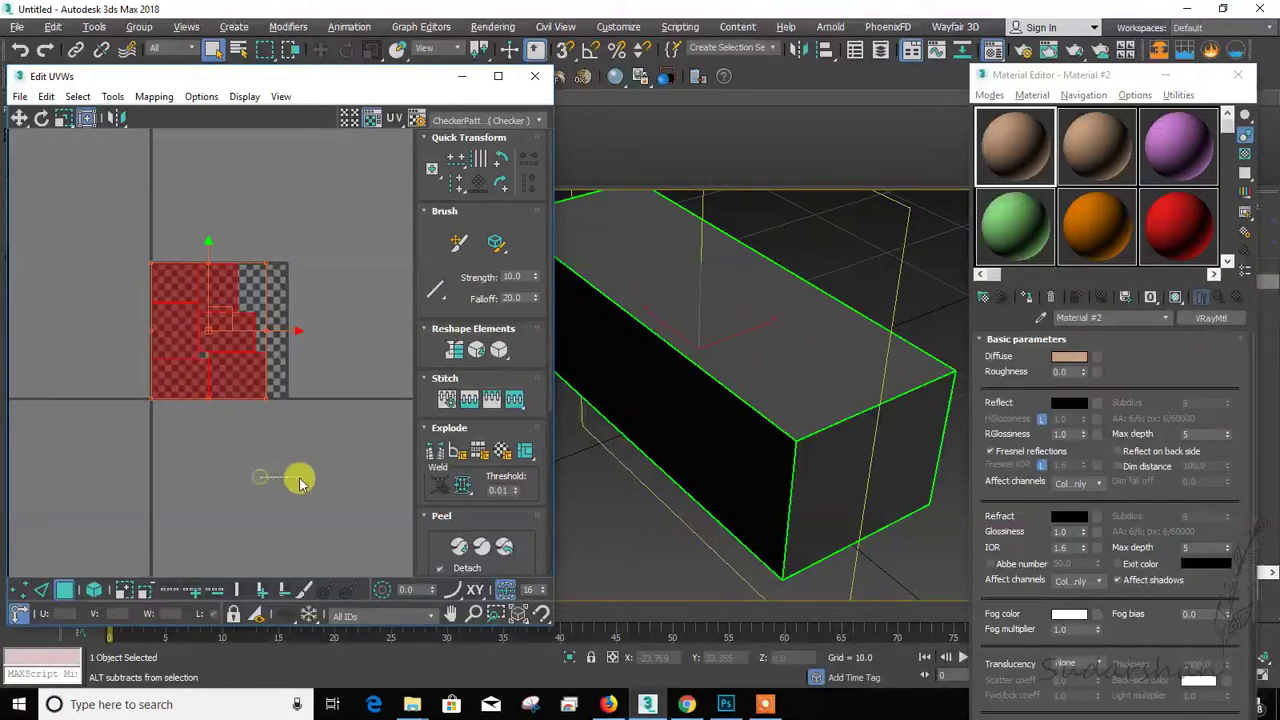
pyautogui.click(51, 420)
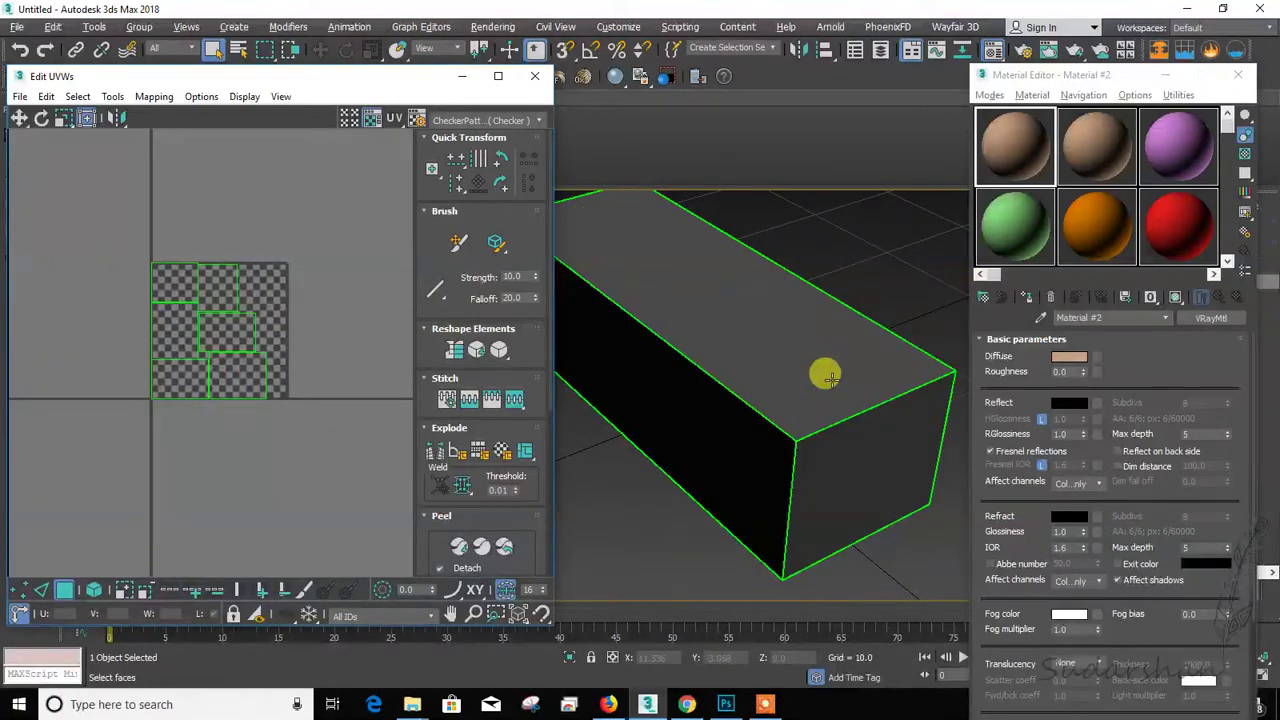
# Step: Examine the flattened UV clusters and compare their proportions with the faces of the stretched box
pyautogui.scroll(4, 230, 375)
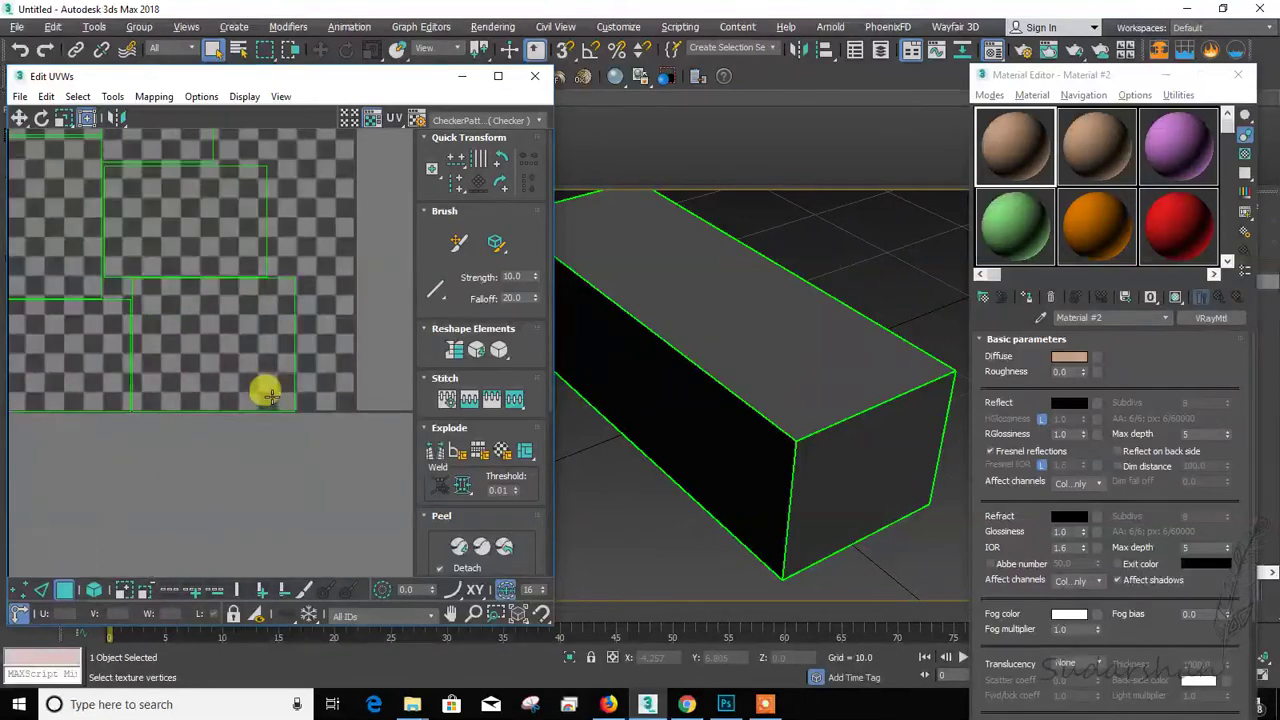
pyautogui.click(270, 395)
pyautogui.click(237, 426)
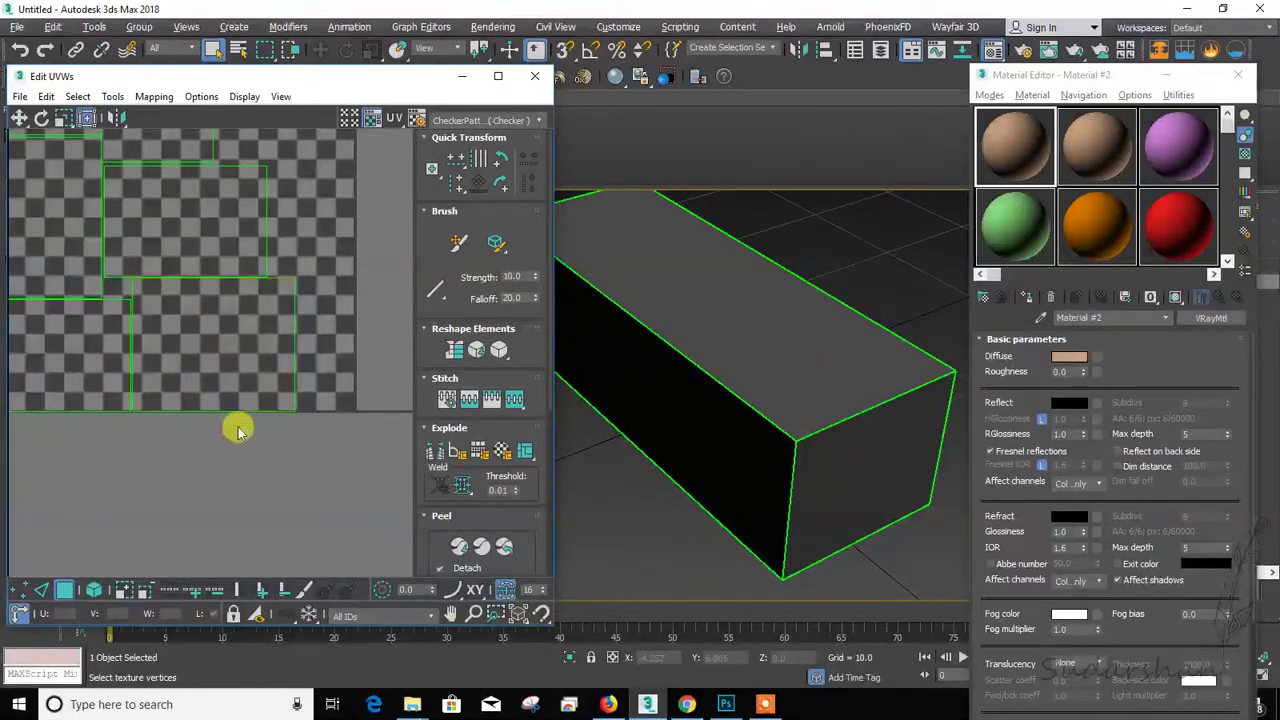
pyautogui.scroll(-4, 245, 440)
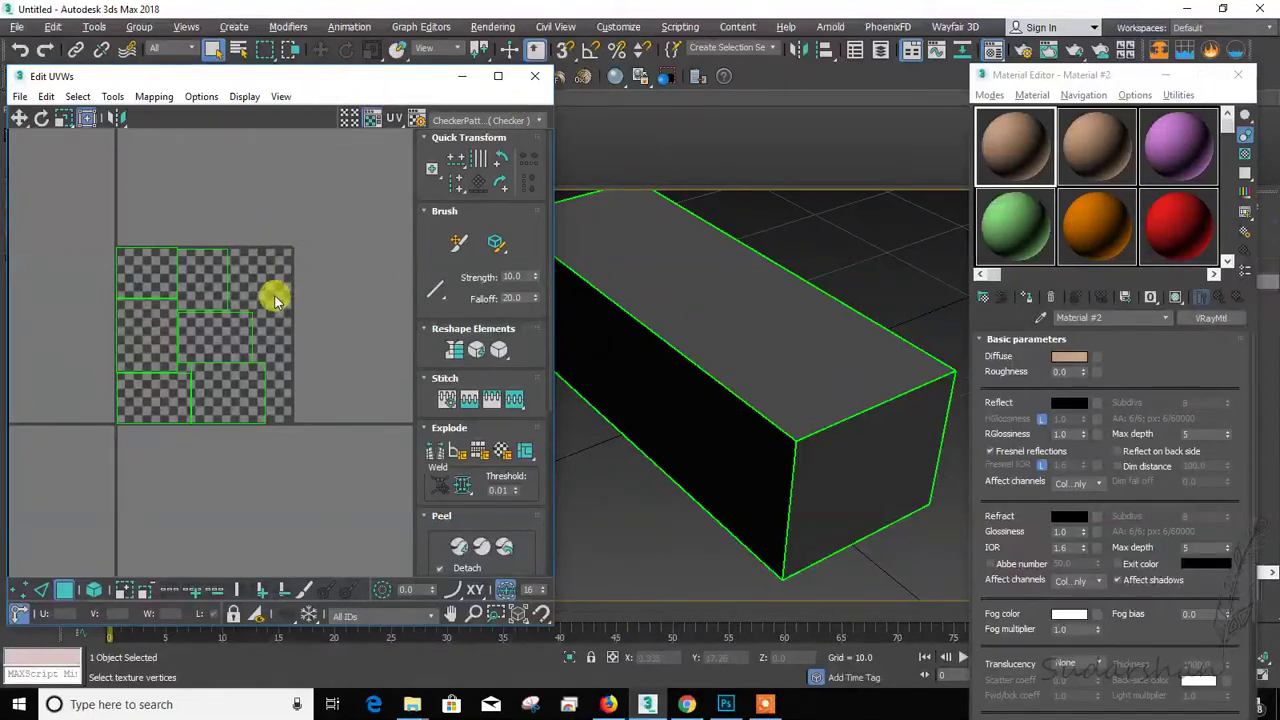
pyautogui.click(195, 318)
pyautogui.click(216, 366)
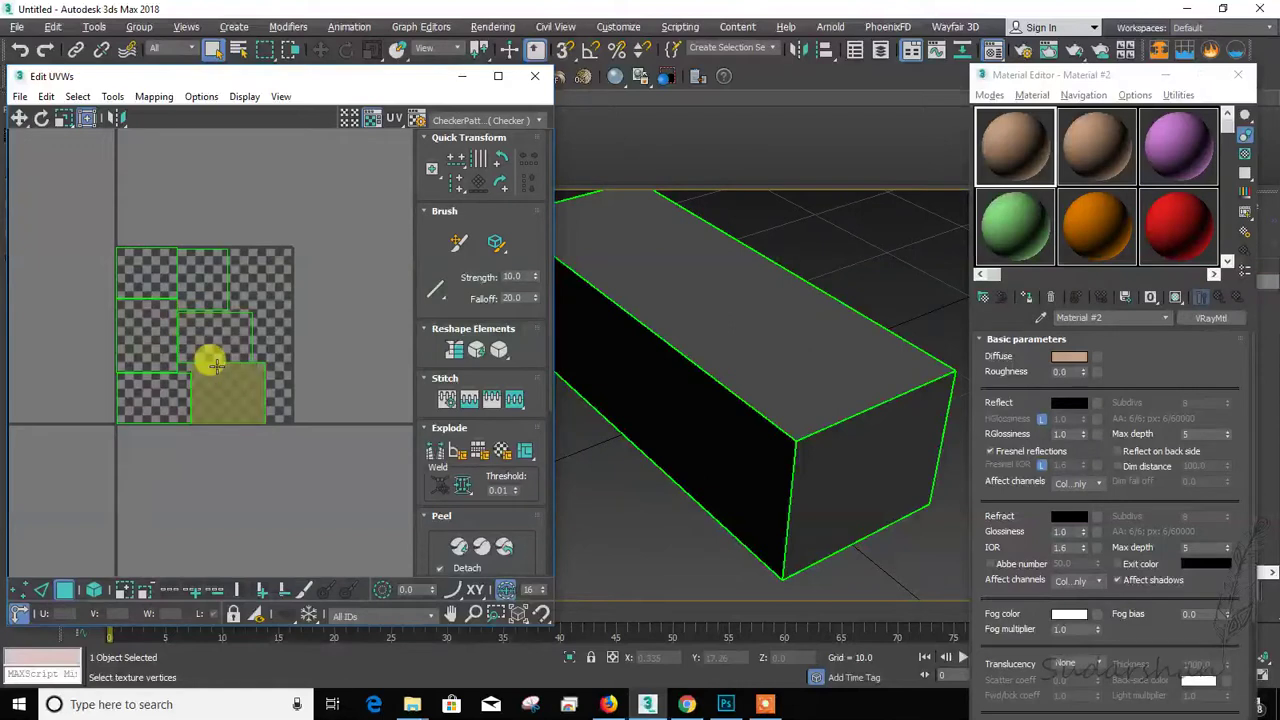
pyautogui.click(545, 163)
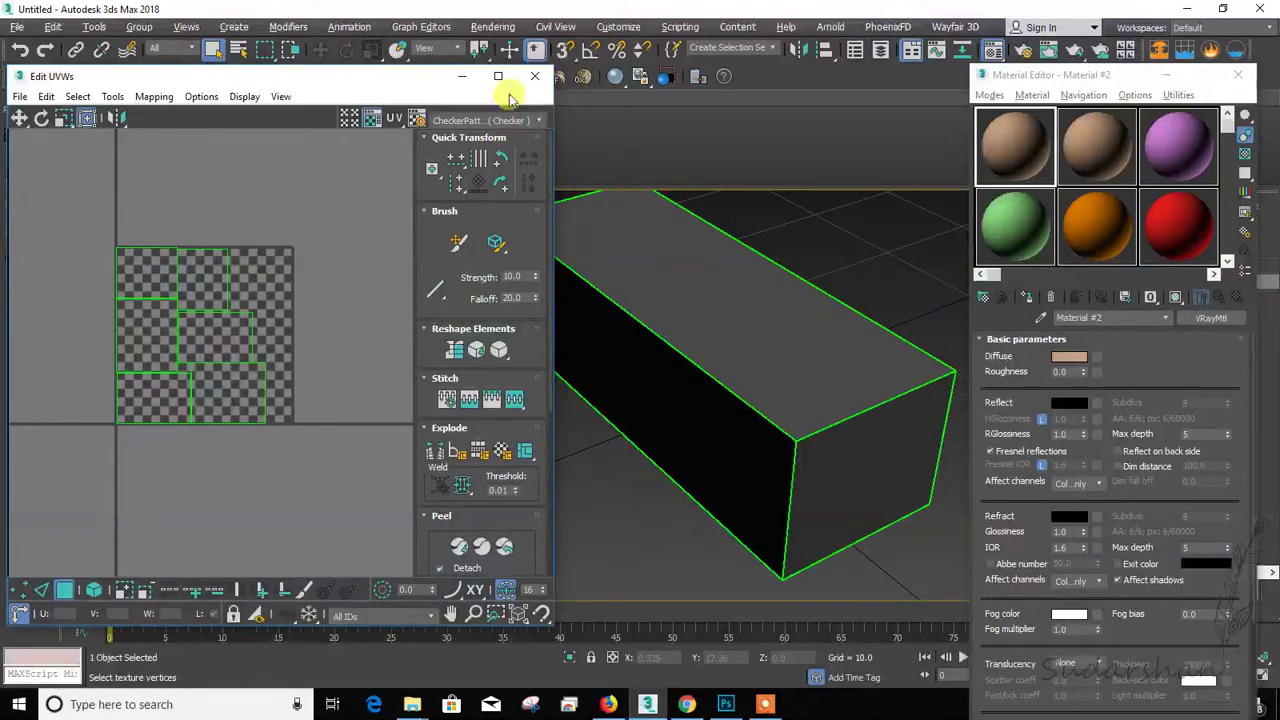
# Step: Close the UV editor and remove the Unwrap UVW modifier from the box
pyautogui.click(535, 79)
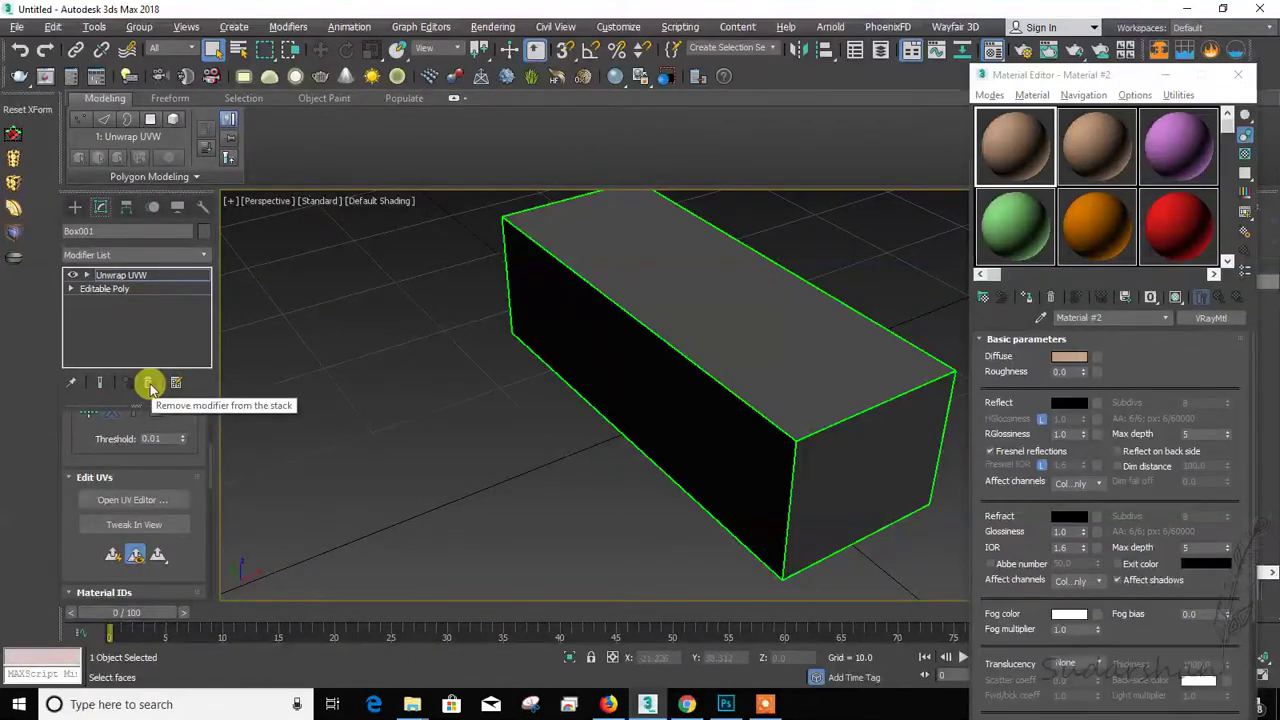
pyautogui.click(148, 385)
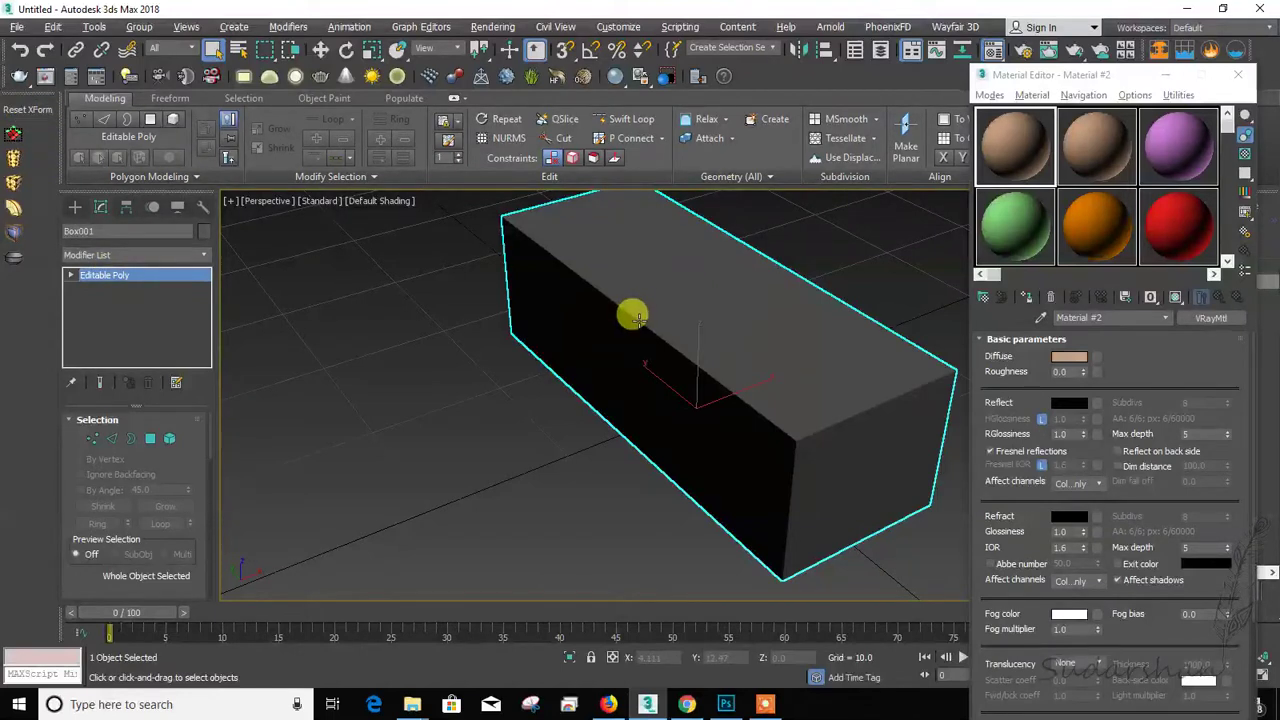
# Step: Add a fresh Unwrap UVW modifier to the box and open the UV editor
pyautogui.click(110, 255)
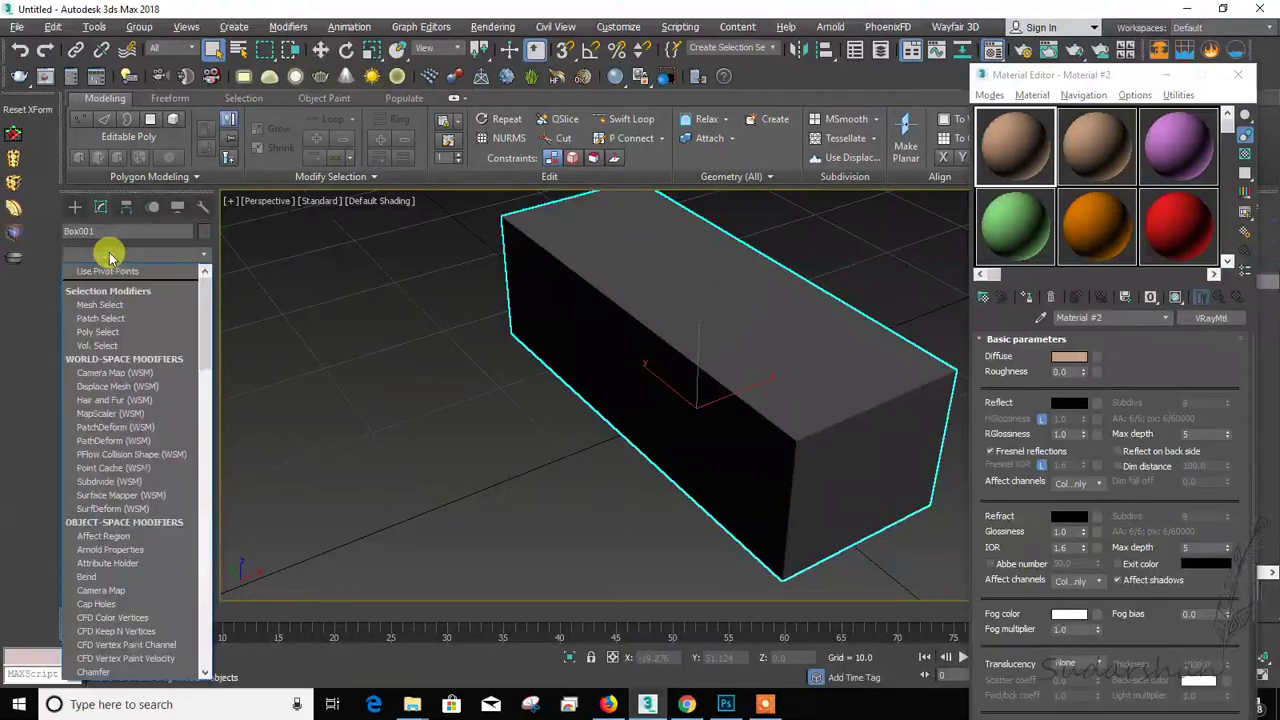
pyautogui.write('unwrap')
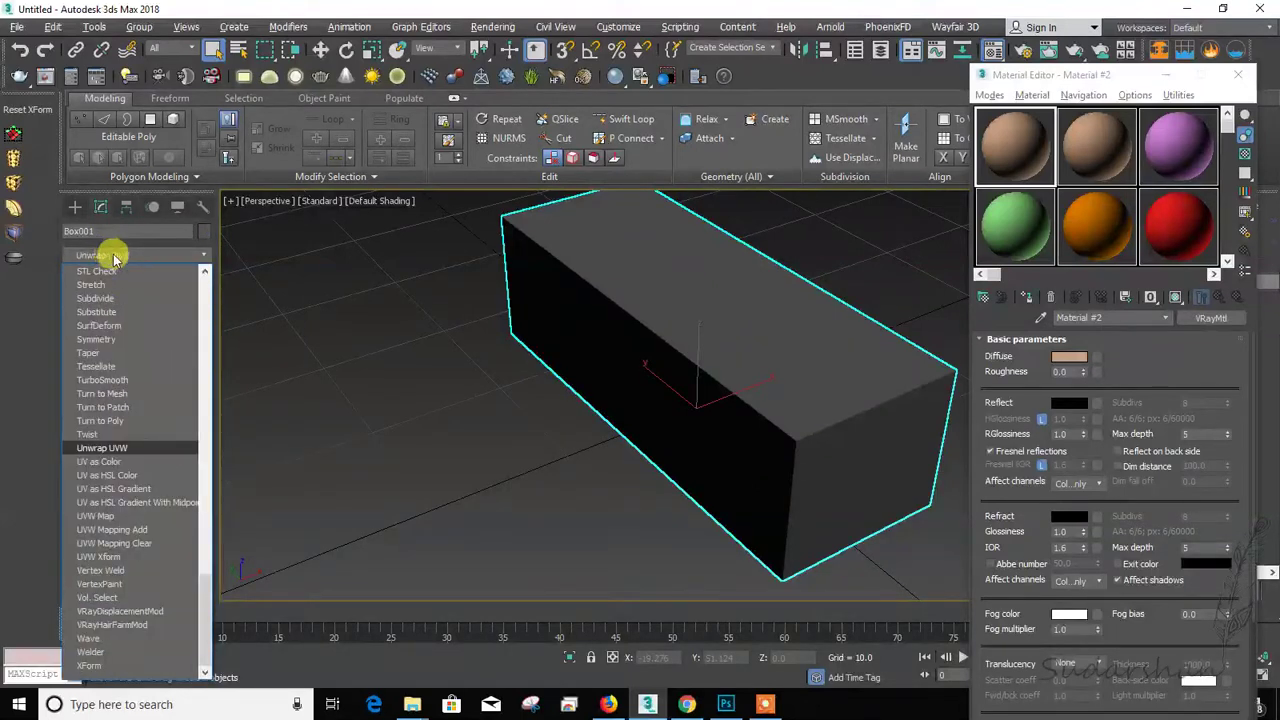
pyautogui.click(152, 448)
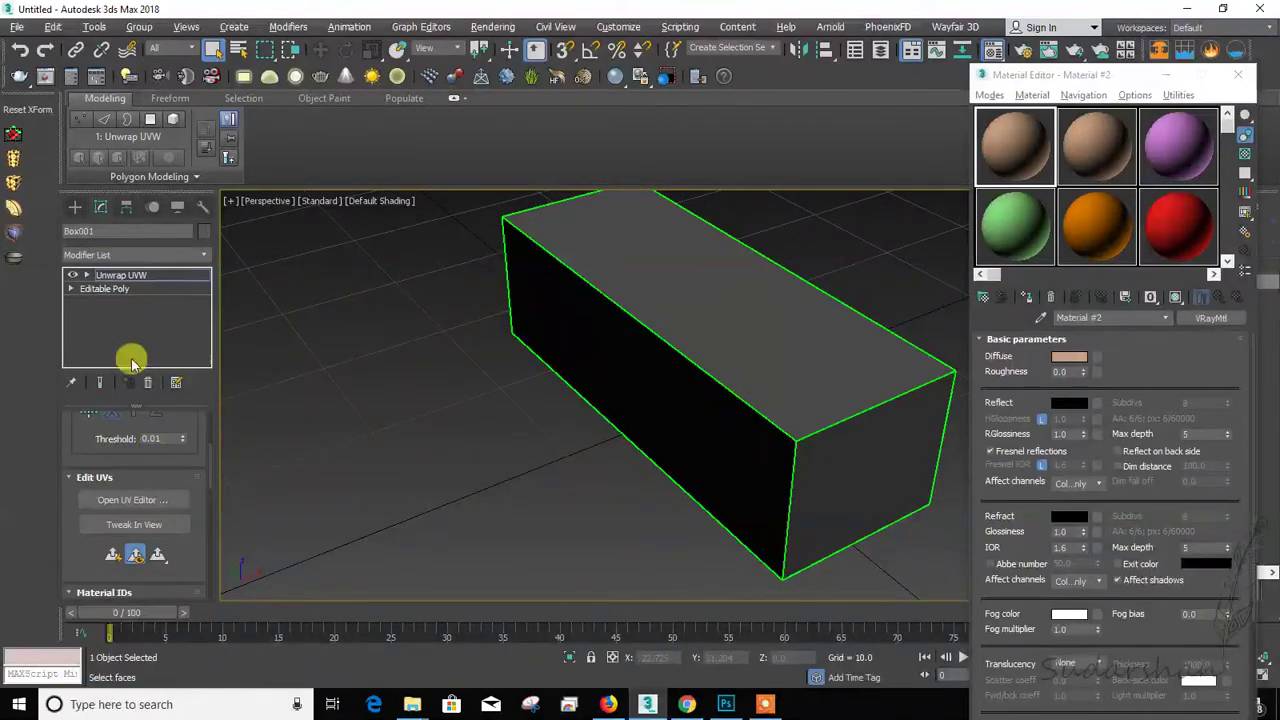
pyautogui.click(140, 500)
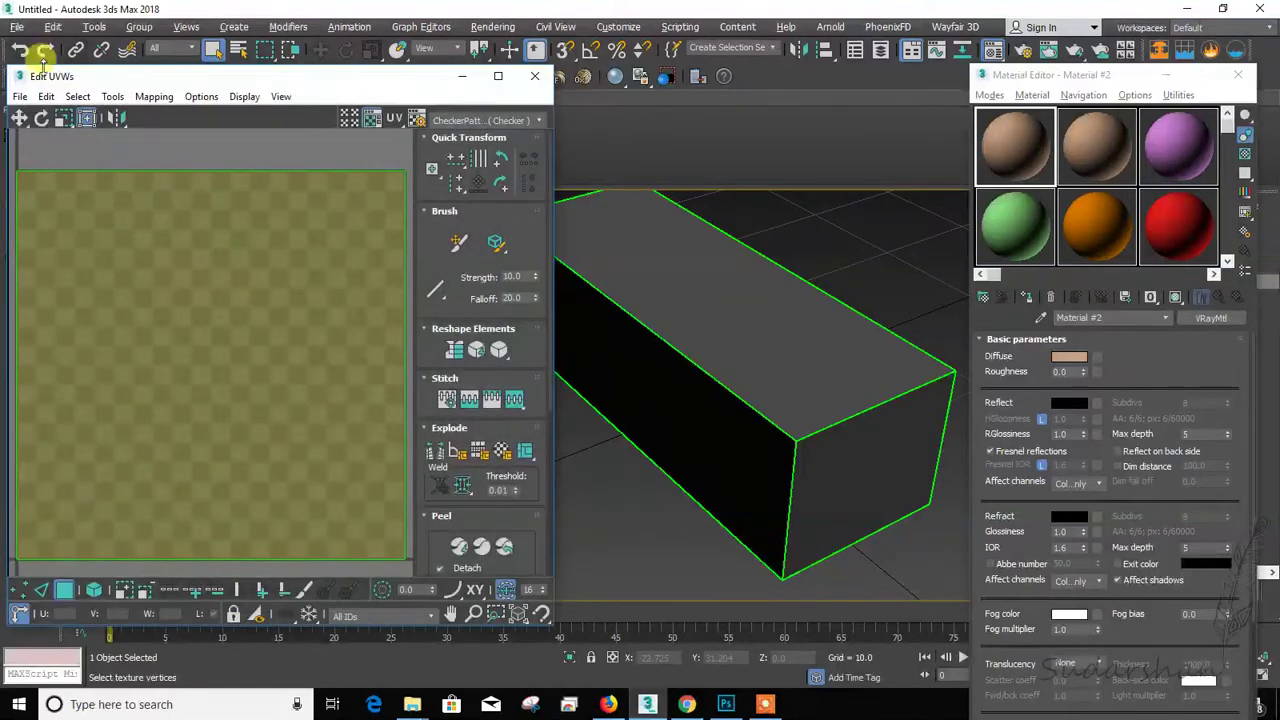
# Step: Select all of the box's UV faces and apply Flatten Mapping to them
pyautogui.moveTo(69, 214); pyautogui.dragTo(358, 461)
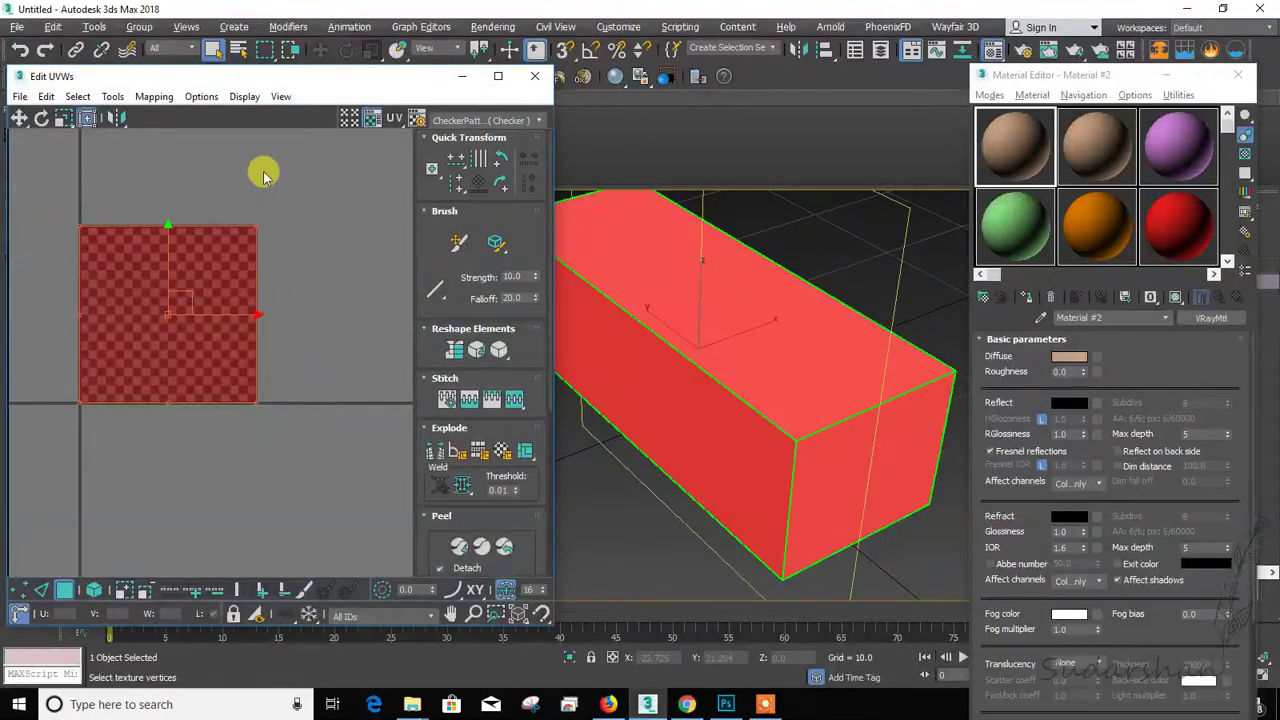
pyautogui.click(201, 96)
pyautogui.moveTo(153, 96)
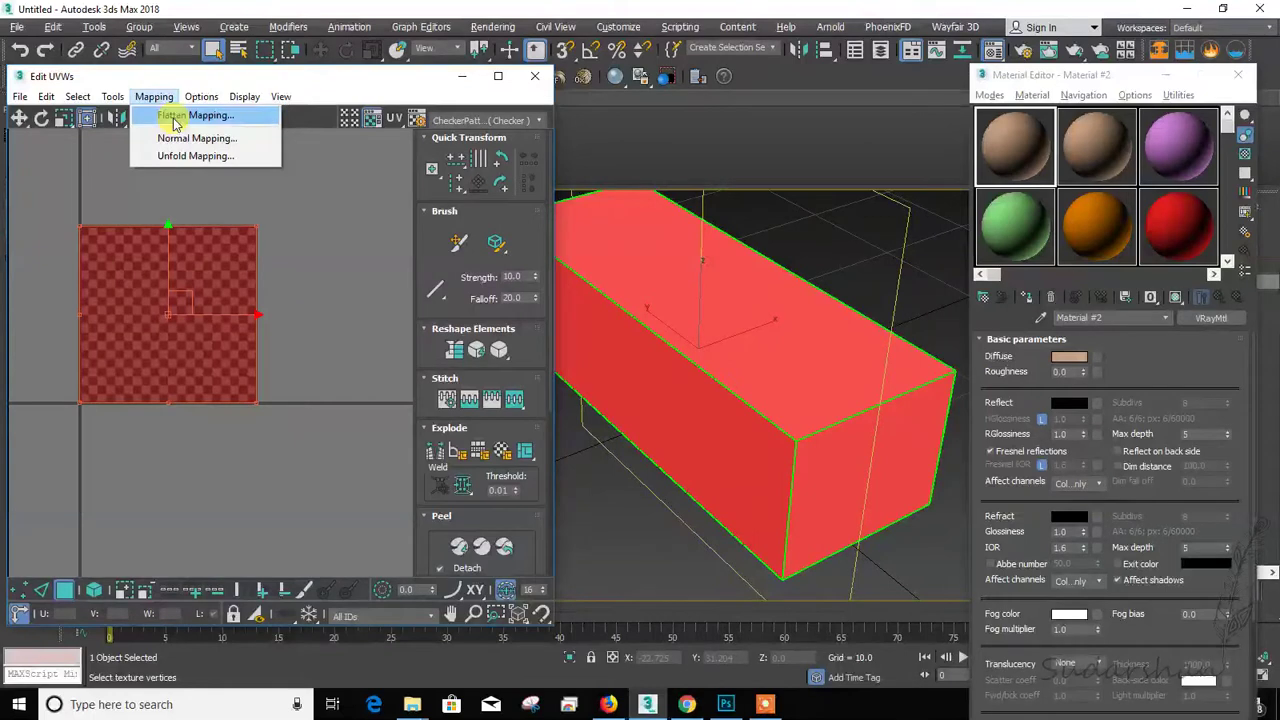
pyautogui.click(180, 115)
pyautogui.click(213, 134)
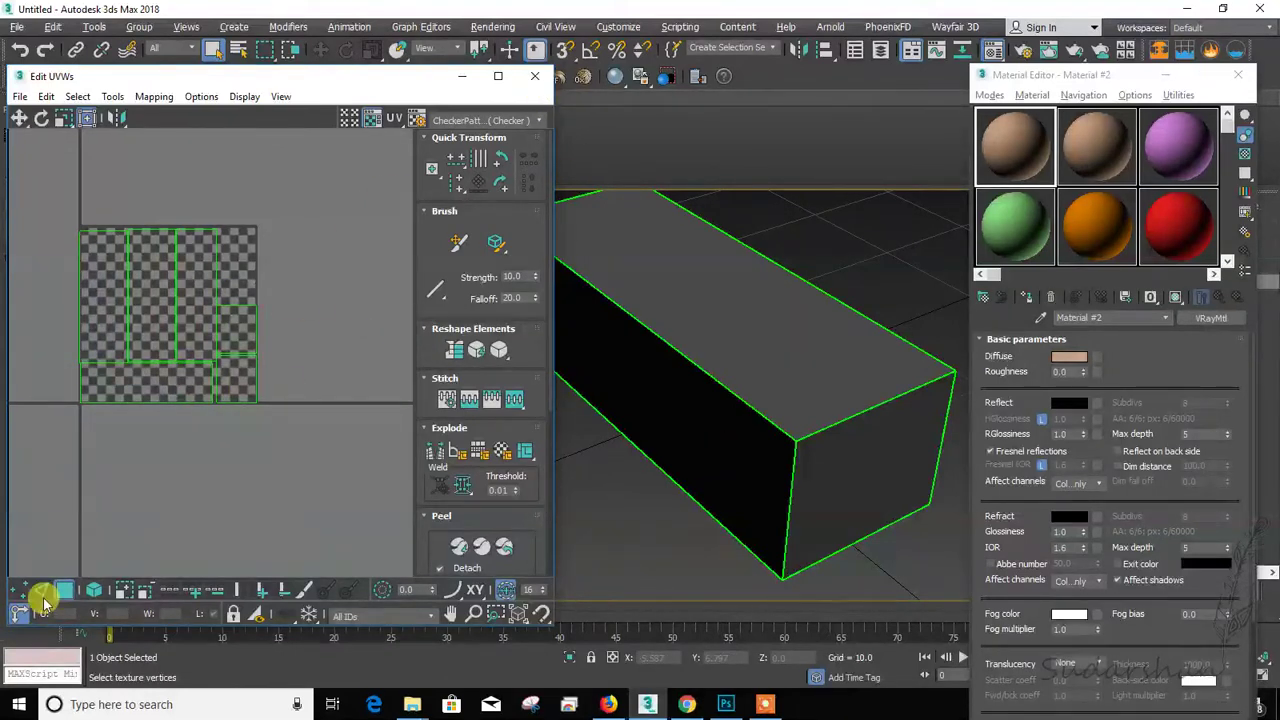
# Step: In edge mode, join the four long side clusters into one strip by custom-stitching their shared long edges one after another
pyautogui.scroll(4, 110, 460)
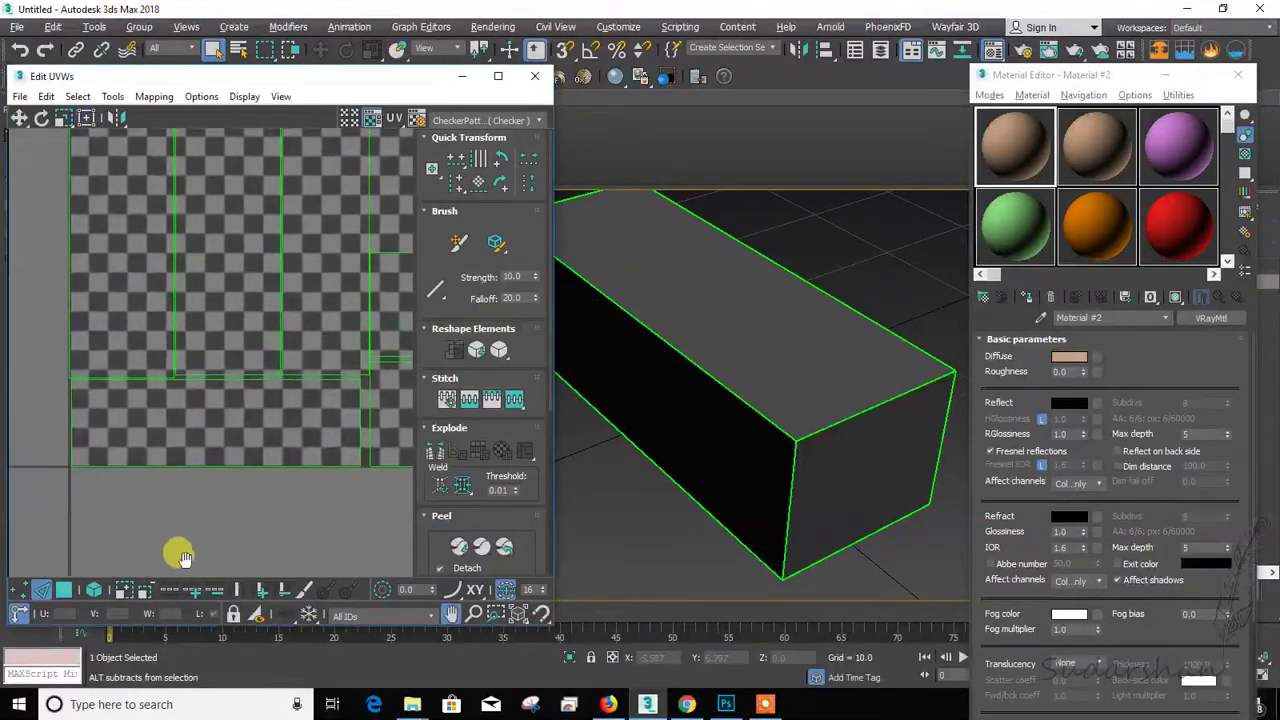
pyautogui.scroll(-4, 180, 557)
pyautogui.click(100, 323)
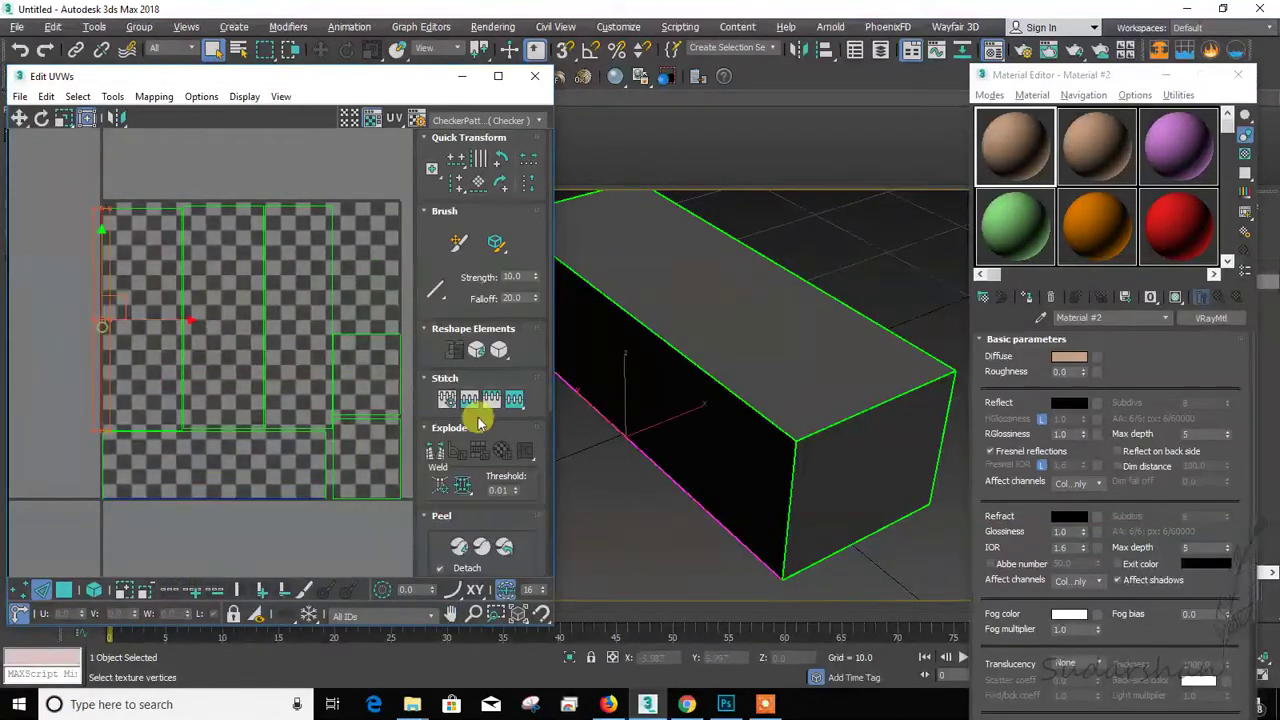
pyautogui.click(513, 399)
pyautogui.click(31, 322)
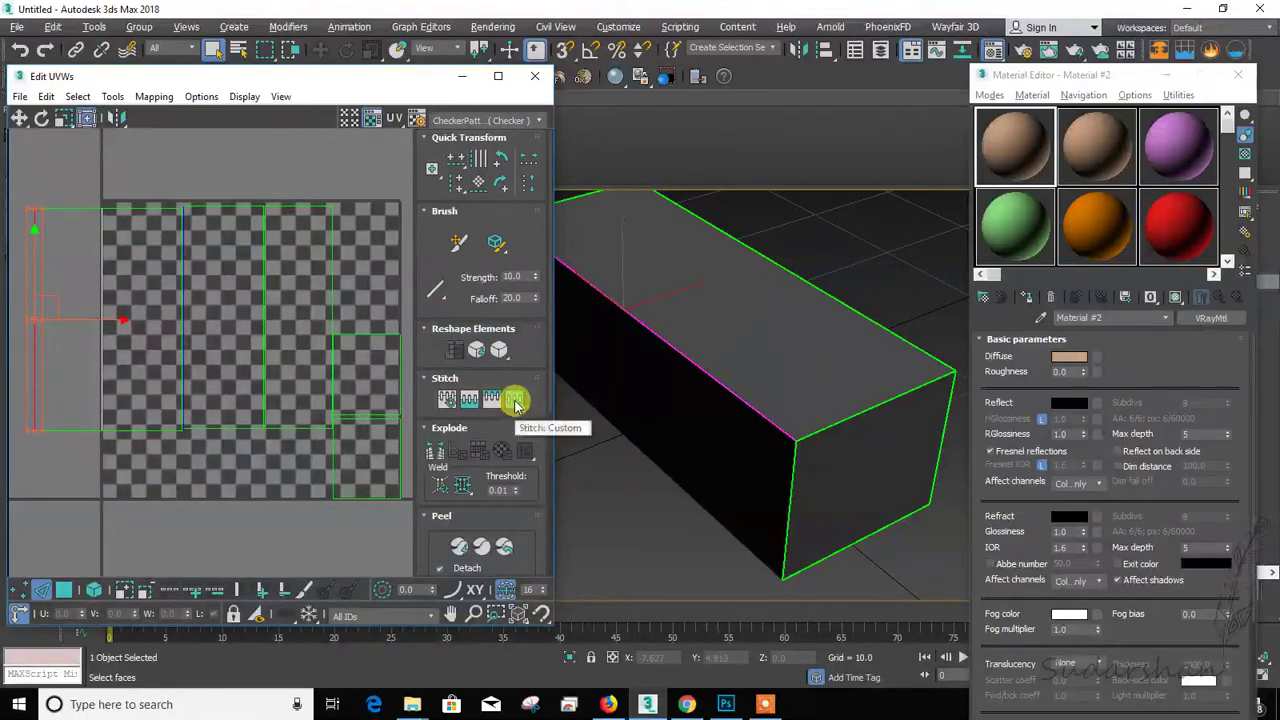
pyautogui.click(515, 405)
pyautogui.click(185, 327)
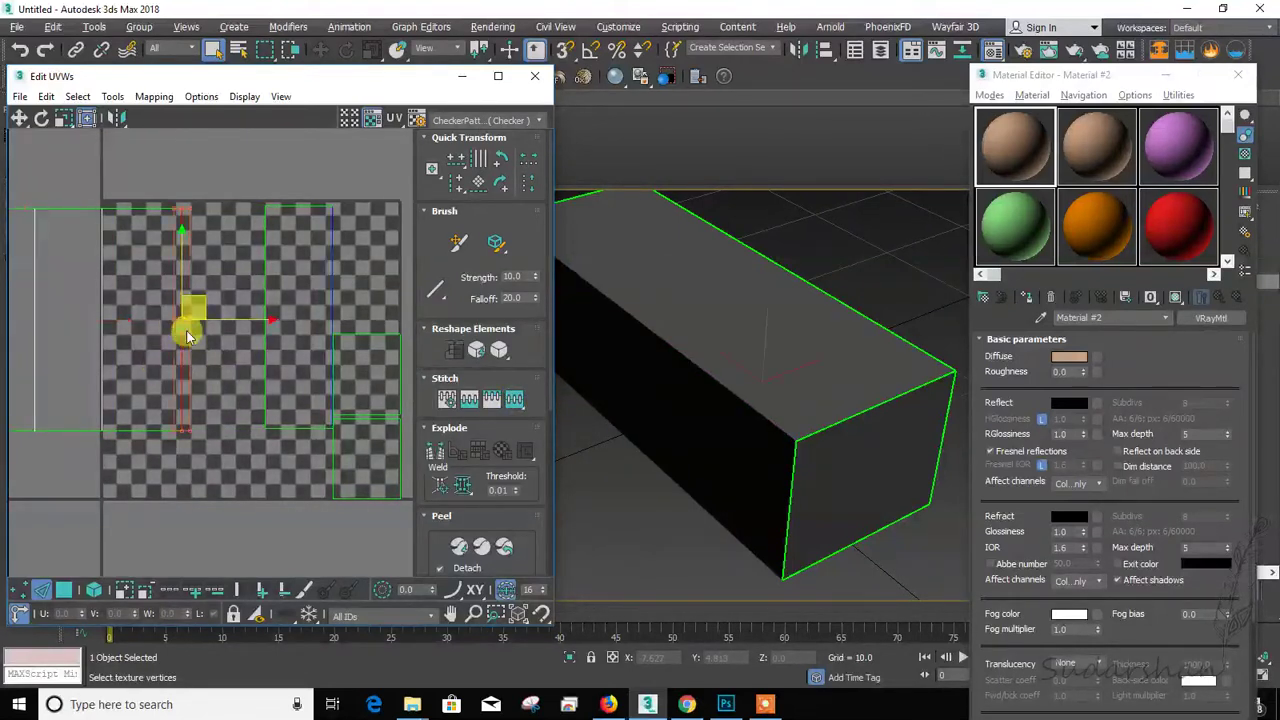
pyautogui.click(513, 399)
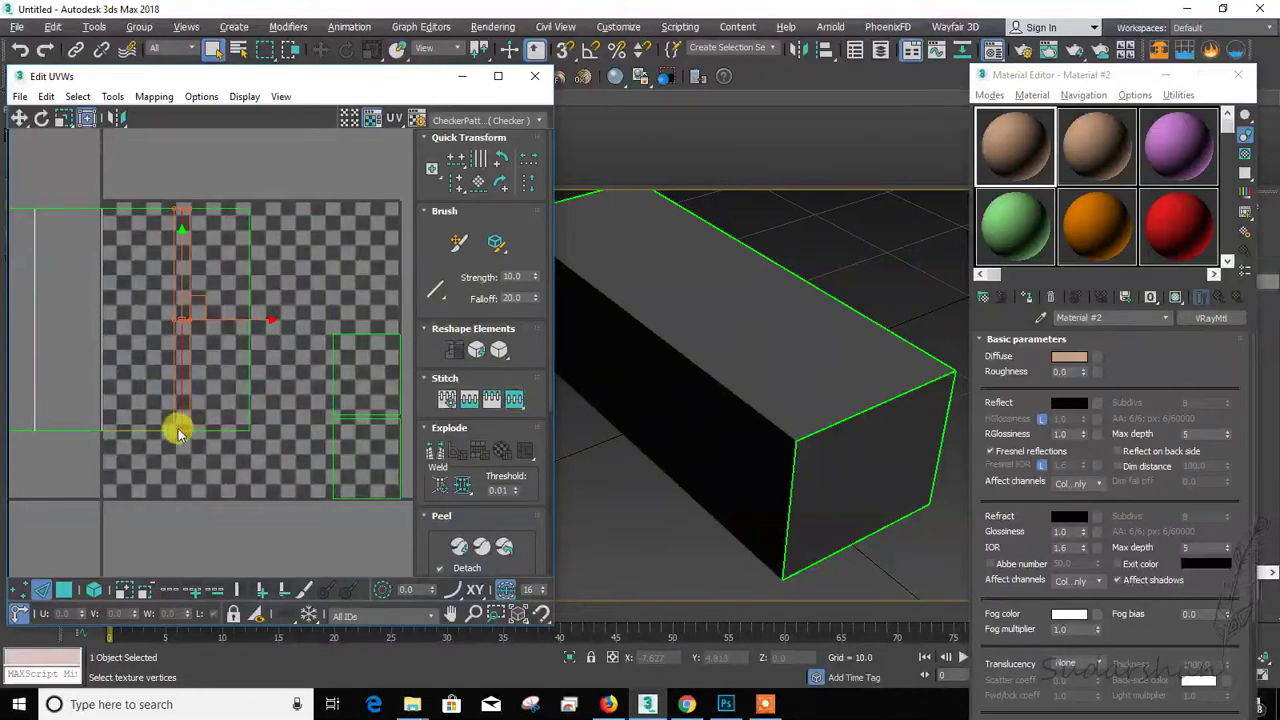
# Step: Stitch the two small end-cap clusters onto the short edges of the same long face in the UV strip
pyautogui.click(137, 430)
pyautogui.click(512, 397)
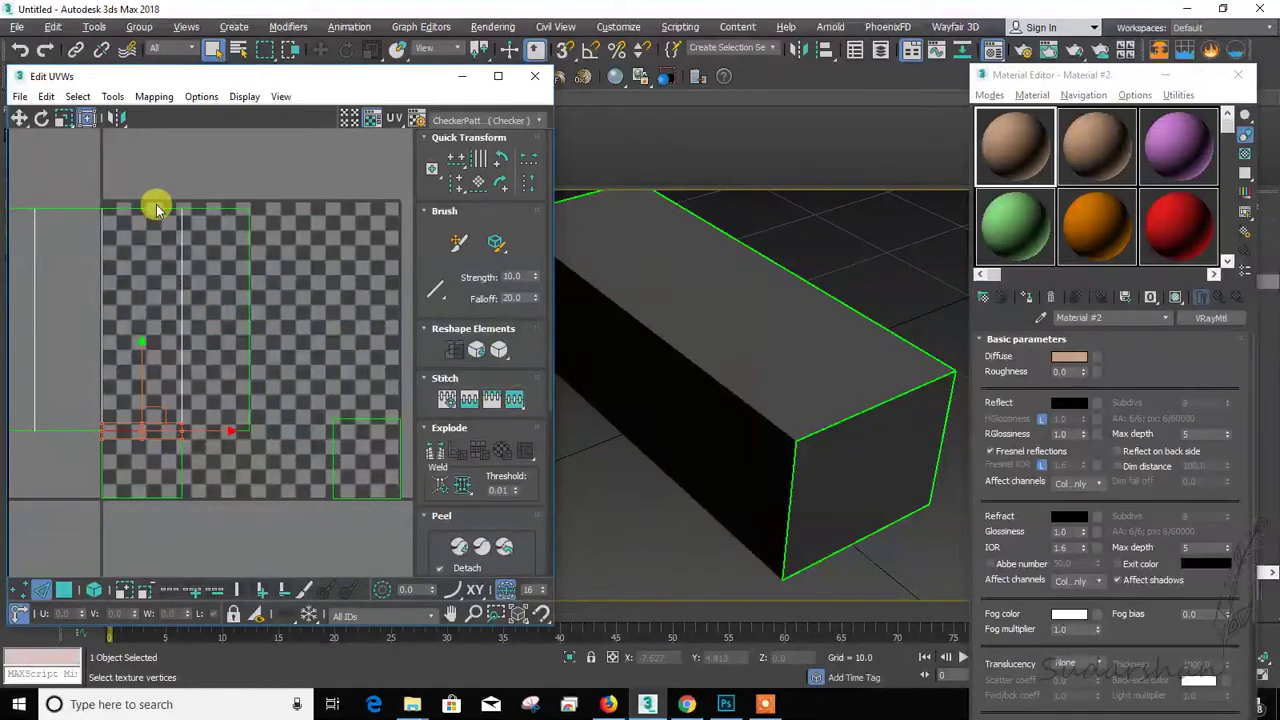
pyautogui.click(150, 207)
pyautogui.click(515, 396)
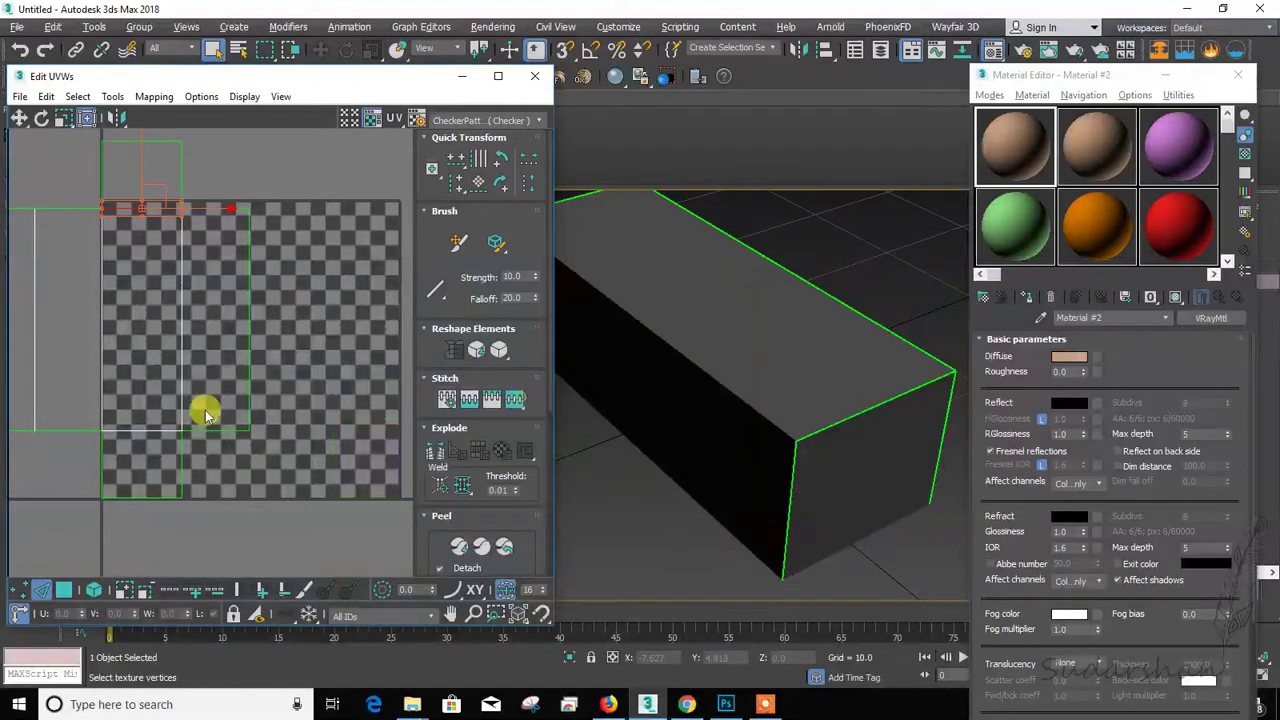
# Step: Pack the stitched UV layout with Rescale enabled so it fits inside the texture square, and clear the edge selection
pyautogui.scroll(-3, 198, 416)
pyautogui.scroll(-5, 495, 530)
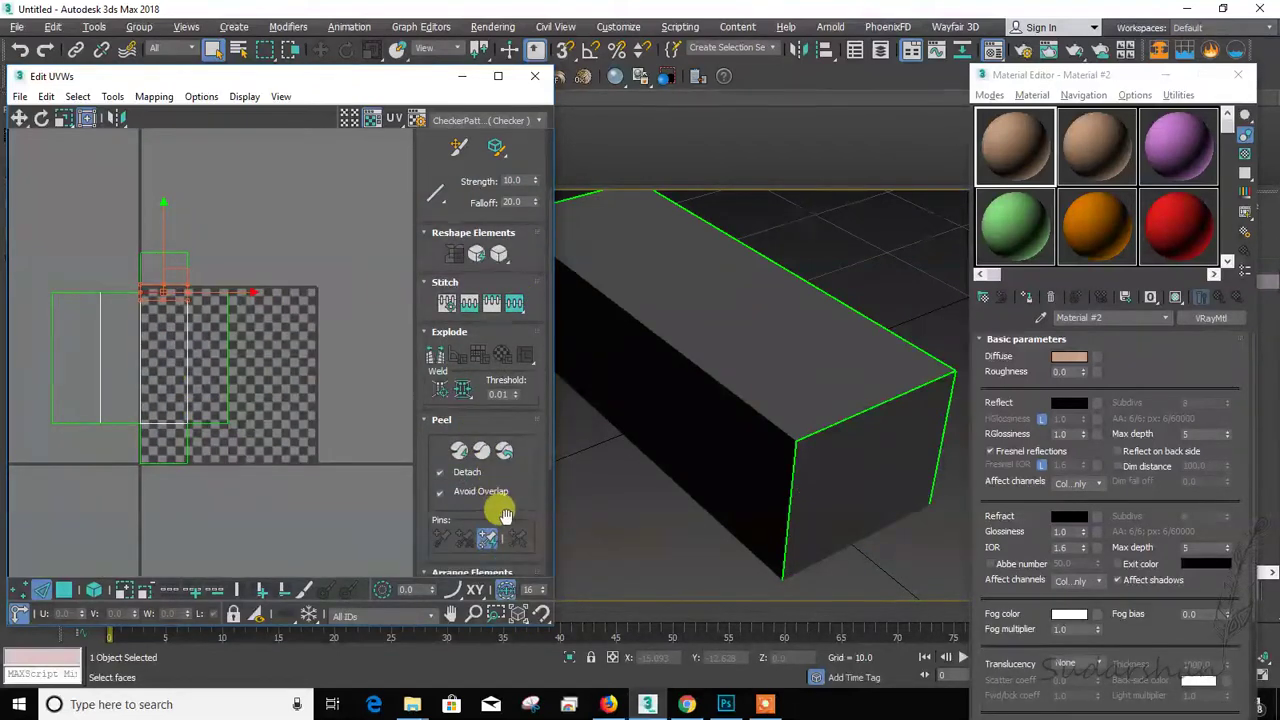
pyautogui.click(474, 522)
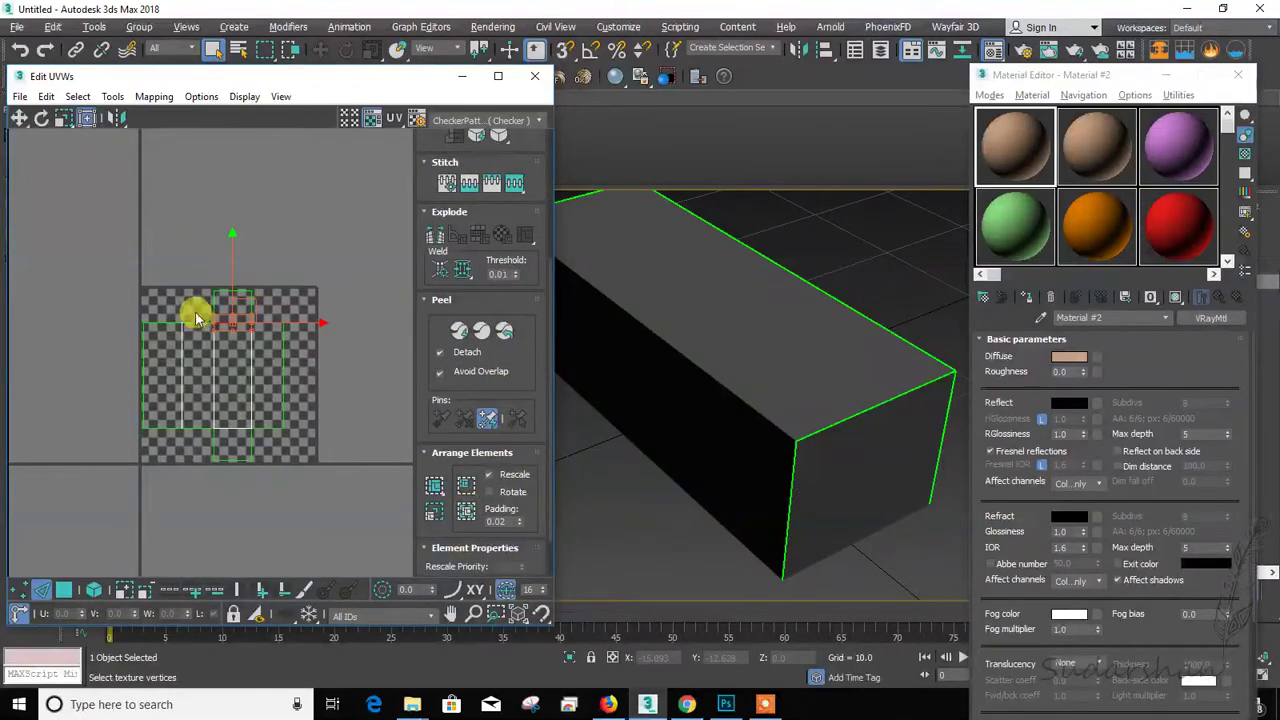
pyautogui.click(330, 428)
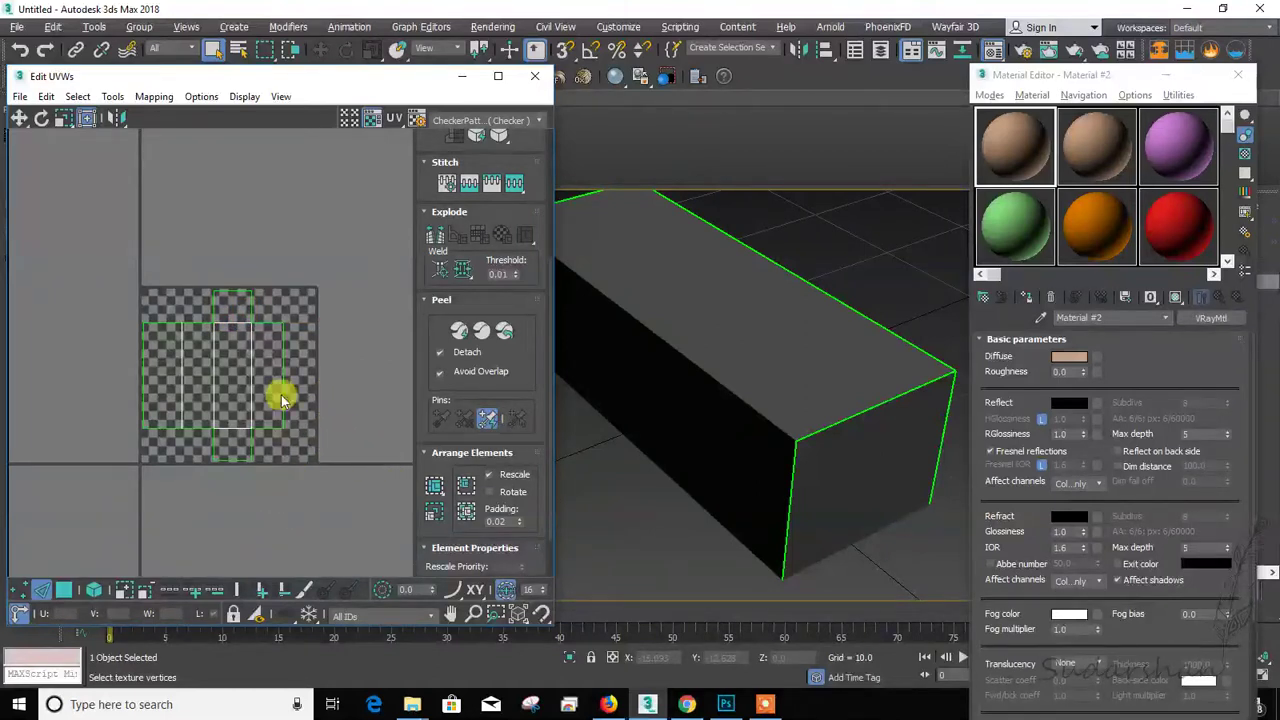
# Step: Close the UV editor and collapse the box's modifier stack to Editable Poly
pyautogui.click(532, 76)
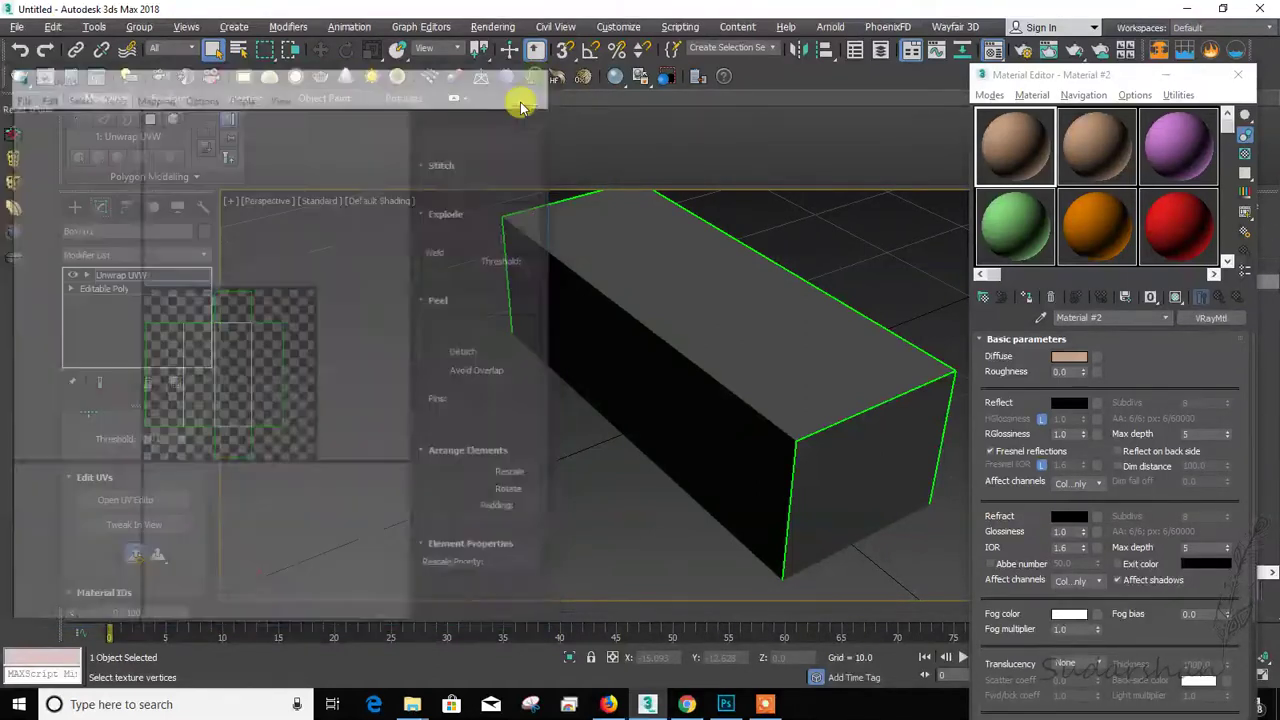
pyautogui.click(14, 134)
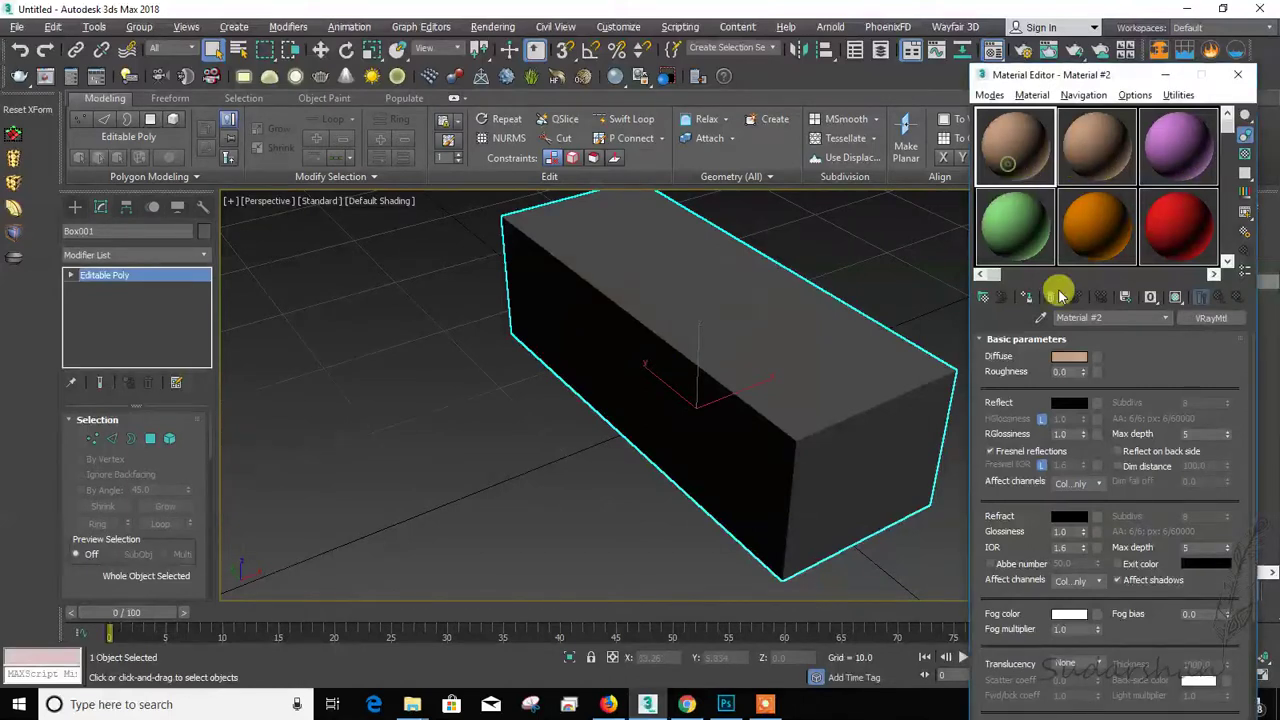
# Step: Assign Material #2 to the box with the dark-brown wood texture JPG from the Tutorial folder as diffuse map, shown in the viewport
pyautogui.click(1026, 296)
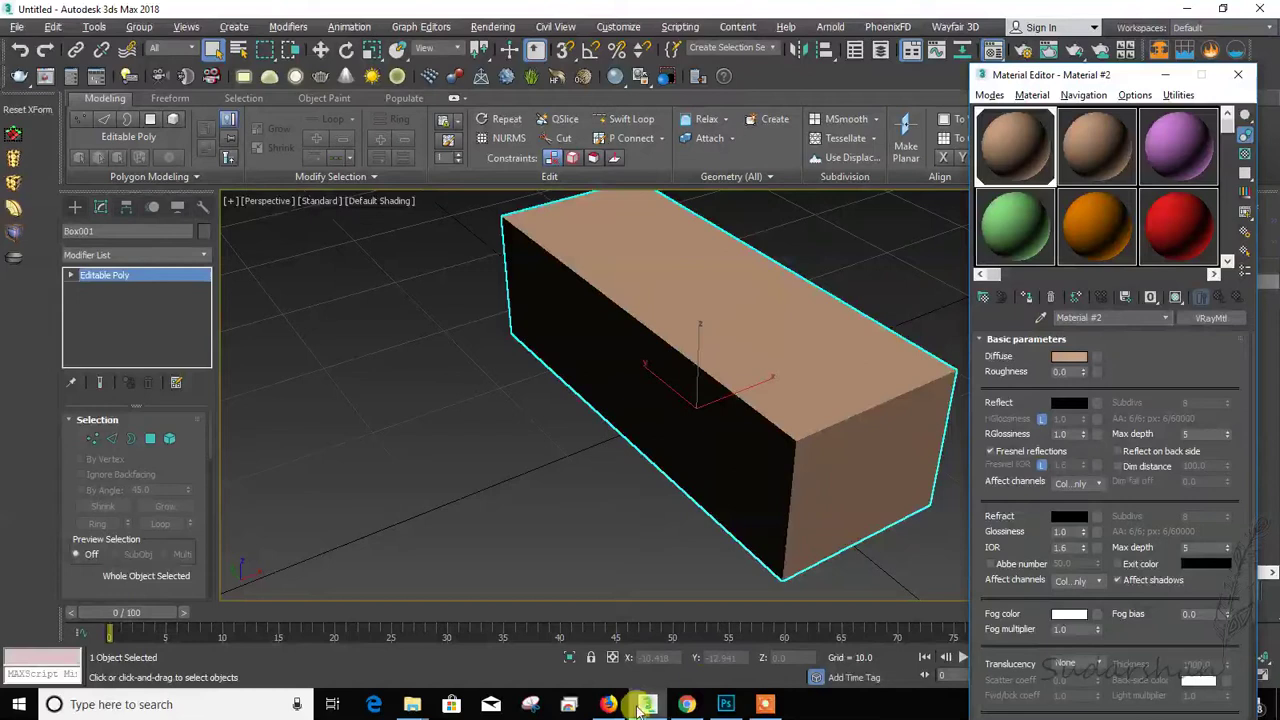
pyautogui.moveTo(412, 704)
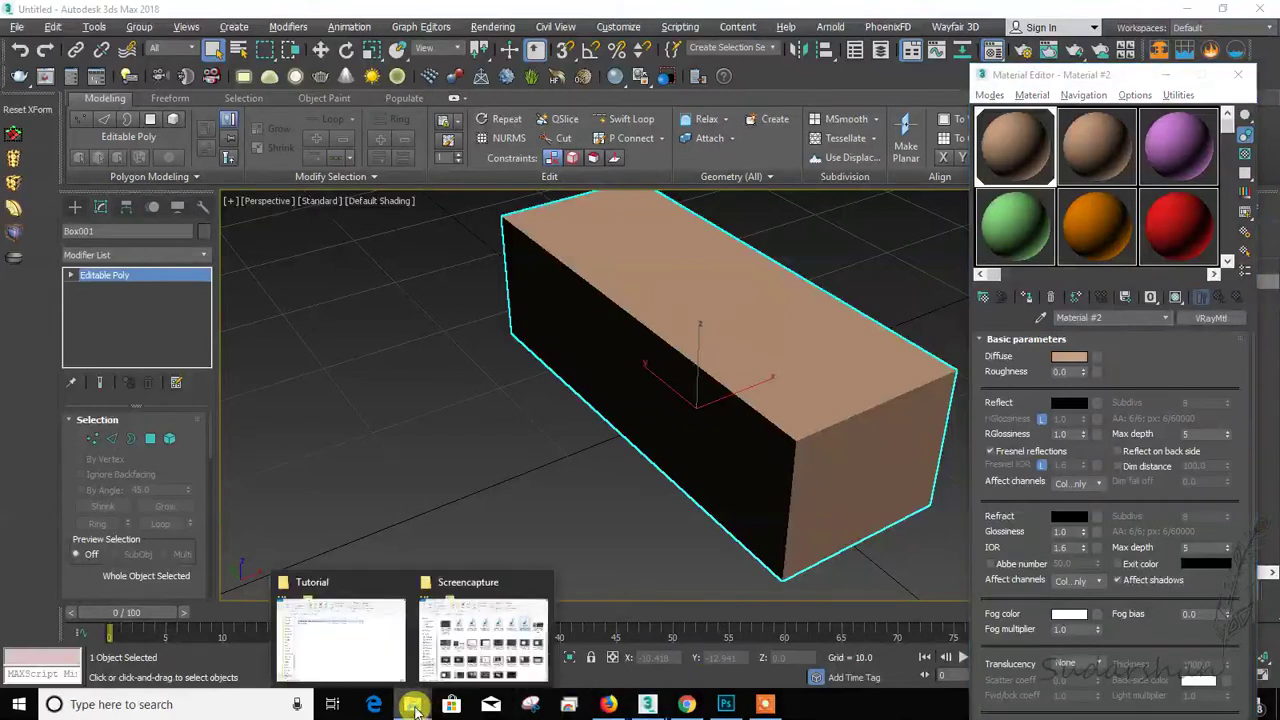
pyautogui.click(377, 662)
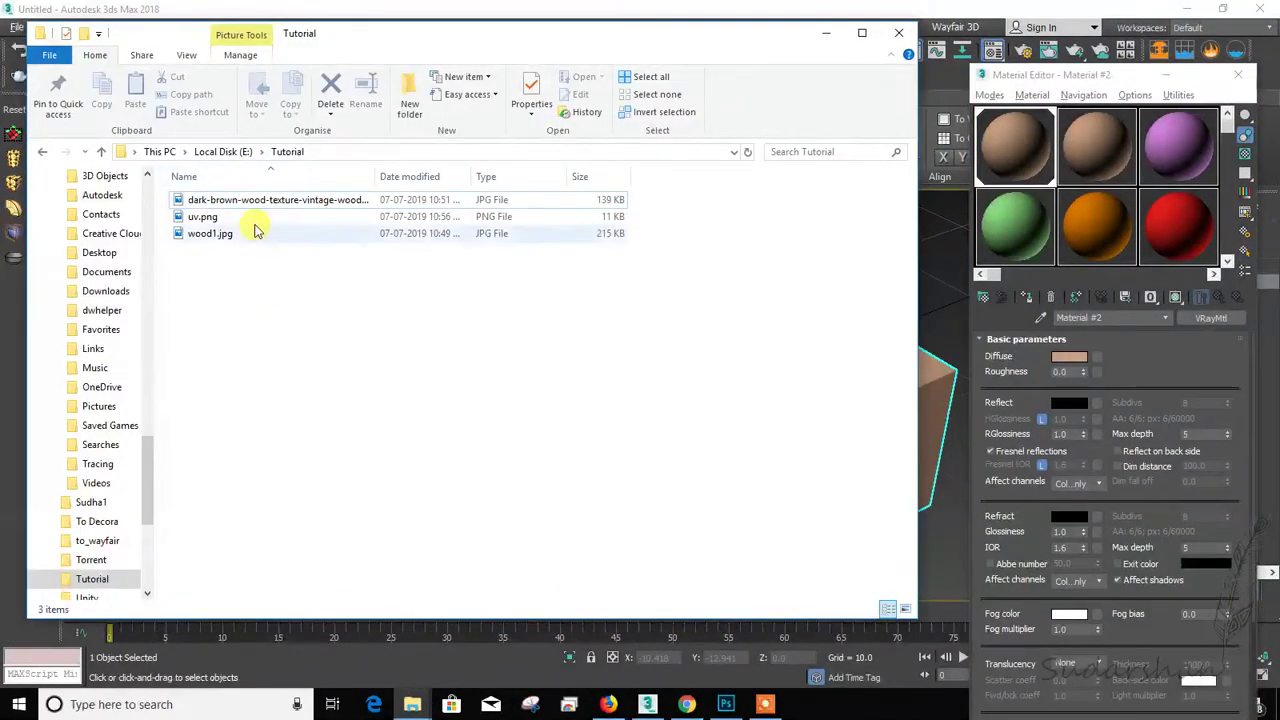
pyautogui.moveTo(232, 203); pyautogui.dragTo(1101, 354)
pyautogui.click(822, 38)
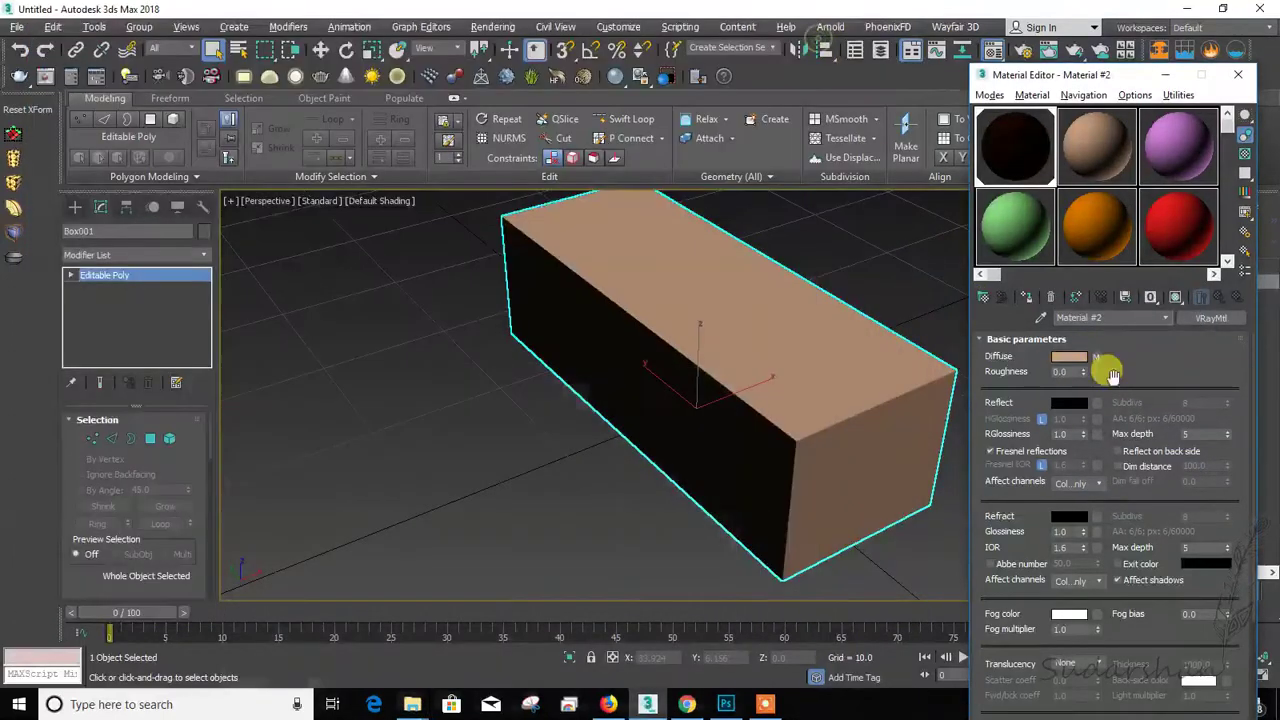
pyautogui.click(1176, 297)
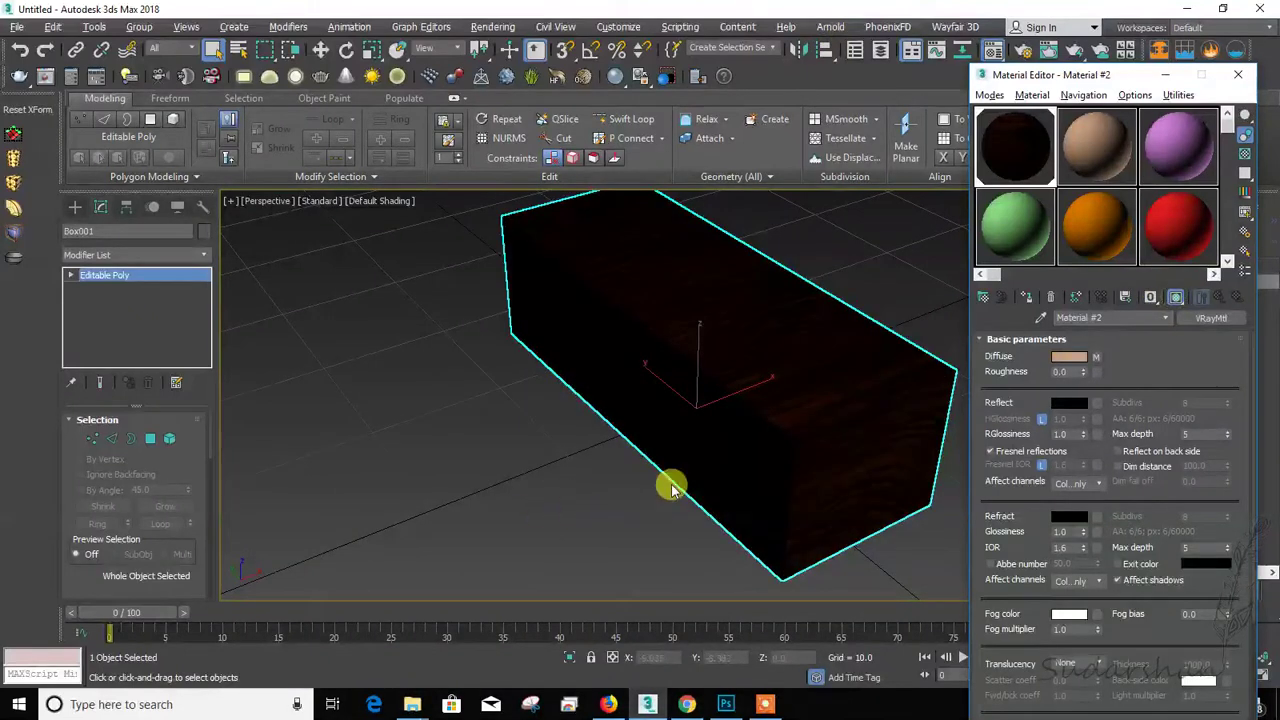
pyautogui.moveTo(666, 489)
pyautogui.keyDown('alt'); pyautogui.mouseDown(button='middle')
pyautogui.moveTo(766, 486)
pyautogui.moveTo(762, 545)
pyautogui.moveTo(600, 437)
pyautogui.moveTo(616, 455)
pyautogui.moveTo(663, 457)
pyautogui.moveTo(609, 434)
pyautogui.moveTo(643, 468)
pyautogui.mouseUp(button='middle'); pyautogui.keyUp('alt')
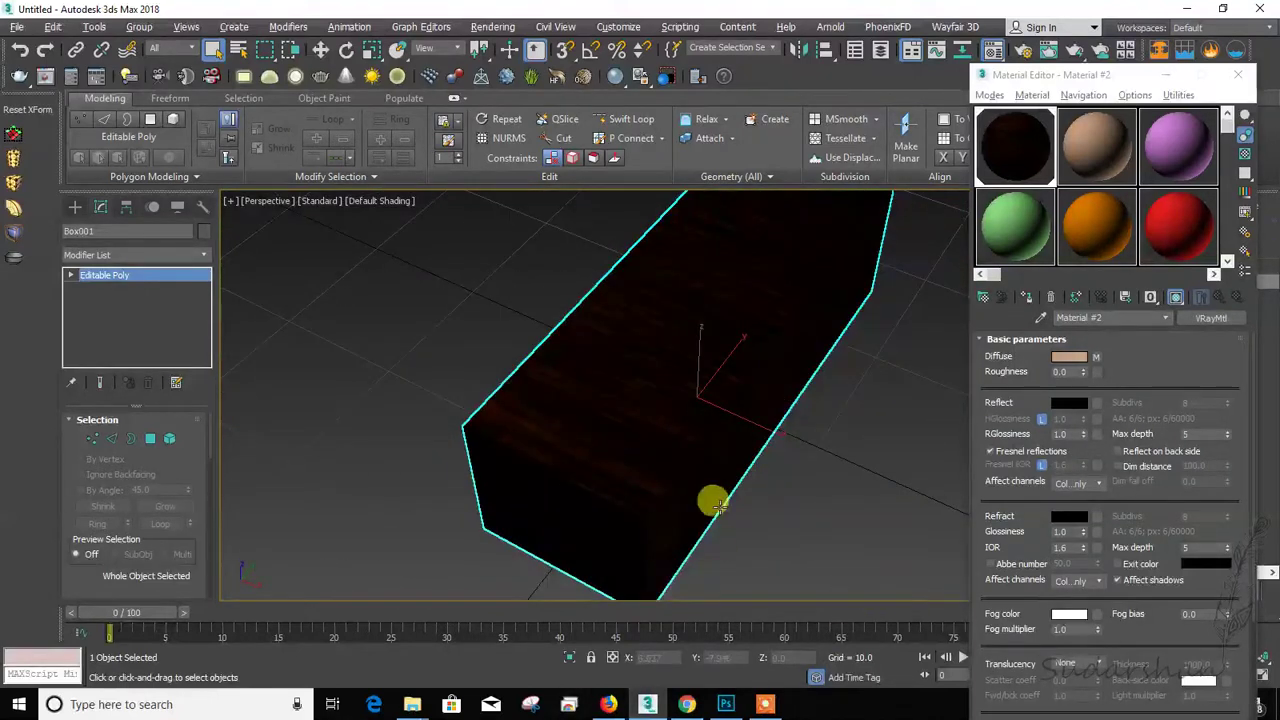
pyautogui.keyDown('alt'); pyautogui.moveTo(714, 503); pyautogui.dragTo(688, 500, button='middle'); pyautogui.keyUp('alt')
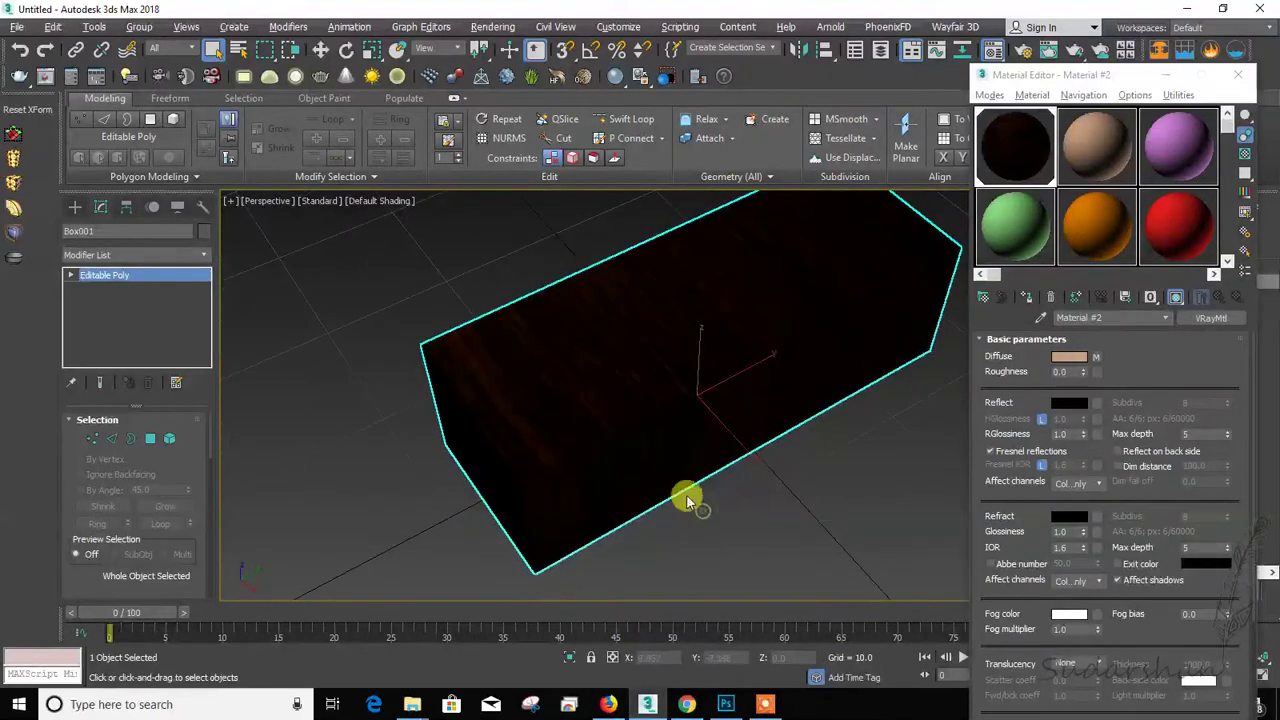
# Step: Switch to Photoshop and duplicate the Background layer of the dark-brown wood texture
pyautogui.click(727, 705)
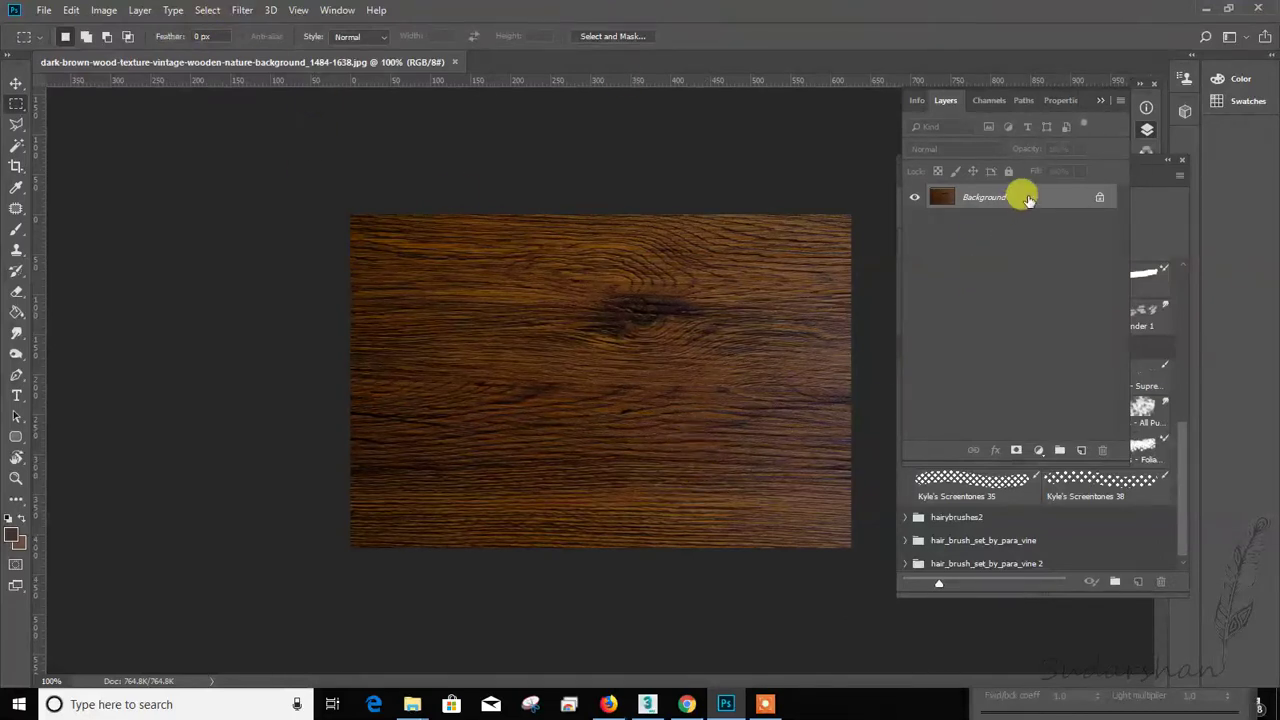
pyautogui.moveTo(1020, 196); pyautogui.dragTo(1080, 450)
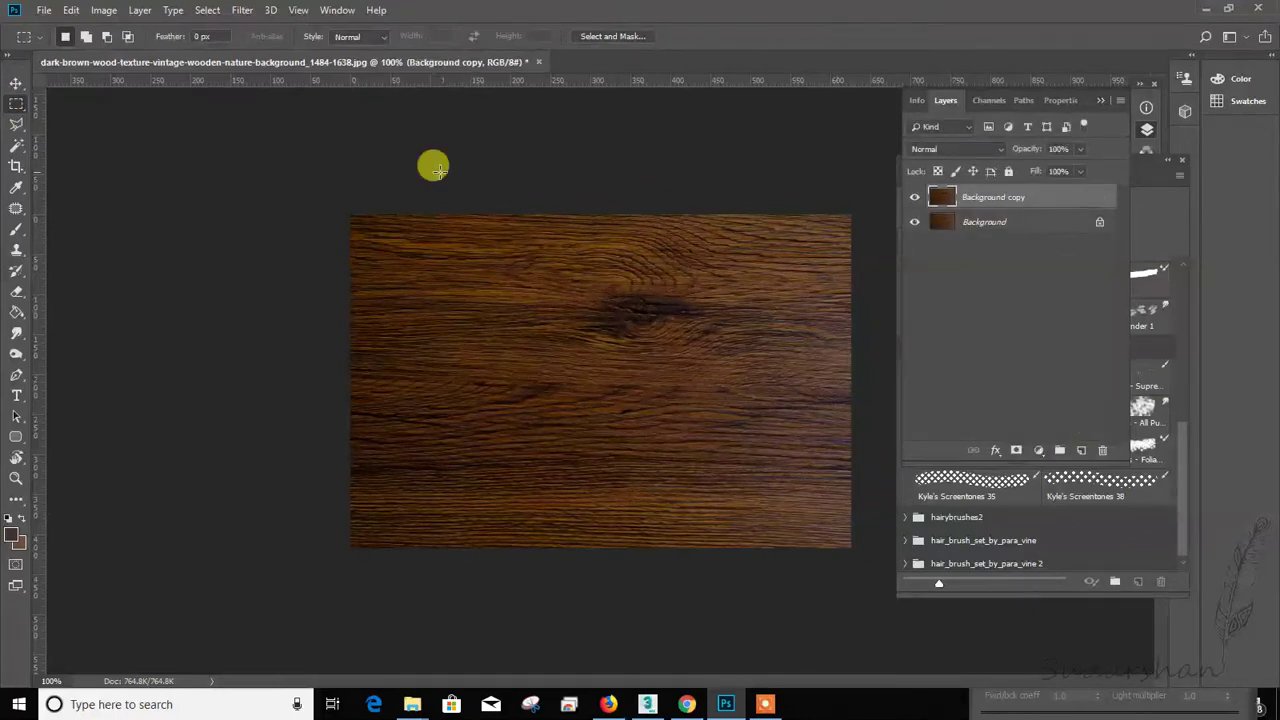
pyautogui.click(243, 10)
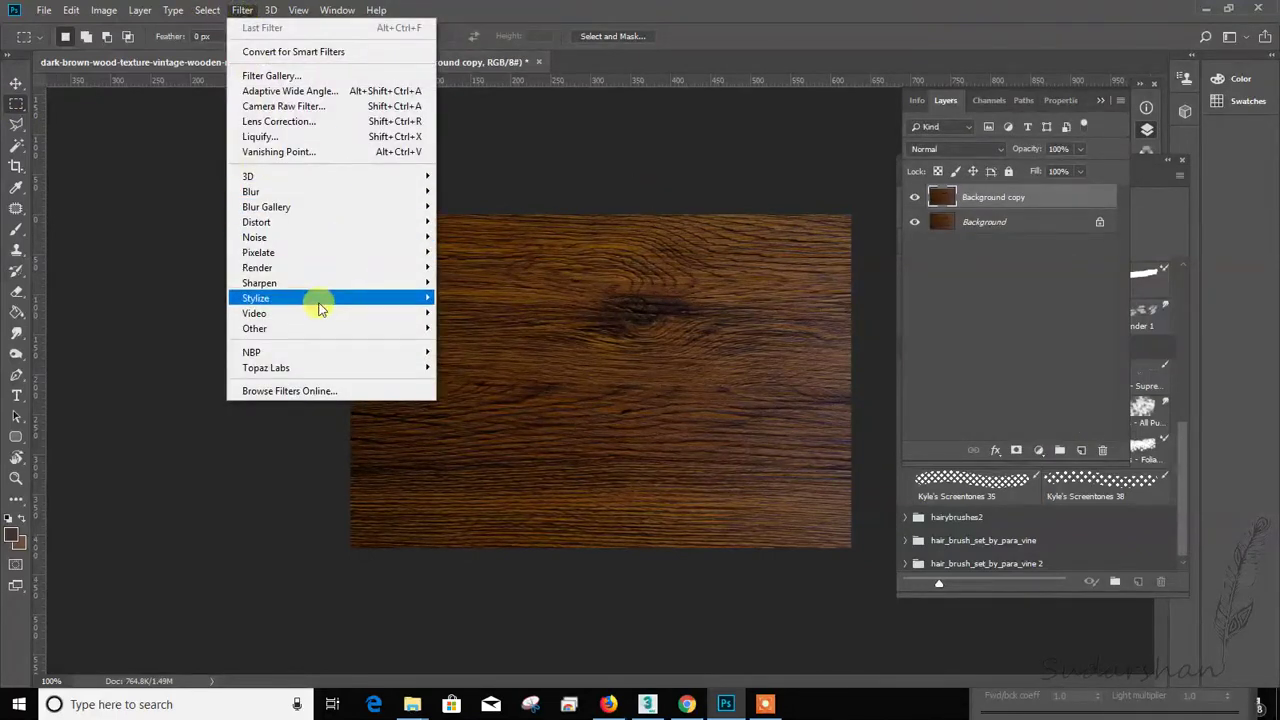
pyautogui.moveTo(322, 335)
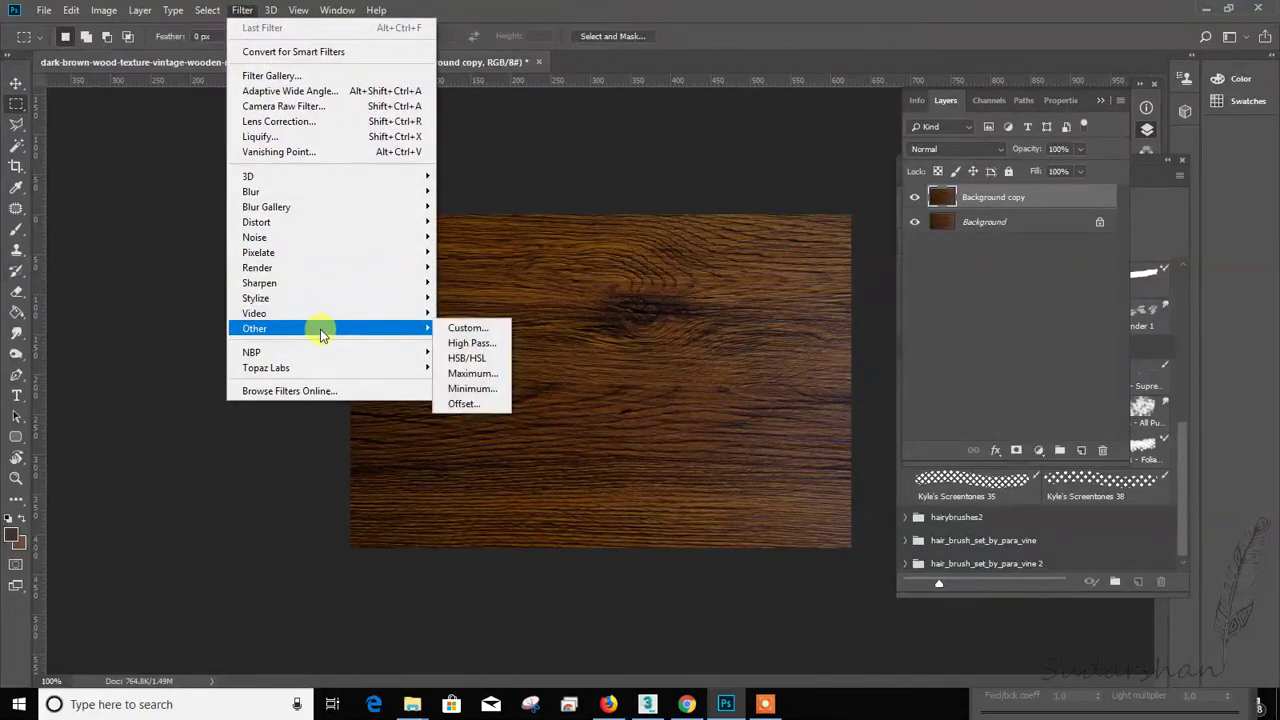
pyautogui.click(470, 406)
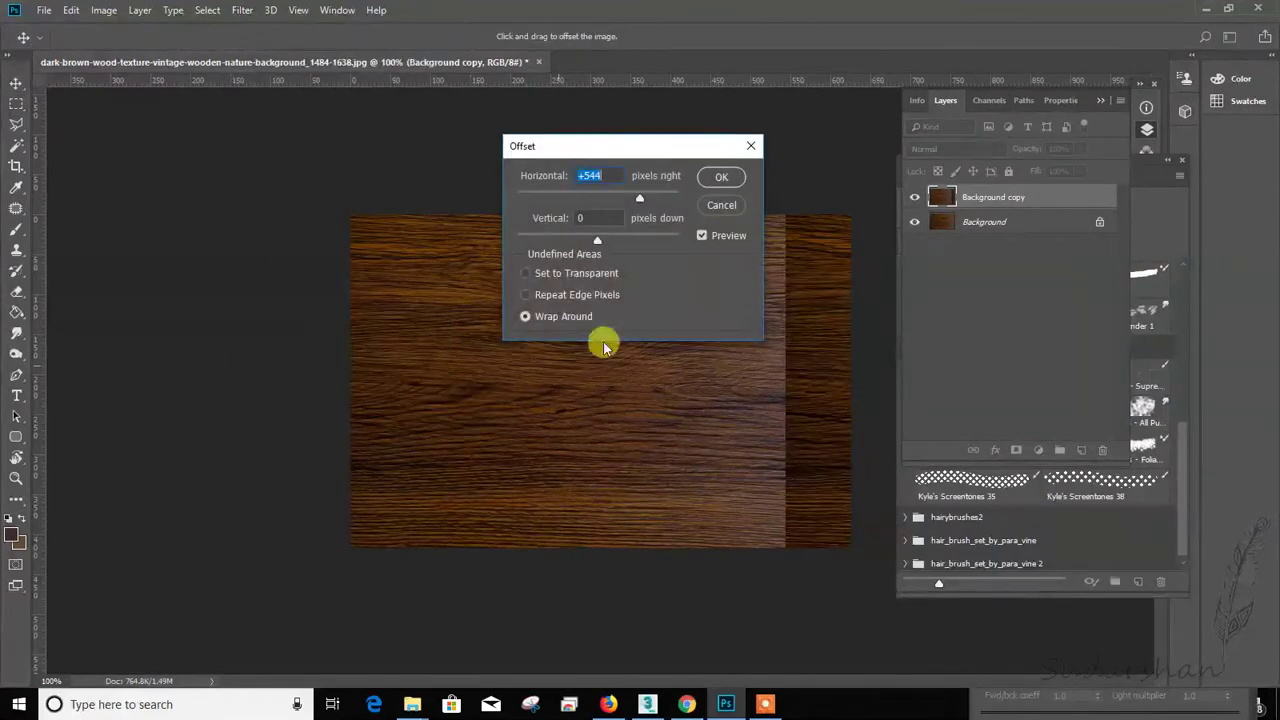
pyautogui.moveTo(622, 150); pyautogui.dragTo(312, 153)
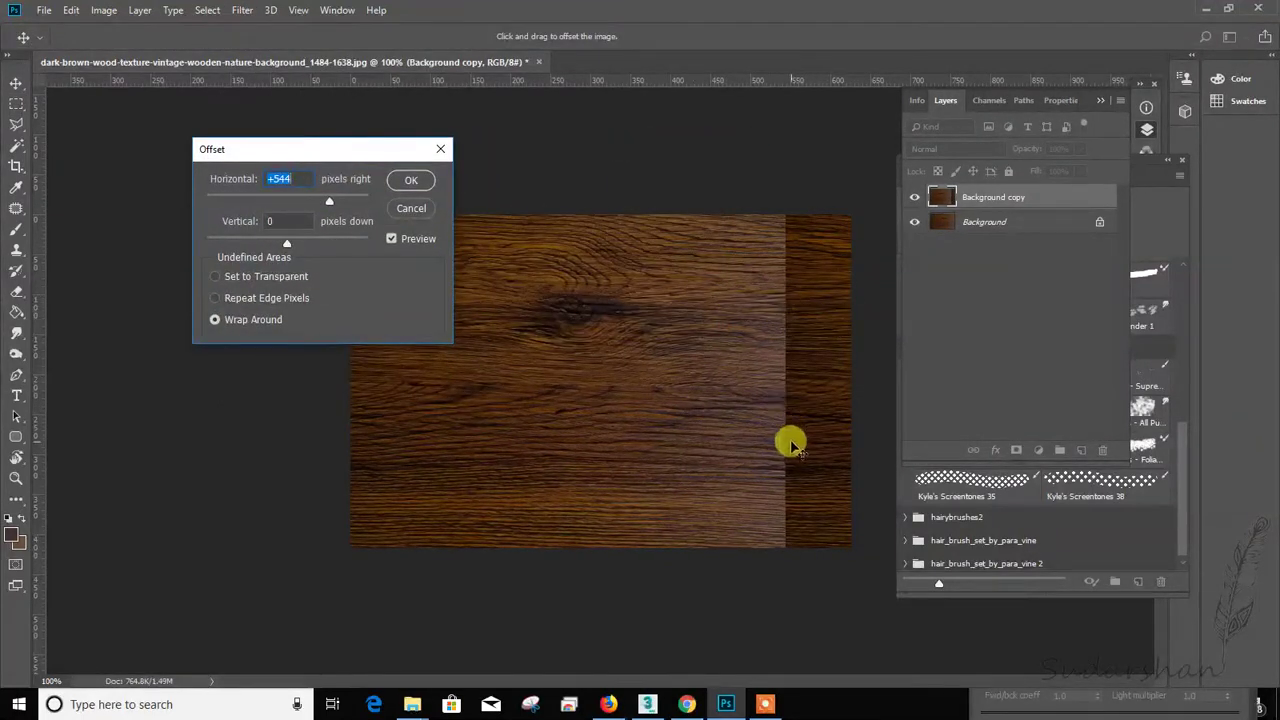
pyautogui.click(411, 210)
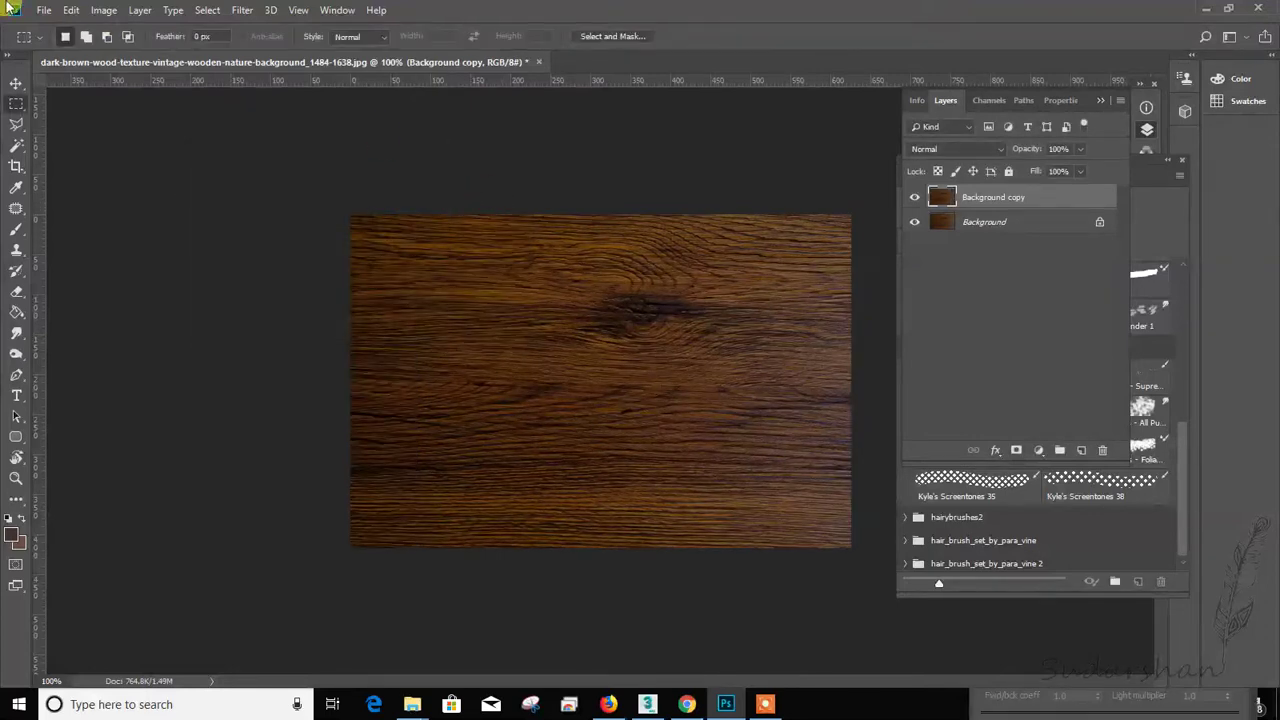
# Step: Make the canvas square by setting its height to 626 pixels, the same as its width
pyautogui.click(104, 10)
pyautogui.click(160, 145)
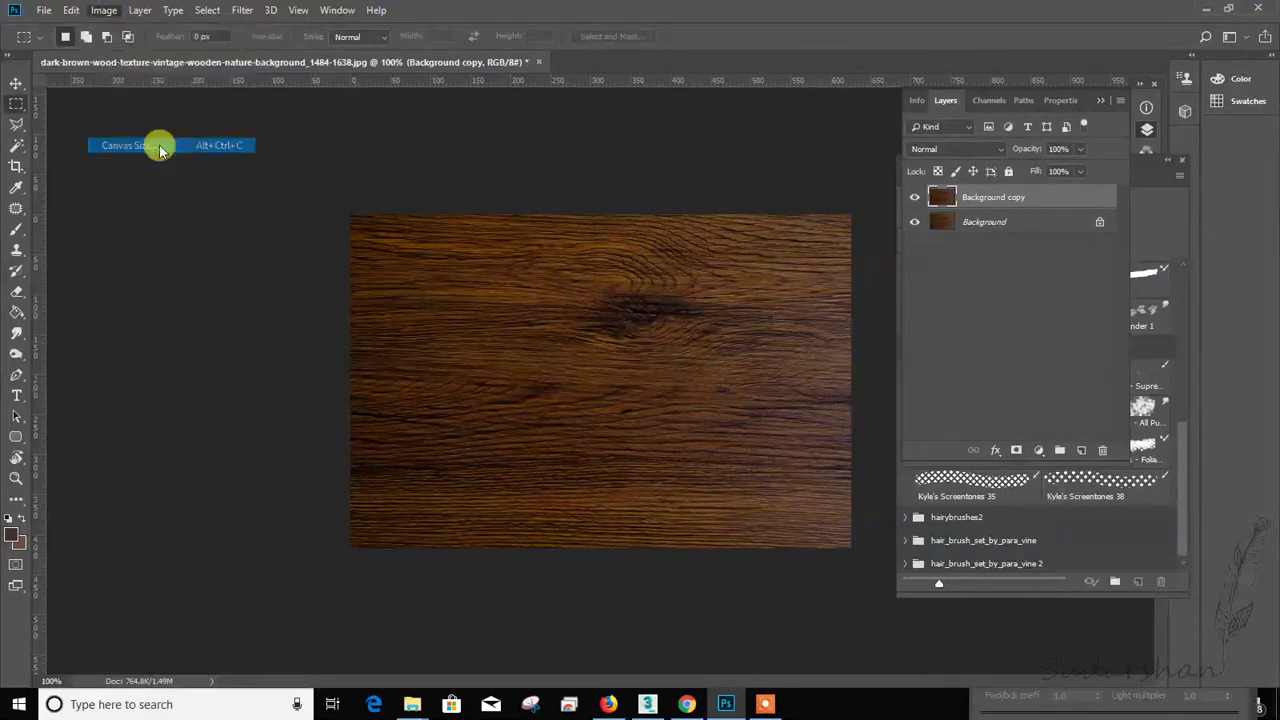
pyautogui.doubleClick(456, 298)
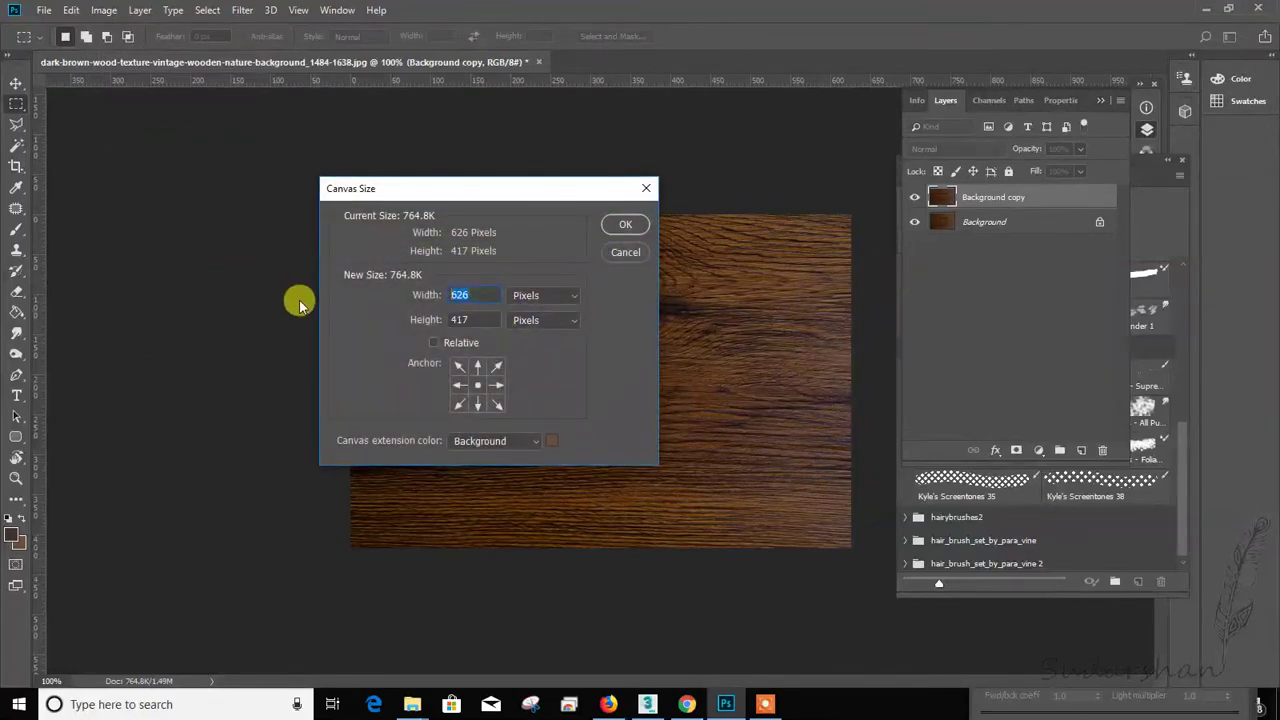
pyautogui.hotkey('ctrl', 'c')
pyautogui.doubleClick(462, 320)
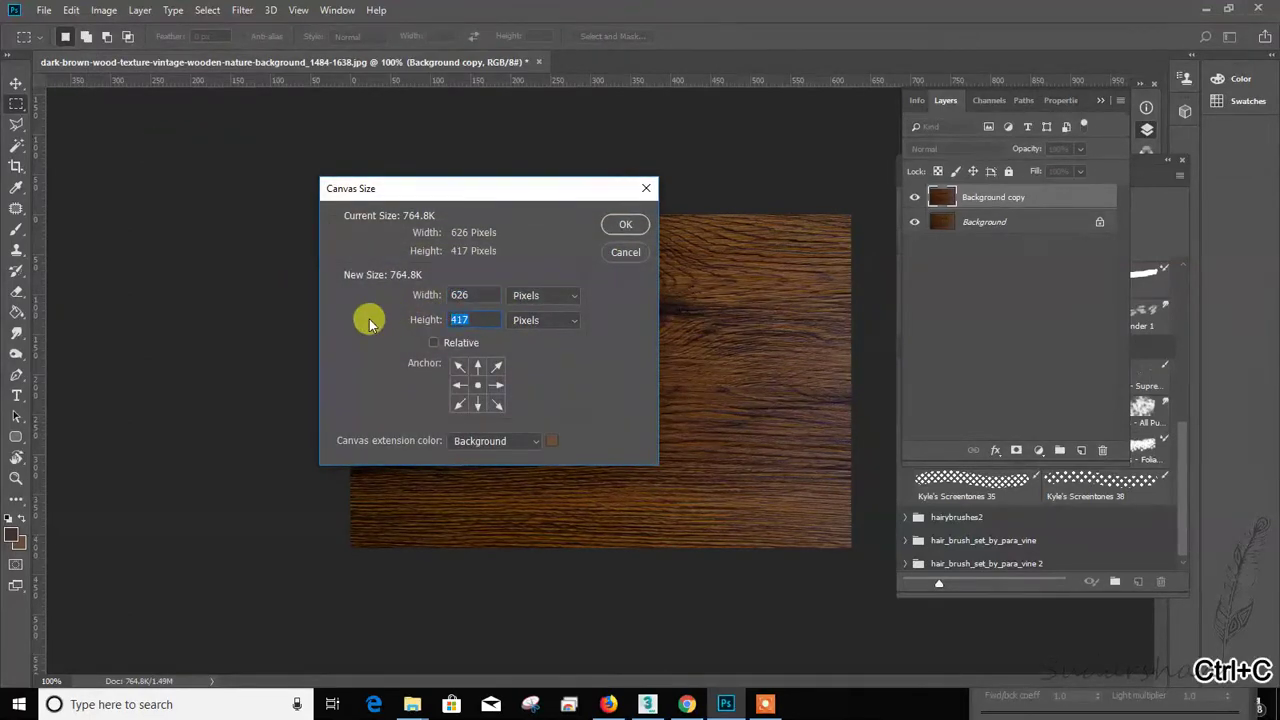
pyautogui.hotkey('ctrl', 'v')
pyautogui.click(621, 230)
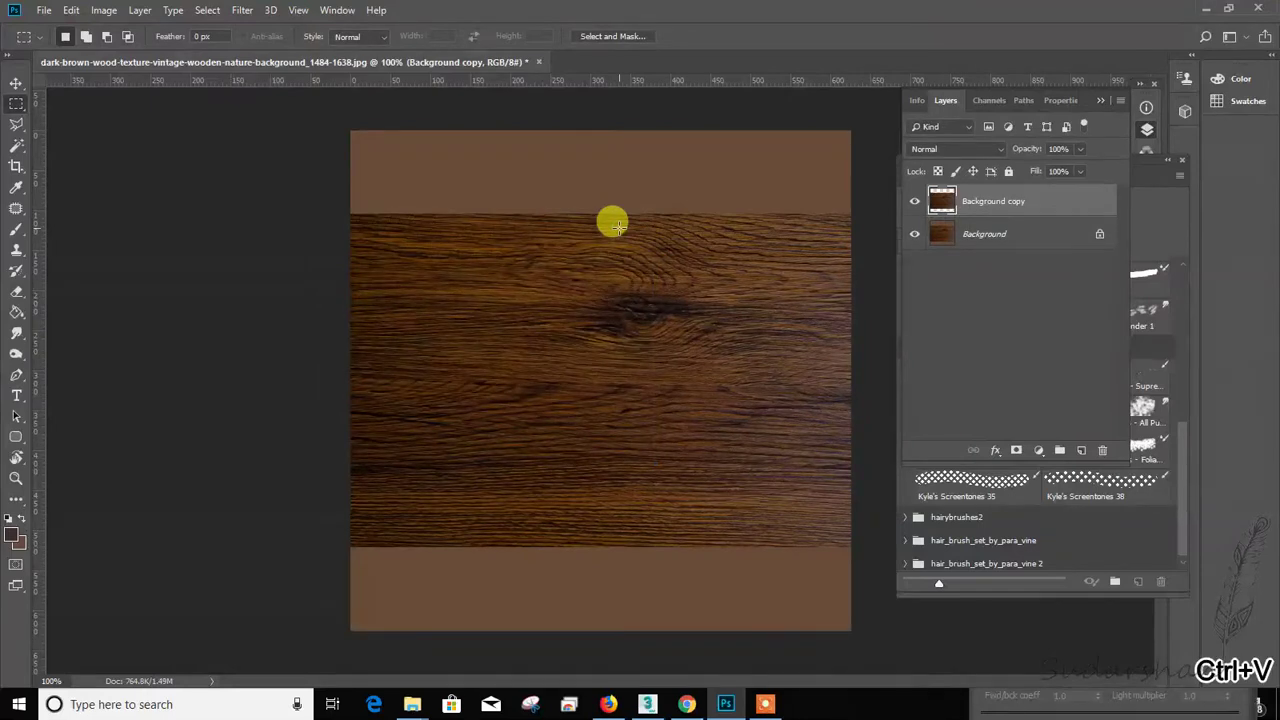
# Step: Move the copied wood layer to the canvas's bottom edge and place a duplicate of it at the top edge to fill the canvas
pyautogui.click(16, 82)
pyautogui.moveTo(608, 372); pyautogui.dragTo(608, 462)
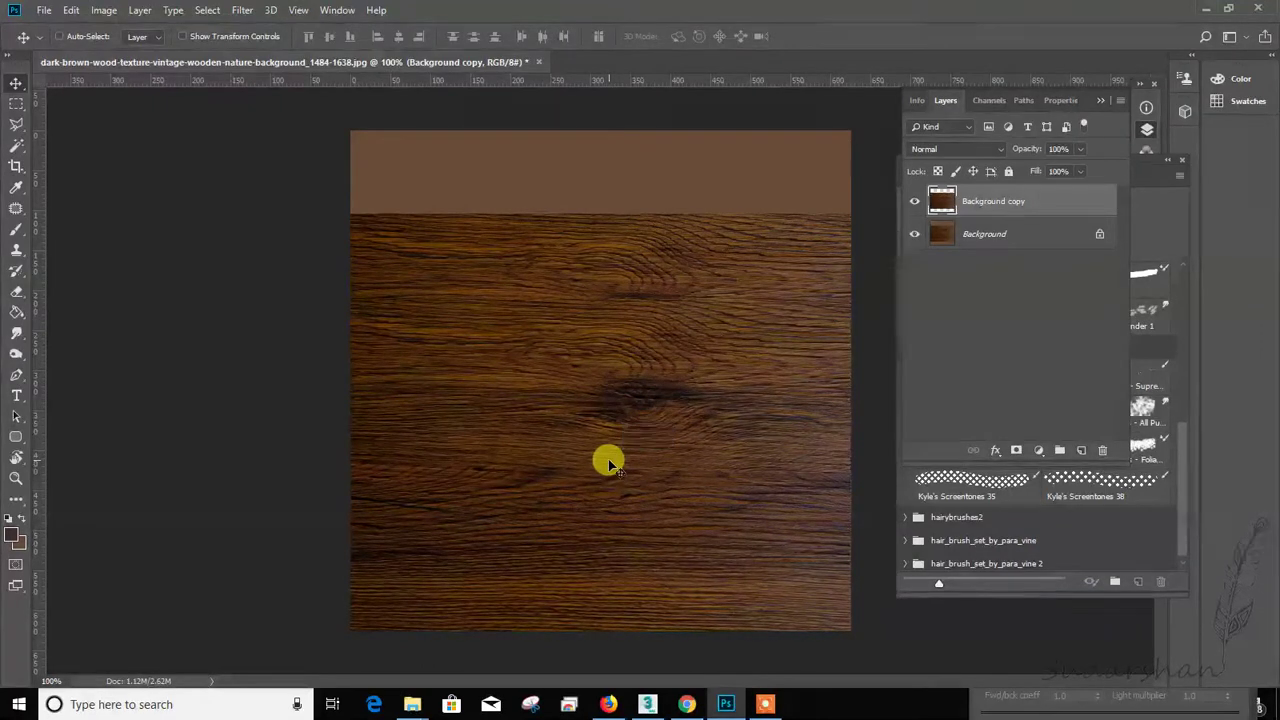
pyautogui.moveTo(608, 530); pyautogui.dragTo(657, 352)
pyautogui.hotkey('ctrl', 'j')
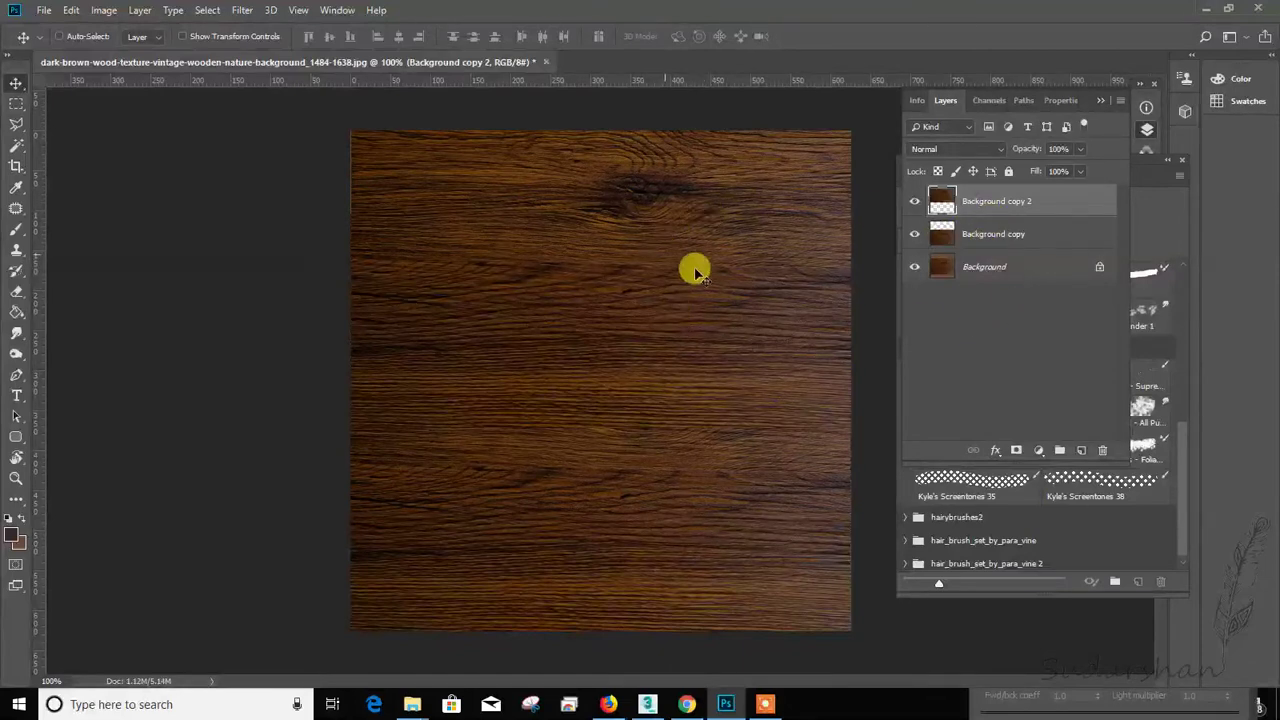
# Step: Merge the Background copy and Background copy 2 layers into one
pyautogui.keyDown('shift'); pyautogui.click(1046, 238); pyautogui.keyUp('shift')
pyautogui.rightClick(1046, 238)
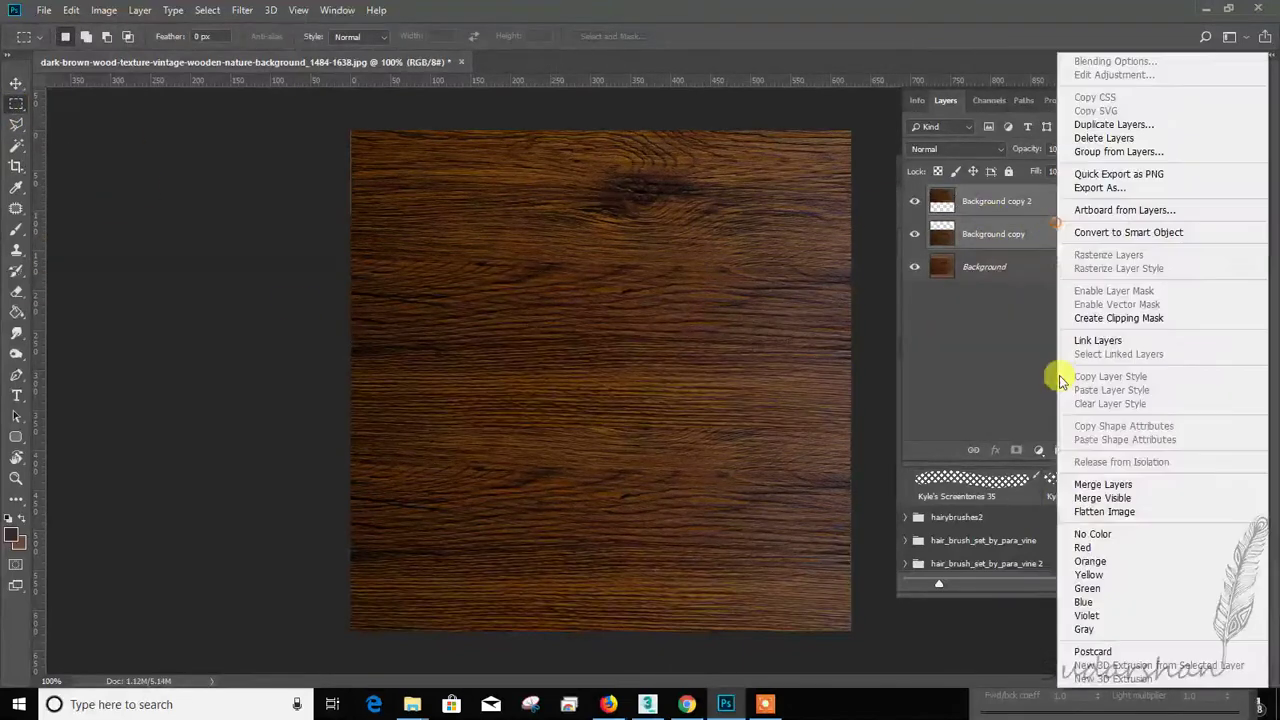
pyautogui.click(1103, 485)
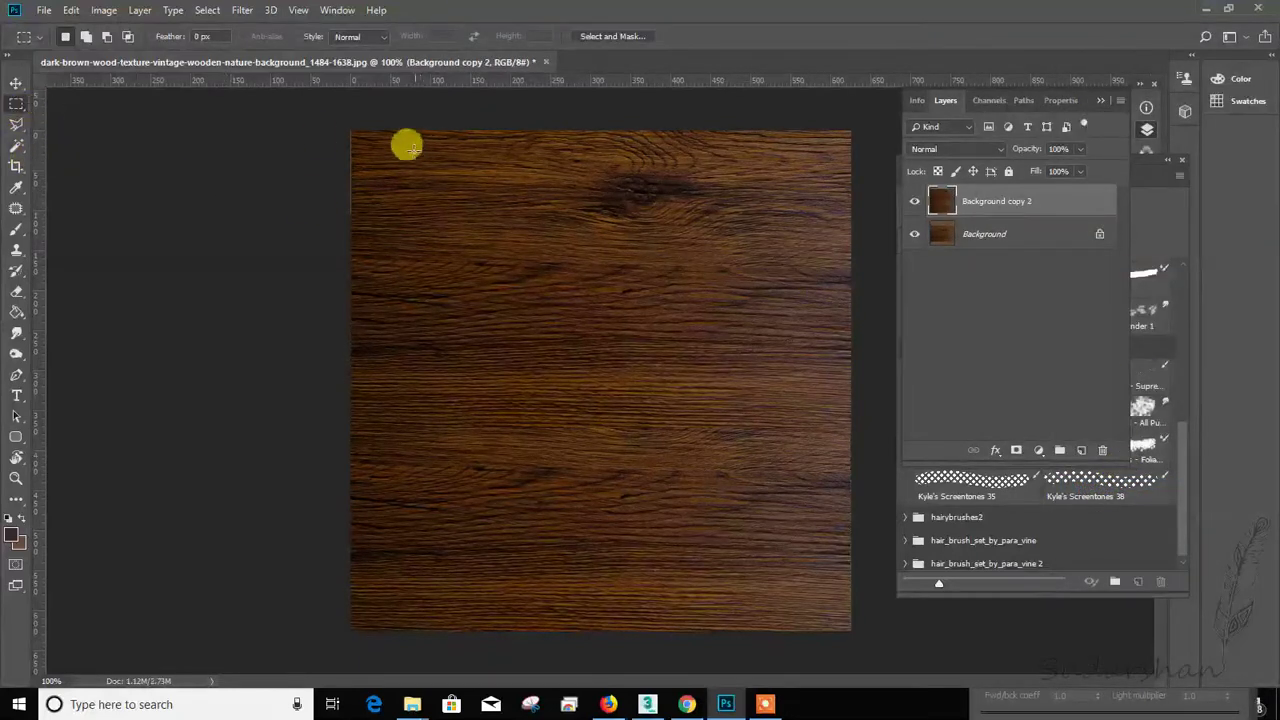
# Step: Copy the whole canvas area of the merged layer into a new layer and hide the two layers beneath it
pyautogui.moveTo(351, 131); pyautogui.dragTo(914, 657)
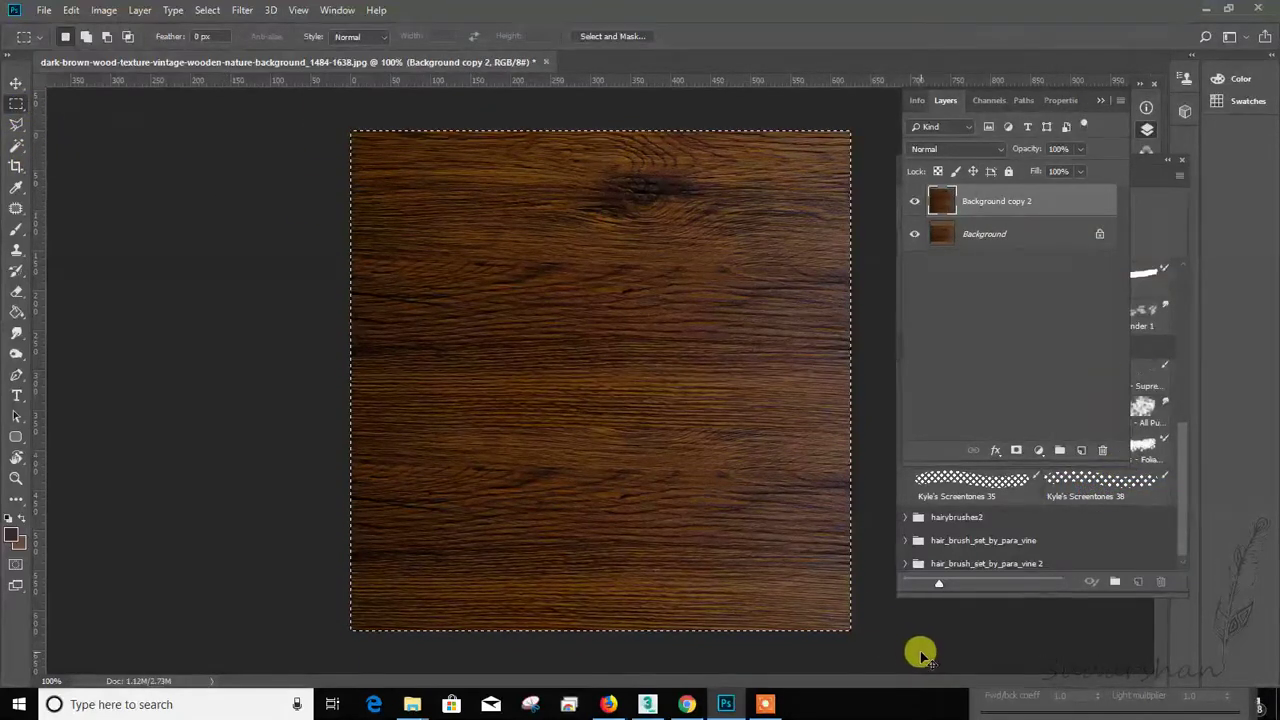
pyautogui.hotkey('ctrl', 'c')
pyautogui.hotkey('ctrl', 'v')
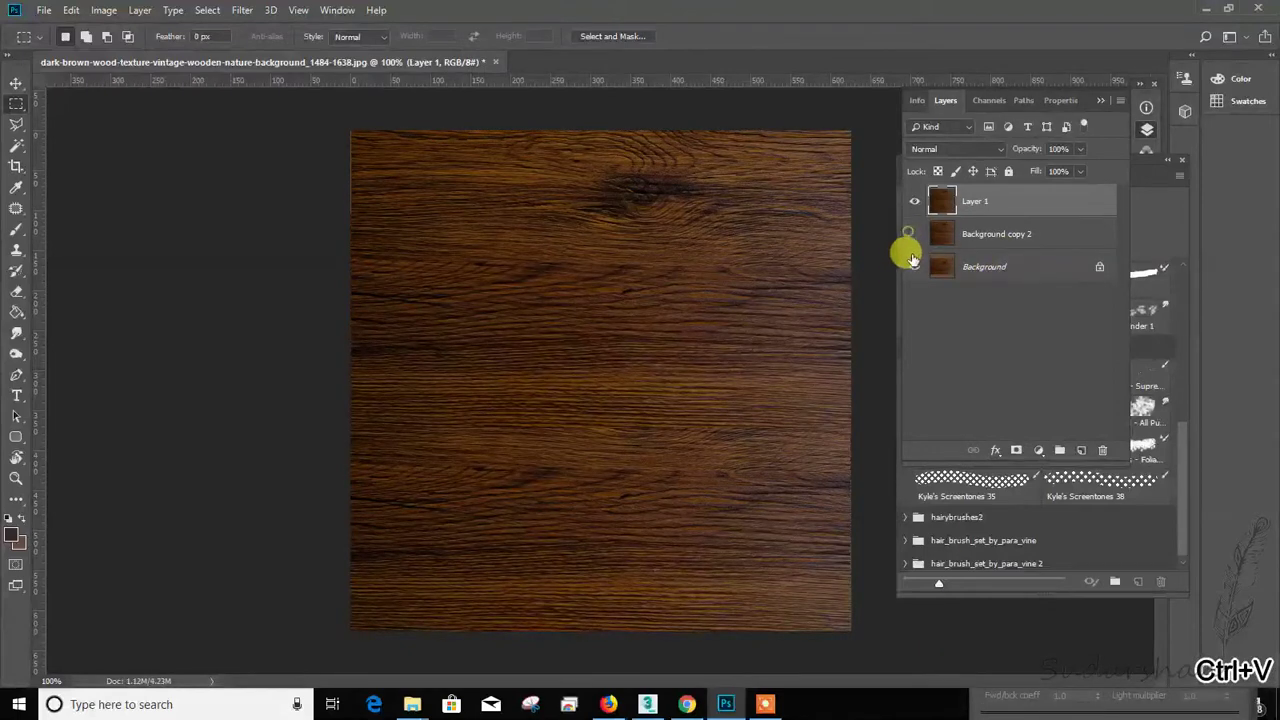
pyautogui.click(913, 266)
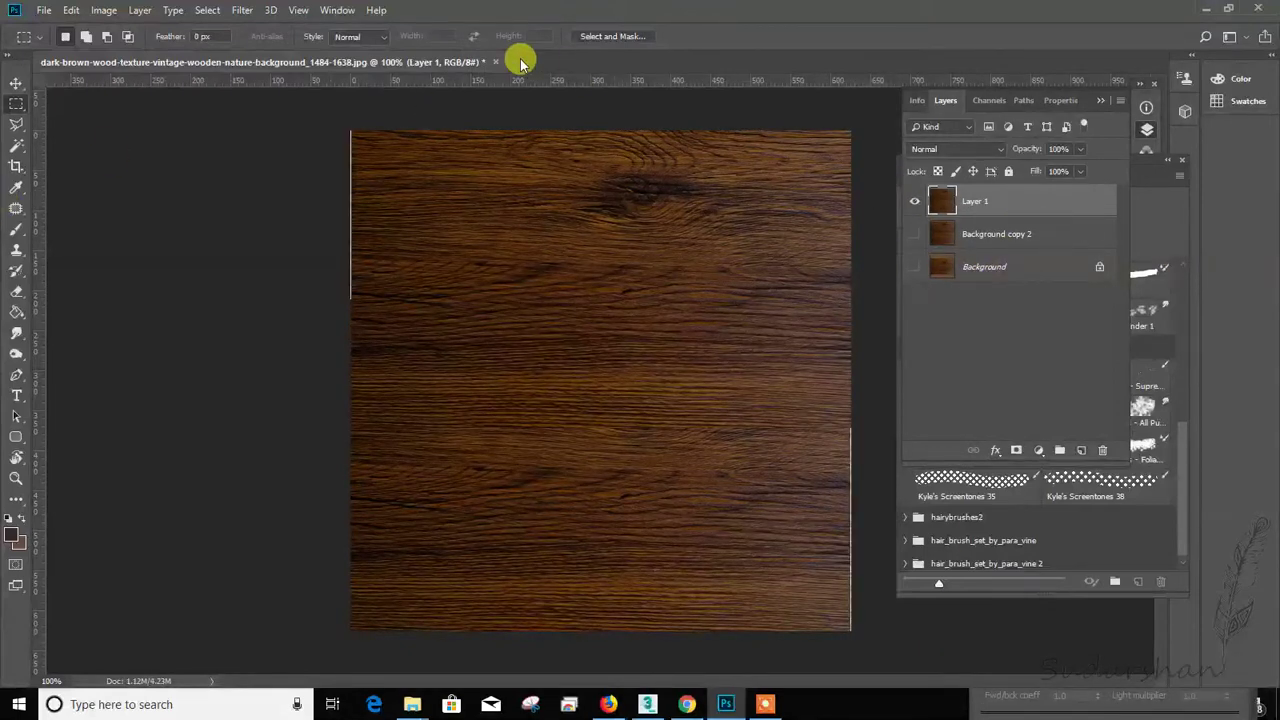
# Step: Offset Layer 1 horizontally with Wrap Around so that its side seam lands slightly past the middle of the canvas
pyautogui.click(245, 11)
pyautogui.moveTo(266, 331)
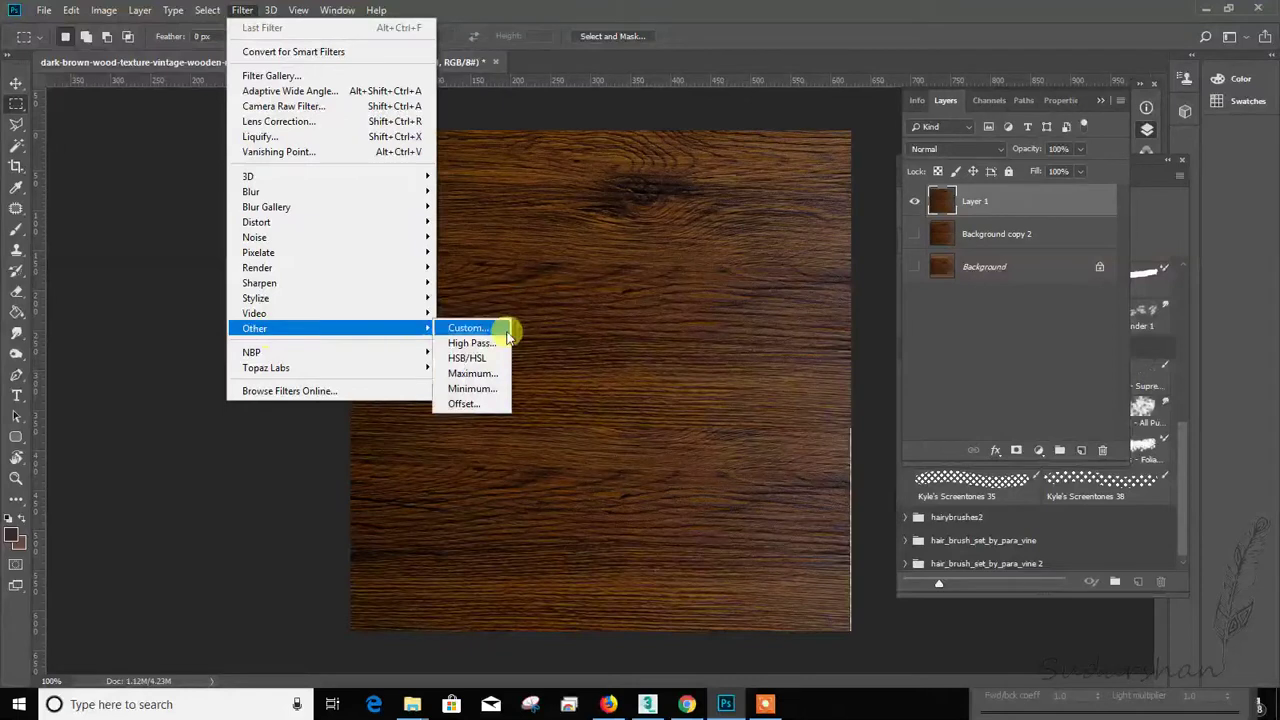
pyautogui.click(465, 404)
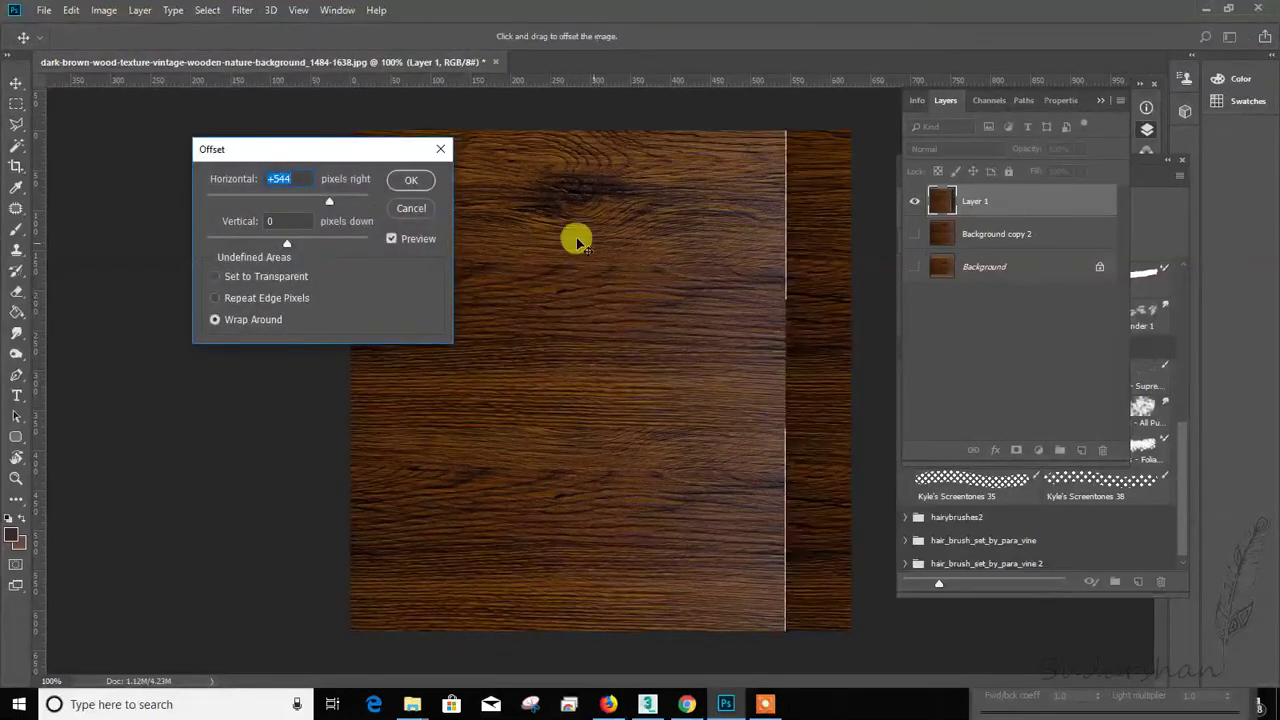
pyautogui.moveTo(327, 205)
pyautogui.mouseDown()
pyautogui.moveTo(310, 208)
pyautogui.moveTo(320, 204)
pyautogui.mouseUp()
pyautogui.click(411, 182)
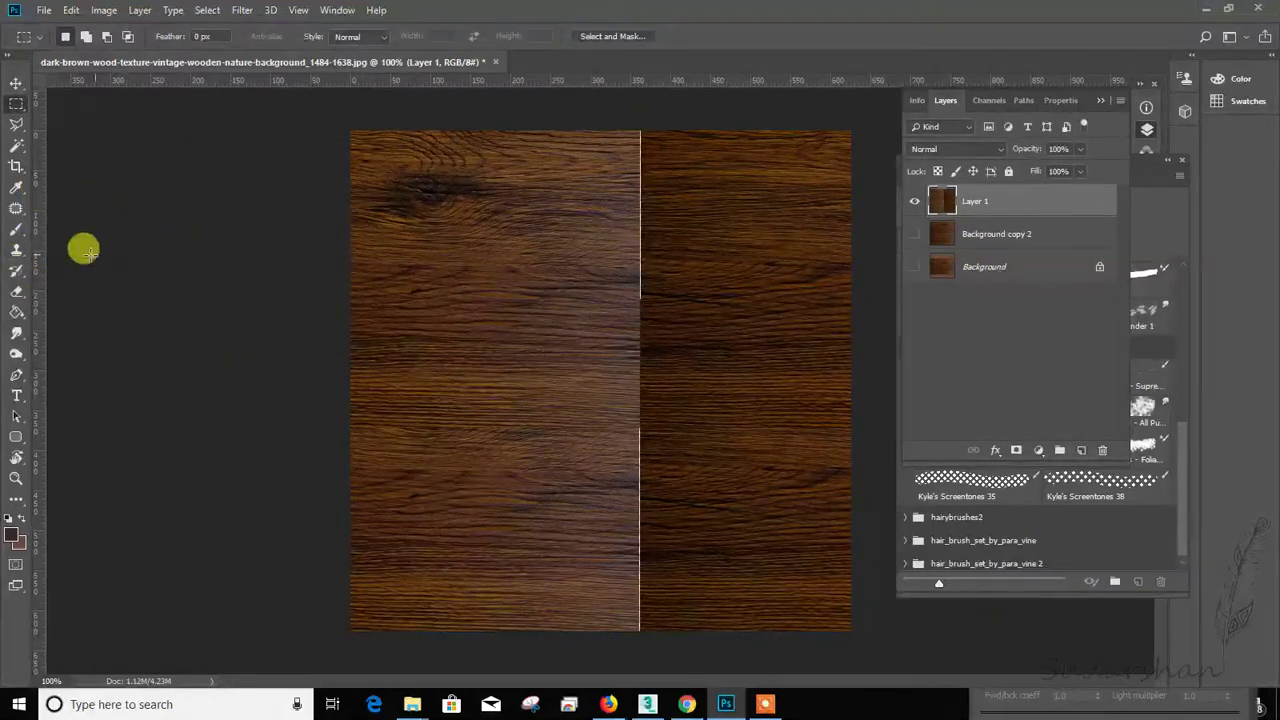
# Step: Clone wood grain from just beside the vertical seam over its full height on Layer 1 with the Clone Stamp tool
pyautogui.click(16, 252)
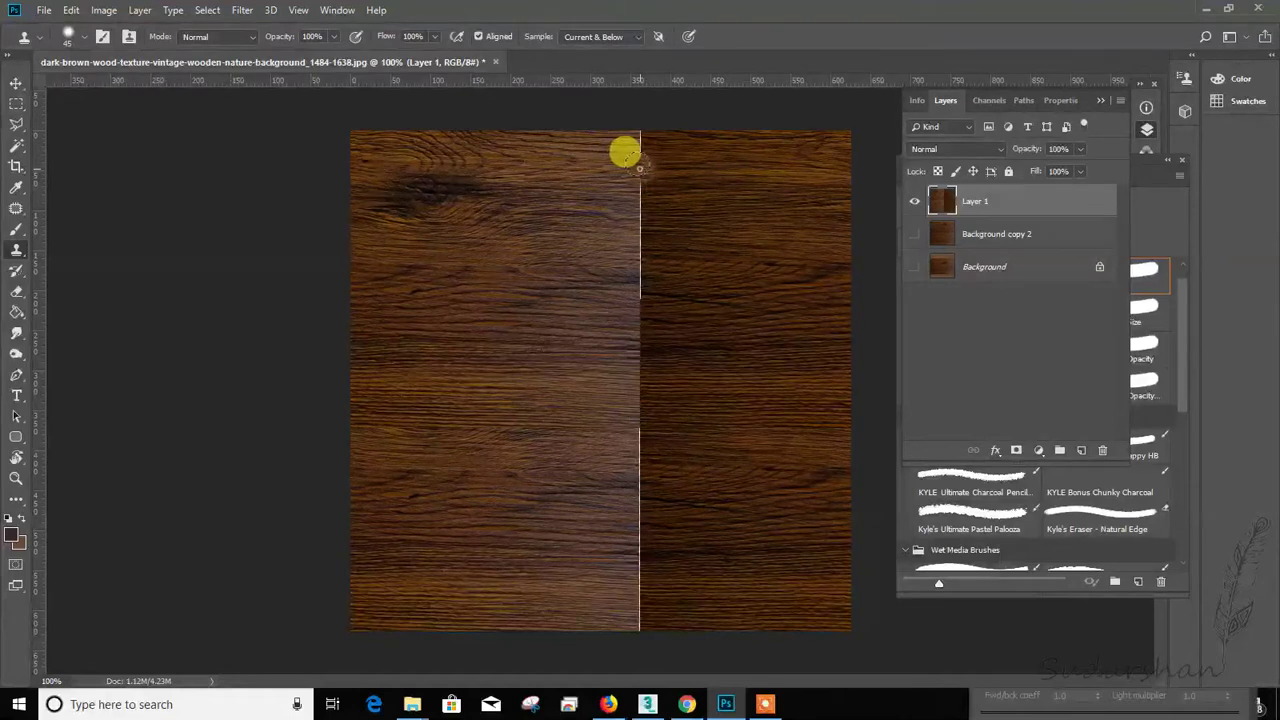
pyautogui.moveTo(623, 162)
pyautogui.mouseDown()
pyautogui.moveTo(630, 329)
pyautogui.moveTo(604, 383)
pyautogui.moveTo(634, 386)
pyautogui.moveTo(589, 393)
pyautogui.moveTo(639, 416)
pyautogui.moveTo(625, 432)
pyautogui.moveTo(633, 481)
pyautogui.moveTo(603, 489)
pyautogui.moveTo(636, 530)
pyautogui.moveTo(612, 540)
pyautogui.moveTo(610, 564)
pyautogui.moveTo(633, 591)
pyautogui.mouseUp()
pyautogui.keyDown('alt'); pyautogui.click(638, 609); pyautogui.keyUp('alt')
pyautogui.click(628, 490)
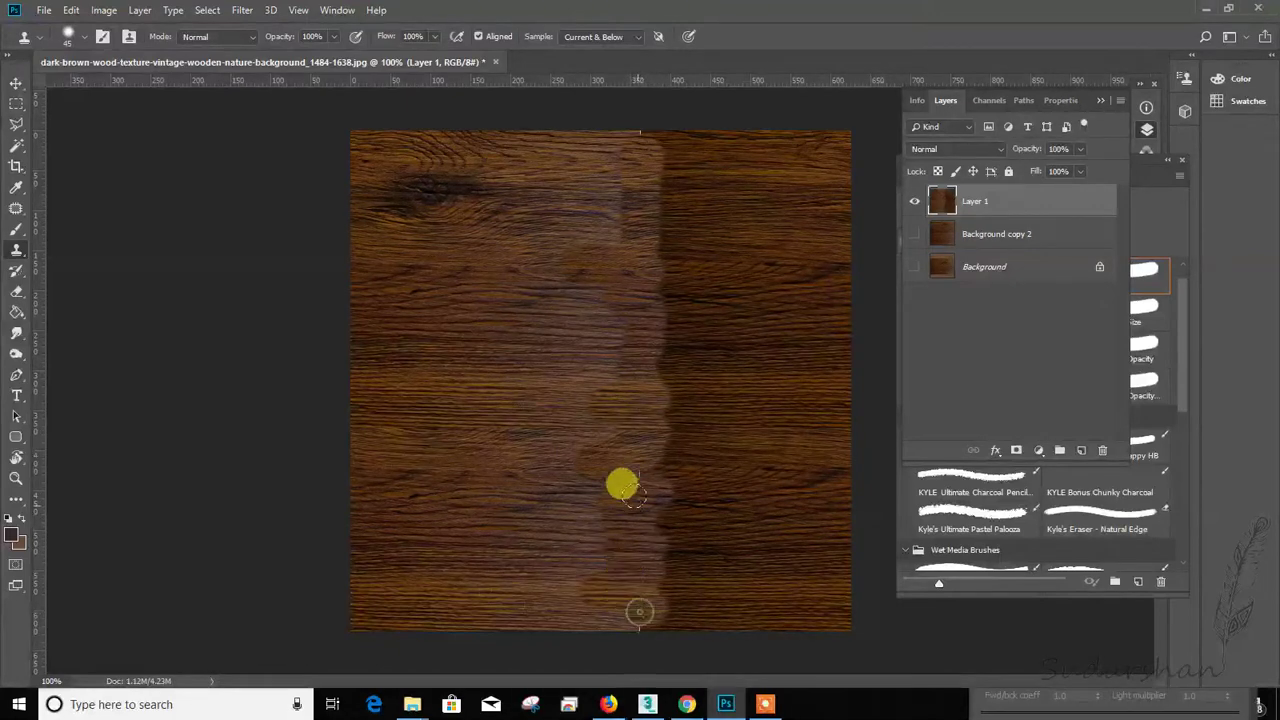
pyautogui.moveTo(624, 460); pyautogui.dragTo(641, 603)
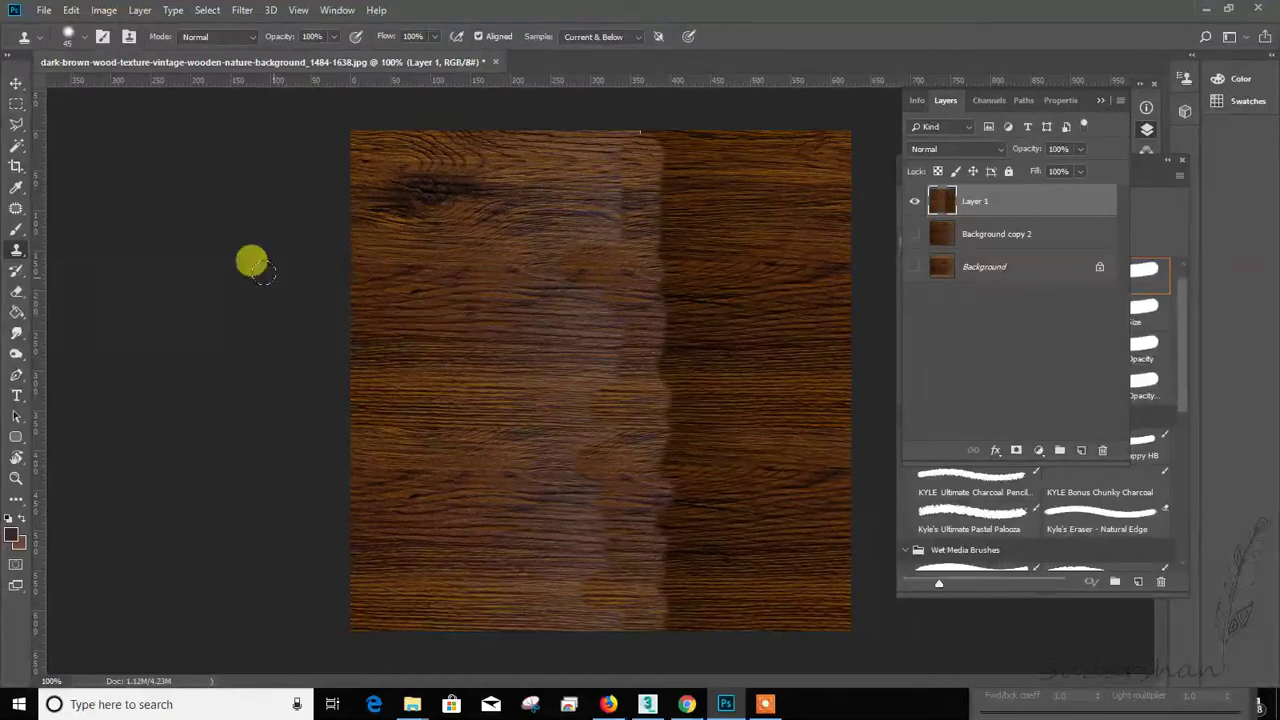
# Step: Use the Patch tool to blend the dark edge along the seam's upper half with wood grain from the texture's left side
pyautogui.click(17, 209)
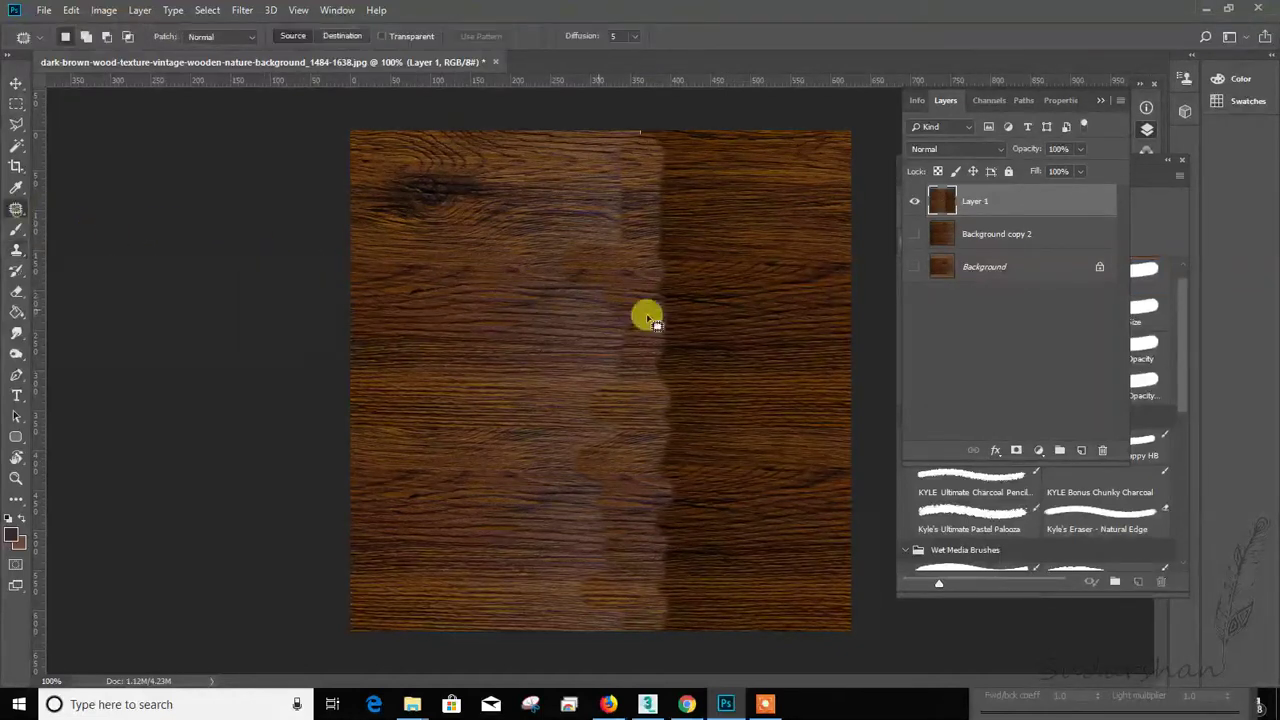
pyautogui.moveTo(707, 252); pyautogui.dragTo(706, 248)
pyautogui.moveTo(650, 340); pyautogui.dragTo(460, 323)
pyautogui.click(723, 404)
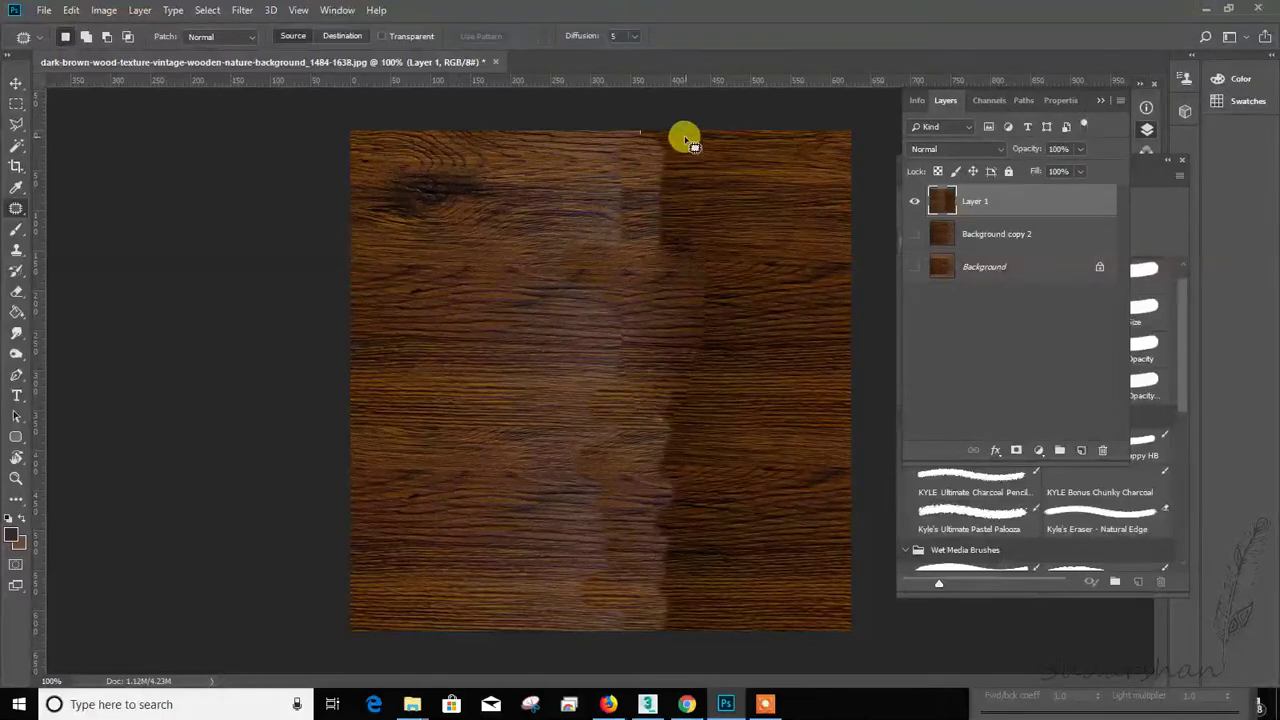
pyautogui.moveTo(686, 137)
pyautogui.mouseDown()
pyautogui.moveTo(640, 170)
pyautogui.moveTo(651, 235)
pyautogui.moveTo(704, 236)
pyautogui.moveTo(716, 154)
pyautogui.moveTo(506, 266)
pyautogui.moveTo(480, 340)
pyautogui.mouseUp()
pyautogui.click(476, 422)
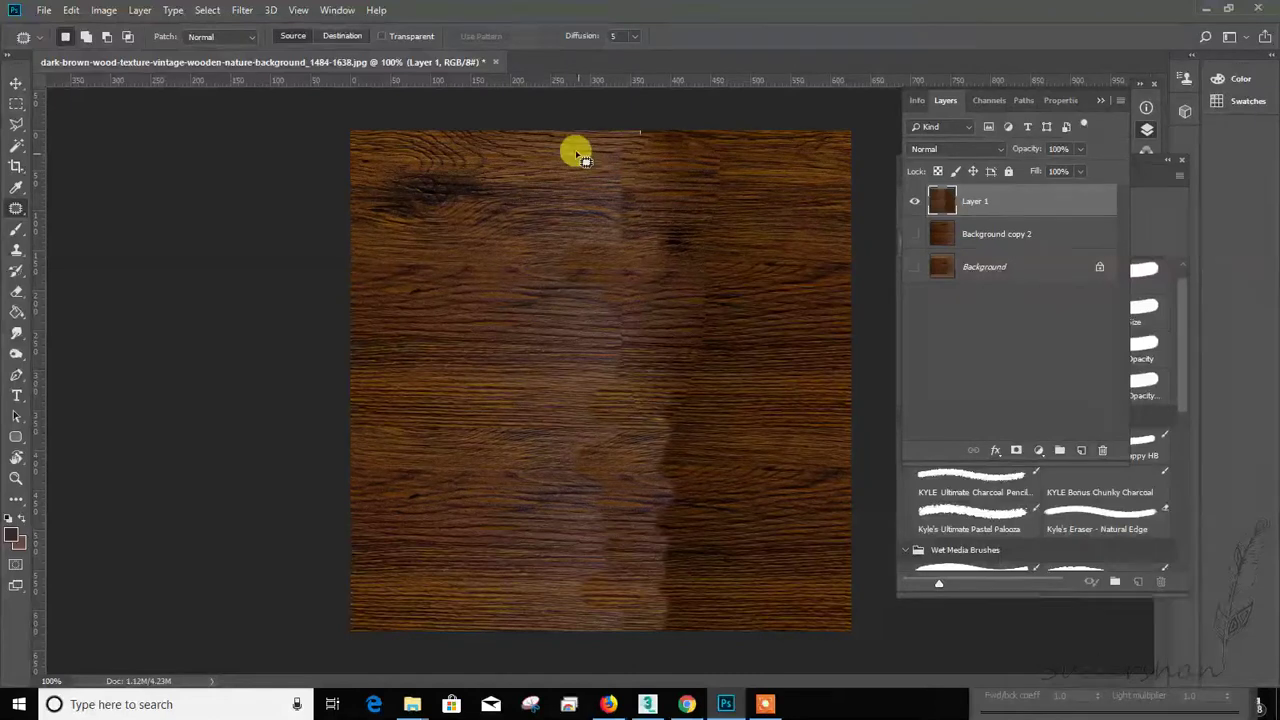
# Step: Patch the light area at the top middle of the texture with darker grain from the right side
pyautogui.moveTo(548, 142)
pyautogui.mouseDown()
pyautogui.moveTo(493, 163)
pyautogui.moveTo(493, 238)
pyautogui.moveTo(545, 272)
pyautogui.moveTo(644, 266)
pyautogui.moveTo(662, 183)
pyautogui.moveTo(632, 148)
pyautogui.mouseUp()
pyautogui.keyDown('shift'); pyautogui.moveTo(790, 276); pyautogui.dragTo(818, 245); pyautogui.keyUp('shift')
pyautogui.hotkey('ctrl', 'z')
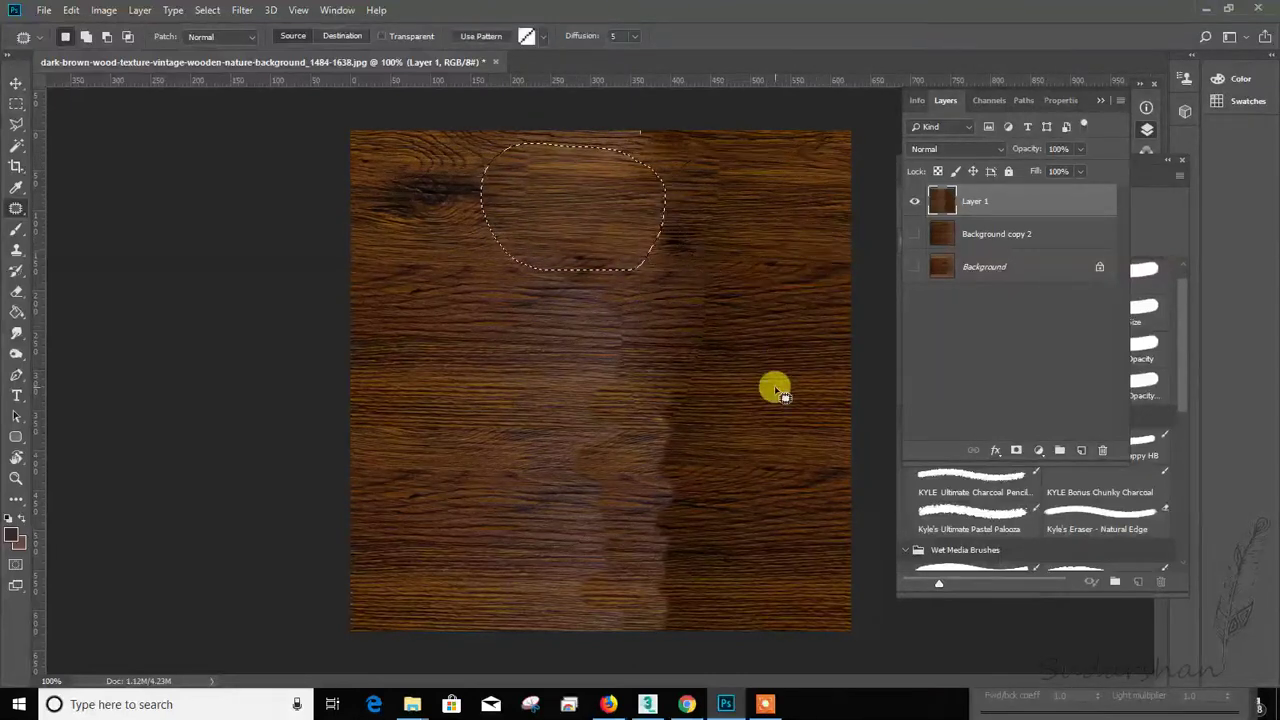
pyautogui.click(771, 386)
pyautogui.moveTo(687, 150)
pyautogui.mouseDown()
pyautogui.moveTo(675, 298)
pyautogui.moveTo(648, 205)
pyautogui.moveTo(745, 240)
pyautogui.mouseUp()
pyautogui.hotkey('ctrl', 'd')
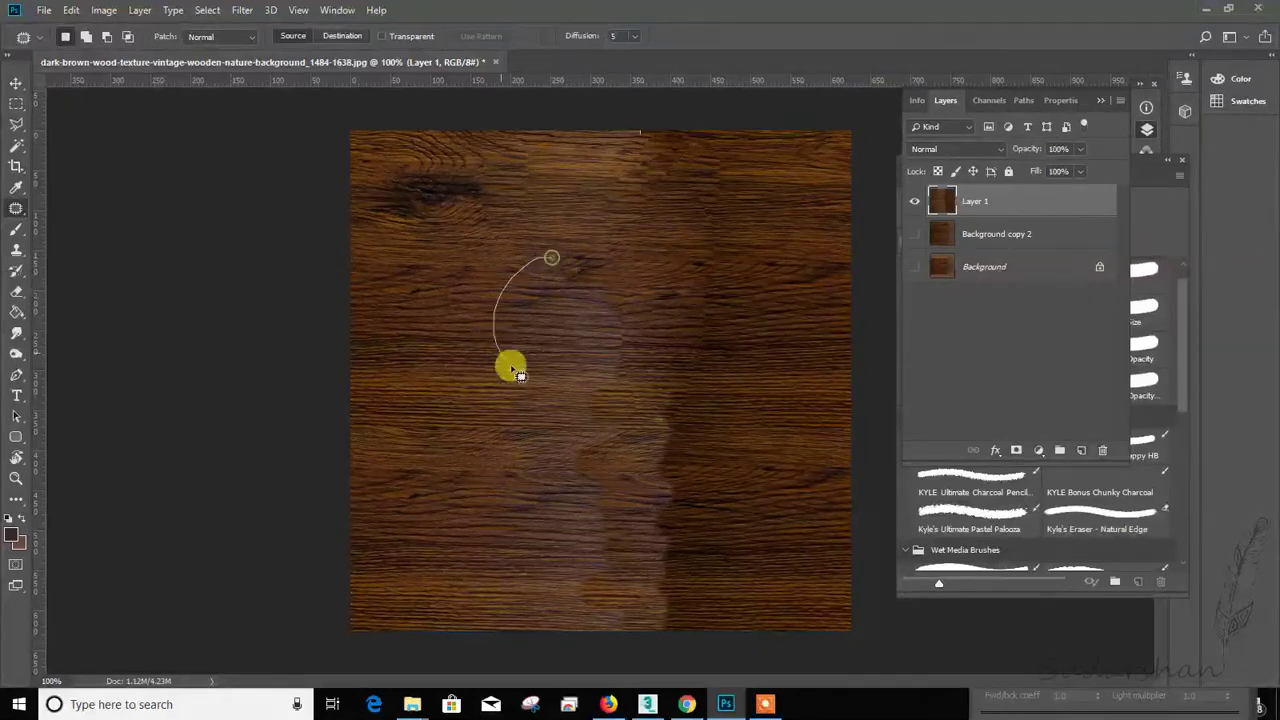
# Step: Patch the light strip and dark edges along the seam's middle stretch with matching grain from both sides
pyautogui.moveTo(511, 367)
pyautogui.mouseDown()
pyautogui.moveTo(663, 343)
pyautogui.moveTo(655, 290)
pyautogui.mouseUp()
pyautogui.moveTo(589, 343)
pyautogui.mouseDown()
pyautogui.moveTo(723, 337)
pyautogui.moveTo(743, 409)
pyautogui.mouseUp()
pyautogui.hotkey('ctrl', 'd')
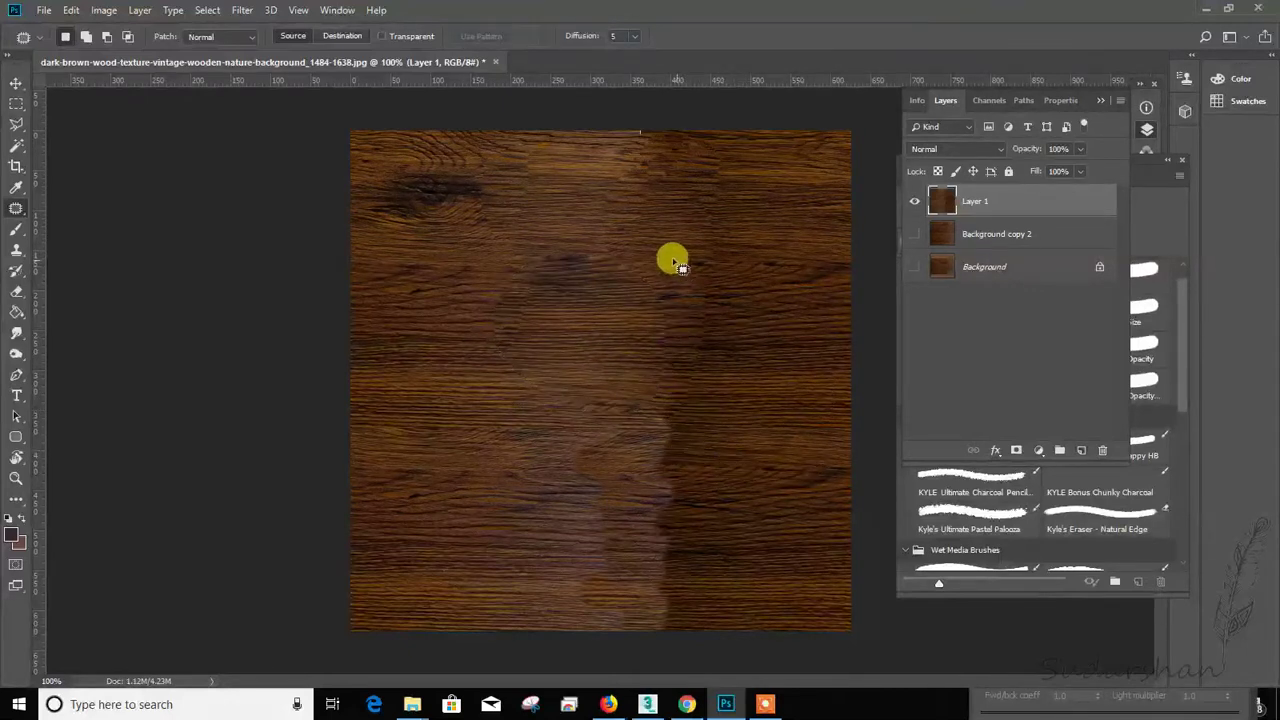
pyautogui.moveTo(677, 263)
pyautogui.mouseDown()
pyautogui.moveTo(651, 394)
pyautogui.moveTo(652, 252)
pyautogui.moveTo(519, 475)
pyautogui.moveTo(449, 423)
pyautogui.mouseUp()
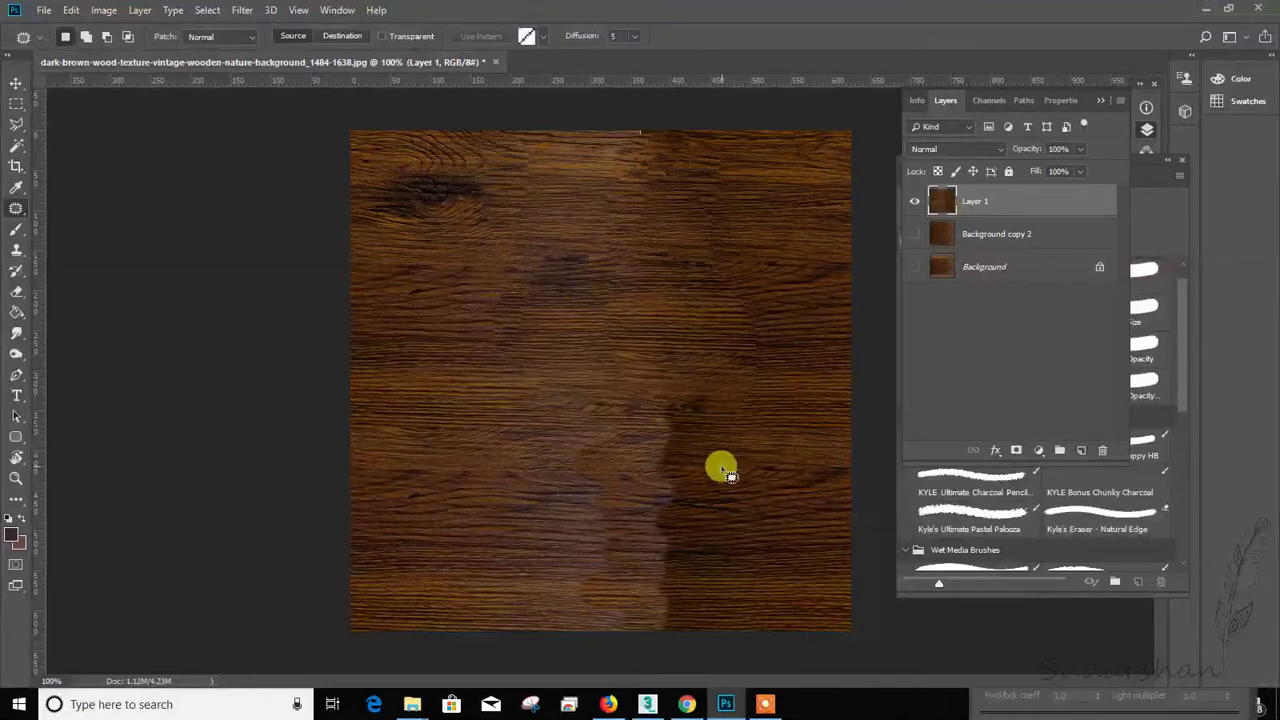
pyautogui.moveTo(538, 449)
pyautogui.mouseDown()
pyautogui.moveTo(720, 508)
pyautogui.moveTo(689, 446)
pyautogui.moveTo(529, 451)
pyautogui.moveTo(498, 377)
pyautogui.mouseUp()
pyautogui.hotkey('ctrl', 'd')
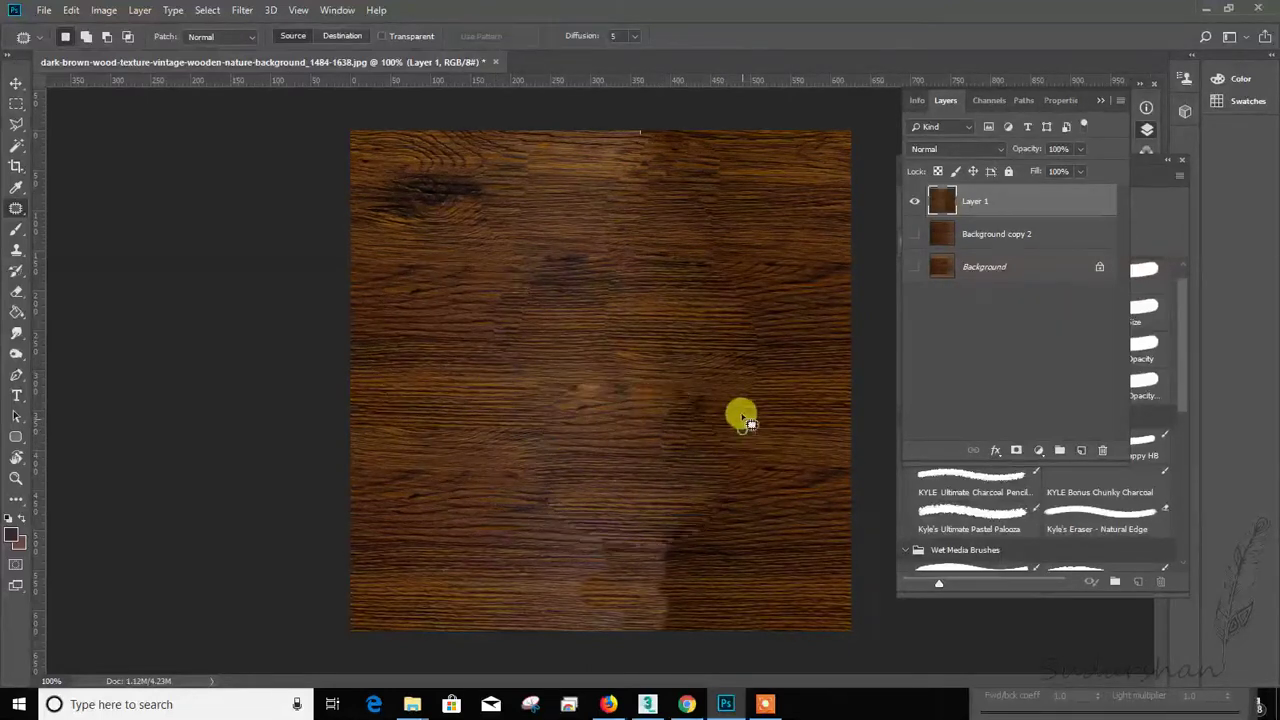
pyautogui.moveTo(716, 390)
pyautogui.mouseDown()
pyautogui.moveTo(638, 441)
pyautogui.moveTo(719, 485)
pyautogui.moveTo(760, 398)
pyautogui.mouseUp()
pyautogui.moveTo(740, 425)
pyautogui.mouseDown()
pyautogui.moveTo(797, 349)
pyautogui.moveTo(783, 337)
pyautogui.mouseUp()
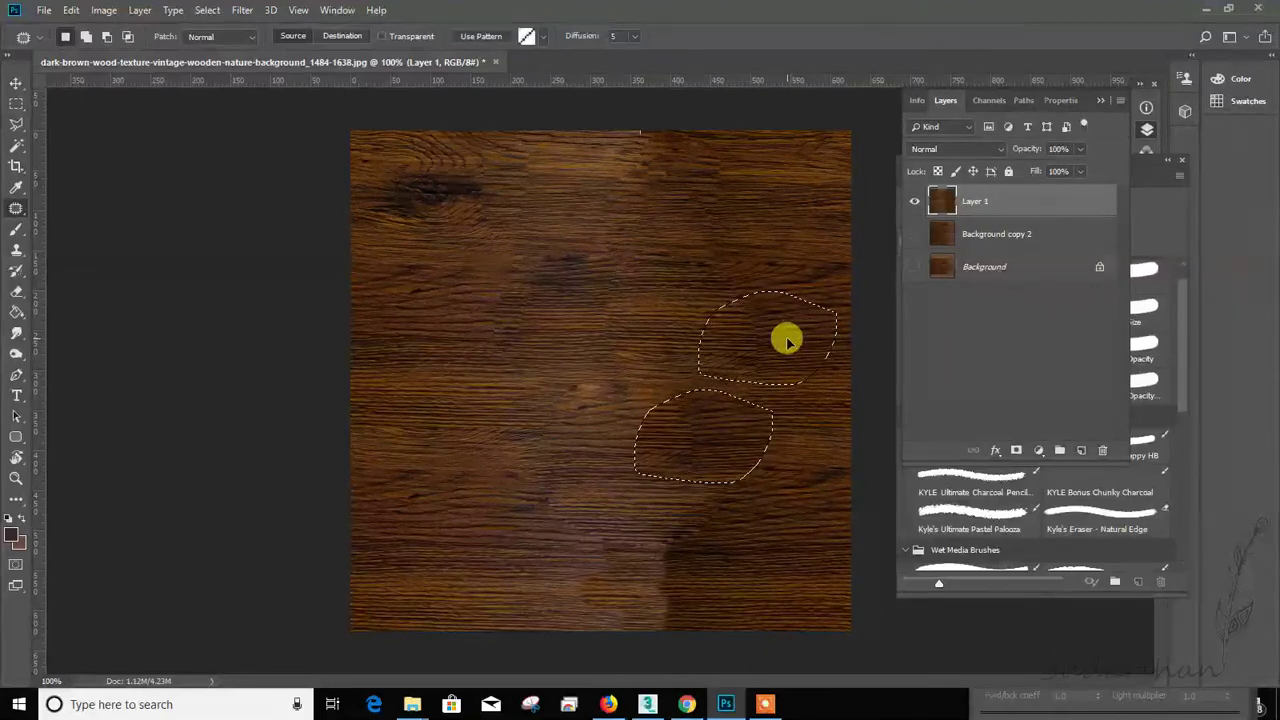
pyautogui.hotkey('ctrl', 'd')
# Step: Patch the seam's lower stretch down to the bottom edge with wood grain from the left side and from just above
pyautogui.moveTo(700, 482)
pyautogui.mouseDown()
pyautogui.moveTo(700, 600)
pyautogui.moveTo(705, 478)
pyautogui.mouseUp()
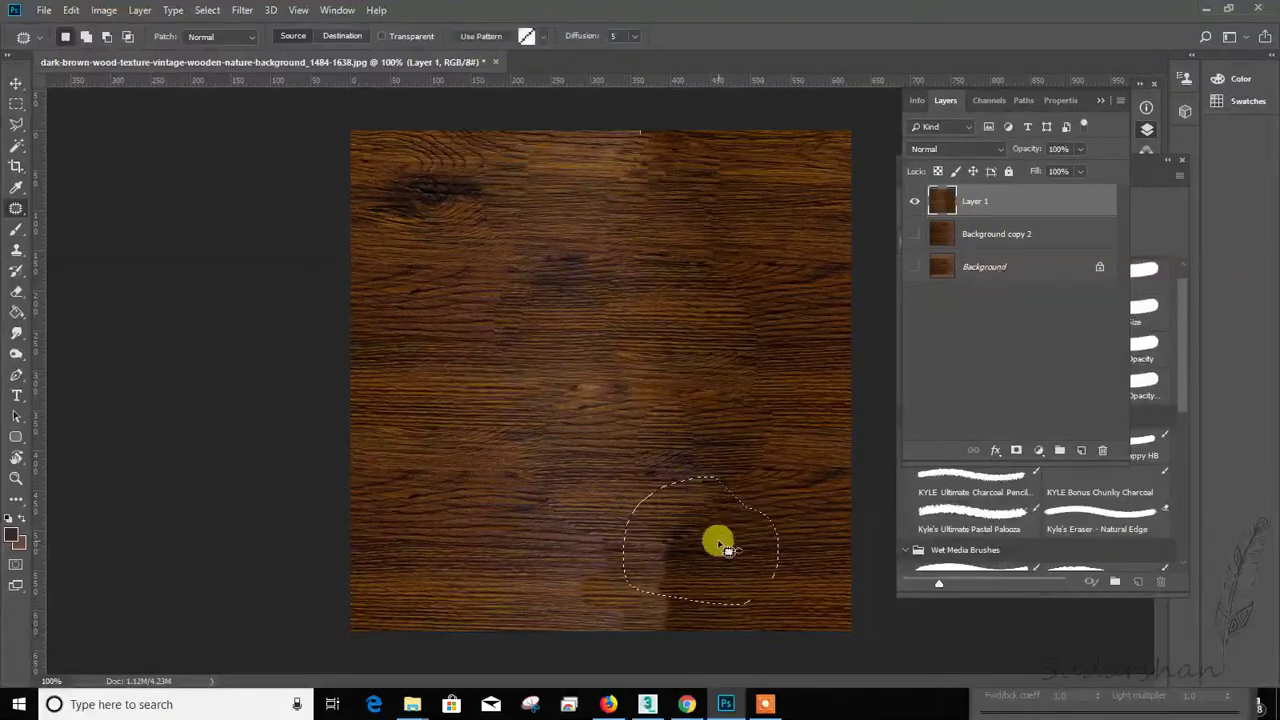
pyautogui.moveTo(714, 540); pyautogui.dragTo(480, 537)
pyautogui.click(686, 440)
pyautogui.moveTo(580, 503)
pyautogui.mouseDown()
pyautogui.moveTo(606, 608)
pyautogui.moveTo(654, 526)
pyautogui.moveTo(585, 505)
pyautogui.mouseUp()
pyautogui.moveTo(634, 560); pyautogui.dragTo(497, 430)
pyautogui.click(723, 449)
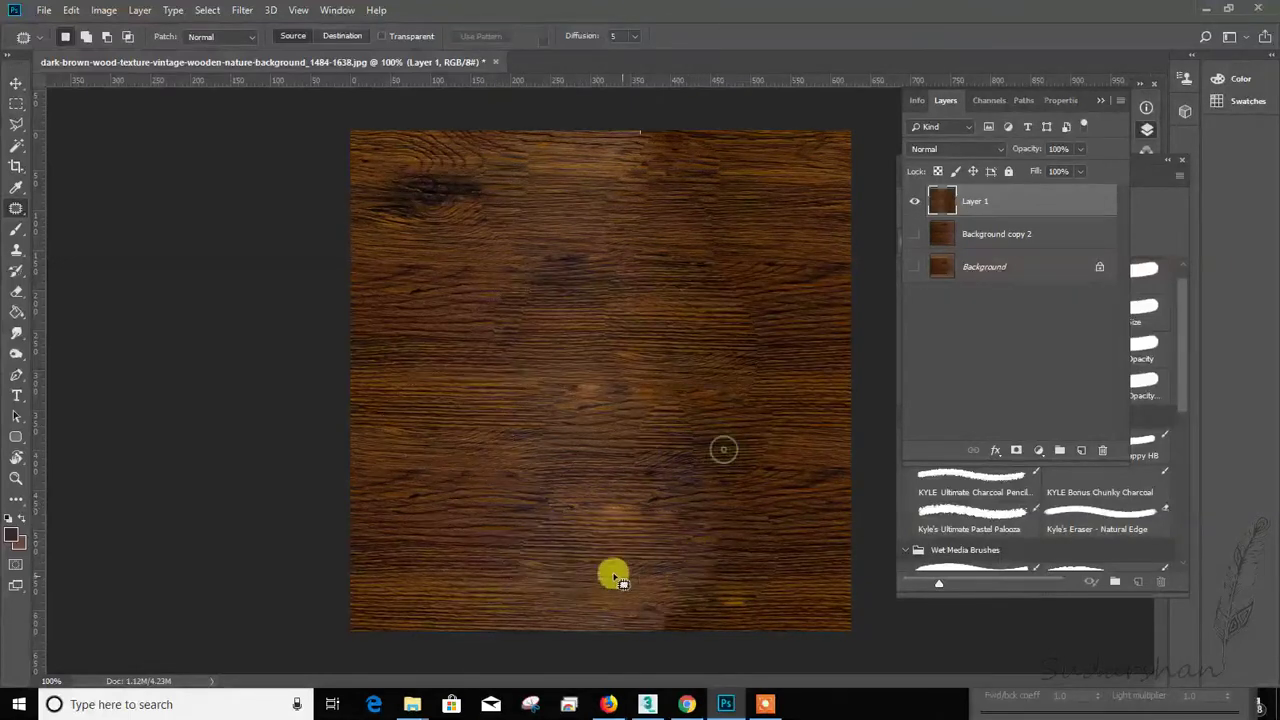
pyautogui.moveTo(560, 597)
pyautogui.mouseDown()
pyautogui.moveTo(686, 626)
pyautogui.moveTo(680, 589)
pyautogui.moveTo(558, 588)
pyautogui.mouseUp()
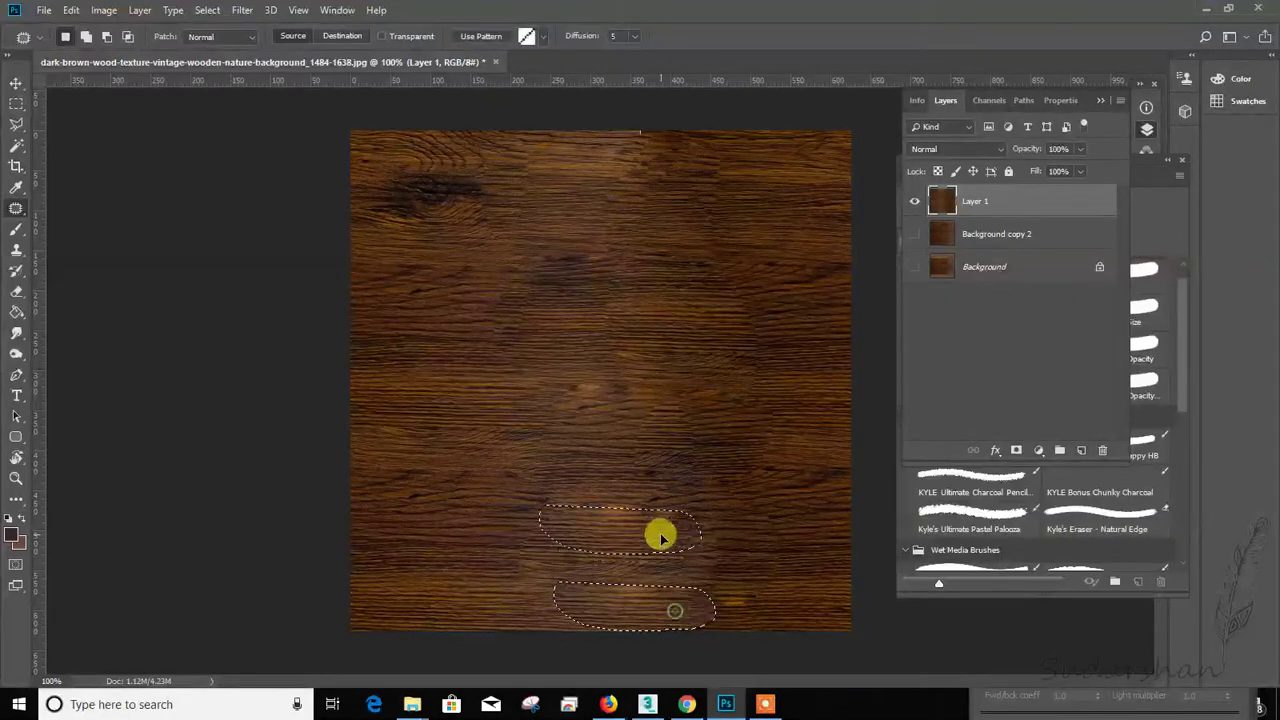
pyautogui.click(755, 525)
# Step: Patch the uneven areas right of the middle, at the upper right and at the top middle of the texture with surrounding grain
pyautogui.moveTo(717, 378)
pyautogui.mouseDown()
pyautogui.moveTo(651, 394)
pyautogui.moveTo(780, 418)
pyautogui.moveTo(717, 380)
pyautogui.mouseUp()
pyautogui.moveTo(720, 443); pyautogui.dragTo(535, 435)
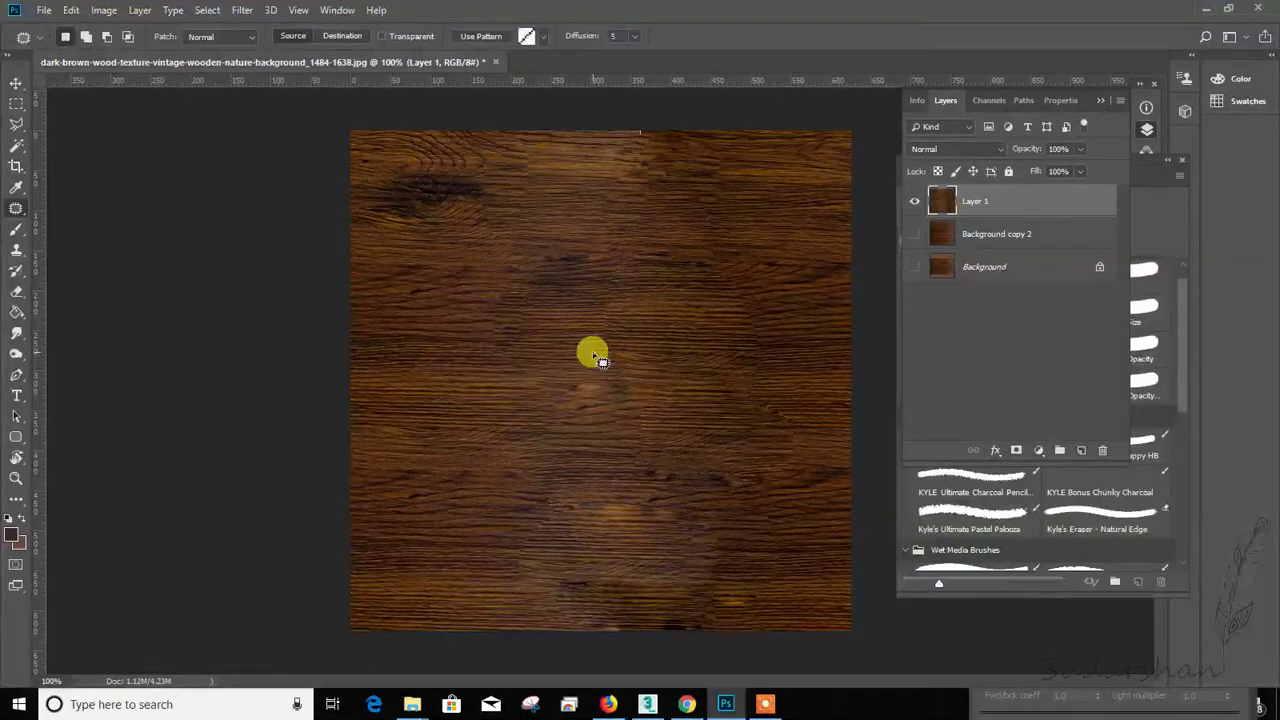
pyautogui.moveTo(835, 309); pyautogui.dragTo(822, 336)
pyautogui.moveTo(770, 276); pyautogui.dragTo(457, 277)
pyautogui.click(806, 189)
pyautogui.moveTo(652, 142)
pyautogui.mouseDown()
pyautogui.moveTo(517, 169)
pyautogui.moveTo(691, 269)
pyautogui.moveTo(662, 146)
pyautogui.mouseUp()
pyautogui.moveTo(649, 220); pyautogui.dragTo(776, 240)
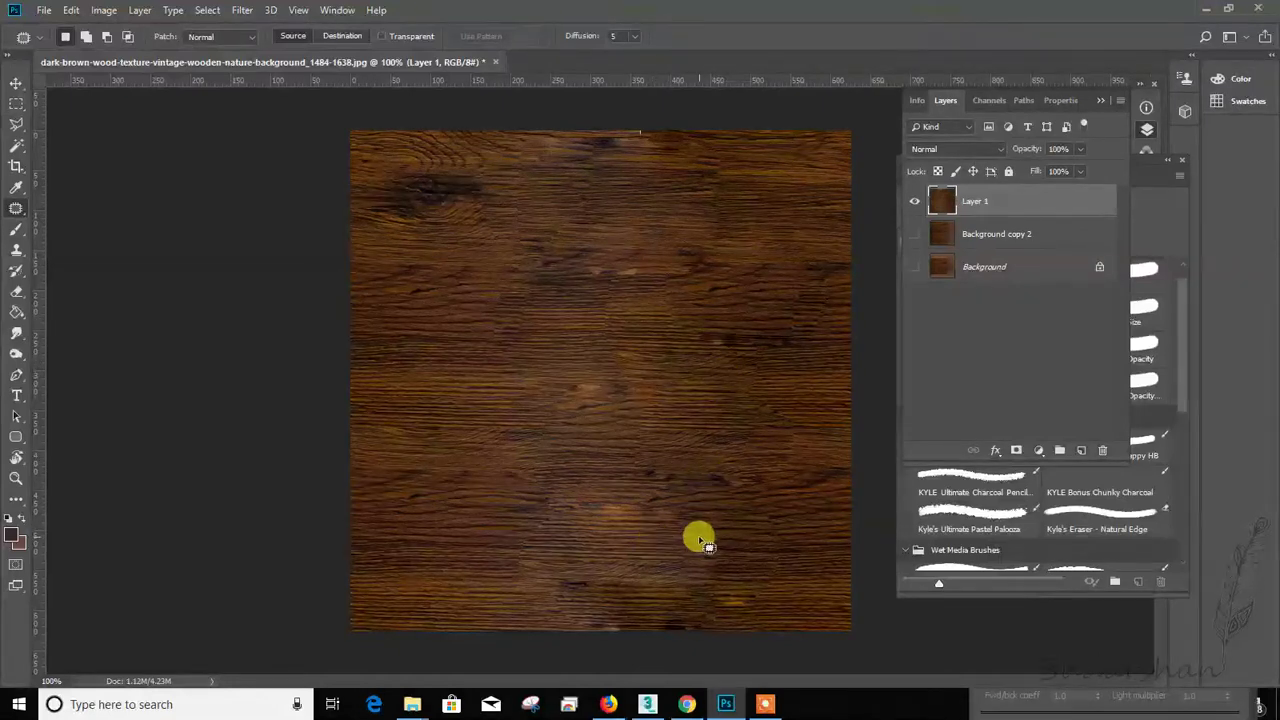
# Step: Offset Layer 1 by +362 pixels horizontally and +289 pixels vertically with Wrap Around
pyautogui.click(241, 12)
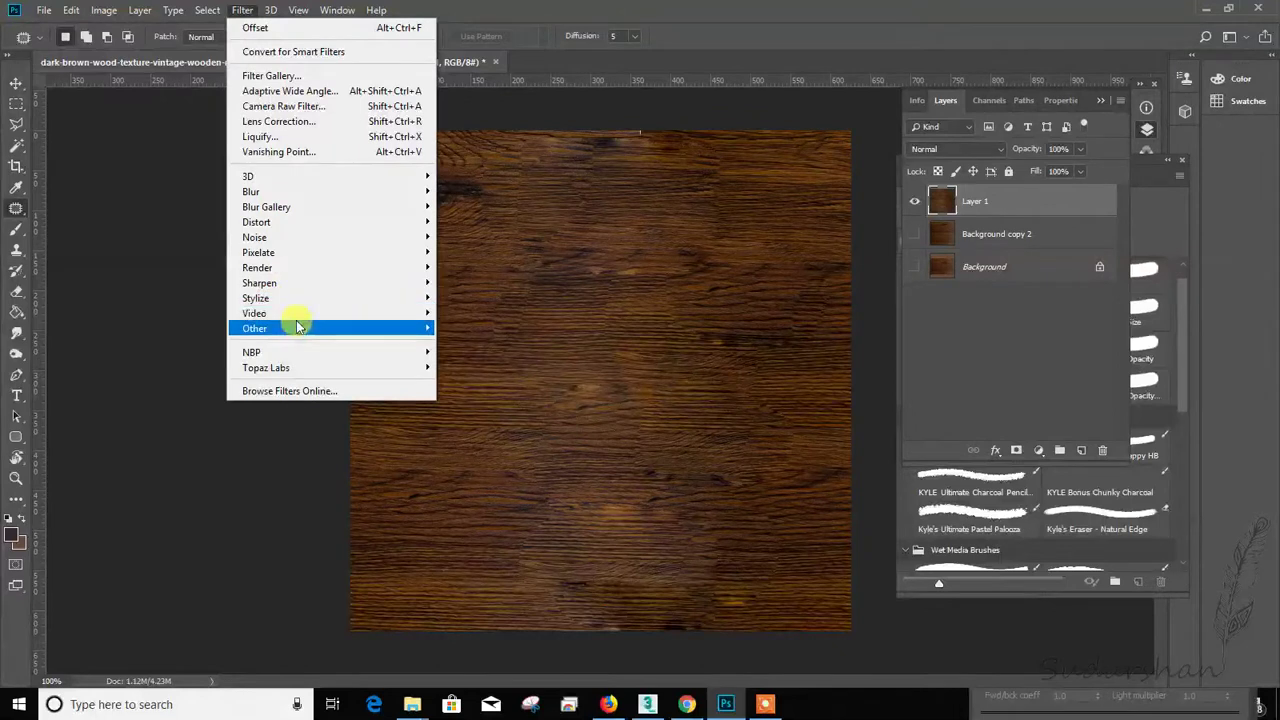
pyautogui.moveTo(338, 333)
pyautogui.click(464, 403)
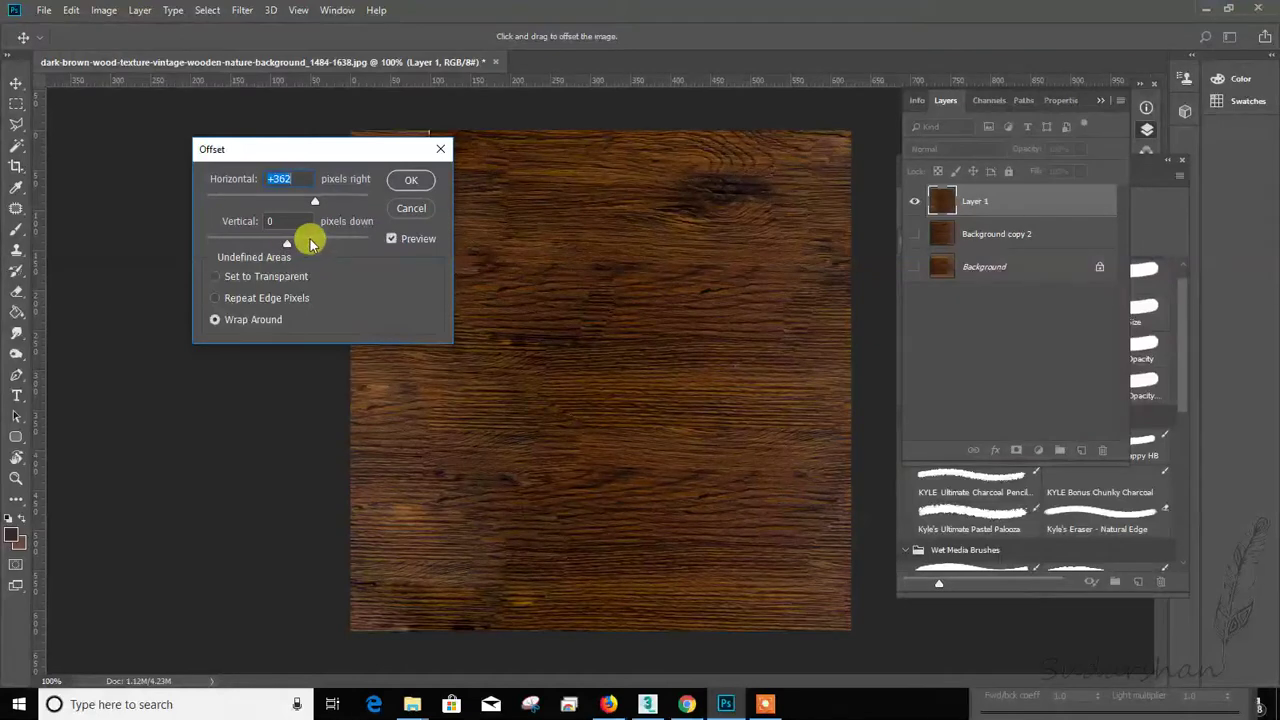
pyautogui.press('Tab')
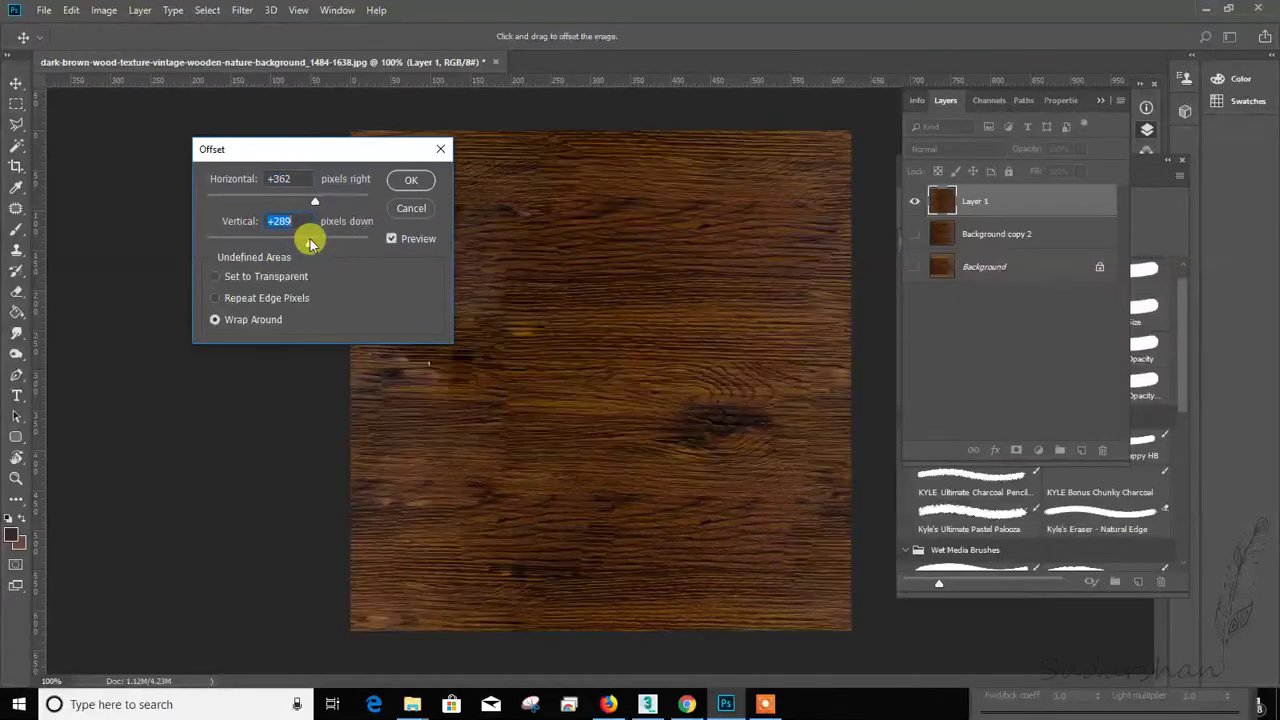
pyautogui.click(404, 188)
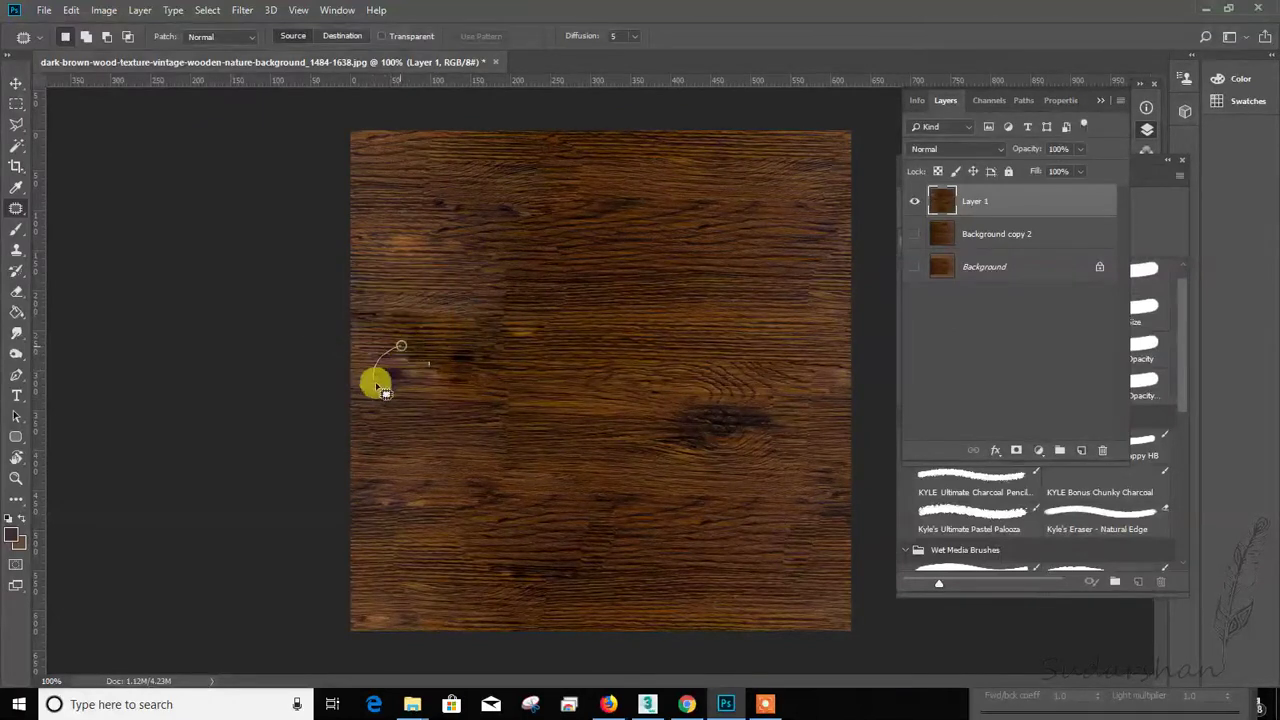
# Step: Patch the blotchy former edge at the texture's left middle and clone clean grain over the small light mark there
pyautogui.moveTo(385, 390)
pyautogui.mouseDown()
pyautogui.moveTo(400, 346)
pyautogui.moveTo(612, 383)
pyautogui.mouseUp()
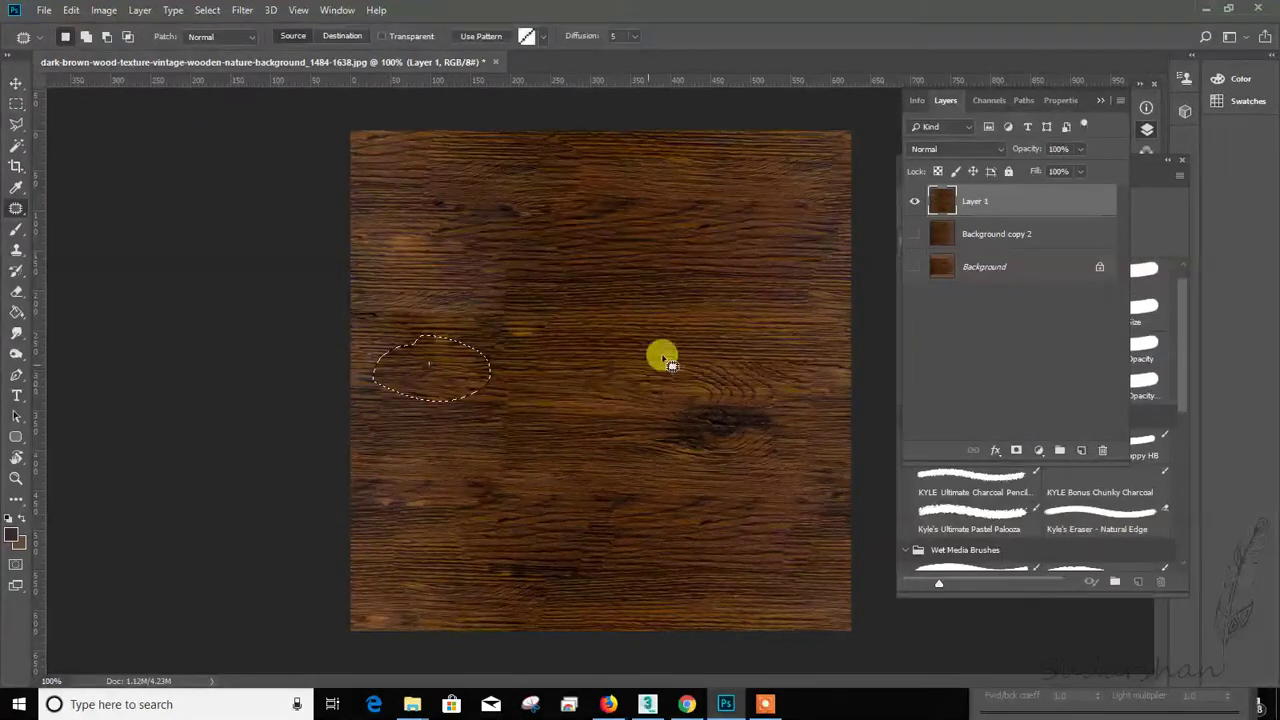
pyautogui.click(691, 333)
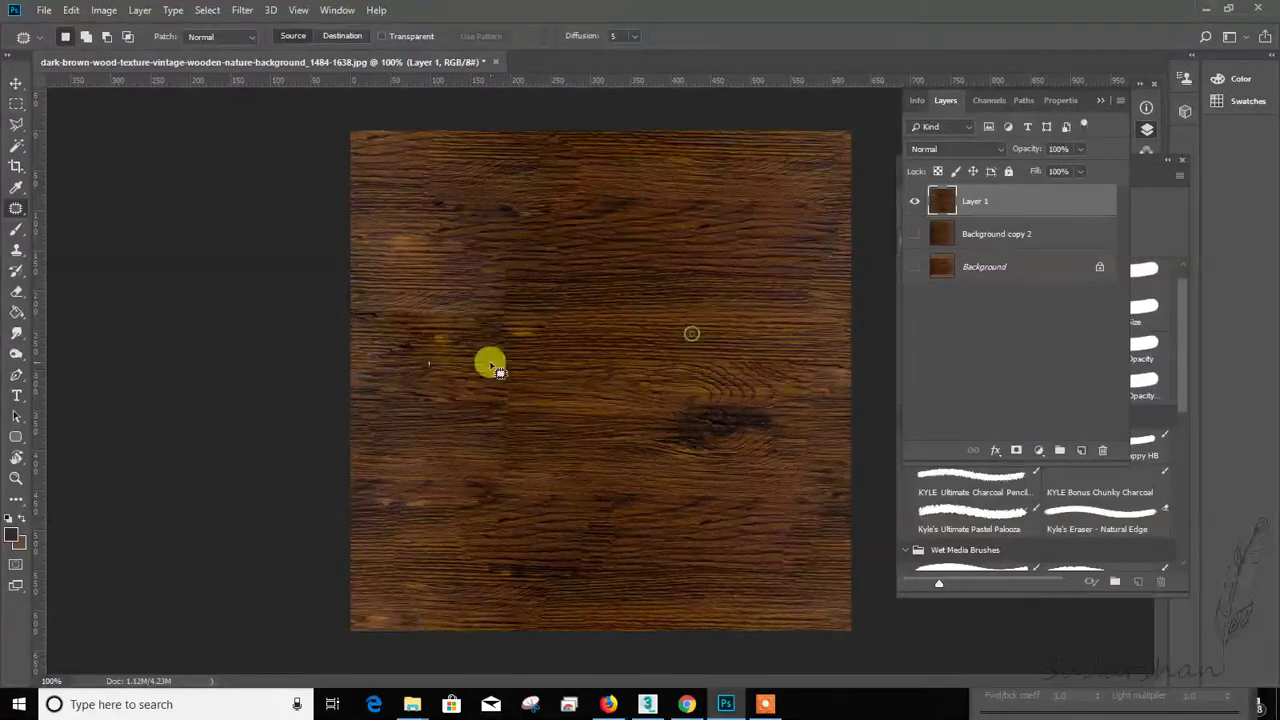
pyautogui.click(16, 250)
pyautogui.keyDown('alt'); pyautogui.click(641, 363); pyautogui.keyUp('alt')
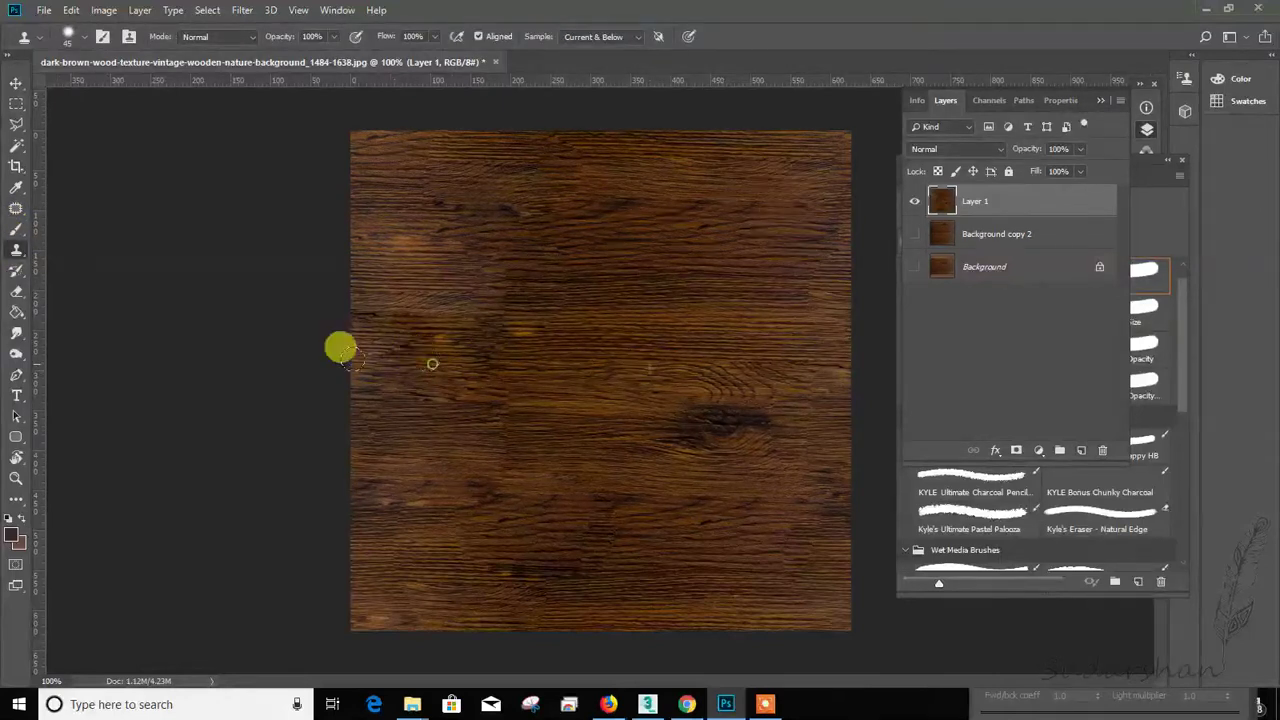
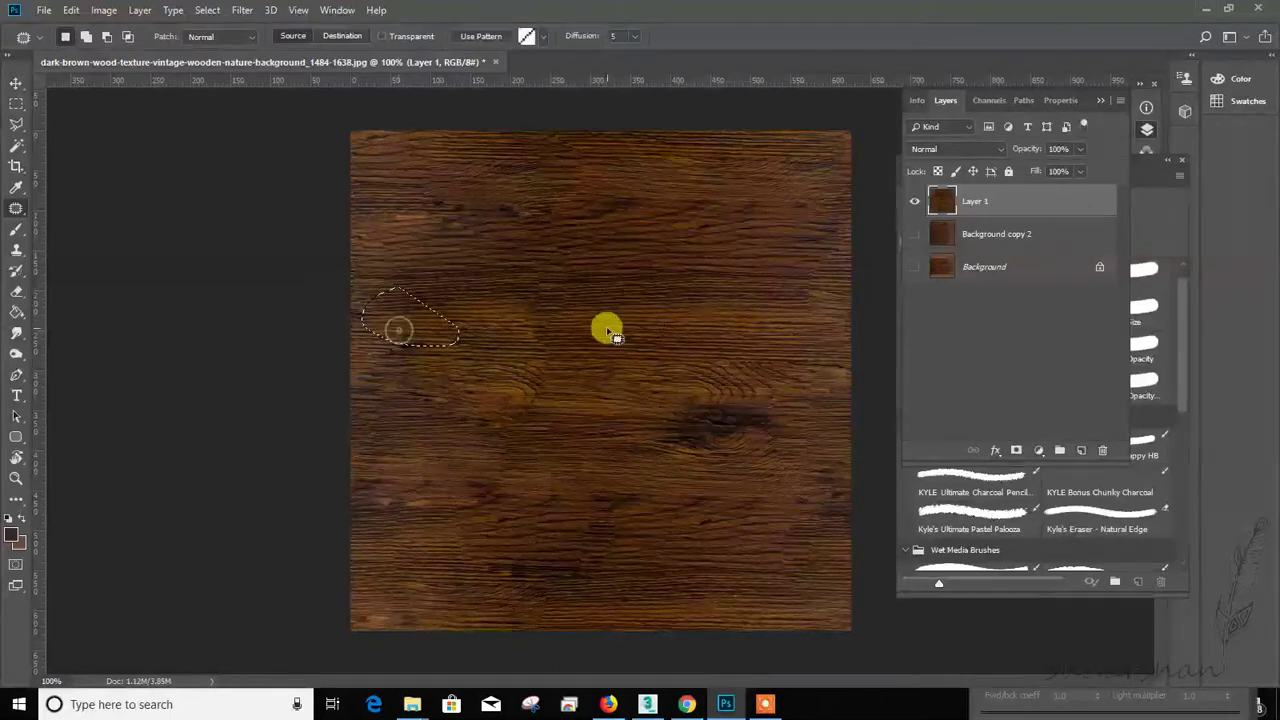
# Step: Patch the uneven area below the left middle of the texture with grain from the center
pyautogui.moveTo(480, 424); pyautogui.dragTo(455, 365)
pyautogui.moveTo(414, 409); pyautogui.dragTo(640, 414)
pyautogui.hotkey('ctrl', 'd')
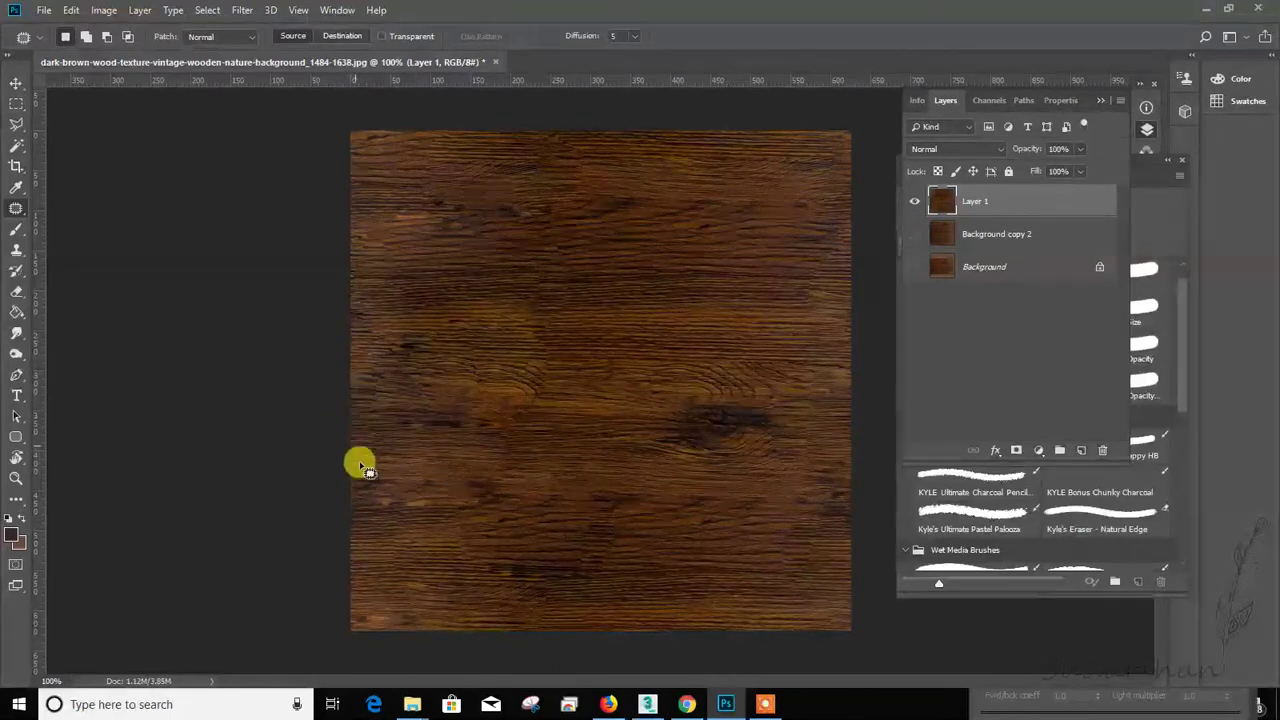
pyautogui.click(590, 538)
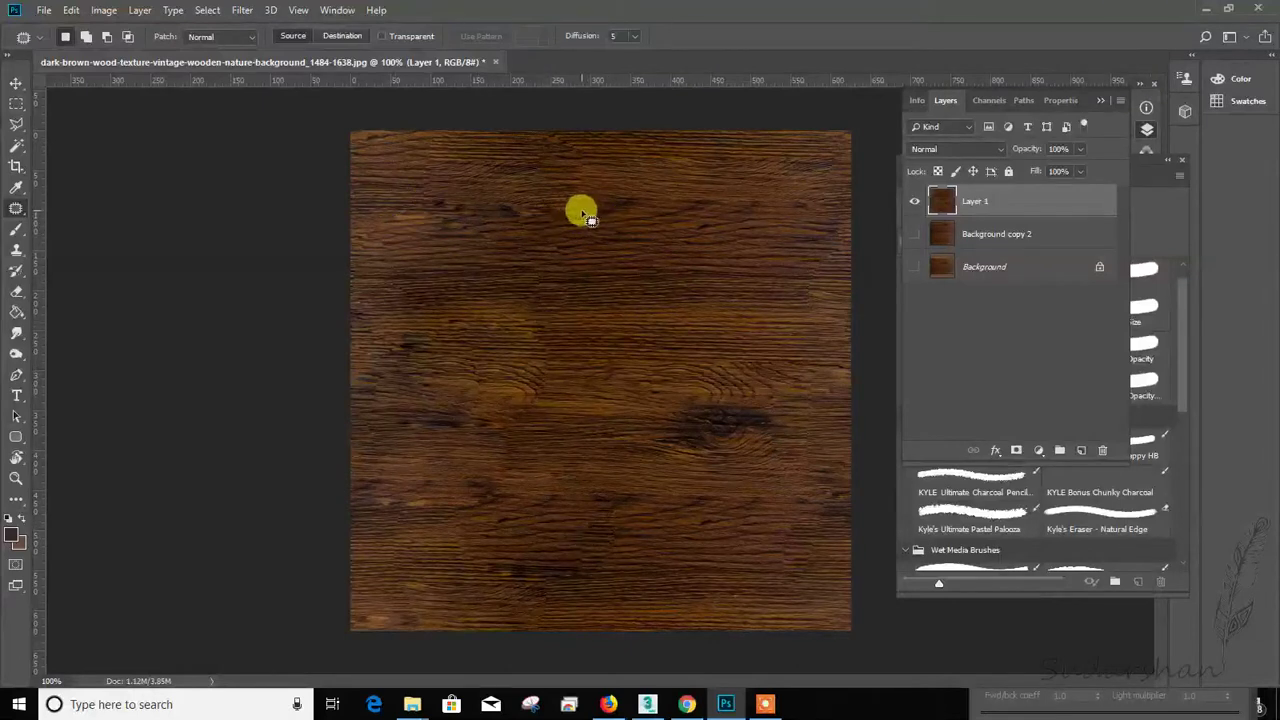
# Step: Offset Layer 1 again by +362 pixels right and +289 pixels down with Wrap Around to expose the remaining edges
pyautogui.click(242, 10)
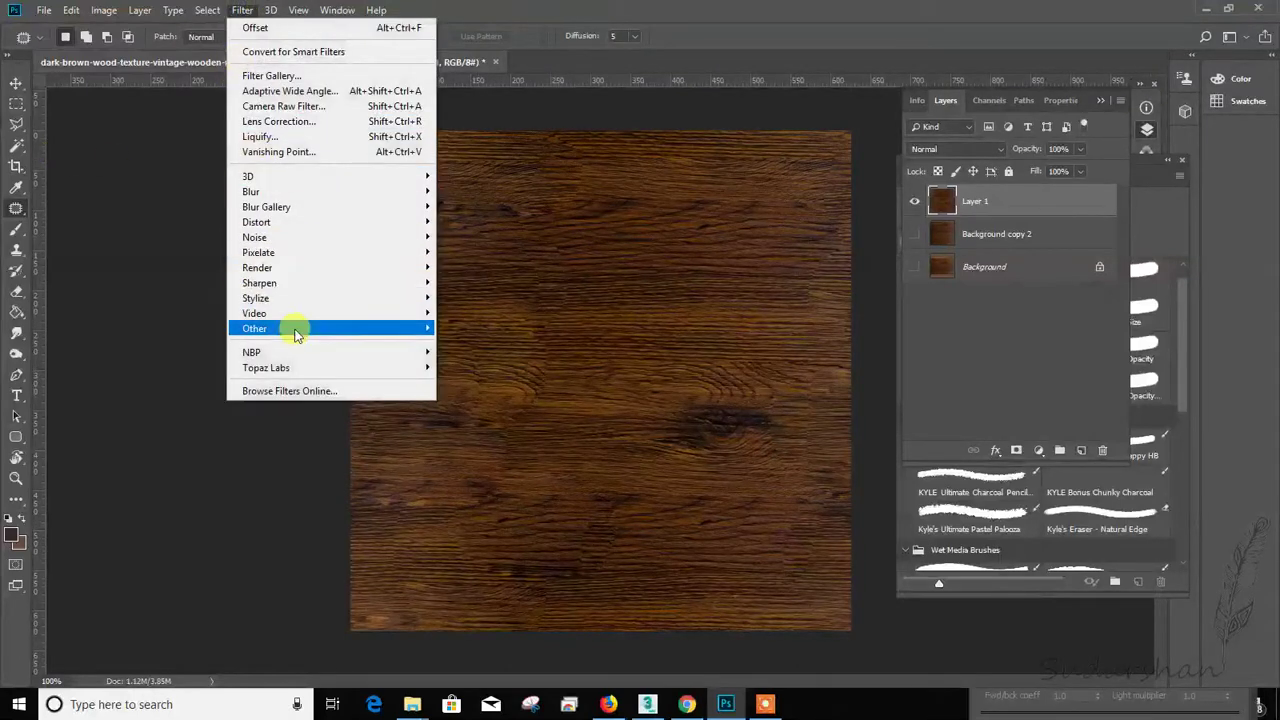
pyautogui.moveTo(293, 328)
pyautogui.click(457, 404)
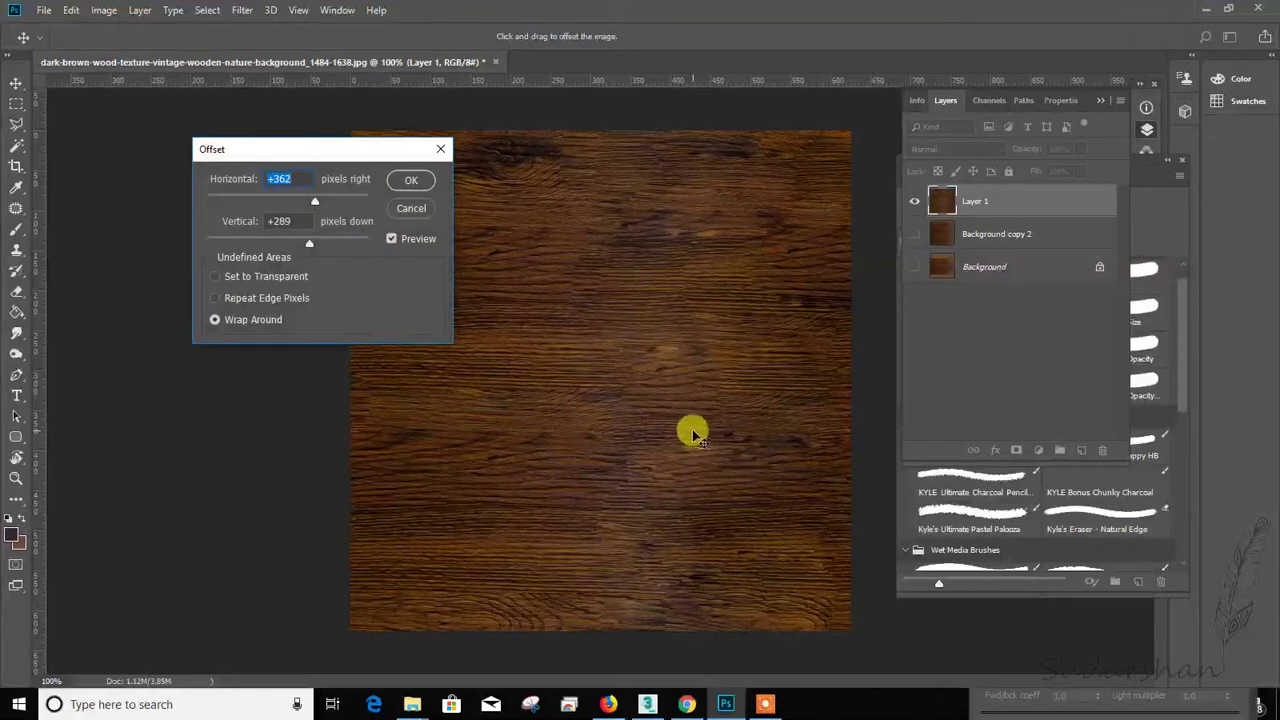
pyautogui.click(422, 182)
pyautogui.press('j')
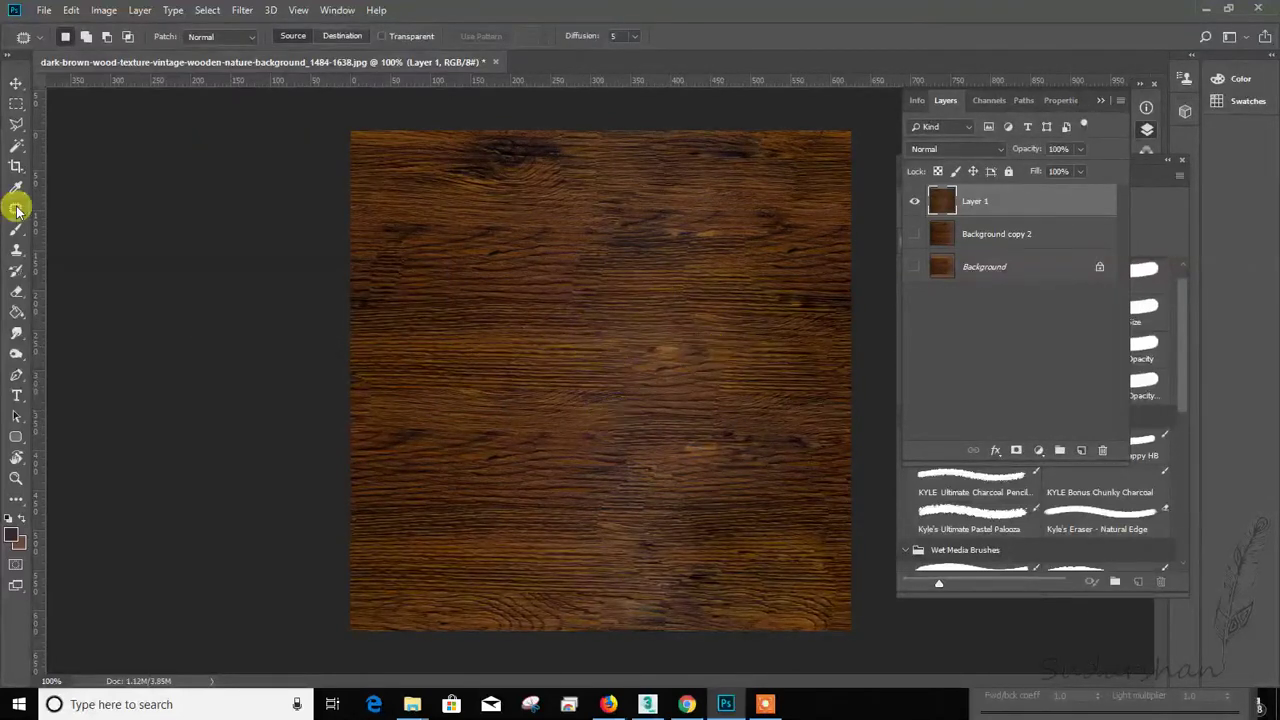
pyautogui.click(17, 356)
pyautogui.rightClick(17, 356)
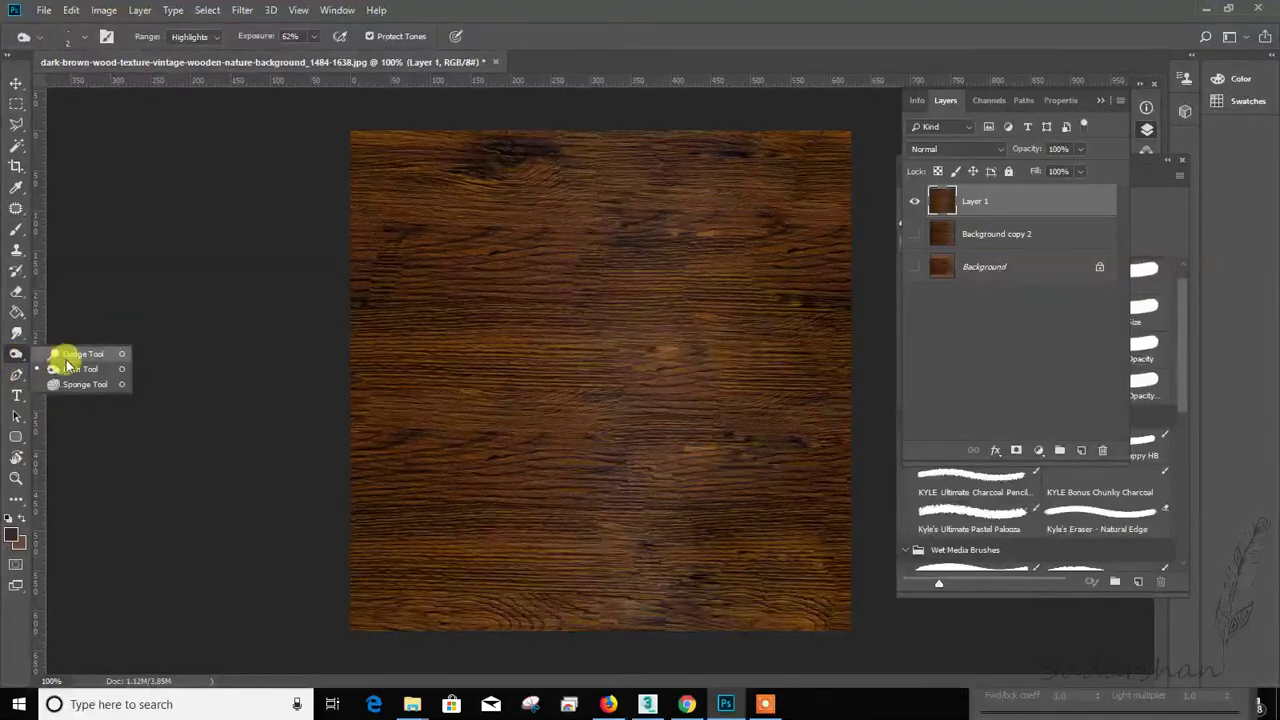
pyautogui.click(68, 369)
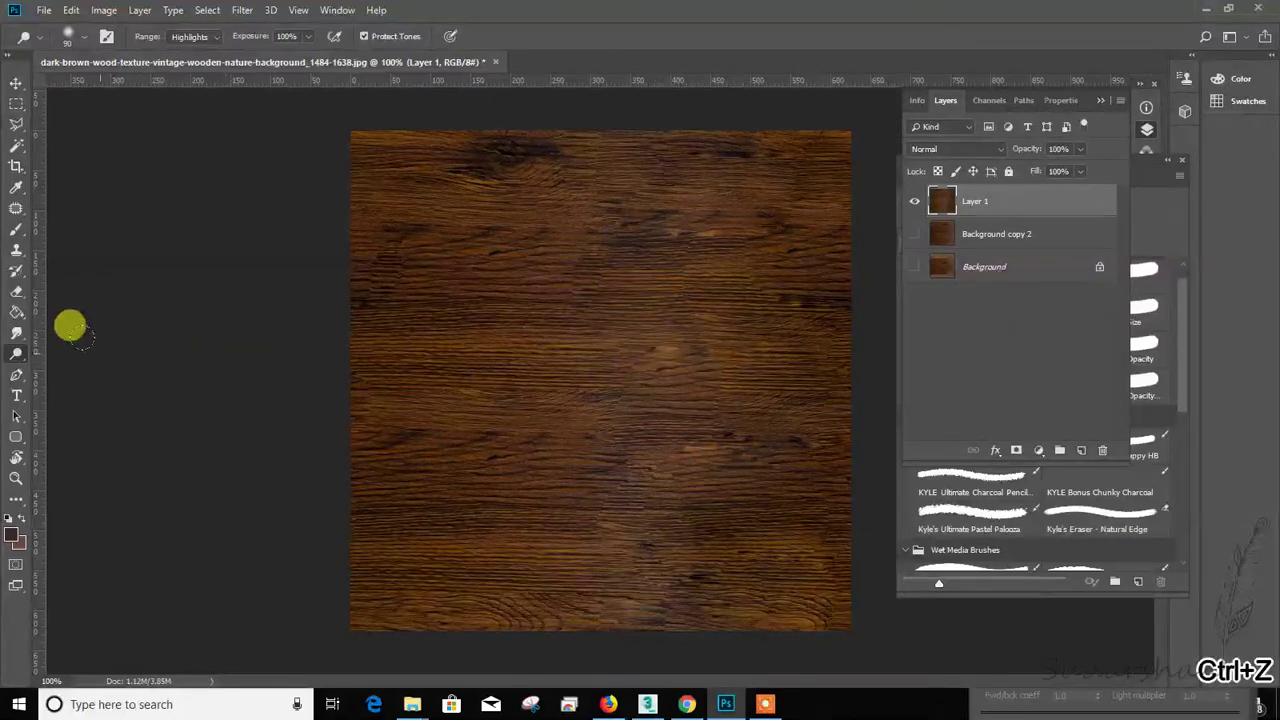
# Step: Darken the light blotches in the middle of the texture using the Burn tool with Highlights range and 62% exposure
pyautogui.rightClick(17, 354)
pyautogui.click(68, 369)
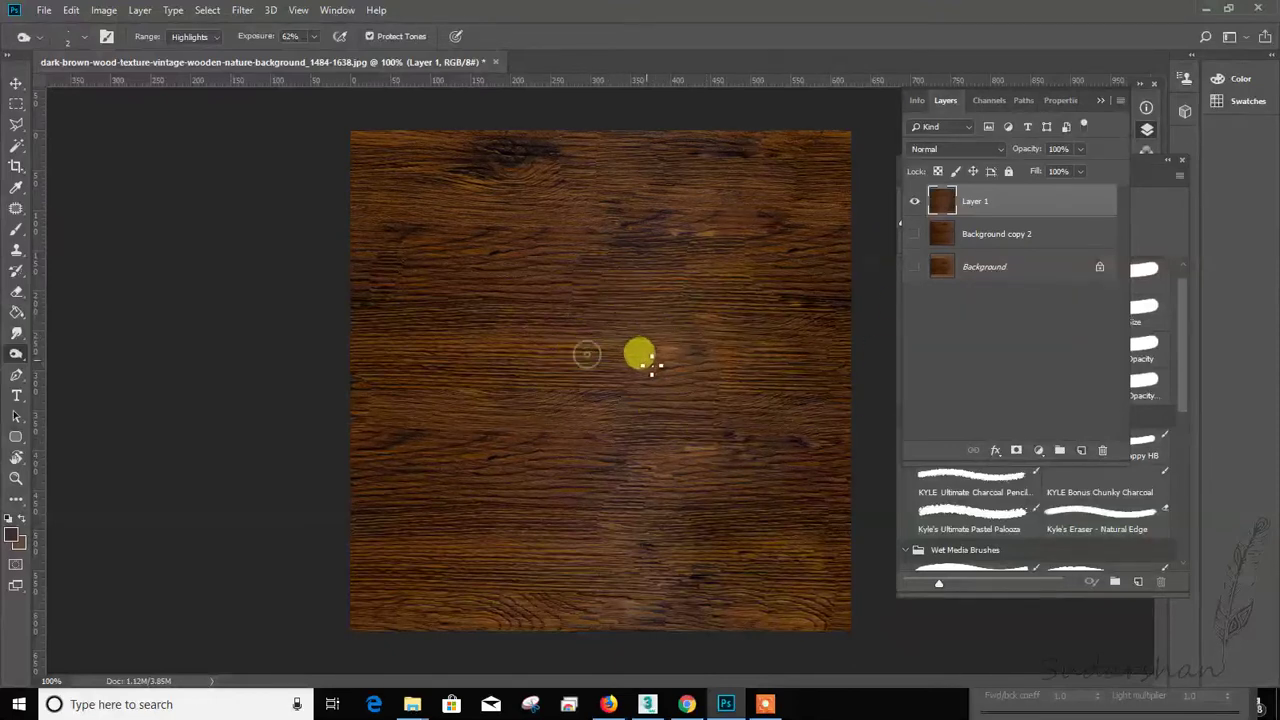
pyautogui.click(15, 355)
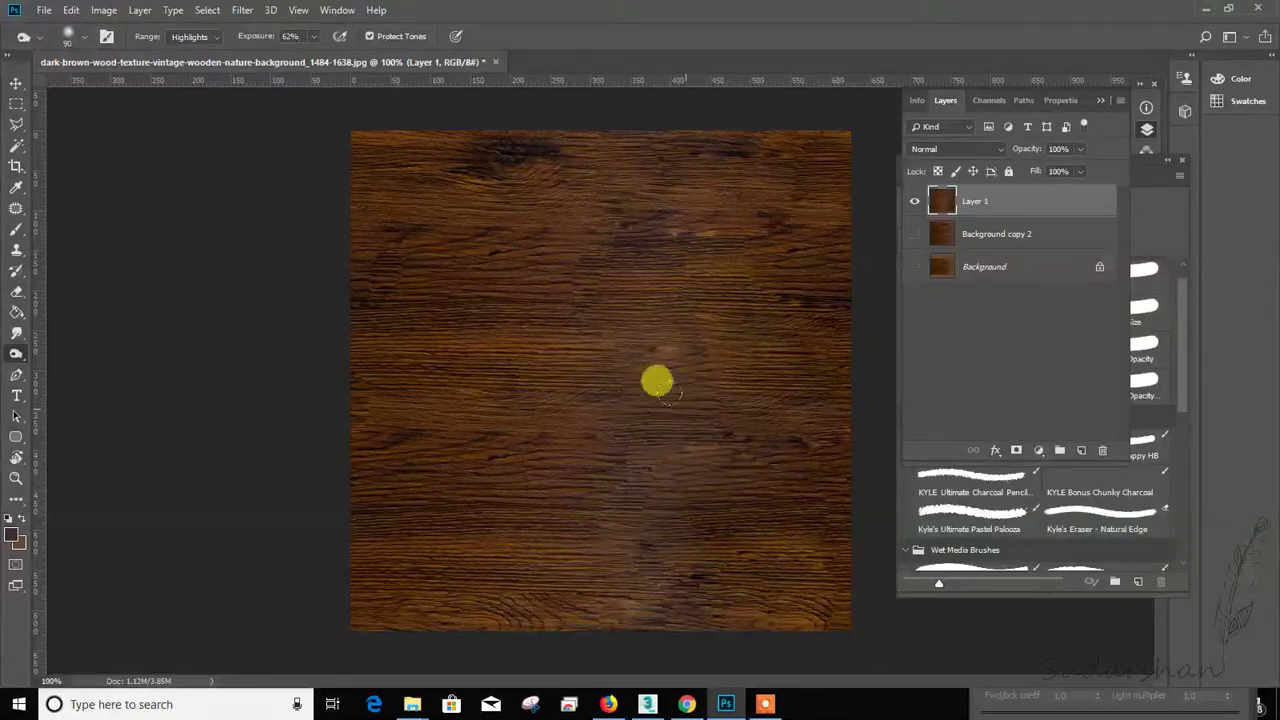
# Step: Clone clean grain from left of the texture's center over the light, blotchy vertical band in the middle with the Clone Stamp tool
pyautogui.click(17, 250)
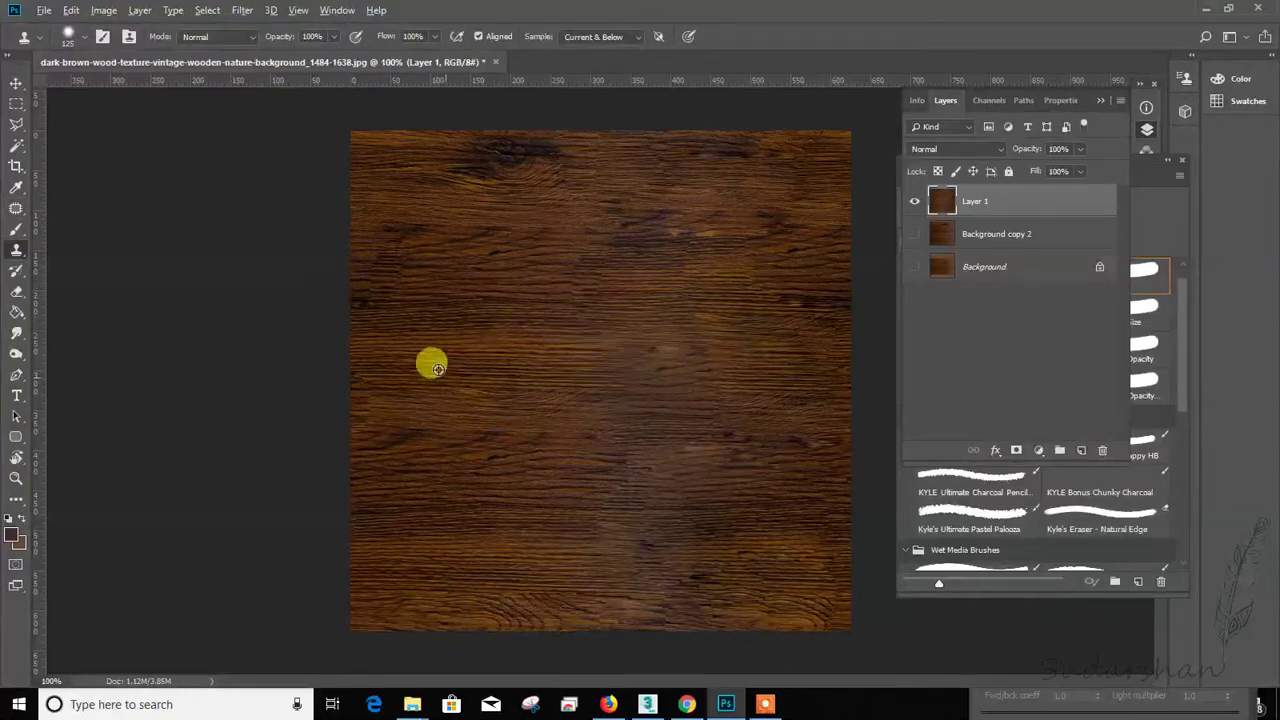
pyautogui.keyDown('alt'); pyautogui.click(505, 376); pyautogui.keyUp('alt')
pyautogui.moveTo(630, 350)
pyautogui.mouseDown()
pyautogui.moveTo(577, 337)
pyautogui.moveTo(656, 337)
pyautogui.moveTo(559, 417)
pyautogui.moveTo(637, 441)
pyautogui.moveTo(576, 507)
pyautogui.moveTo(647, 521)
pyautogui.moveTo(573, 535)
pyautogui.moveTo(476, 379)
pyautogui.moveTo(543, 372)
pyautogui.moveTo(579, 276)
pyautogui.moveTo(543, 271)
pyautogui.mouseUp()
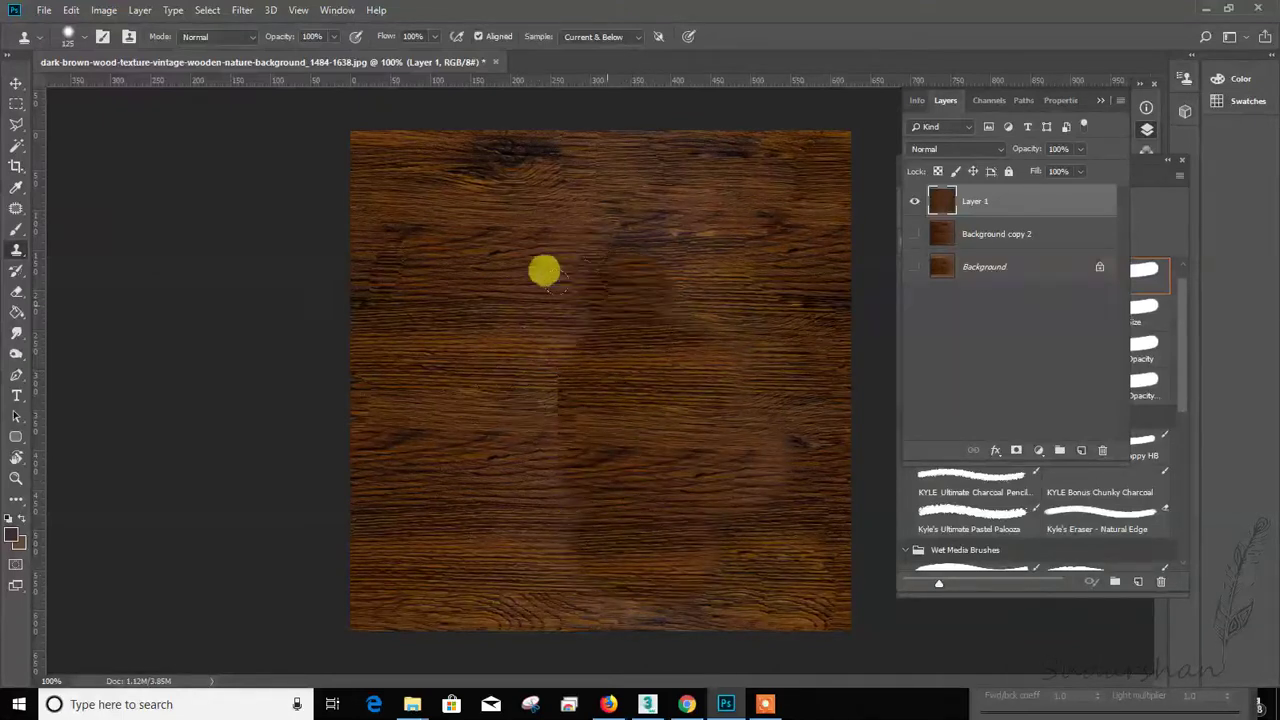
# Step: Patch the visible clone edges just left of the texture's center with cleaner grain from further left
pyautogui.click(12, 211)
pyautogui.moveTo(537, 370)
pyautogui.mouseDown()
pyautogui.moveTo(600, 377)
pyautogui.moveTo(537, 372)
pyautogui.mouseUp()
pyautogui.moveTo(536, 423); pyautogui.dragTo(429, 423)
pyautogui.hotkey('ctrl', 'd')
pyautogui.moveTo(521, 375)
pyautogui.mouseDown()
pyautogui.moveTo(569, 363)
pyautogui.moveTo(460, 345)
pyautogui.mouseUp()
pyautogui.hotkey('ctrl', 'd')
# Step: Patch the uneven areas above the texture's center and in its right half with grain from the left side
pyautogui.moveTo(595, 280)
pyautogui.mouseDown()
pyautogui.moveTo(705, 322)
pyautogui.moveTo(597, 282)
pyautogui.mouseUp()
pyautogui.moveTo(620, 305)
pyautogui.mouseDown()
pyautogui.moveTo(475, 297)
pyautogui.moveTo(586, 280)
pyautogui.moveTo(434, 300)
pyautogui.mouseUp()
pyautogui.hotkey('ctrl', 'd')
pyautogui.hotkey('ctrl', 'd')
pyautogui.moveTo(775, 312)
pyautogui.mouseDown()
pyautogui.moveTo(686, 320)
pyautogui.moveTo(809, 357)
pyautogui.moveTo(765, 305)
pyautogui.mouseUp()
pyautogui.moveTo(748, 365)
pyautogui.mouseDown()
pyautogui.moveTo(363, 434)
pyautogui.moveTo(451, 394)
pyautogui.mouseUp()
pyautogui.hotkey('ctrl', 'd')
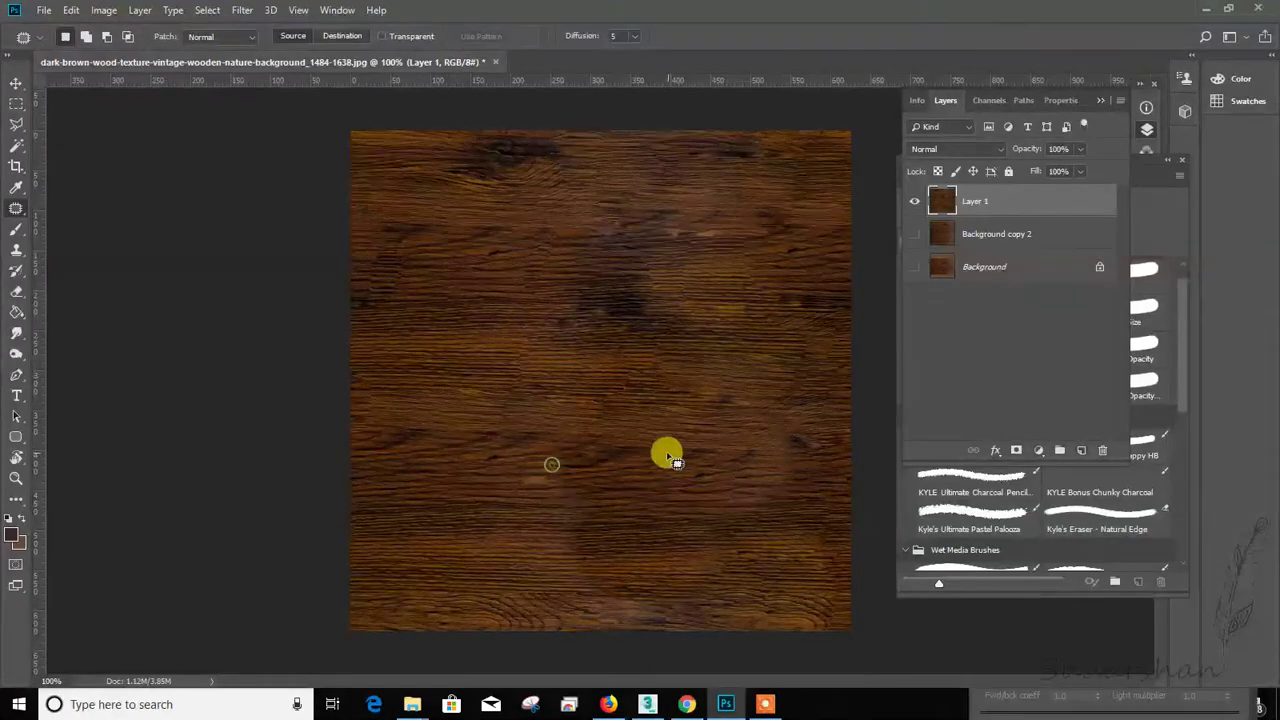
# Step: Patch the light mark and the uneven clone edge in the texture's lower middle with nearby grain
pyautogui.moveTo(530, 440)
pyautogui.mouseDown()
pyautogui.moveTo(651, 457)
pyautogui.moveTo(612, 436)
pyautogui.mouseUp()
pyautogui.moveTo(600, 458)
pyautogui.mouseDown()
pyautogui.moveTo(466, 471)
pyautogui.moveTo(512, 478)
pyautogui.mouseUp()
pyautogui.hotkey('ctrl', 'd')
pyautogui.moveTo(585, 560); pyautogui.dragTo(595, 506)
pyautogui.moveTo(485, 535)
pyautogui.mouseDown()
pyautogui.moveTo(540, 509)
pyautogui.moveTo(471, 571)
pyautogui.moveTo(520, 560)
pyautogui.mouseUp()
pyautogui.hotkey('ctrl', 'd')
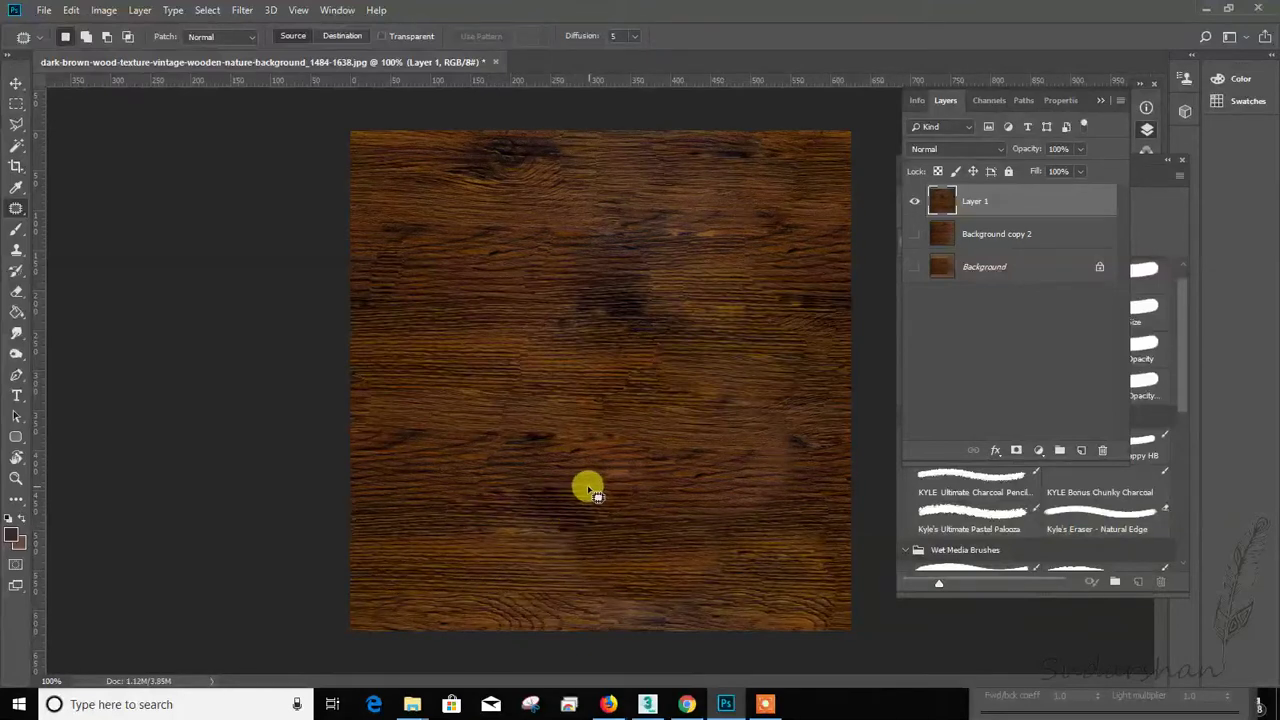
# Step: Restore the last patch selection, patch it with grain from higher up, and clone clean grain over the remaining marks
pyautogui.hotkey('ctrl', 'alt', 'z')
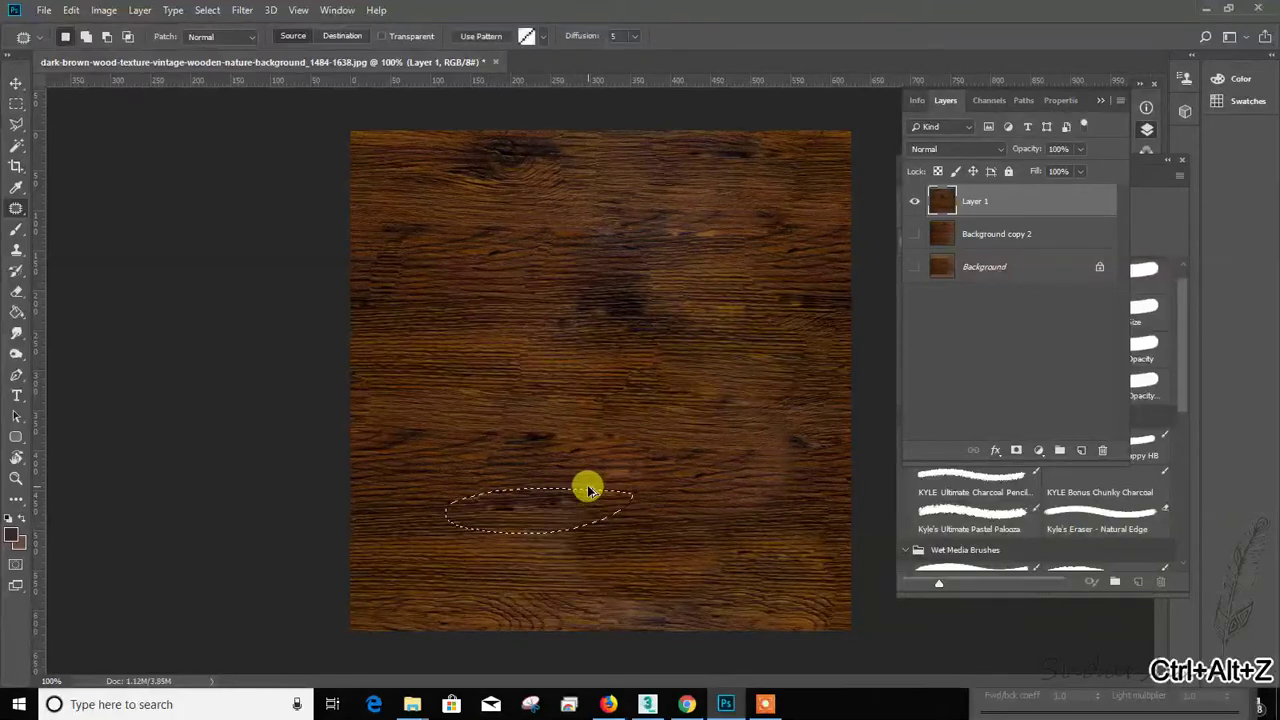
pyautogui.moveTo(455, 517)
pyautogui.mouseDown()
pyautogui.moveTo(516, 488)
pyautogui.moveTo(560, 390)
pyautogui.mouseUp()
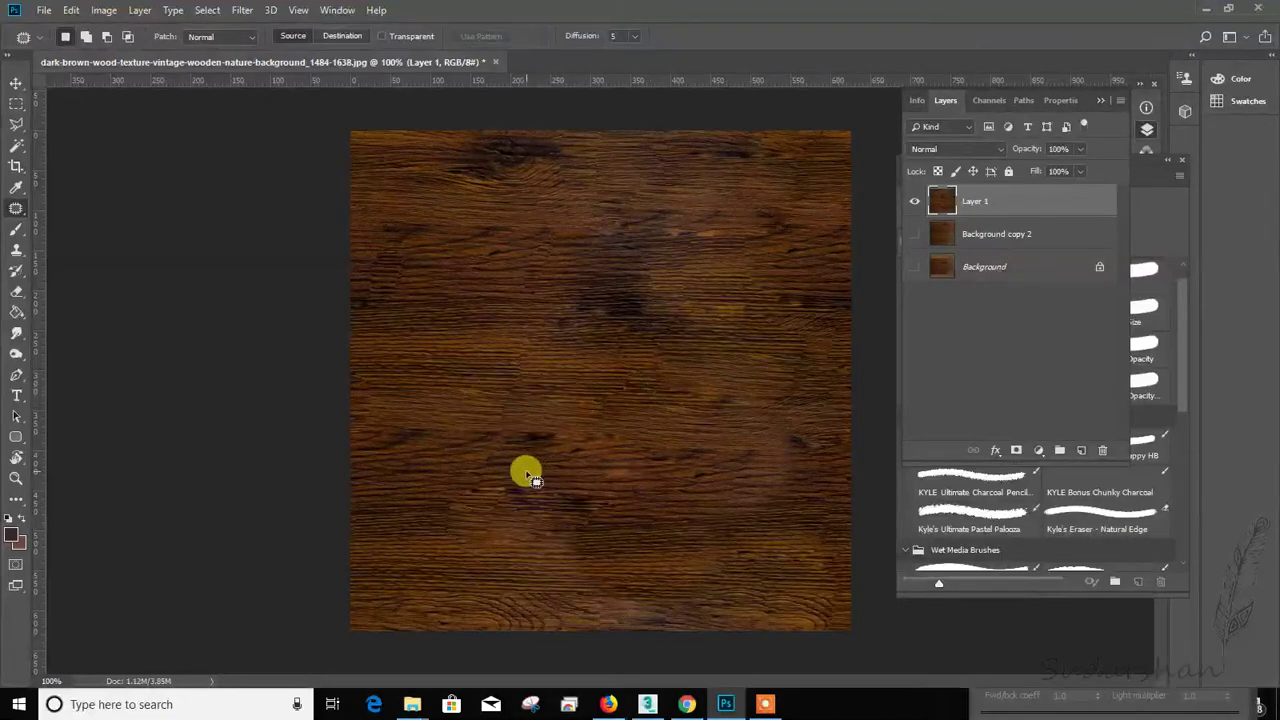
pyautogui.click(18, 251)
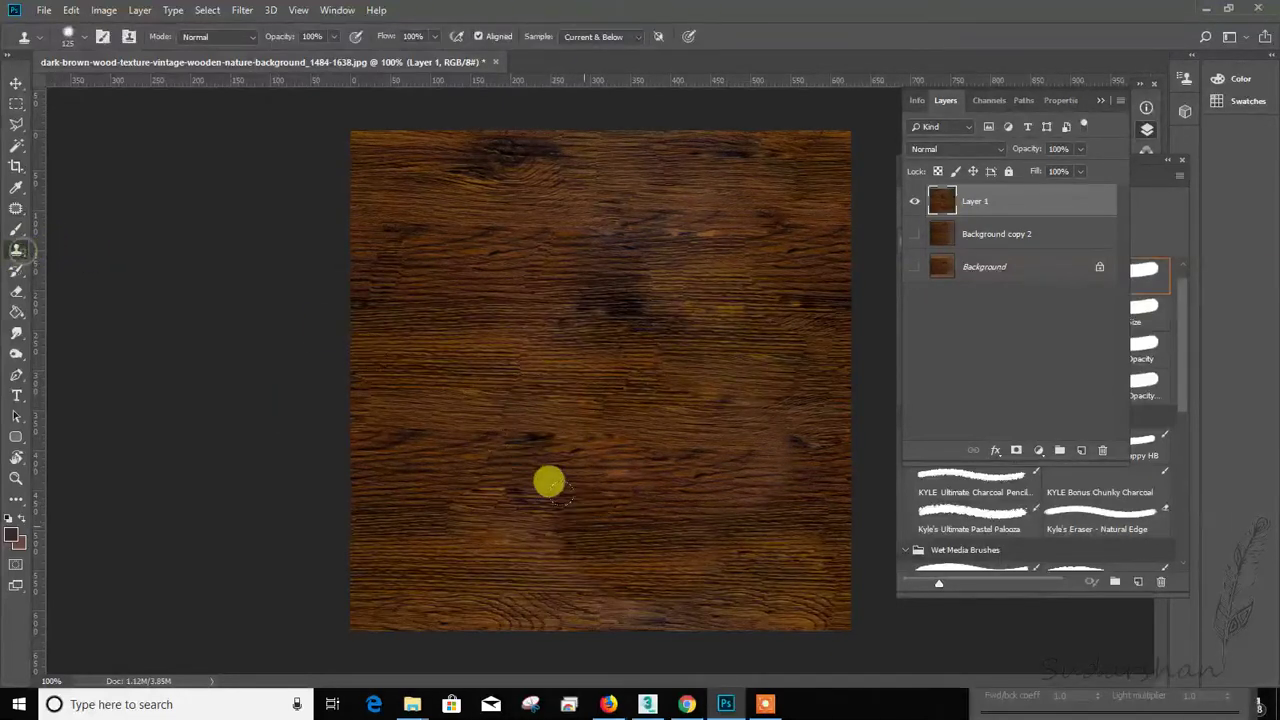
pyautogui.moveTo(468, 473)
pyautogui.mouseDown()
pyautogui.moveTo(503, 508)
pyautogui.moveTo(503, 470)
pyautogui.moveTo(563, 386)
pyautogui.moveTo(531, 151)
pyautogui.moveTo(577, 186)
pyautogui.moveTo(597, 413)
pyautogui.moveTo(580, 530)
pyautogui.moveTo(531, 520)
pyautogui.moveTo(643, 497)
pyautogui.moveTo(731, 414)
pyautogui.moveTo(476, 183)
pyautogui.moveTo(430, 230)
pyautogui.mouseUp()
# Step: Save the texture as a JPEG in the Tutorial folder, replacing dark-brown-wood-texture-vintage-wooden-nature-background_1484-1638.jpg
pyautogui.click(44, 10)
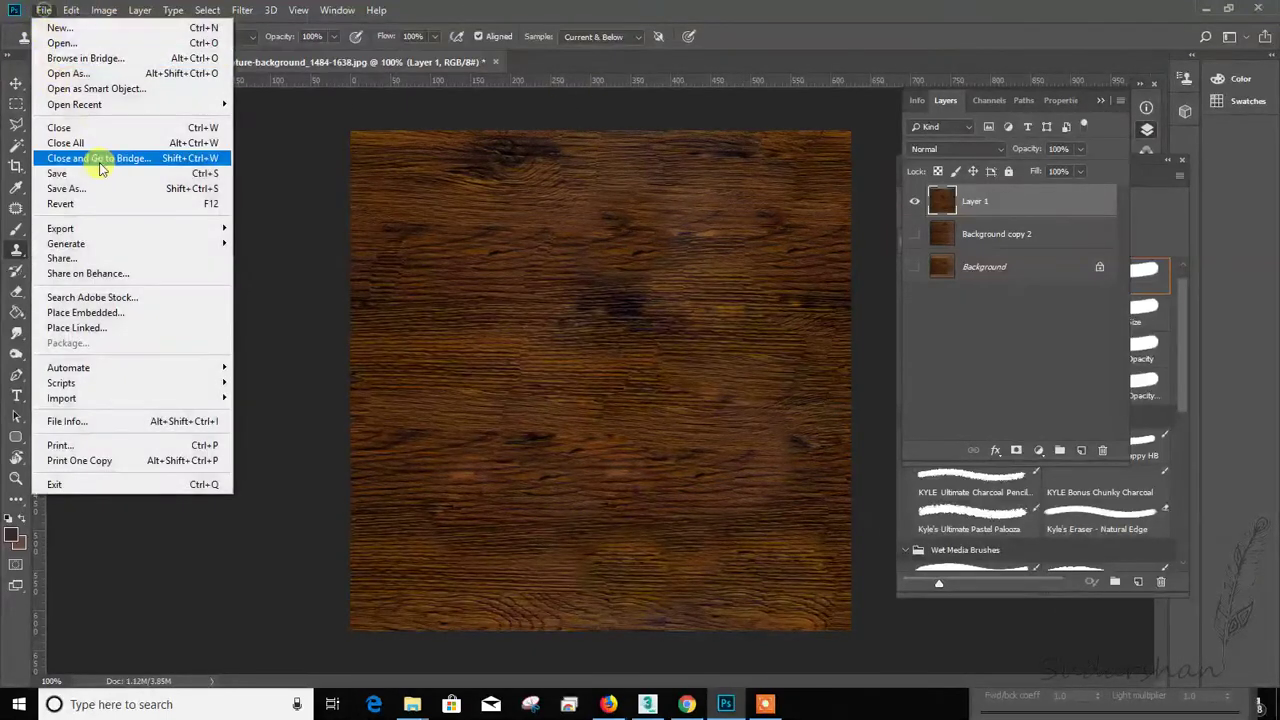
pyautogui.click(100, 172)
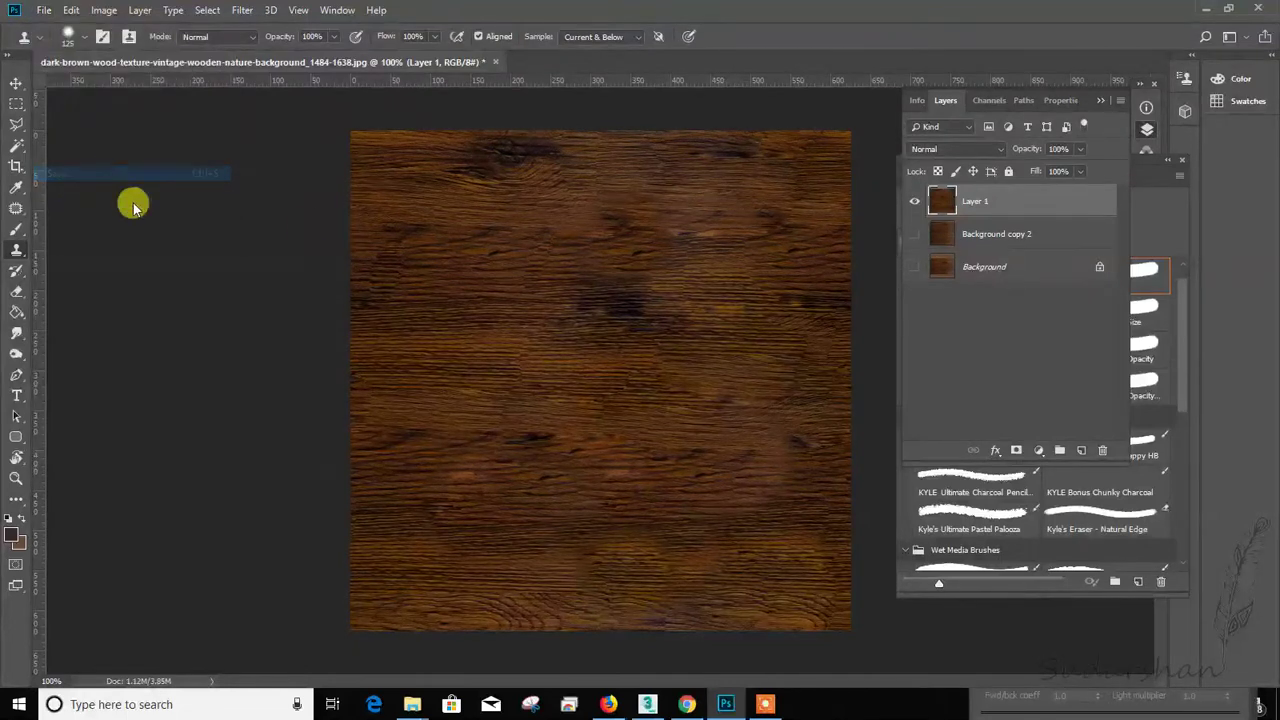
pyautogui.click(286, 436)
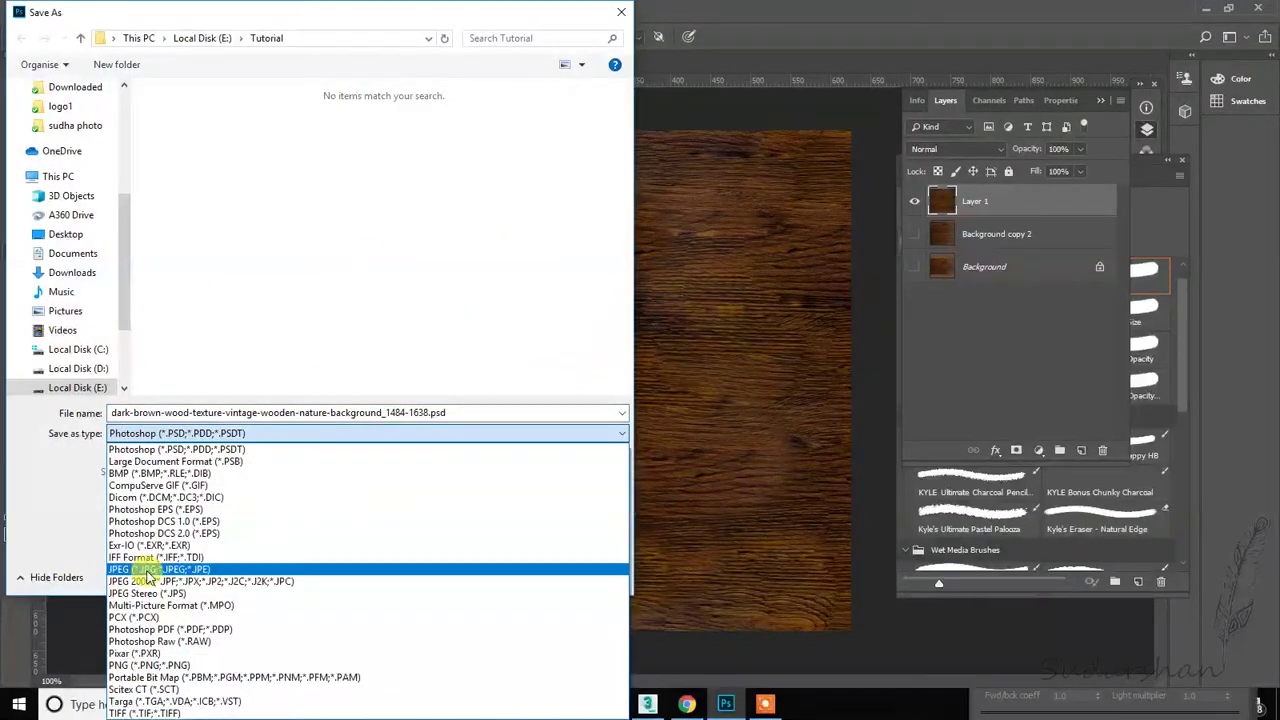
pyautogui.click(147, 569)
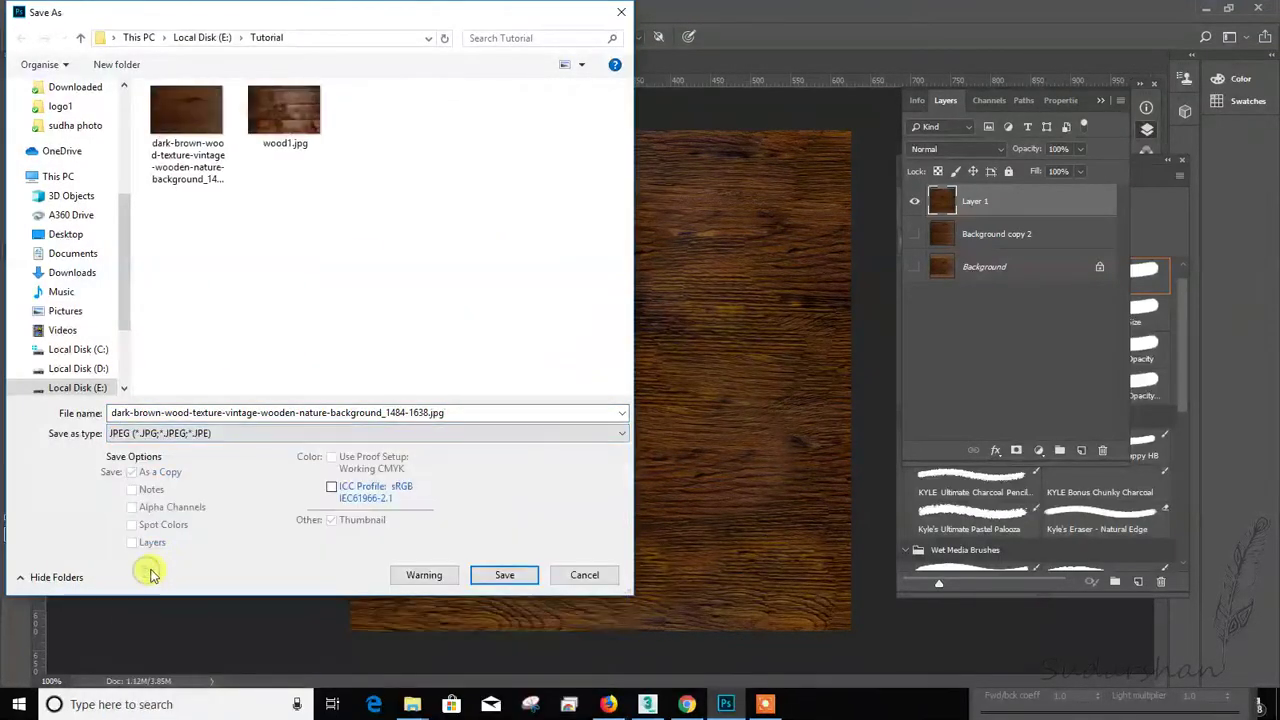
pyautogui.click(505, 577)
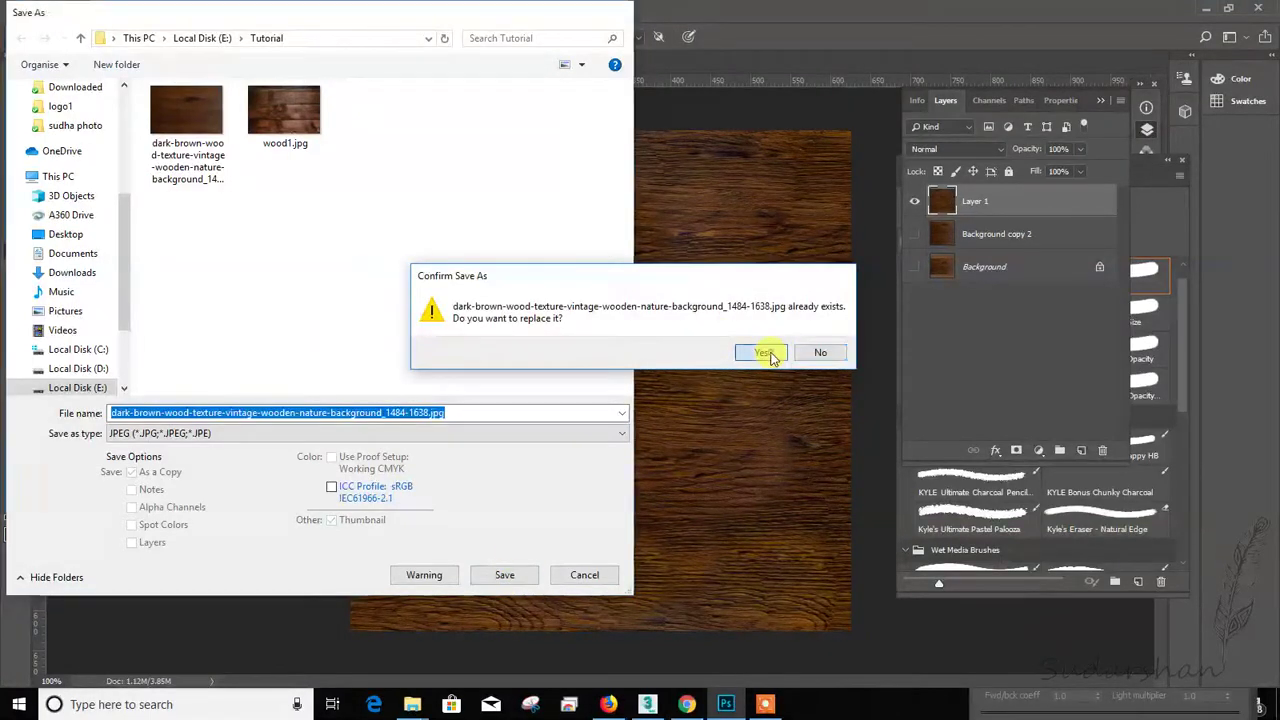
pyautogui.click(768, 353)
pyautogui.click(729, 163)
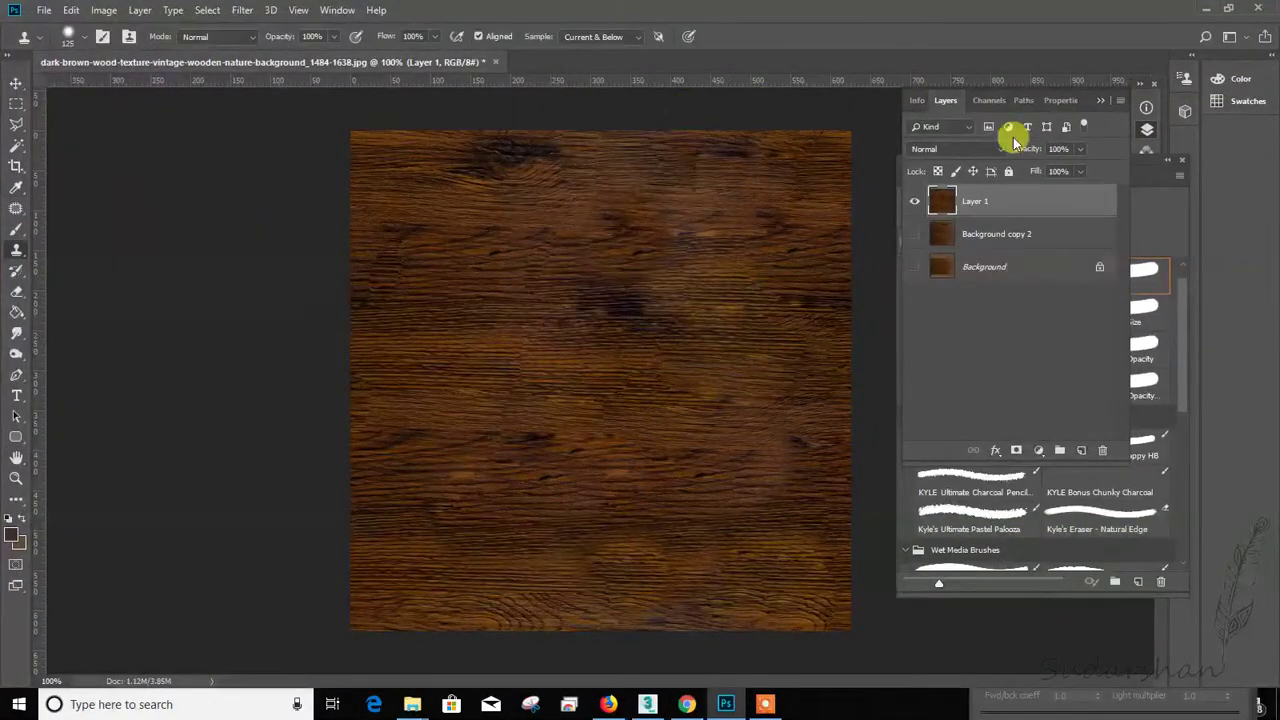
# Step: Switch to 3ds Max and set the U and V tiling of Material #2's diffuse bitmap to 5.0
pyautogui.click(1213, 18)
pyautogui.keyDown('alt'); pyautogui.moveTo(791, 449); pyautogui.dragTo(763, 456, button='middle'); pyautogui.keyUp('alt')
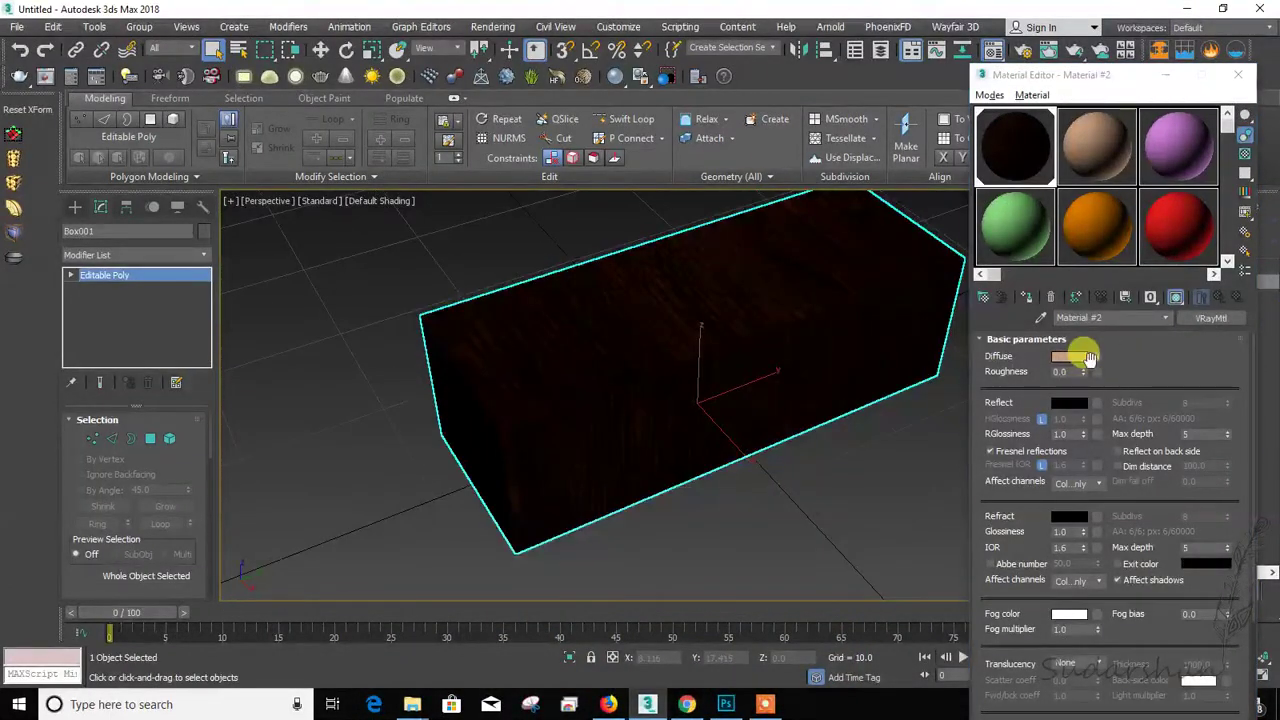
pyautogui.click(1094, 357)
pyautogui.click(1090, 416)
pyautogui.write('5')
pyautogui.click(1097, 432)
pyautogui.keyDown('alt'); pyautogui.moveTo(665, 303); pyautogui.dragTo(676, 428, button='middle'); pyautogui.keyUp('alt')
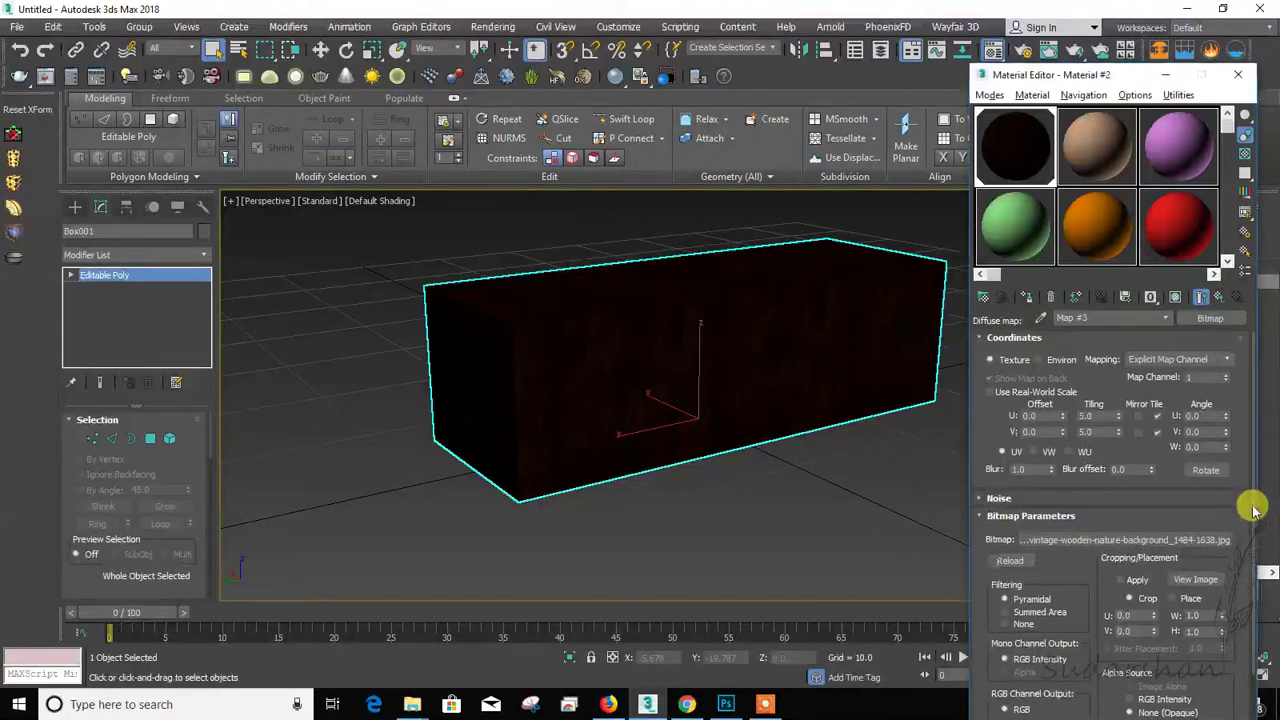
# Step: Try Bounding Box shading, set the Perspective viewport to Facets and inspect the wood texture on the box
pyautogui.click(378, 200)
pyautogui.click(400, 236)
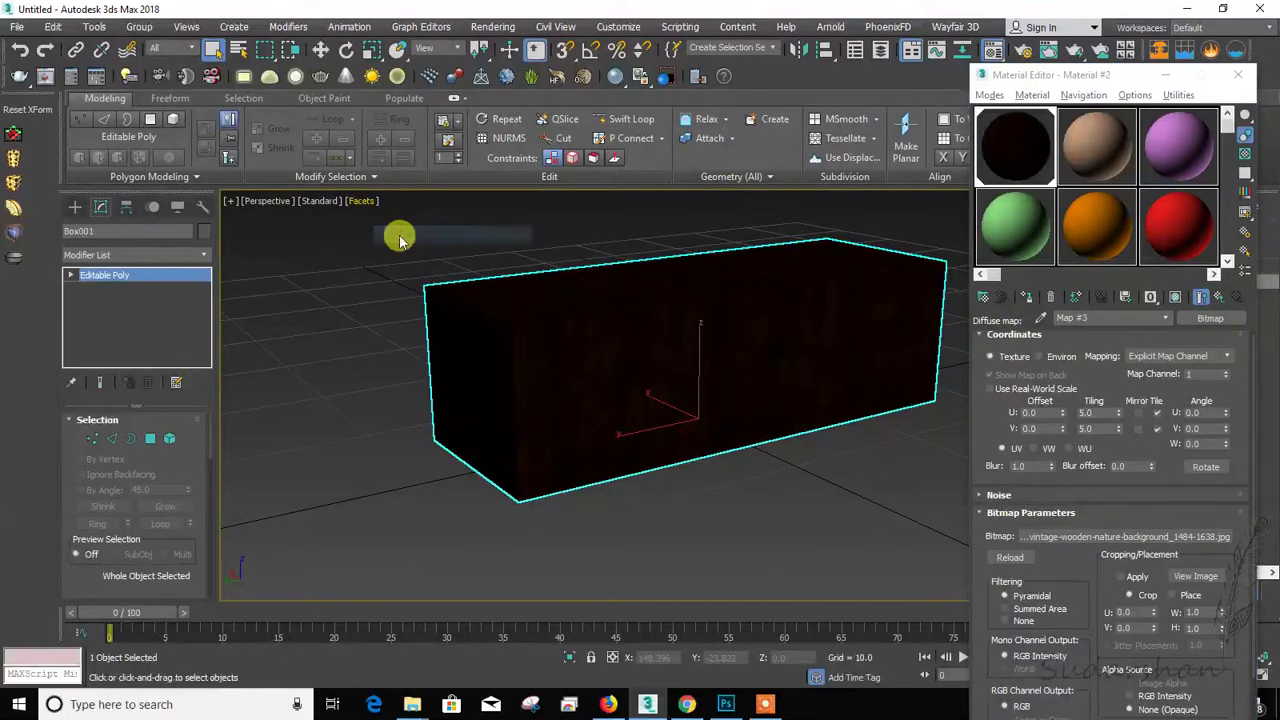
pyautogui.click(368, 200)
pyautogui.click(402, 254)
pyautogui.click(352, 200)
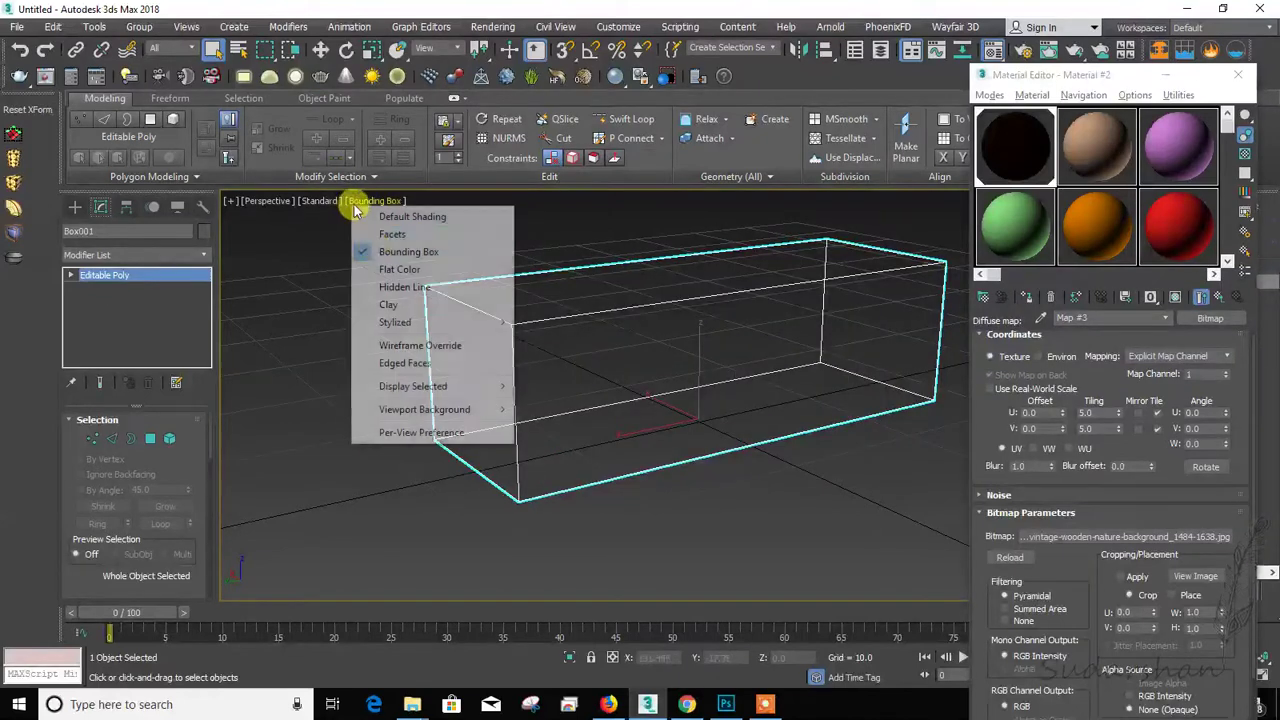
pyautogui.click(400, 236)
pyautogui.keyDown('alt'); pyautogui.moveTo(511, 357); pyautogui.dragTo(760, 430, button='middle'); pyautogui.keyUp('alt')
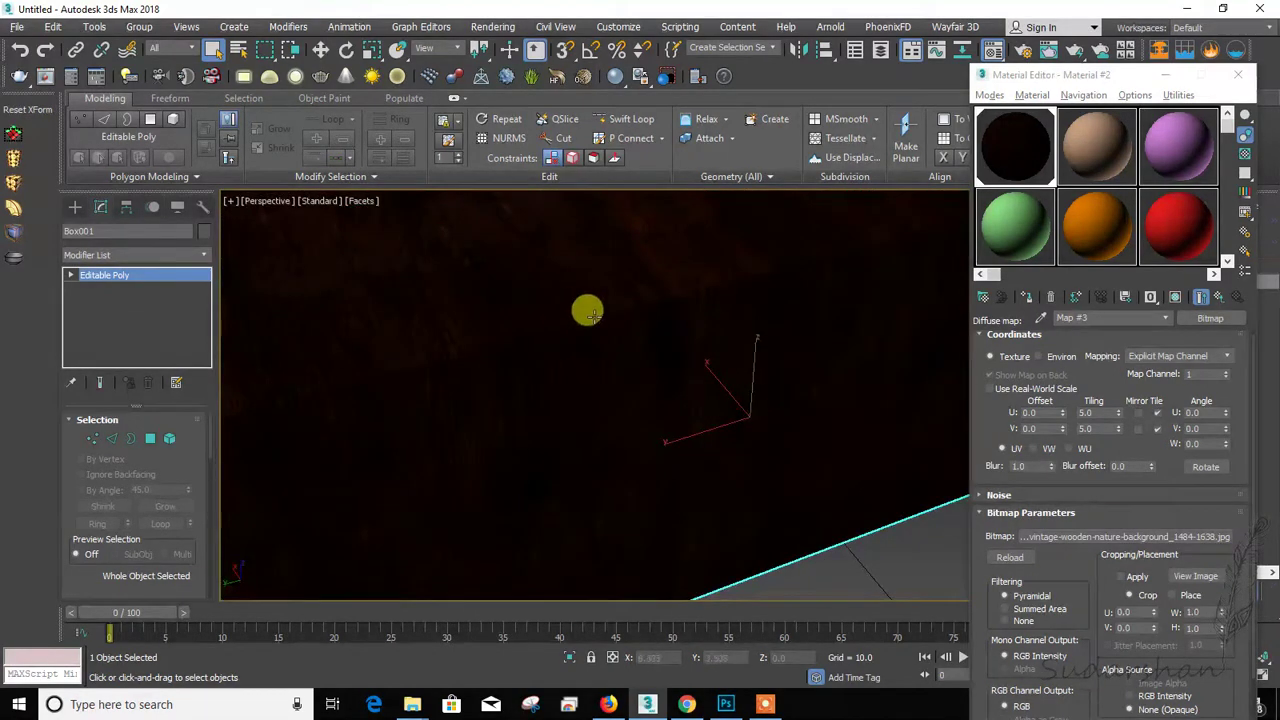
pyautogui.scroll(-5, 516, 390)
pyautogui.keyDown('alt'); pyautogui.moveTo(516, 390); pyautogui.dragTo(606, 371, button='middle'); pyautogui.keyUp('alt')
pyautogui.keyDown('alt'); pyautogui.moveTo(511, 426); pyautogui.dragTo(543, 417, button='middle'); pyautogui.keyUp('alt')
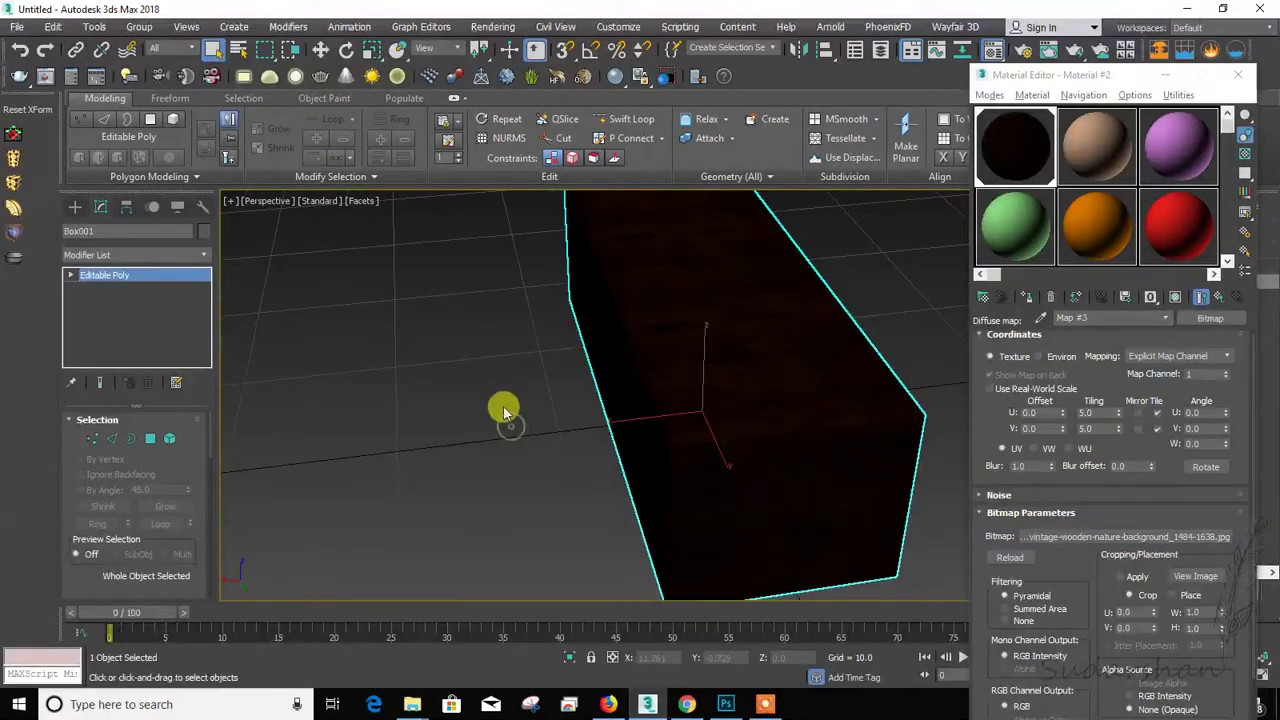
# Step: Add an Unwrap UVW modifier to the box, set its map channel to 2 and move the existing UVs there
pyautogui.click(140, 318)
pyautogui.click(122, 256)
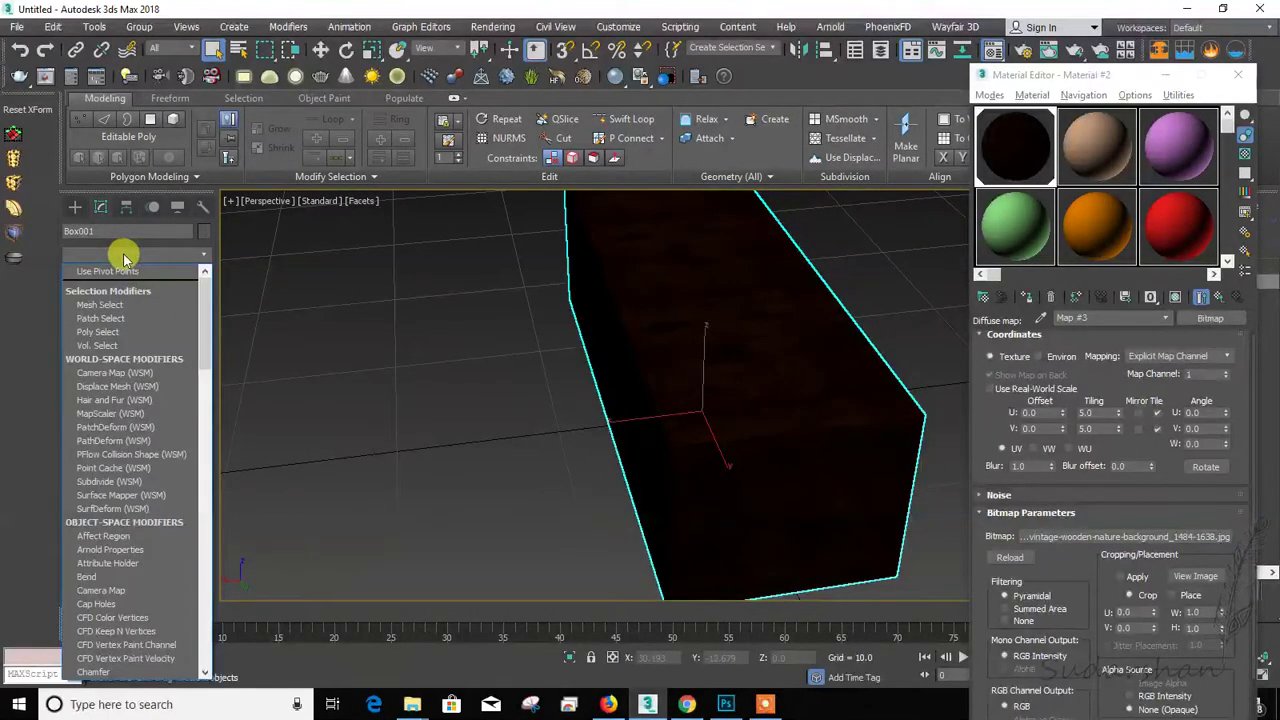
pyautogui.press('u')
pyautogui.press('v')
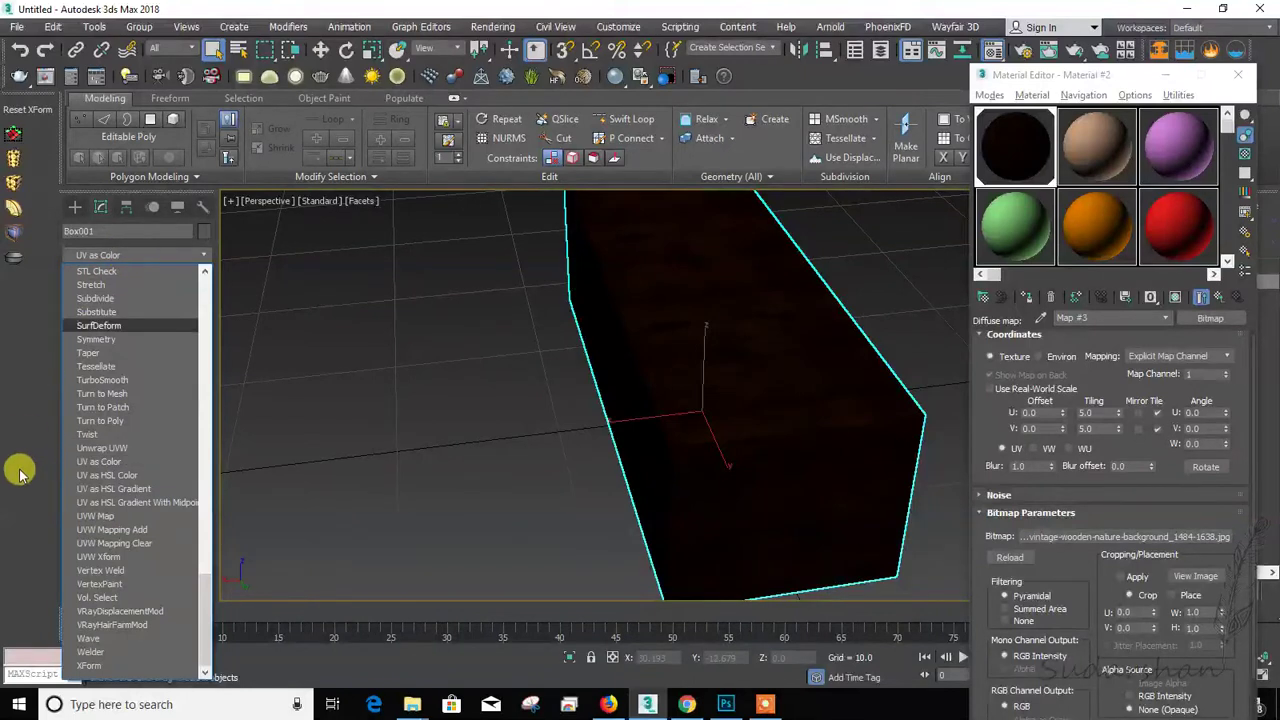
pyautogui.click(119, 449)
pyautogui.moveTo(210, 480); pyautogui.dragTo(214, 520)
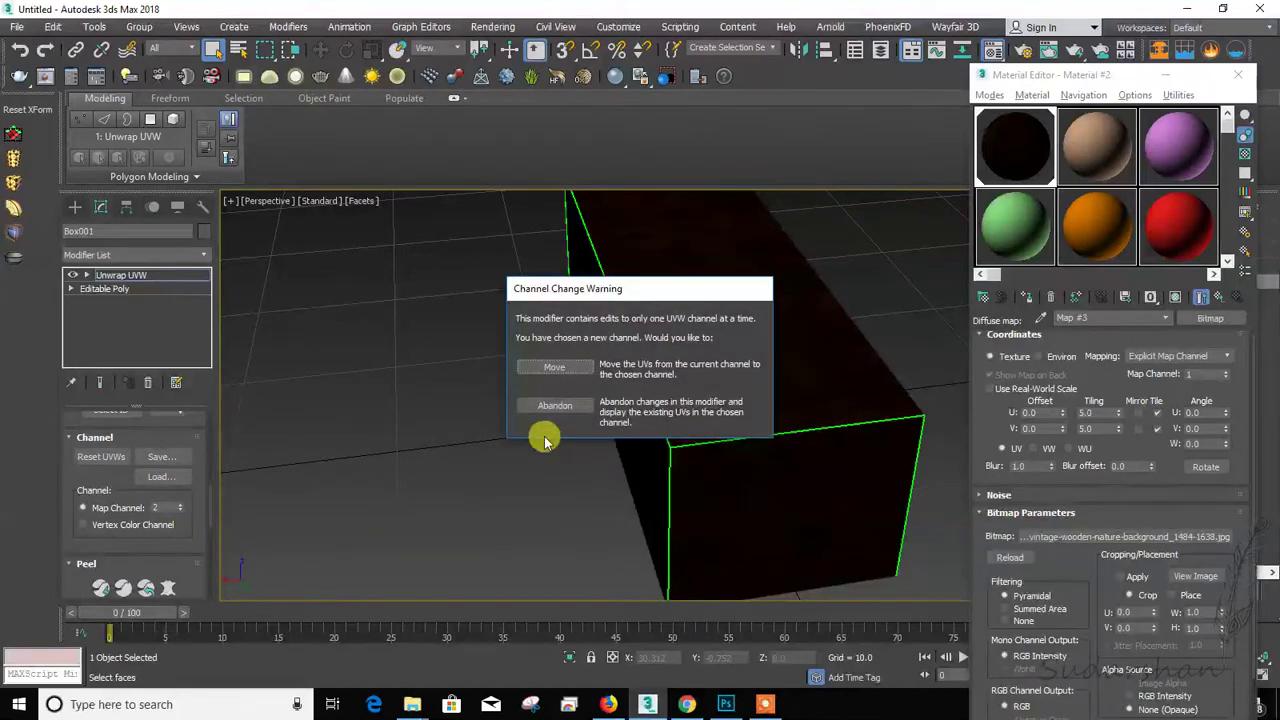
pyautogui.click(556, 368)
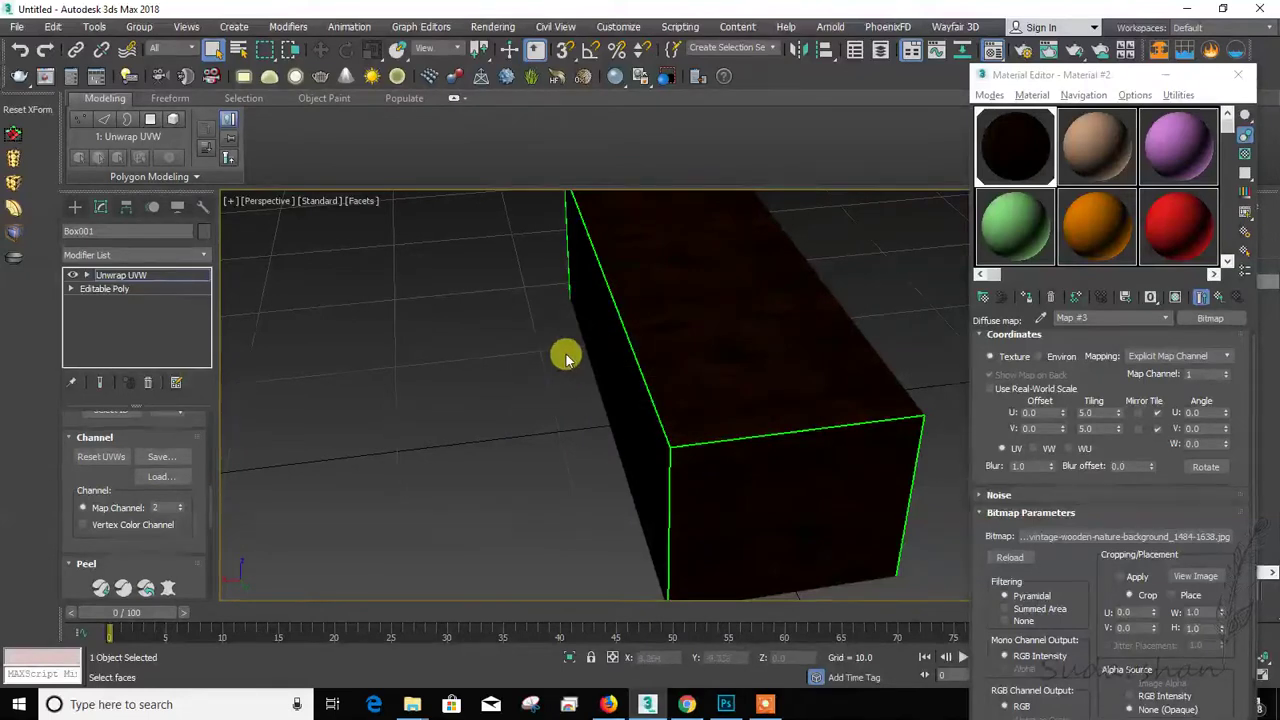
# Step: Open the UV Editor for the box, toggle selection by element and check individual faces of the unwrapped layout
pyautogui.moveTo(213, 509); pyautogui.dragTo(209, 474)
pyautogui.click(153, 472)
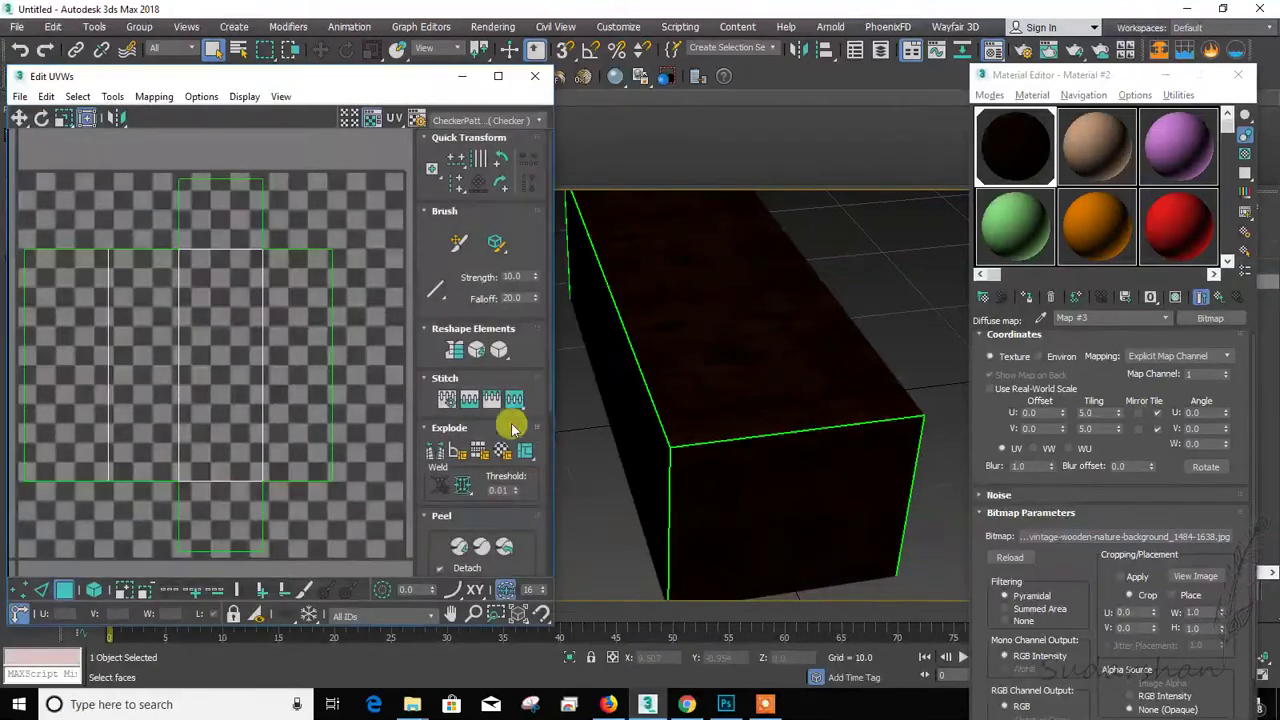
pyautogui.click(91, 590)
pyautogui.click(83, 351)
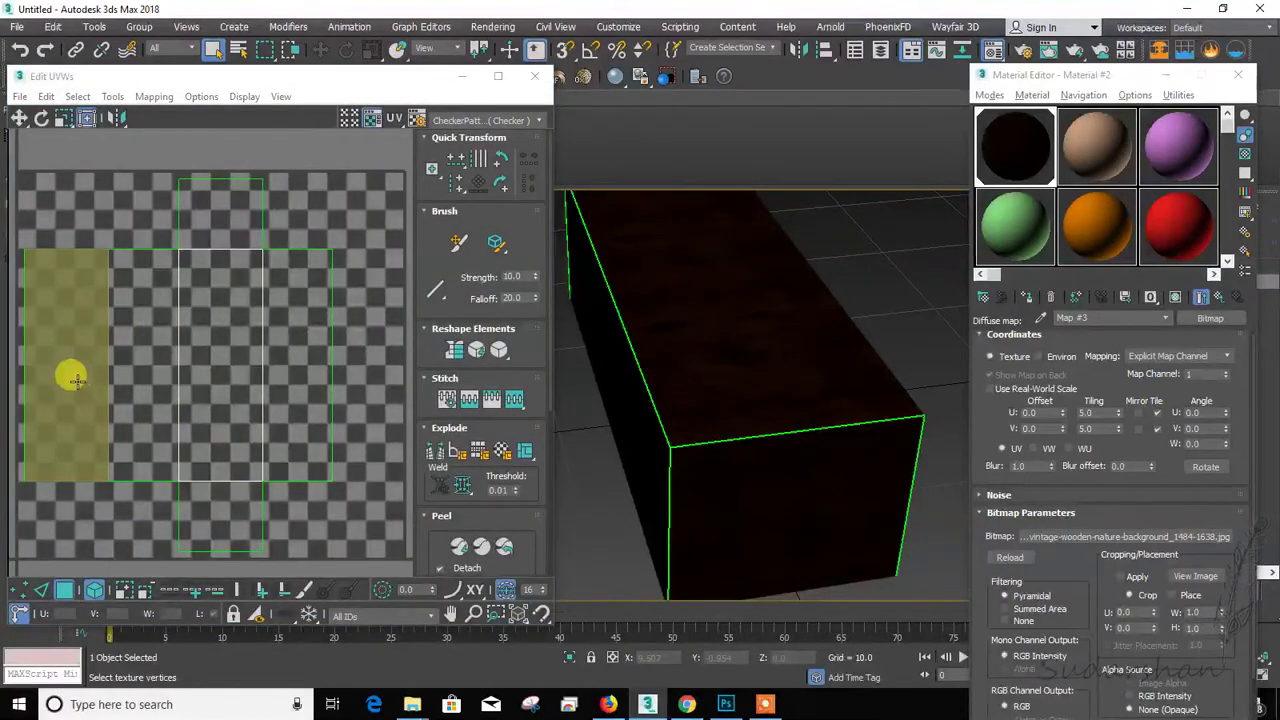
pyautogui.click(227, 379)
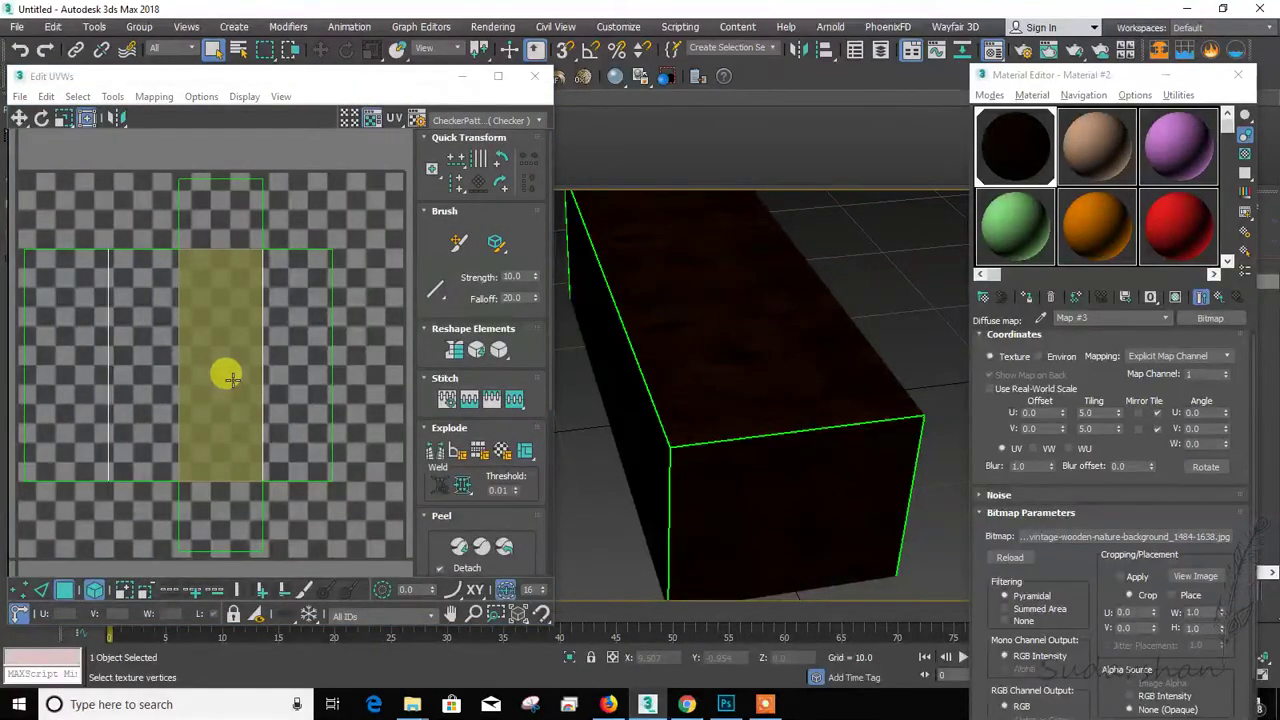
pyautogui.click(149, 286)
pyautogui.click(200, 249)
pyautogui.click(152, 195)
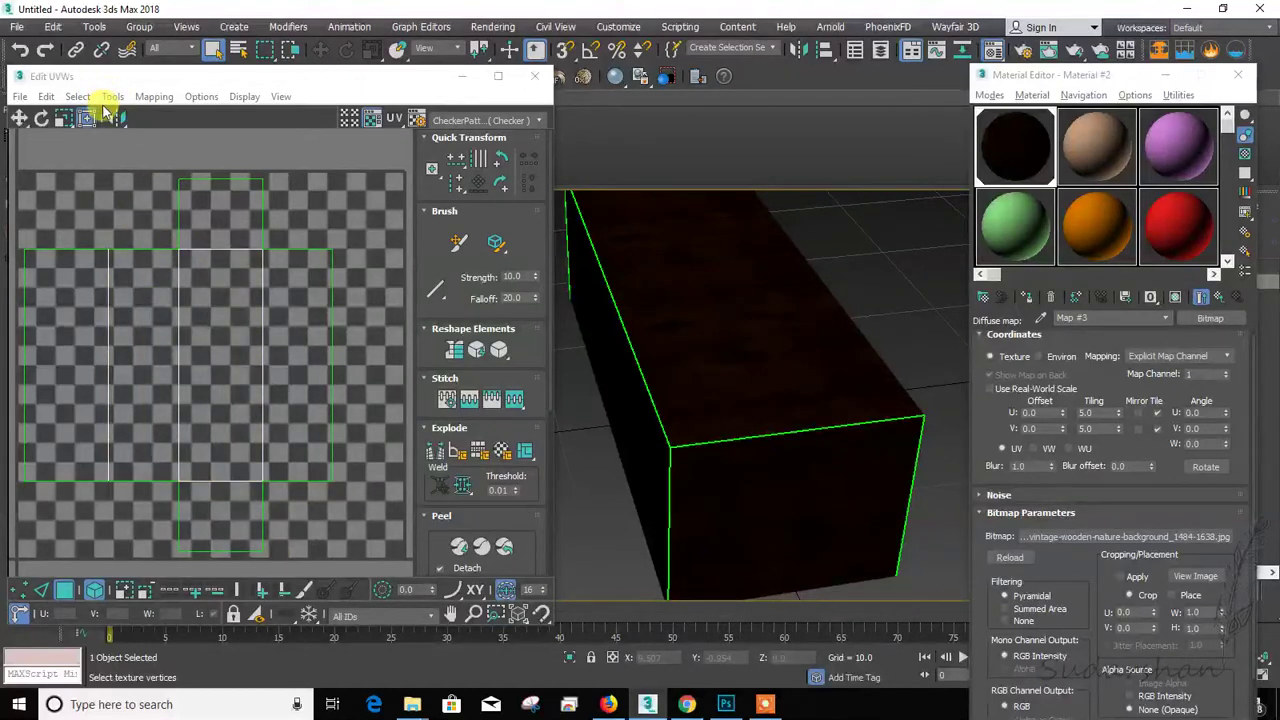
# Step: Render a UVW template of the box layout at 2000 by 2000 pixels
pyautogui.click(156, 97)
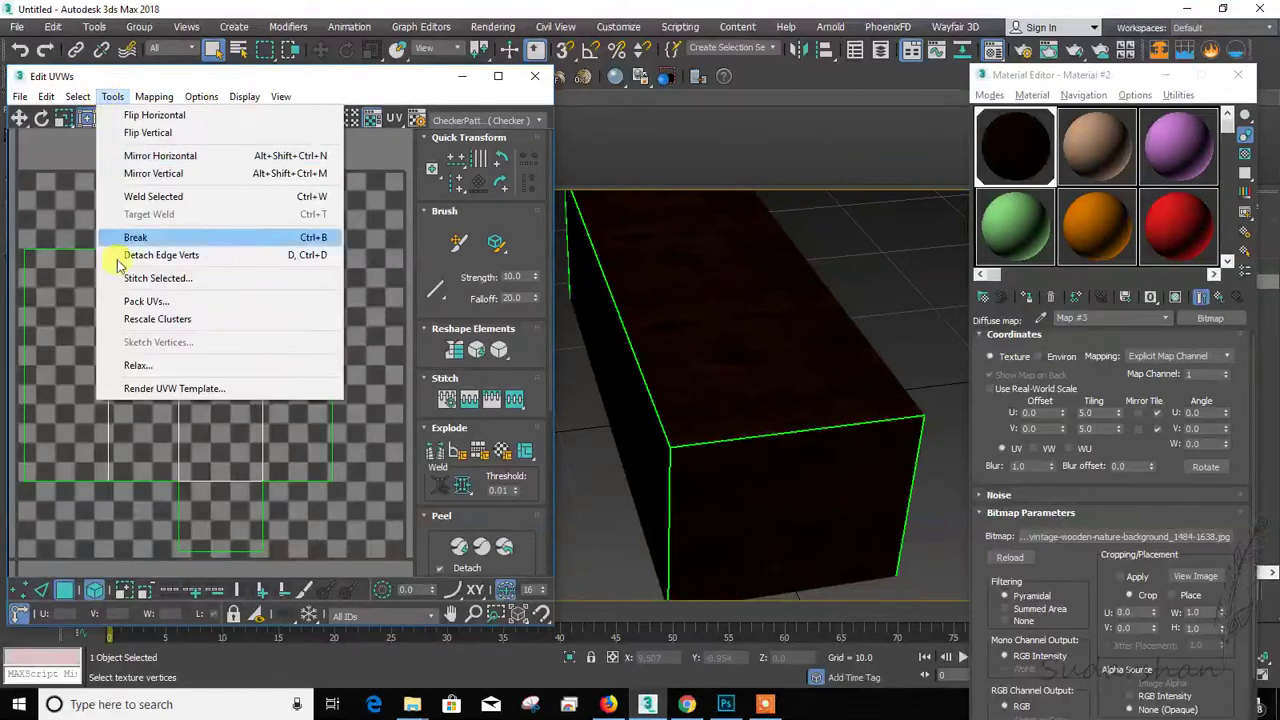
pyautogui.click(112, 388)
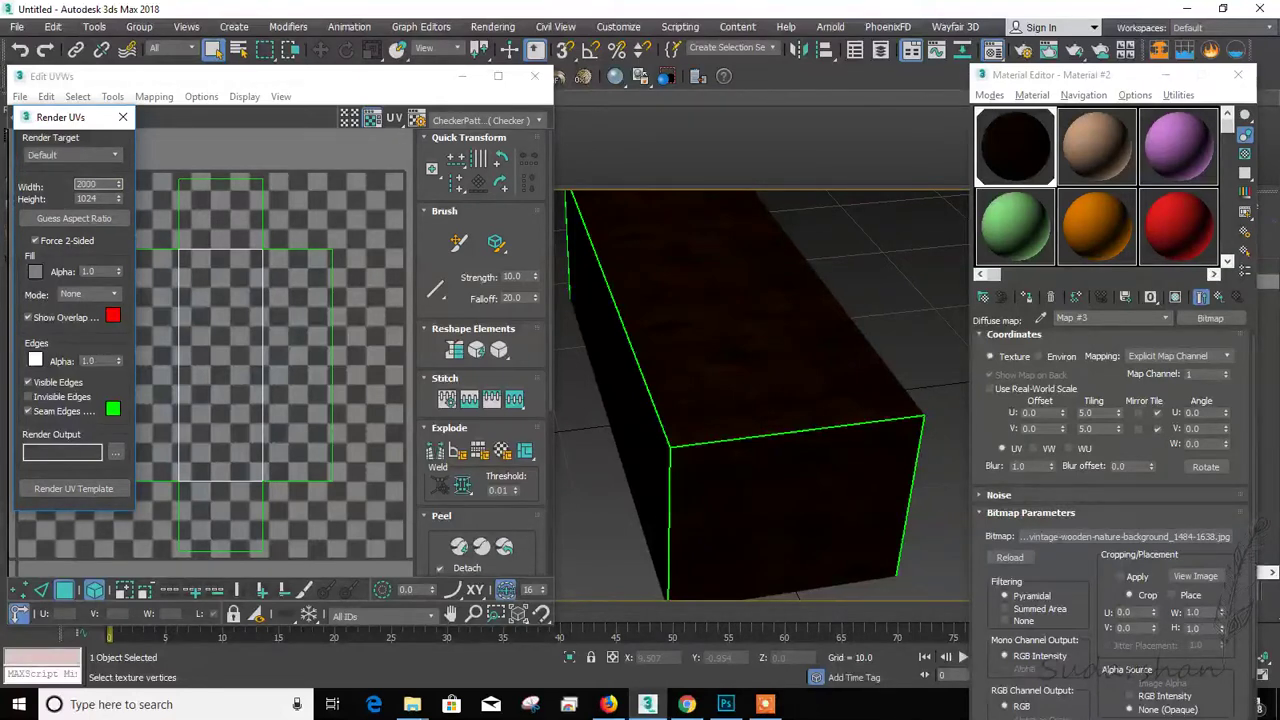
pyautogui.doubleClick(98, 198)
pyautogui.click(105, 487)
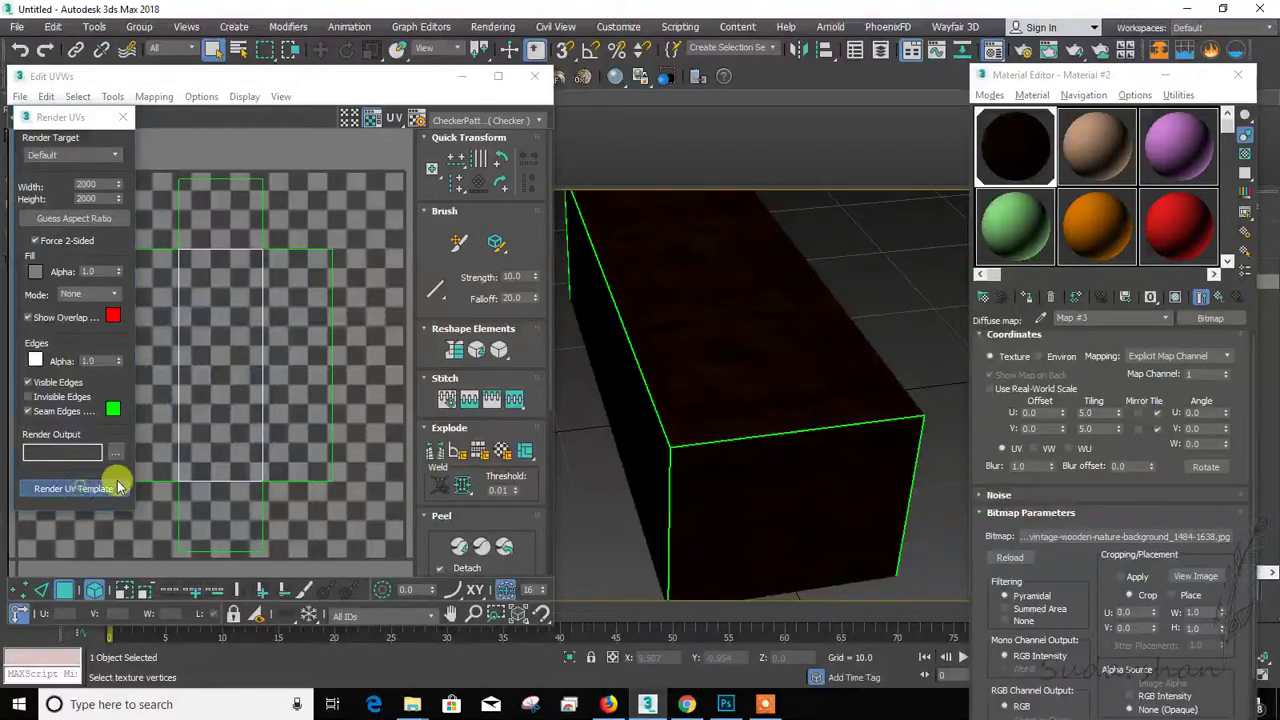
# Step: Save the rendered UV template to the Tutorial folder under the name uv in JPEG format at quality 100
pyautogui.click(449, 178)
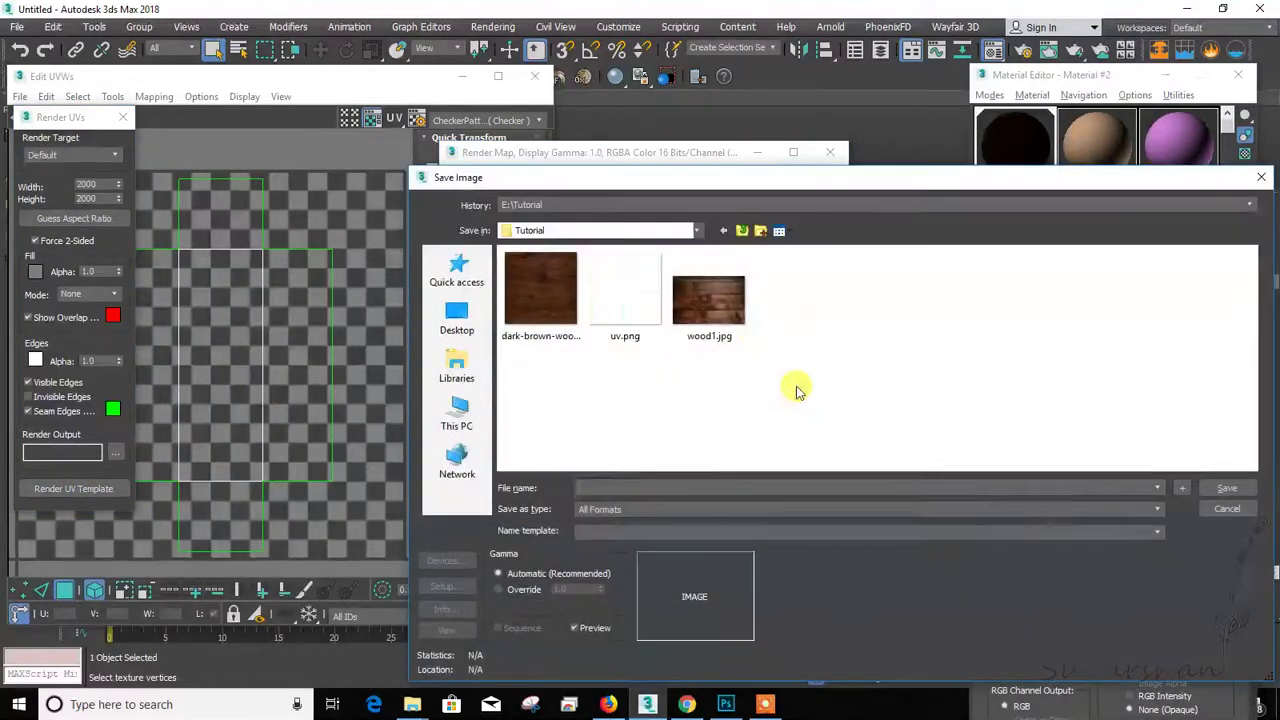
pyautogui.click(623, 300)
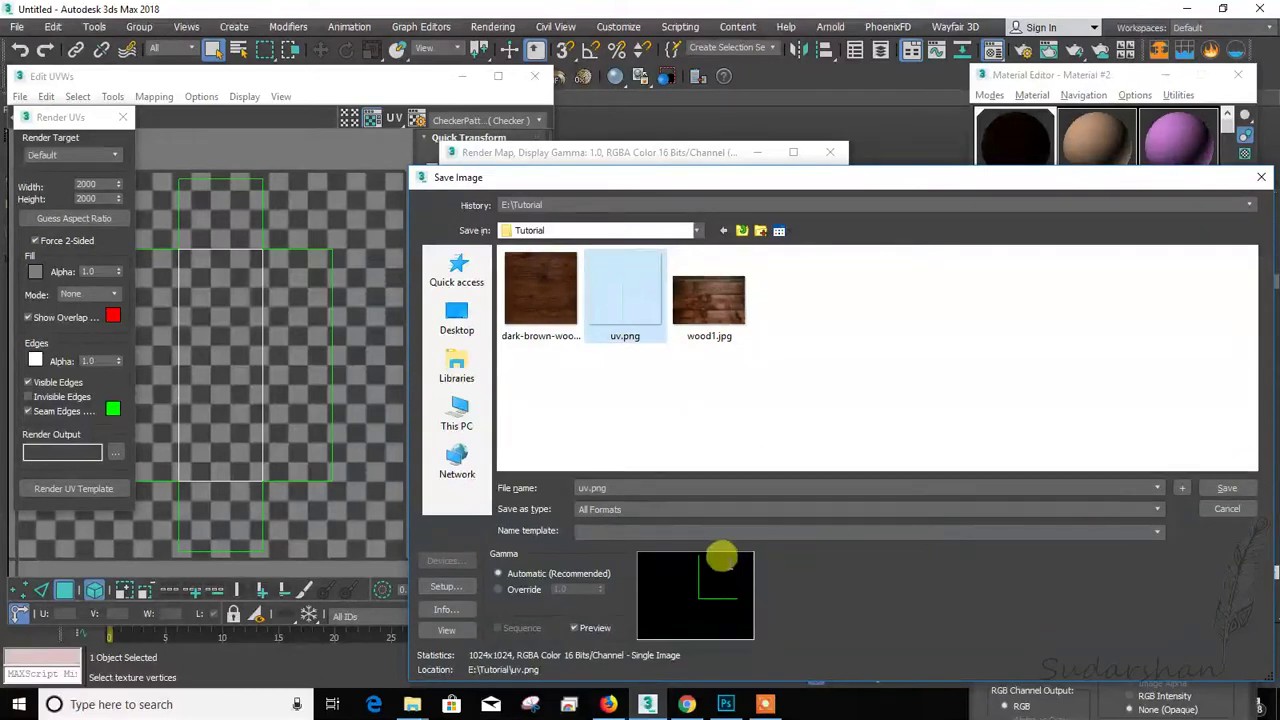
pyautogui.click(752, 510)
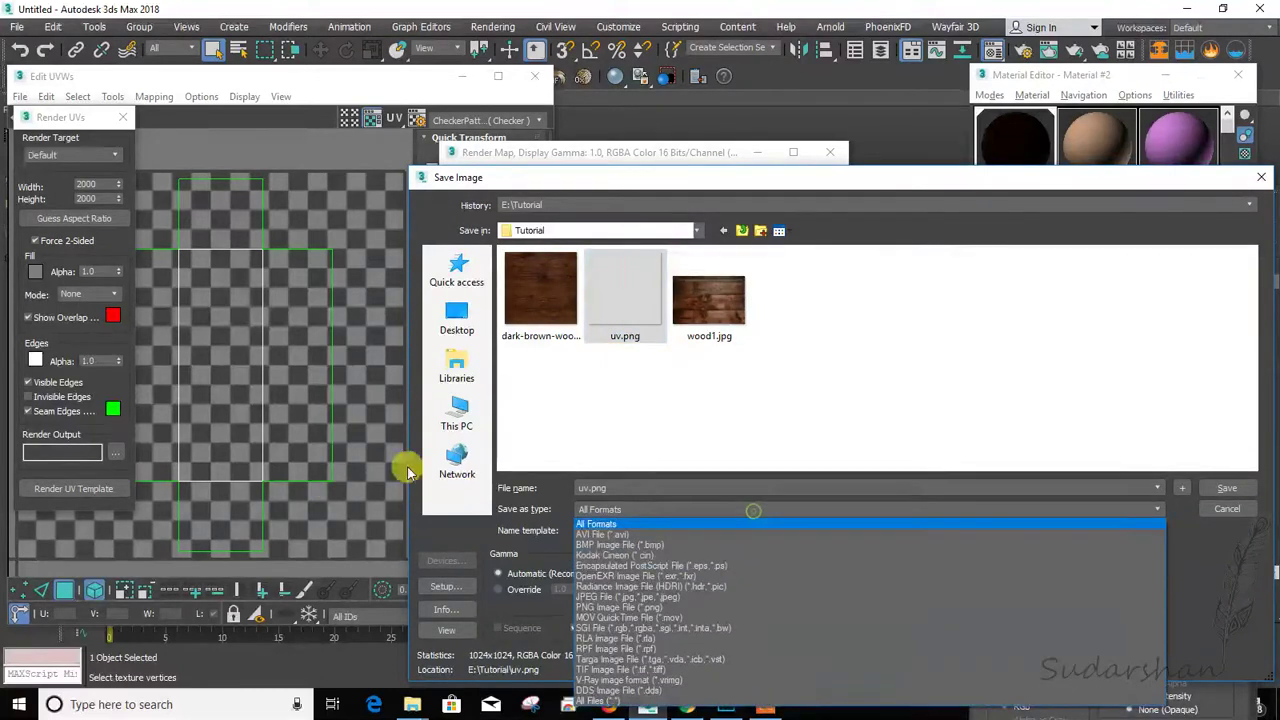
pyautogui.click(657, 598)
pyautogui.click(1227, 488)
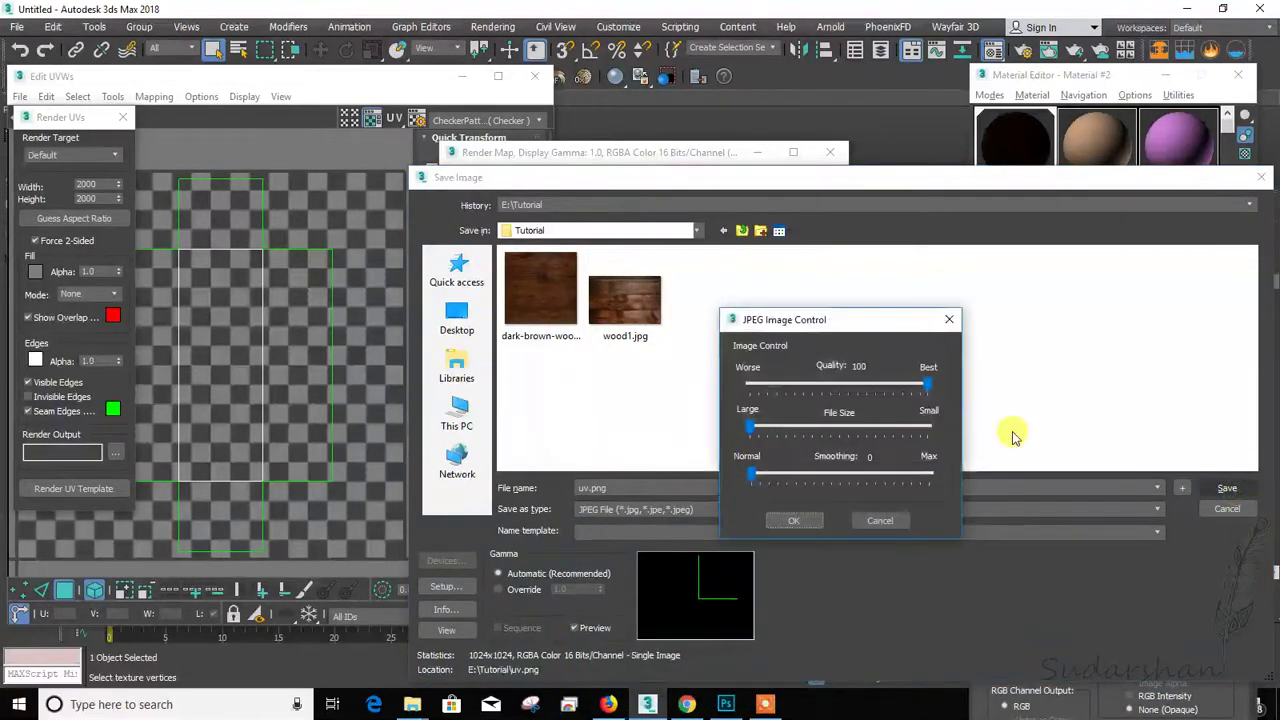
pyautogui.click(812, 516)
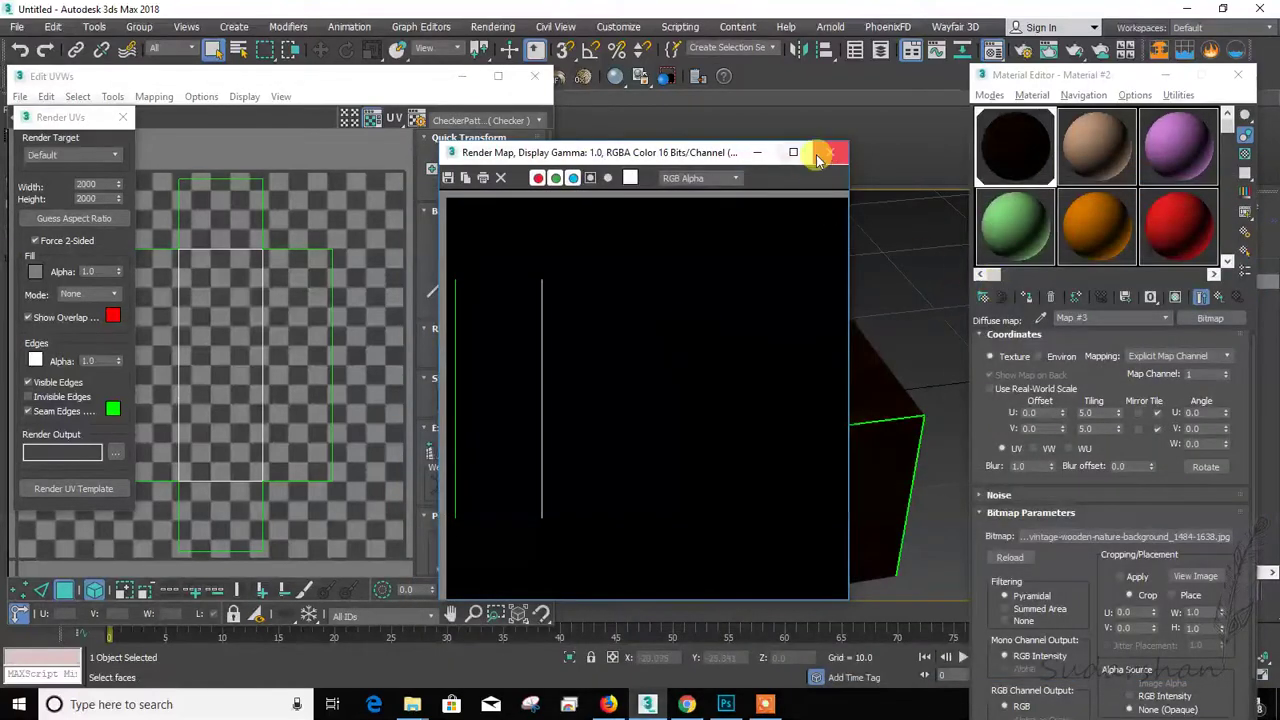
# Step: Close the rendered map and UV Editor, switch to Photoshop and place uv.jpg from the Tutorial folder as an embedded layer above the wood texture
pyautogui.click(830, 152)
pyautogui.click(536, 77)
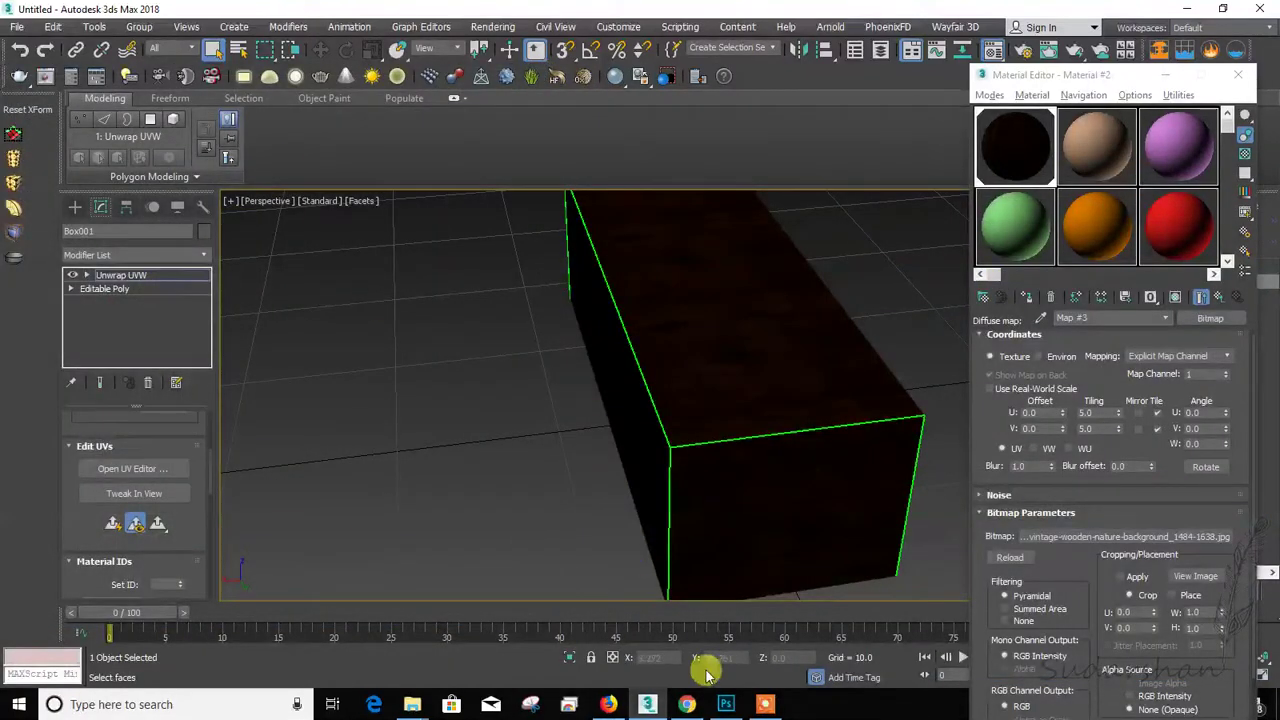
pyautogui.click(726, 704)
pyautogui.keyDown('alt'); pyautogui.scroll(-2, 679, 301); pyautogui.keyUp('alt')
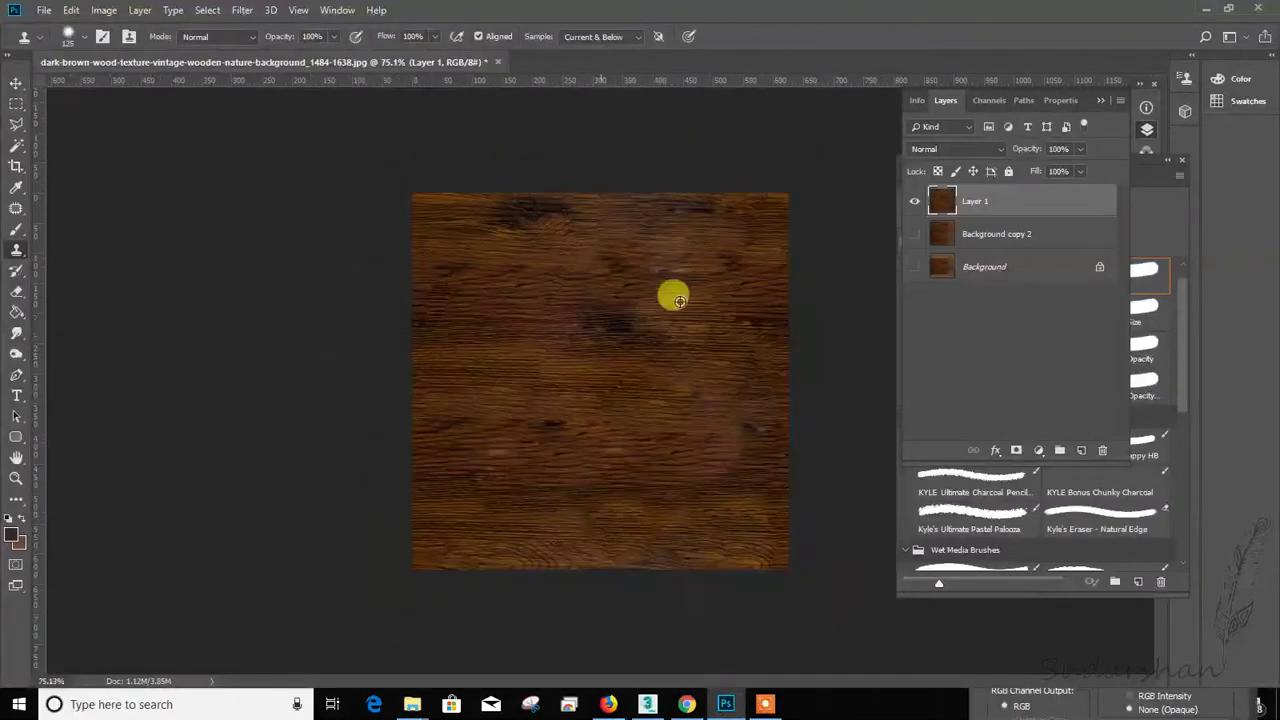
pyautogui.click(44, 10)
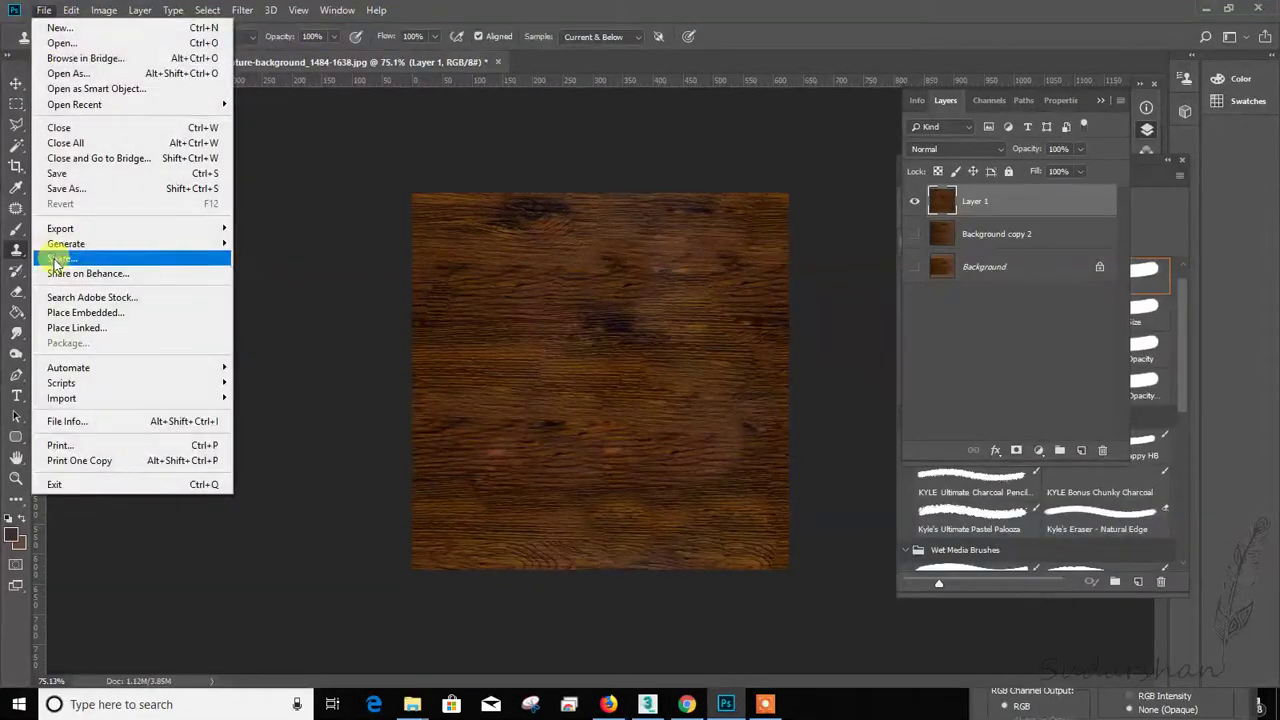
pyautogui.click(67, 313)
pyautogui.click(280, 125)
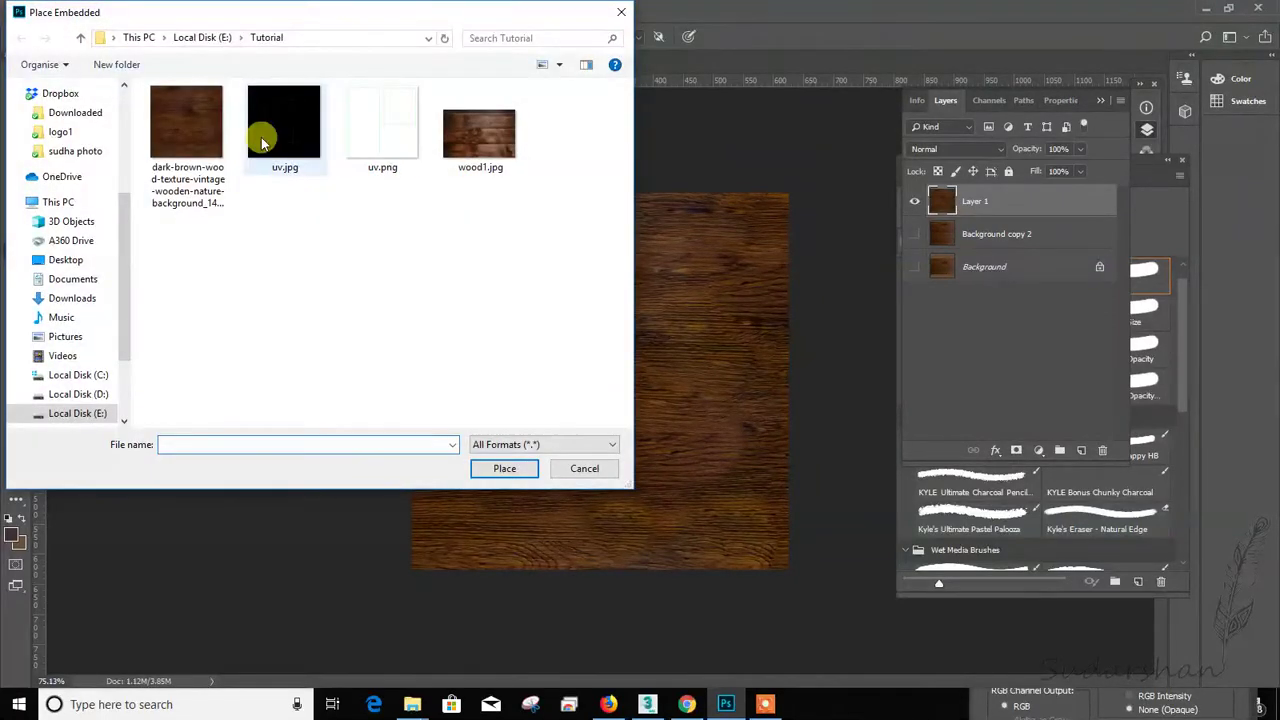
pyautogui.click(502, 468)
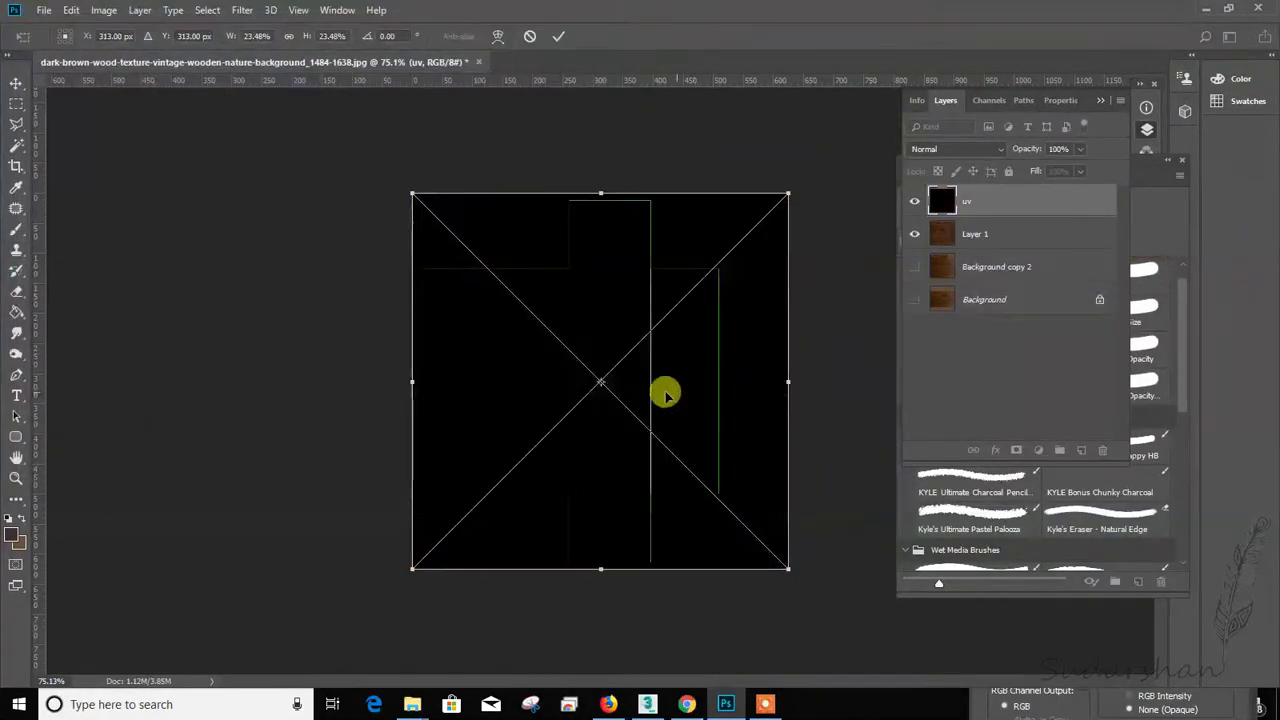
pyautogui.press('Return')
pyautogui.keyDown('alt'); pyautogui.scroll(3, 606, 371); pyautogui.keyUp('alt')
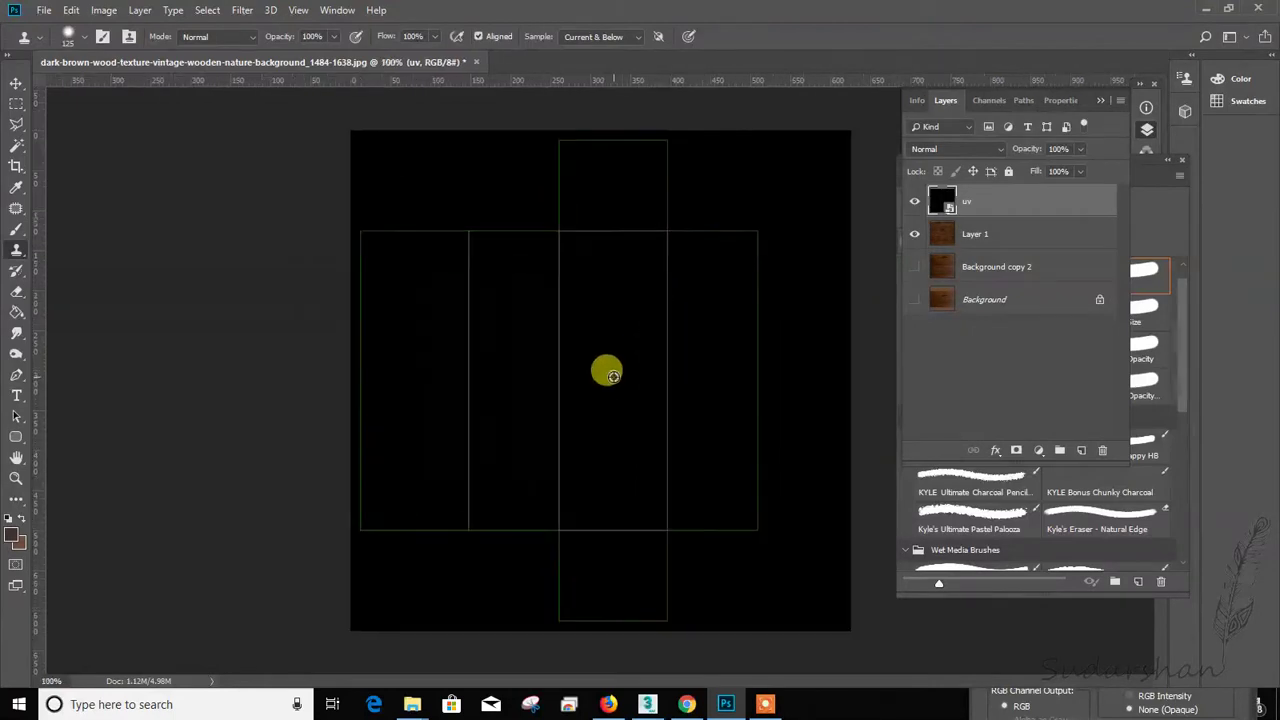
pyautogui.keyDown('alt'); pyautogui.scroll(1, 612, 377); pyautogui.keyUp('alt')
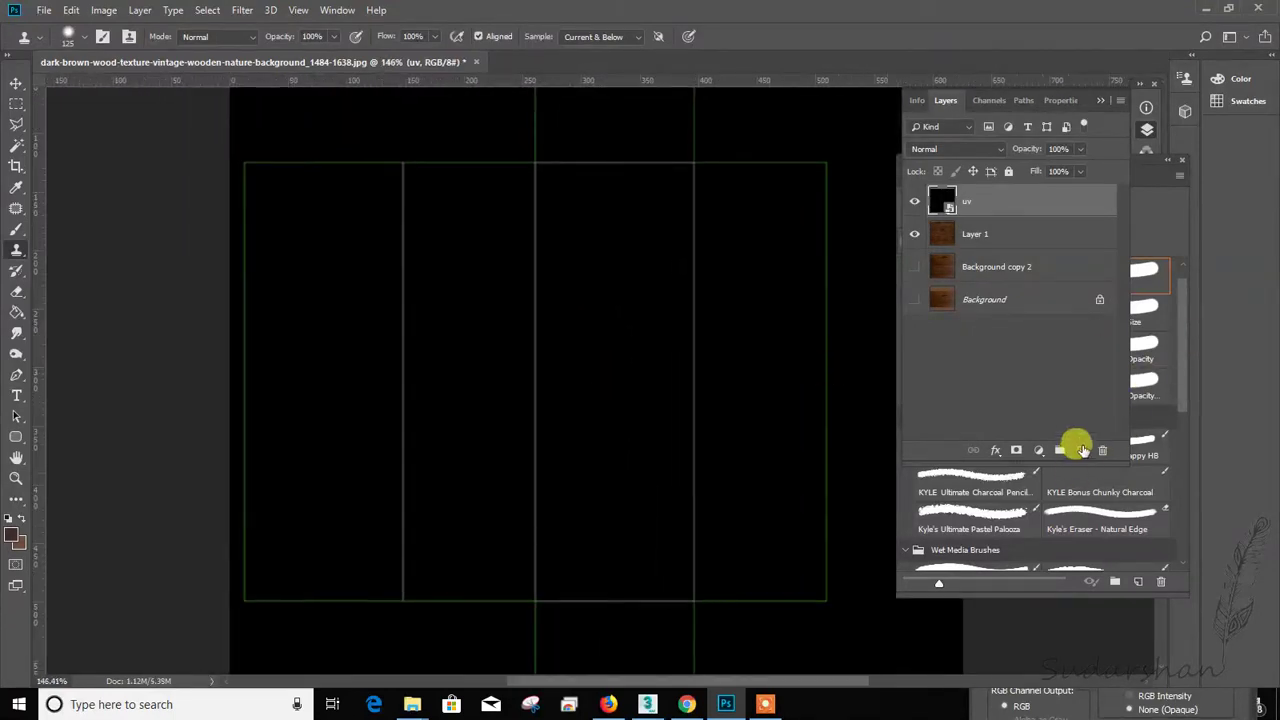
# Step: Add a new layer above the uv layer and choose the 284 px scattered-speck brush tip with 72% spacing
pyautogui.click(1082, 449)
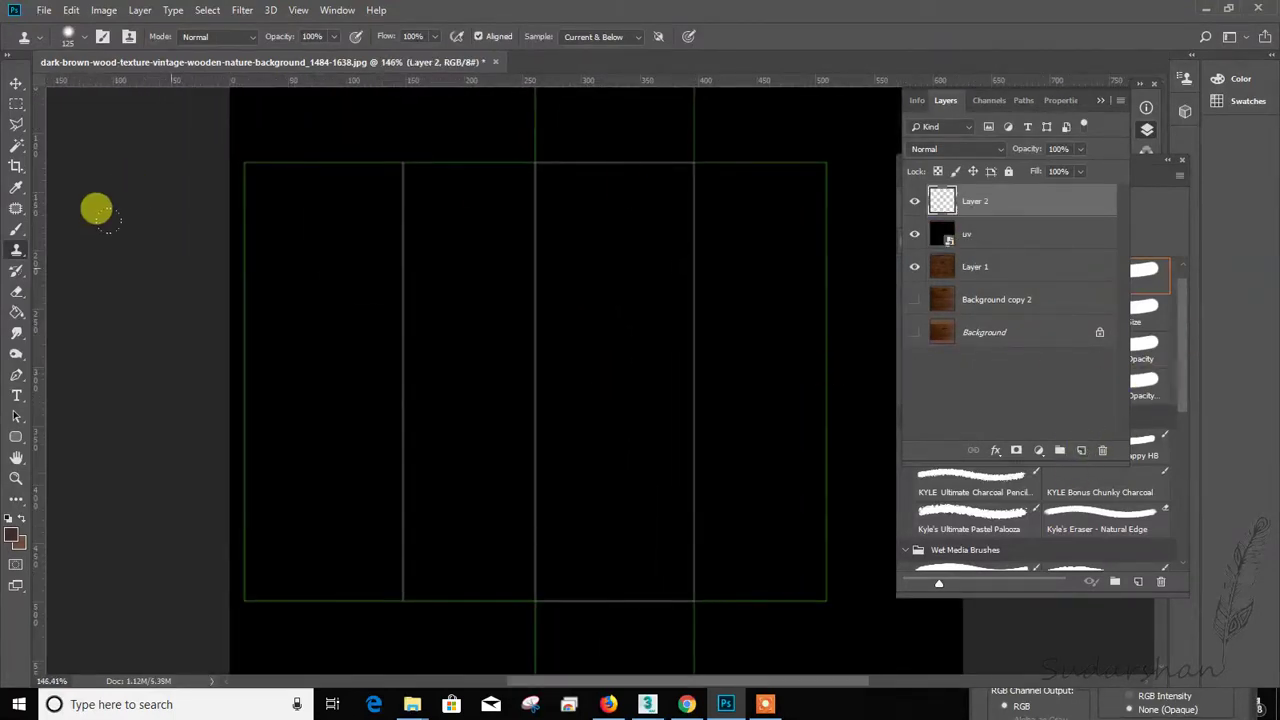
pyautogui.click(17, 232)
pyautogui.click(65, 35)
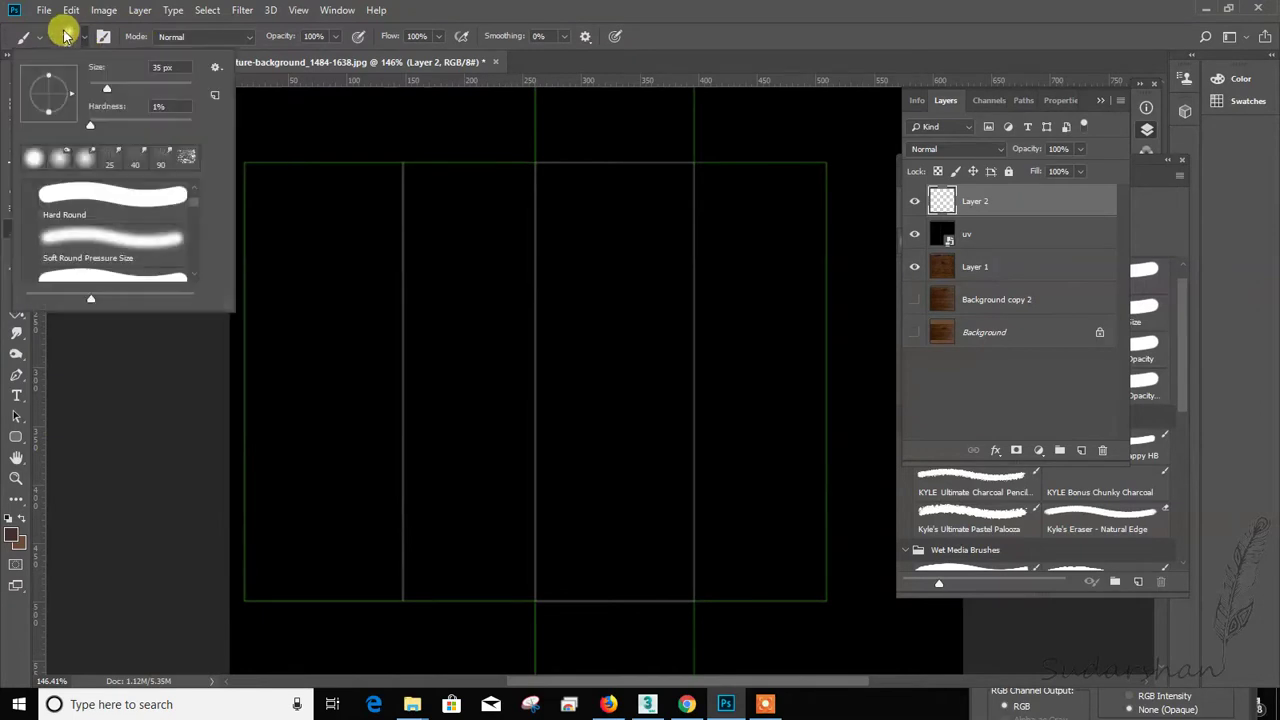
pyautogui.click(104, 37)
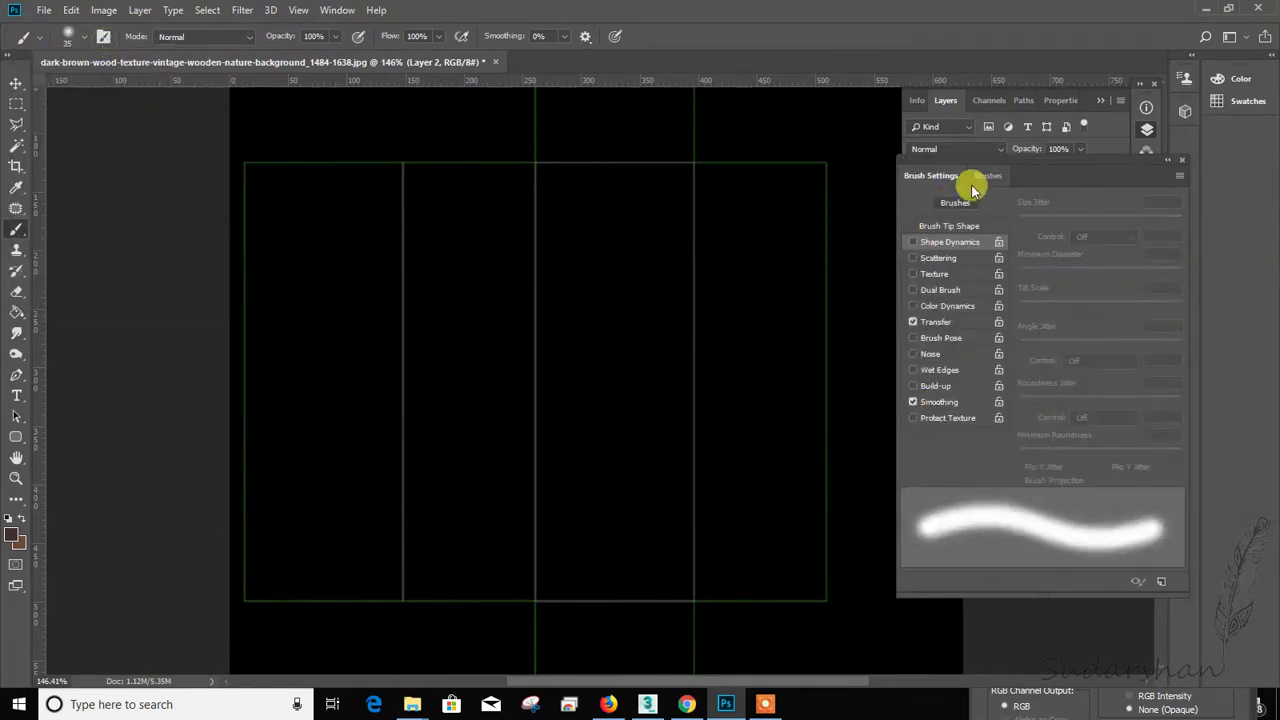
pyautogui.click(948, 226)
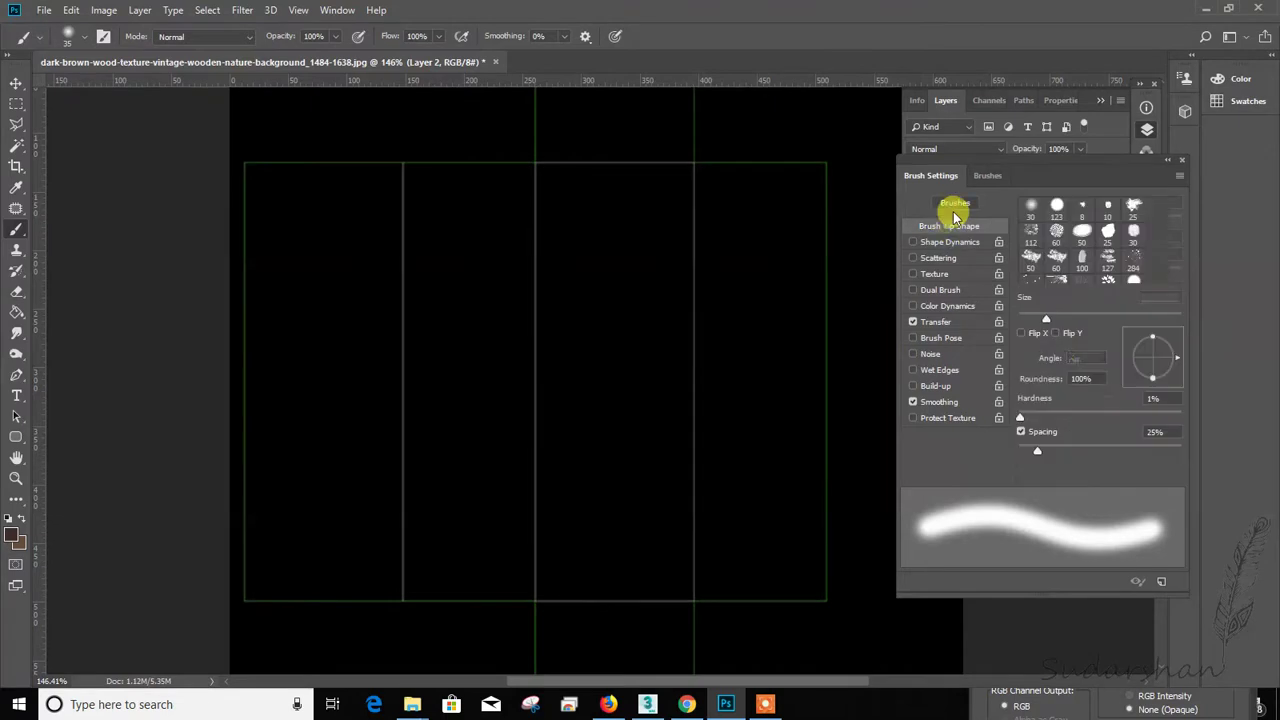
pyautogui.click(1133, 262)
pyautogui.moveTo(1028, 455); pyautogui.dragTo(1076, 455)
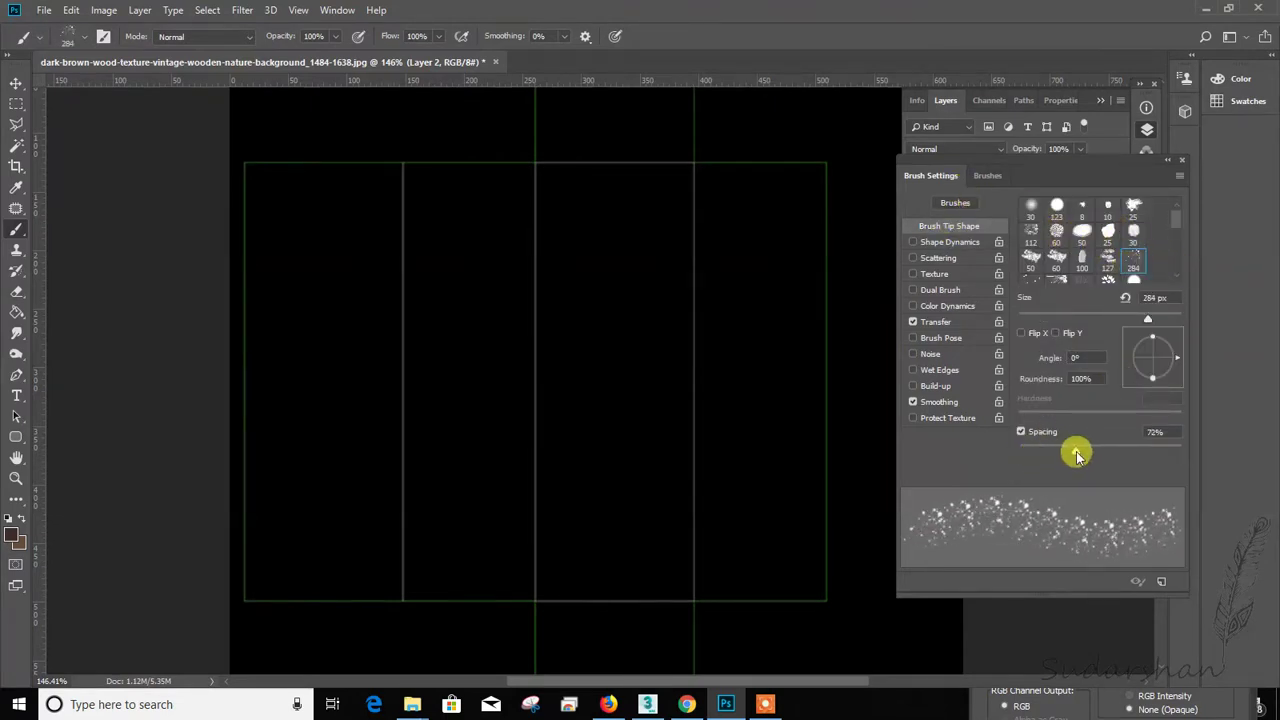
# Step: Enable Shape Dynamics for the brush with 43% angle jitter and 0% roundness jitter
pyautogui.click(926, 244)
pyautogui.moveTo(1022, 345); pyautogui.dragTo(1090, 355)
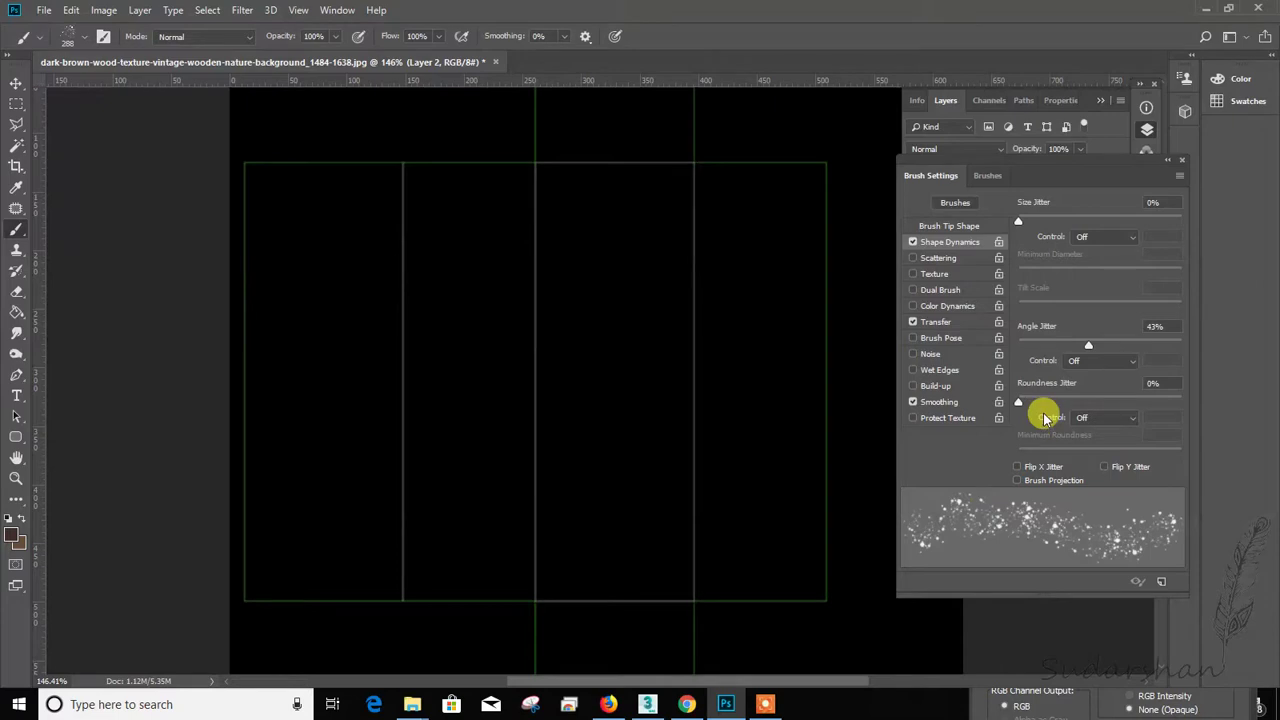
pyautogui.moveTo(1032, 404); pyautogui.dragTo(993, 410)
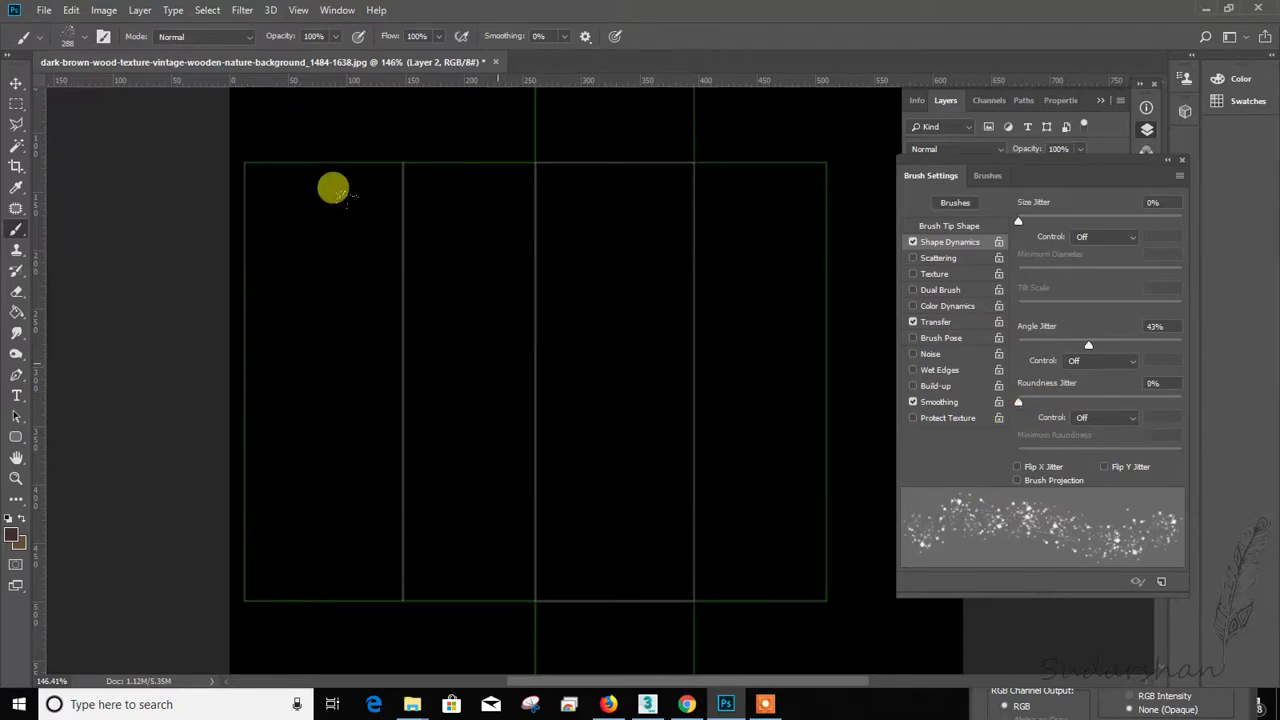
# Step: Reduce the brush size to 30 px and paint brown specks along the outer edges of the first two long faces of the UV template
pyautogui.press('[')
pyautogui.press('[')
pyautogui.press('[')
pyautogui.press('[')
pyautogui.press('[')
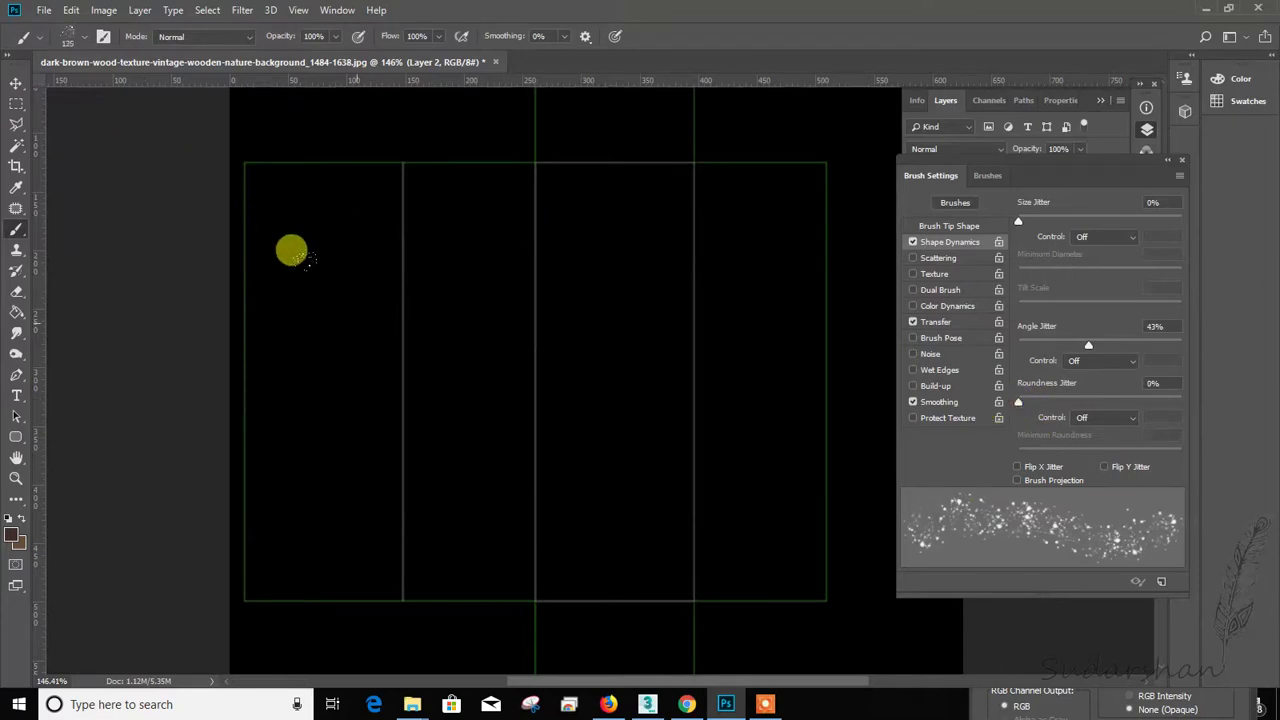
pyautogui.press('[')
pyautogui.press('[')
pyautogui.press('[')
pyautogui.press('[')
pyautogui.press('[')
pyautogui.press('[')
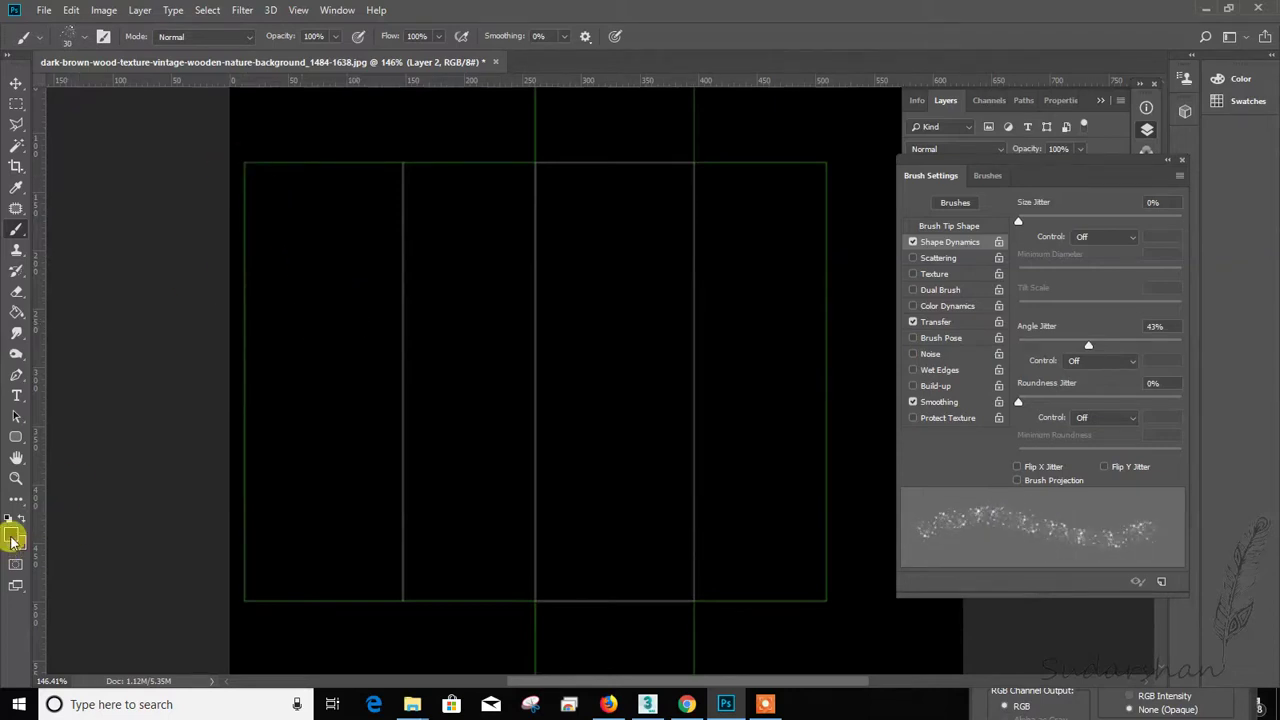
pyautogui.moveTo(246, 165)
pyautogui.mouseDown()
pyautogui.moveTo(226, 432)
pyautogui.moveTo(233, 460)
pyautogui.moveTo(244, 387)
pyautogui.moveTo(233, 398)
pyautogui.moveTo(242, 527)
pyautogui.moveTo(228, 561)
pyautogui.moveTo(240, 596)
pyautogui.moveTo(322, 628)
pyautogui.moveTo(250, 607)
pyautogui.moveTo(253, 595)
pyautogui.moveTo(389, 605)
pyautogui.moveTo(343, 602)
pyautogui.moveTo(430, 583)
pyautogui.moveTo(500, 598)
pyautogui.mouseUp()
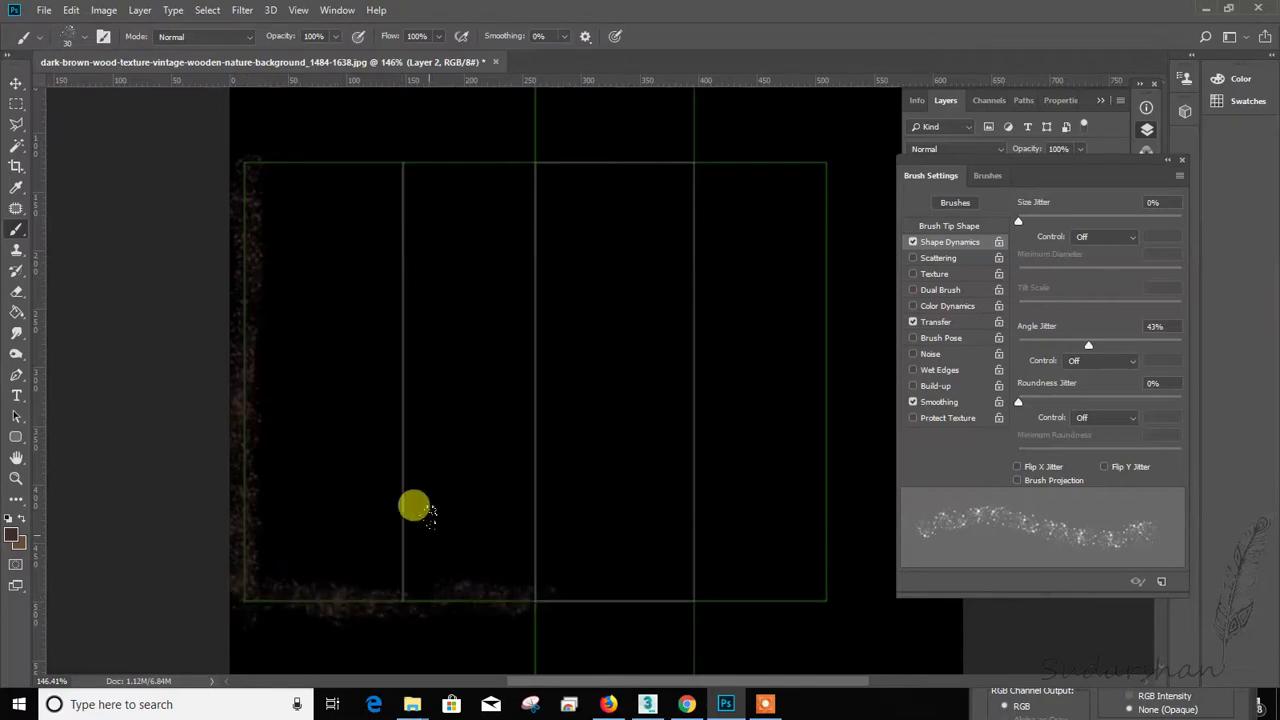
pyautogui.moveTo(238, 157); pyautogui.dragTo(355, 162)
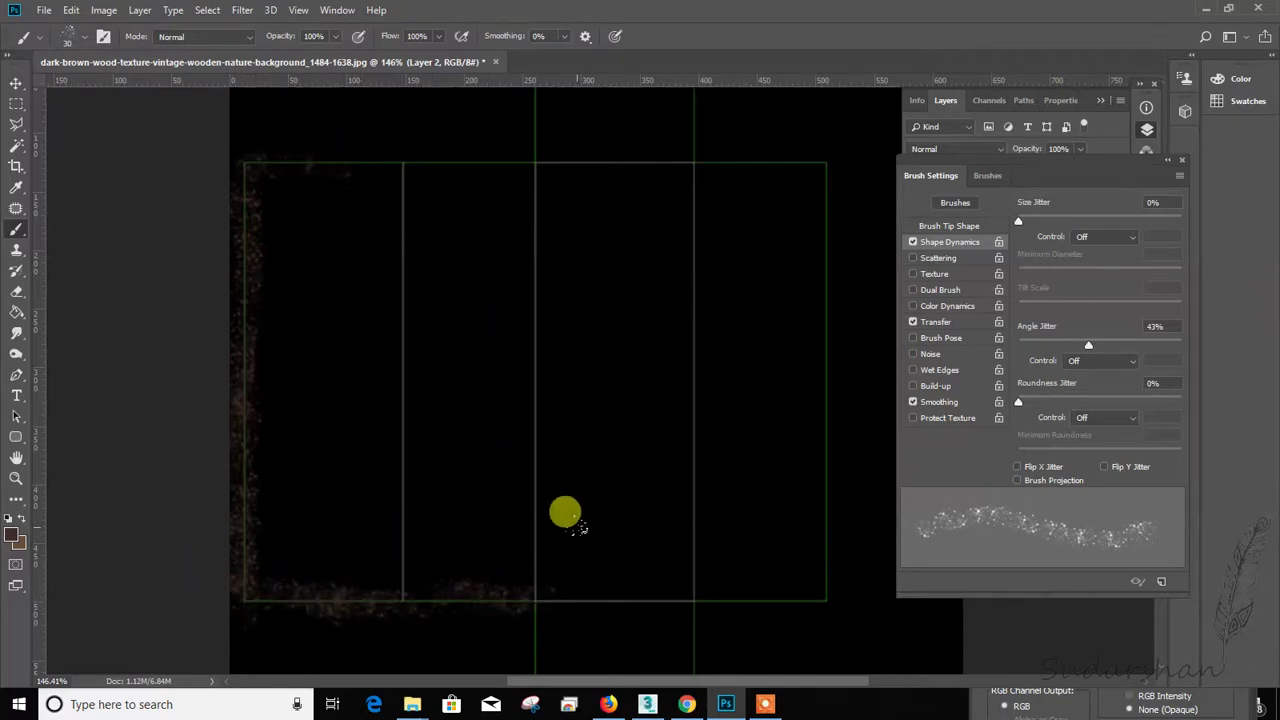
# Step: Switch to 3ds Max, reopen the box's UV Editor with element selection off and check the four long side faces individually
pyautogui.click(647, 704)
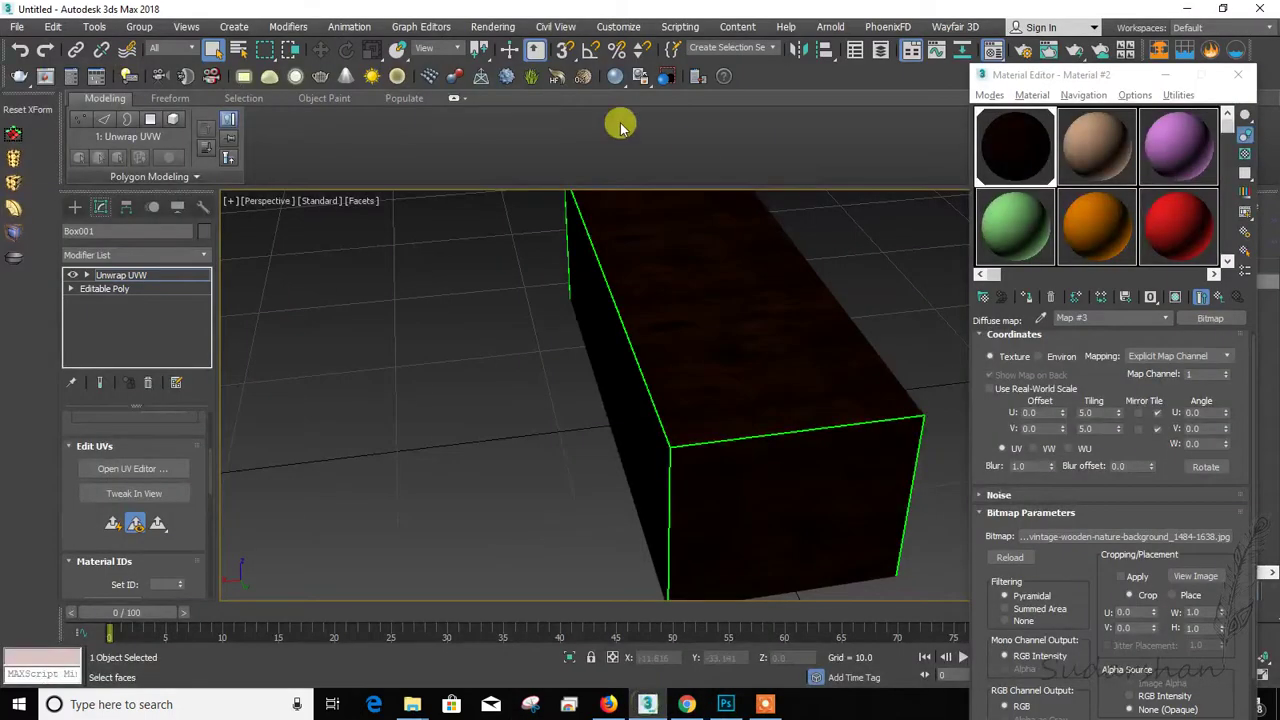
pyautogui.click(160, 470)
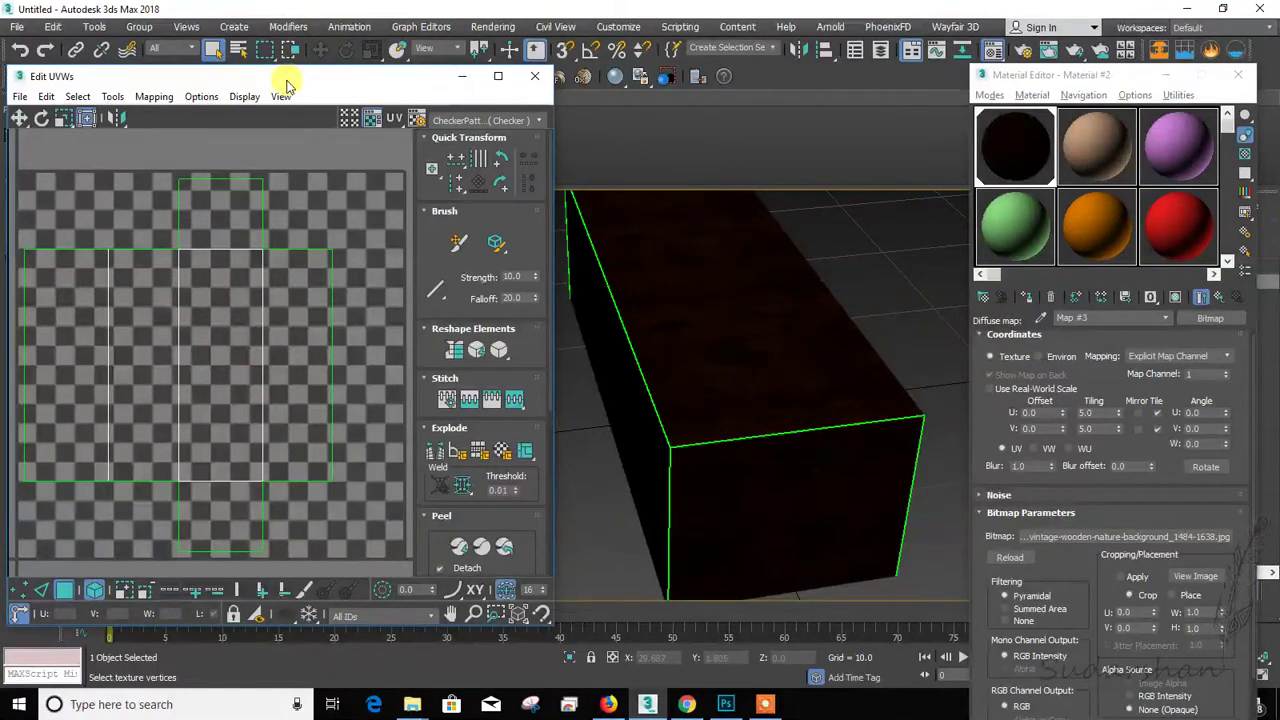
pyautogui.moveTo(287, 85); pyautogui.dragTo(477, 86)
pyautogui.click(282, 592)
pyautogui.click(290, 395)
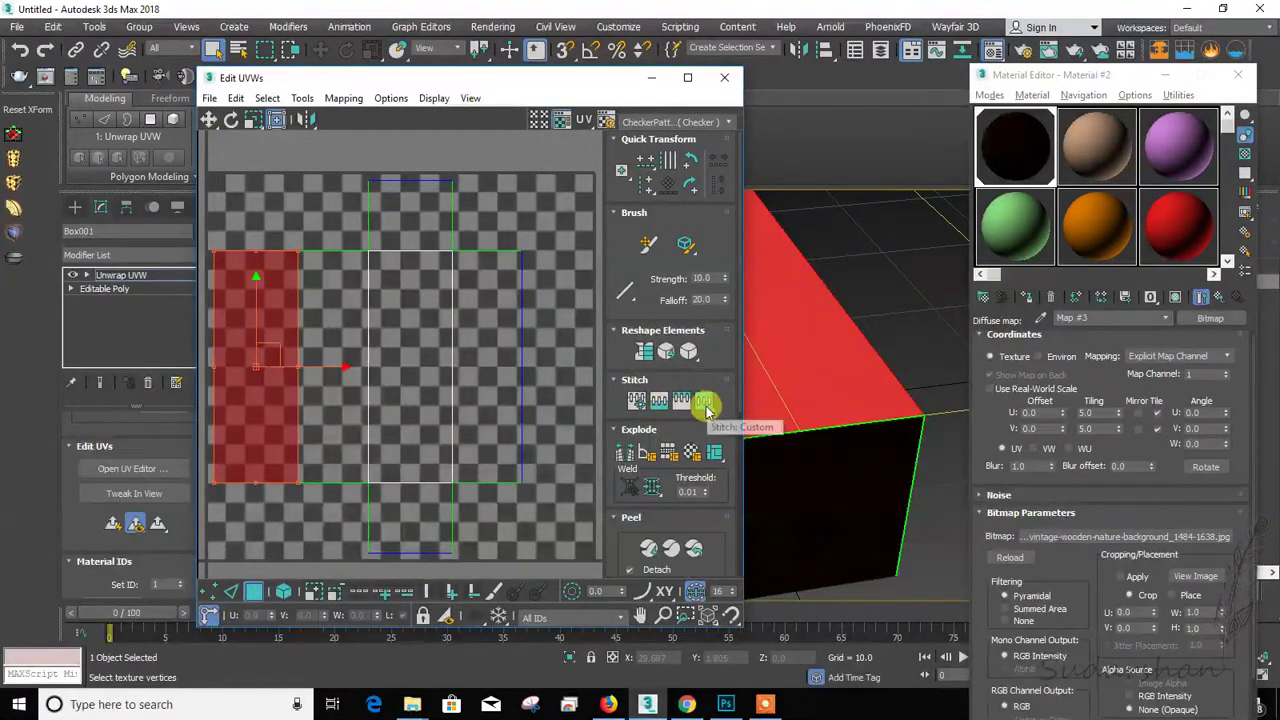
pyautogui.click(351, 363)
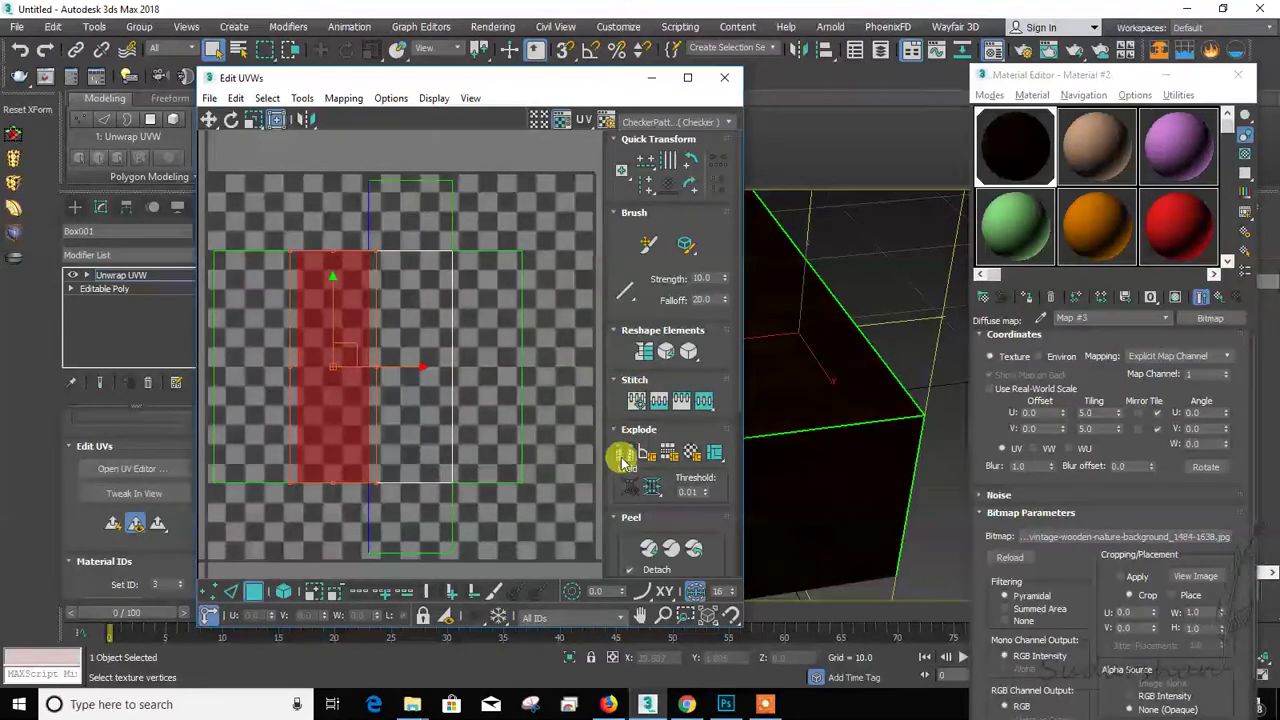
pyautogui.click(421, 418)
pyautogui.click(474, 405)
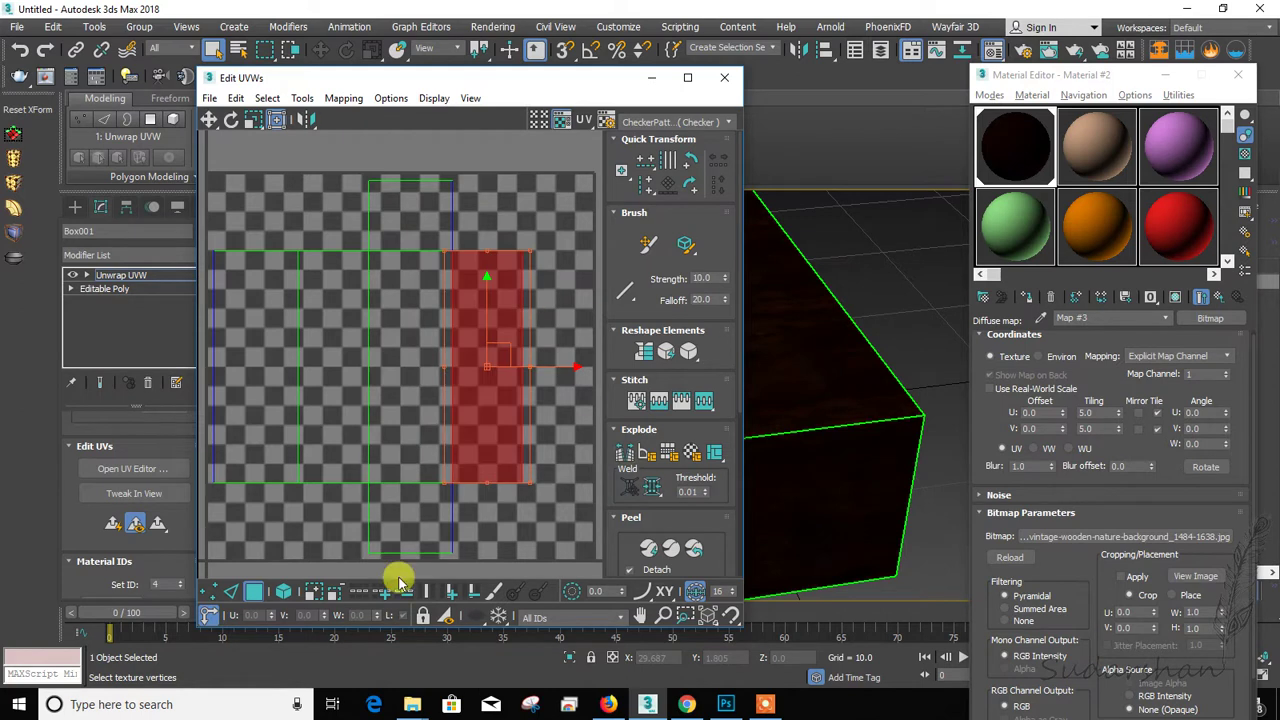
# Step: Move the other long side faces of the UV layout so they overlap the central long face
pyautogui.click(235, 360)
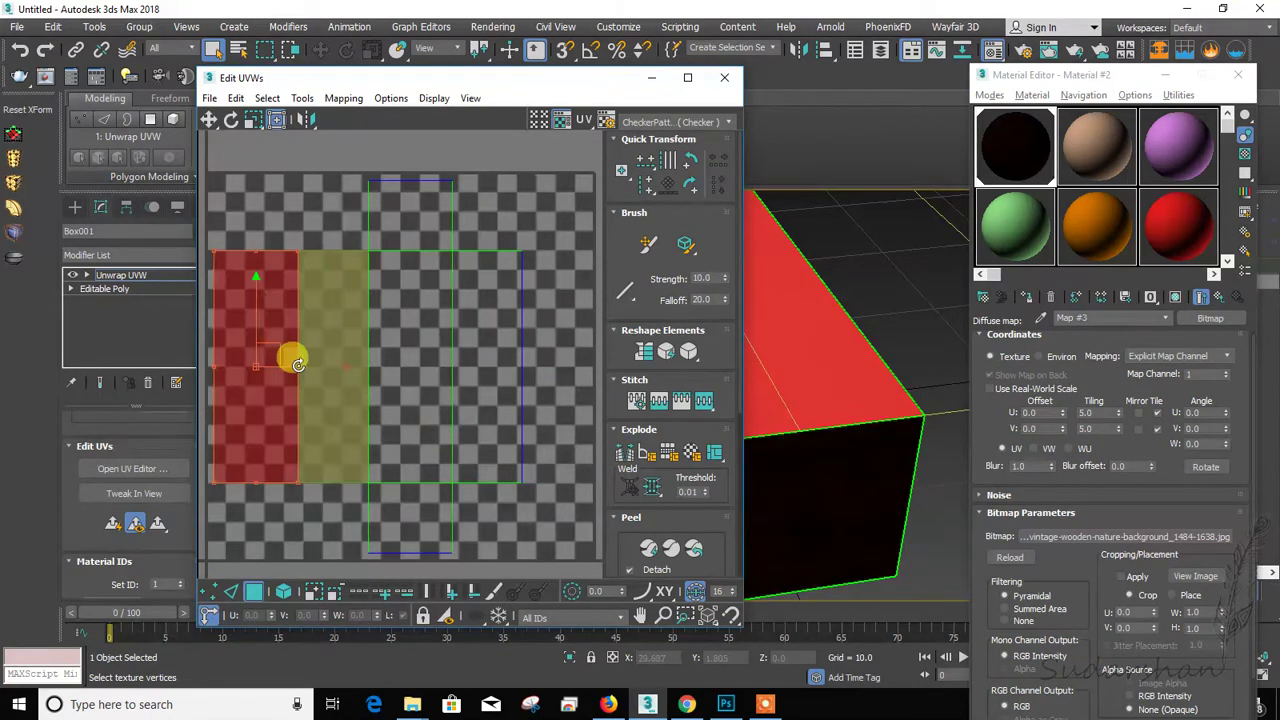
pyautogui.click(209, 119)
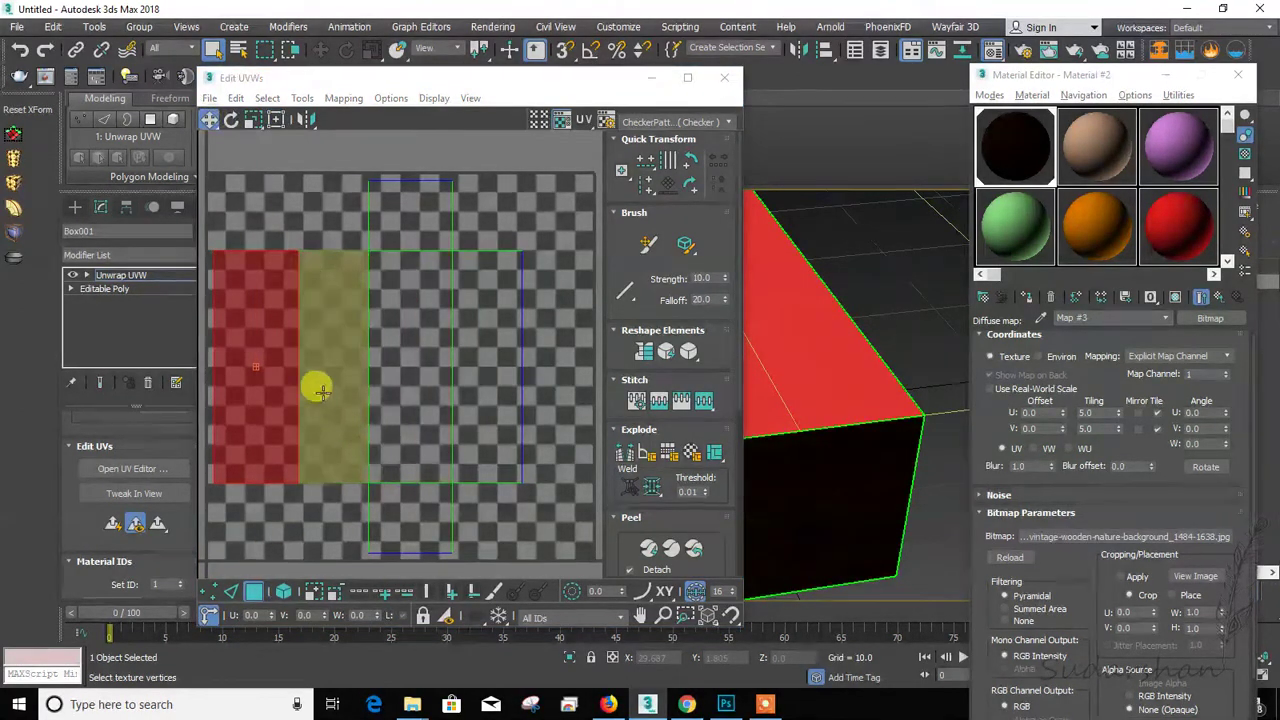
pyautogui.moveTo(271, 366); pyautogui.dragTo(345, 372)
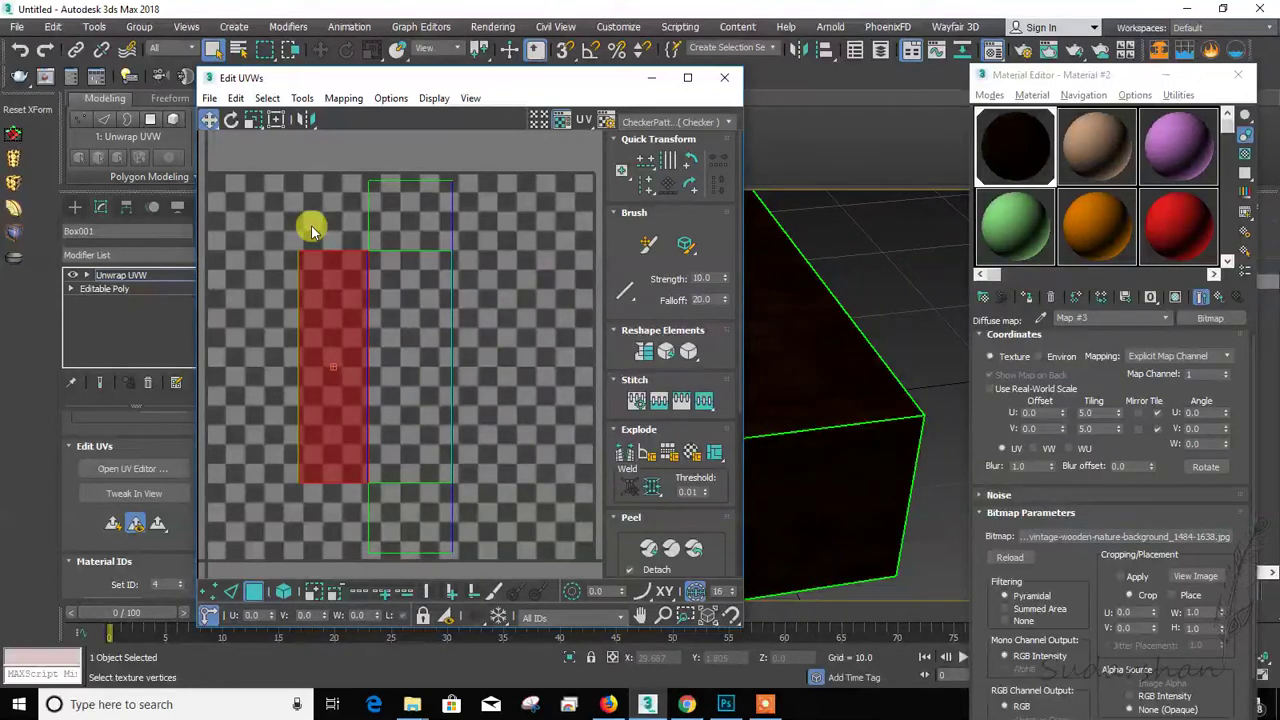
pyautogui.moveTo(341, 360); pyautogui.dragTo(421, 341)
# Step: Widen the narrower stacked side faces with the Freeform tool until they match the width of the central long face
pyautogui.click(277, 120)
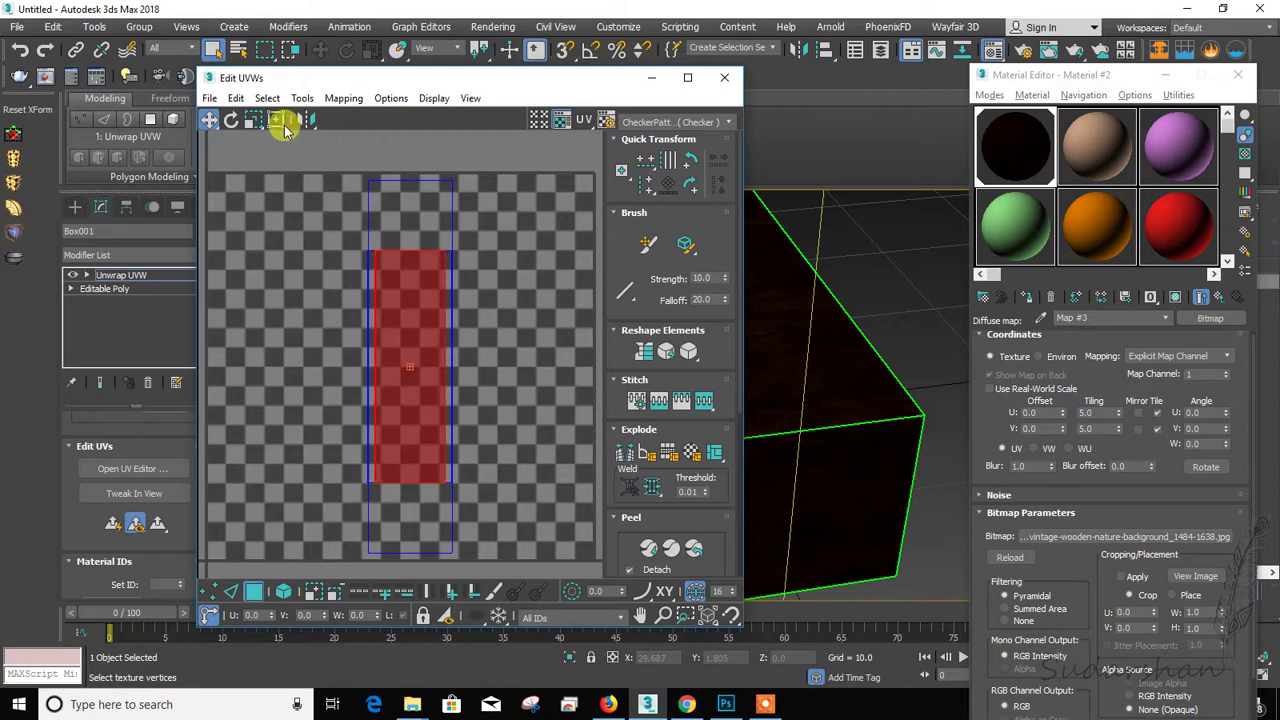
pyautogui.moveTo(449, 477); pyautogui.dragTo(460, 483)
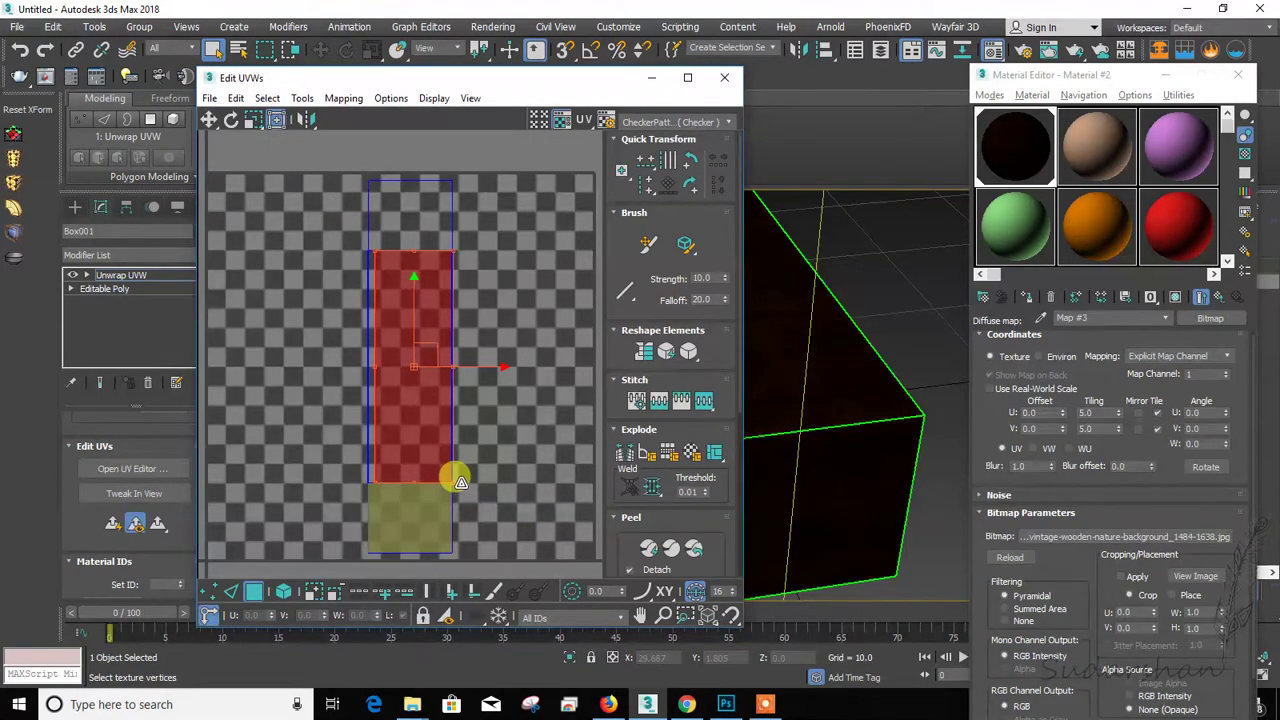
pyautogui.moveTo(395, 489); pyautogui.dragTo(359, 481)
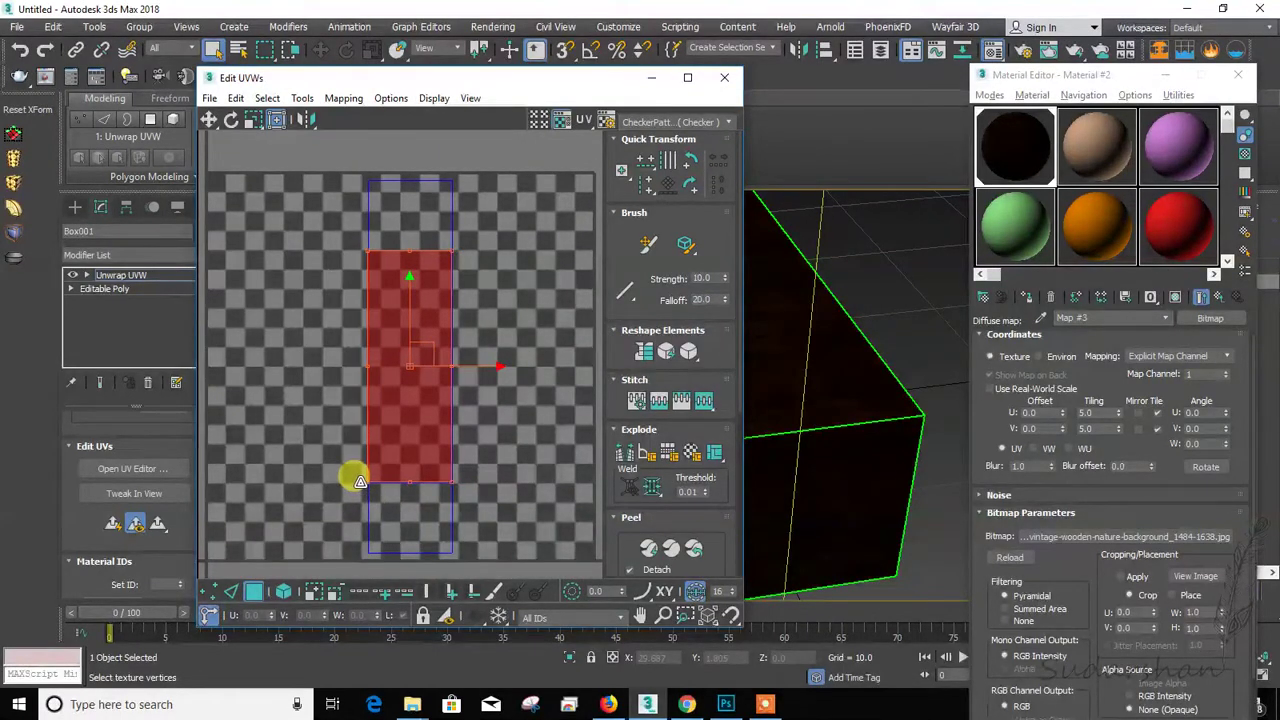
# Step: Stack the lower end face on the upper one and move both end faces beside the upper part of the long strip
pyautogui.click(402, 523)
pyautogui.moveTo(424, 503); pyautogui.dragTo(426, 192)
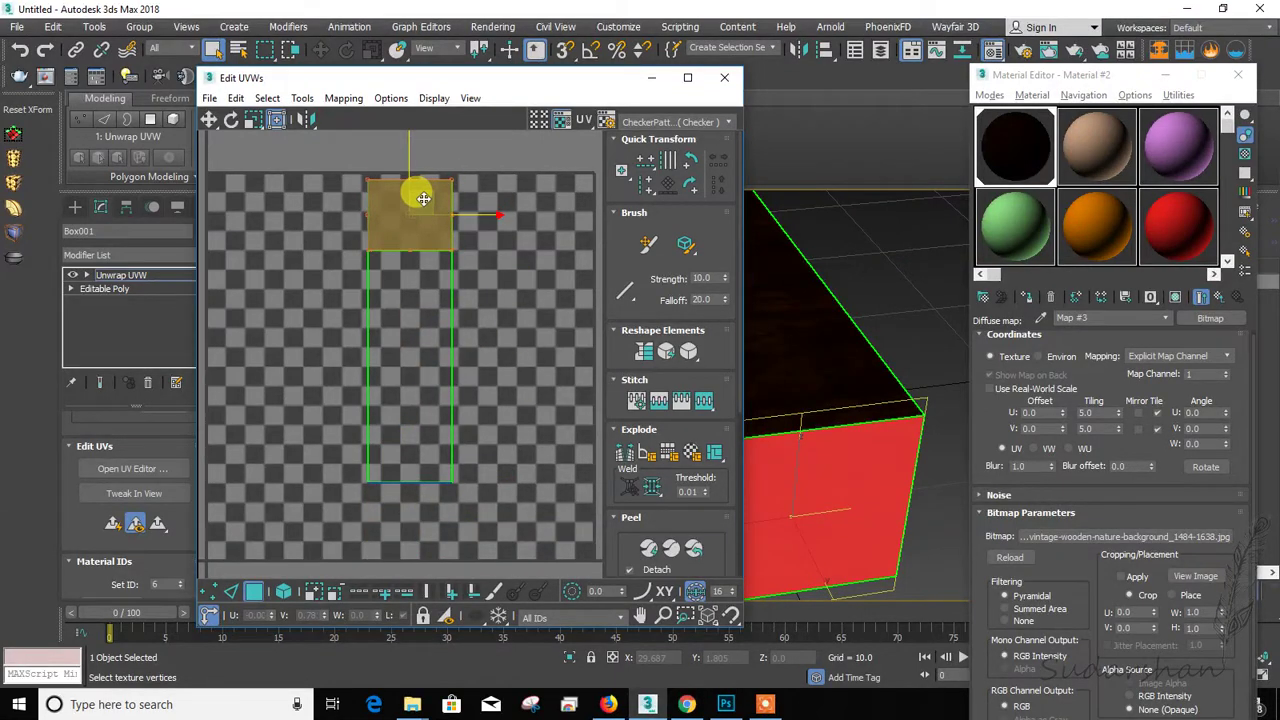
pyautogui.moveTo(429, 191)
pyautogui.mouseDown()
pyautogui.moveTo(549, 280)
pyautogui.moveTo(520, 266)
pyautogui.moveTo(535, 267)
pyautogui.mouseUp()
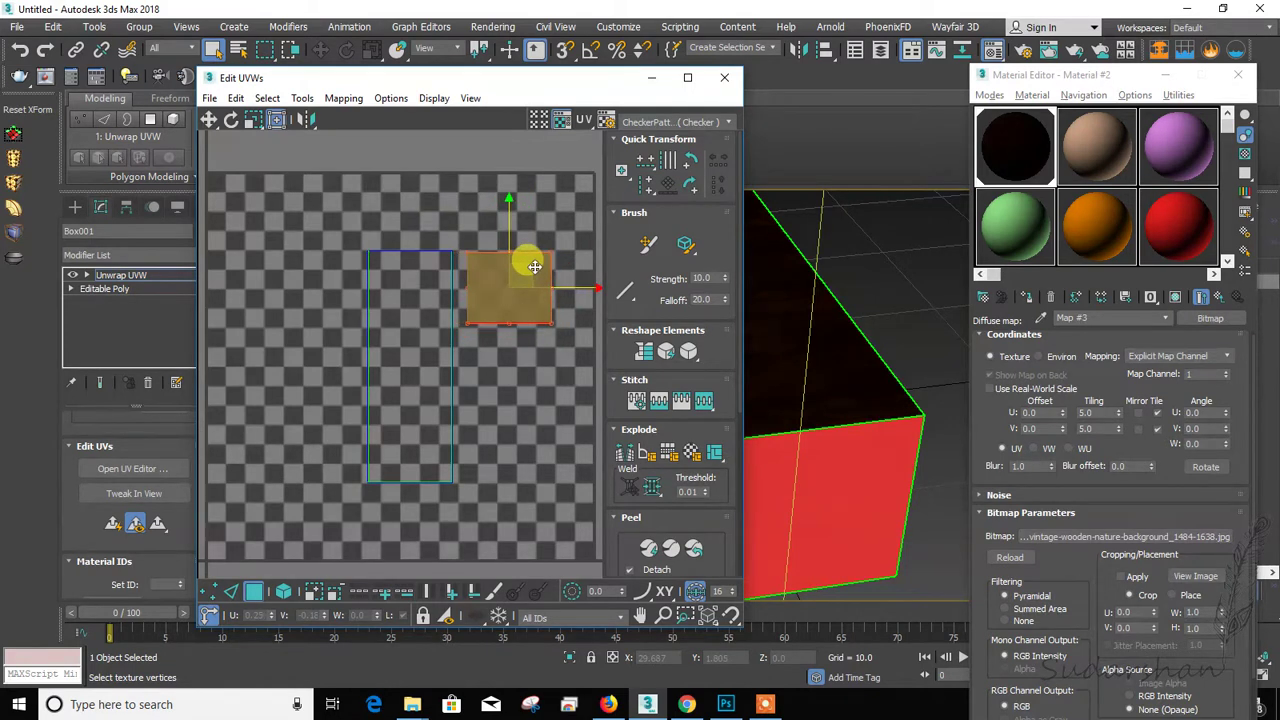
# Step: Centre all stacked UV faces in the checker area and scale them up uniformly to fill its full height
pyautogui.moveTo(354, 251); pyautogui.dragTo(563, 417)
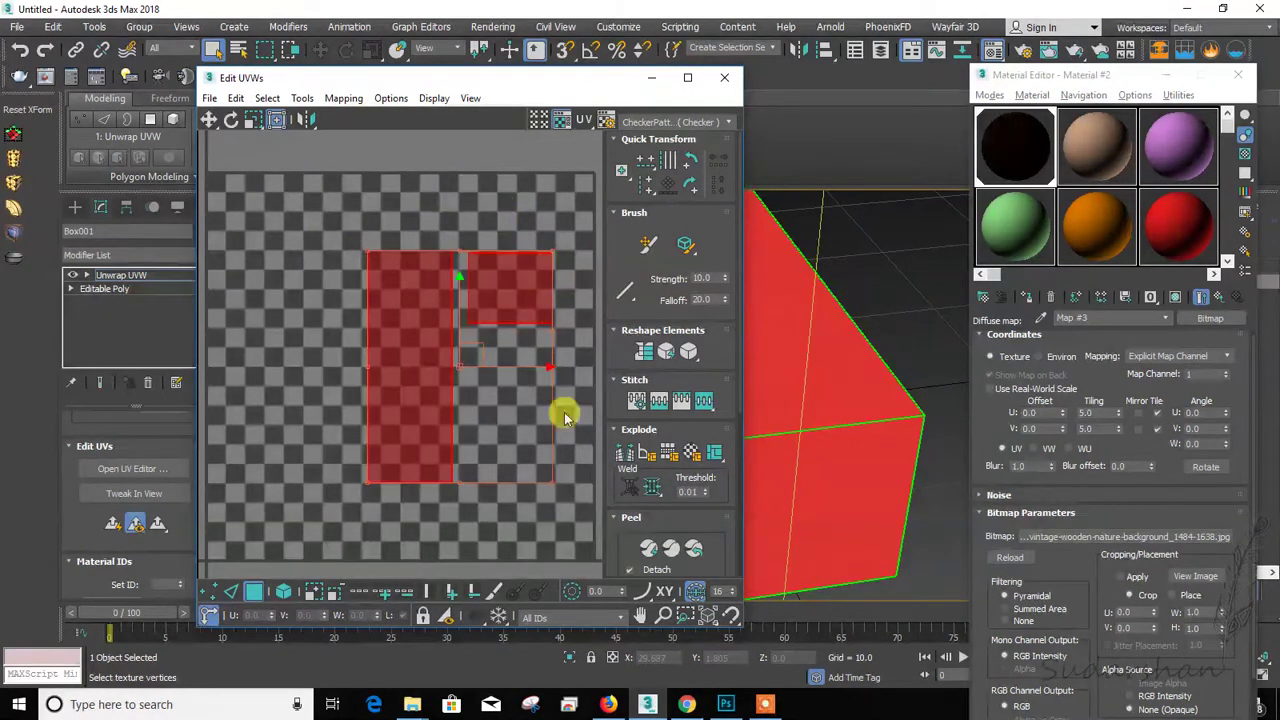
pyautogui.click(416, 336)
pyautogui.moveTo(349, 223); pyautogui.dragTo(557, 468)
pyautogui.moveTo(477, 337); pyautogui.dragTo(417, 351)
pyautogui.click(253, 119)
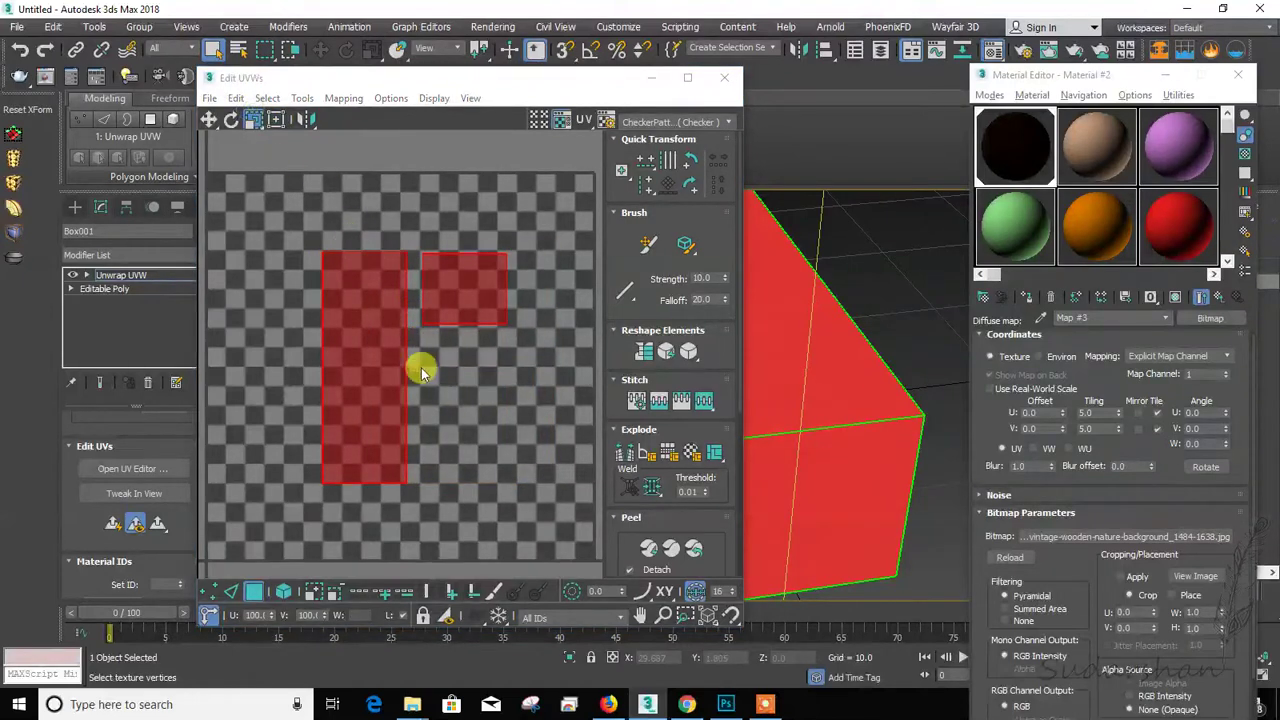
pyautogui.moveTo(369, 311); pyautogui.dragTo(406, 298)
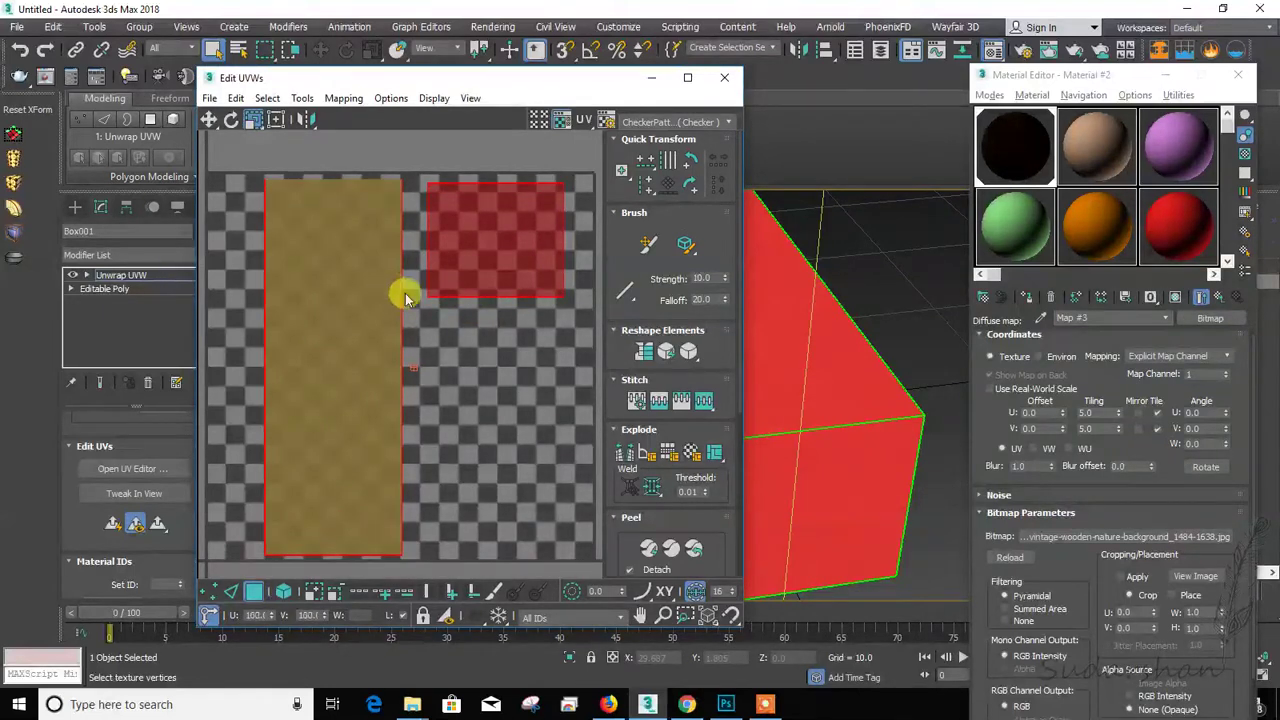
pyautogui.click(460, 143)
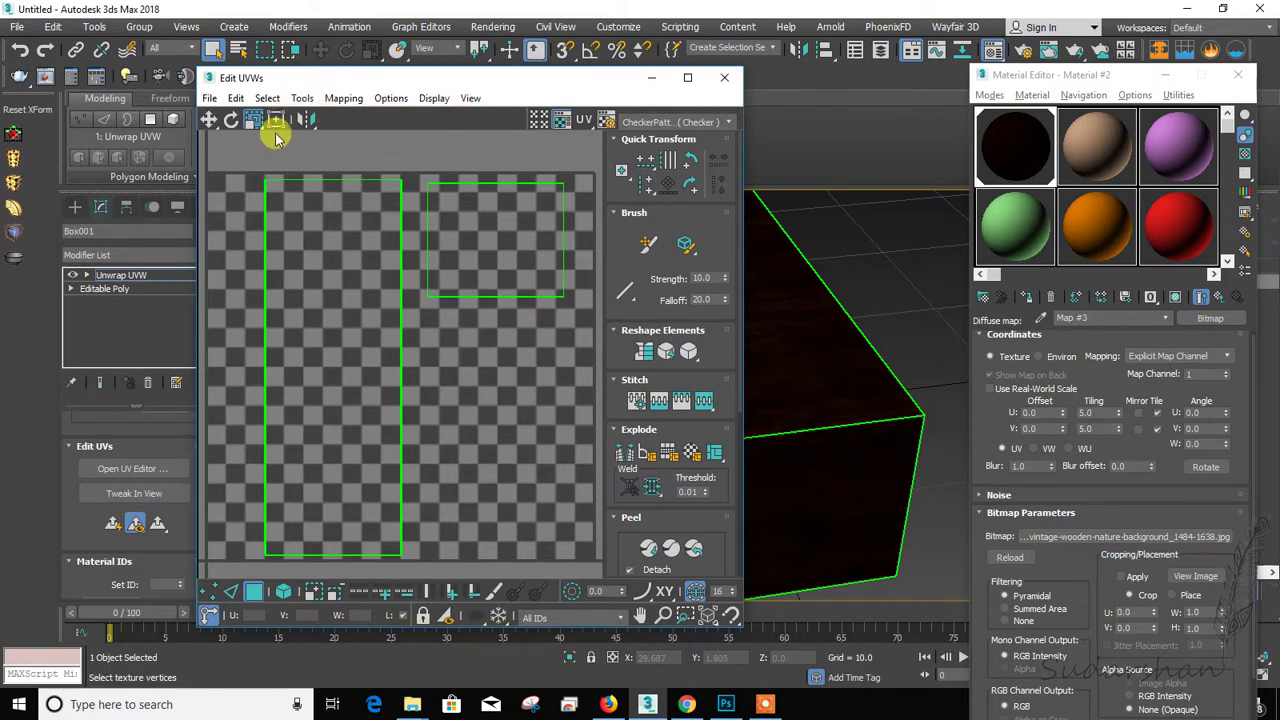
# Step: Render the UV template at 2000 x 2000, save it over uv.jpg in the Tutorial folder at quality 100, and close the UV editor
pyautogui.click(302, 98)
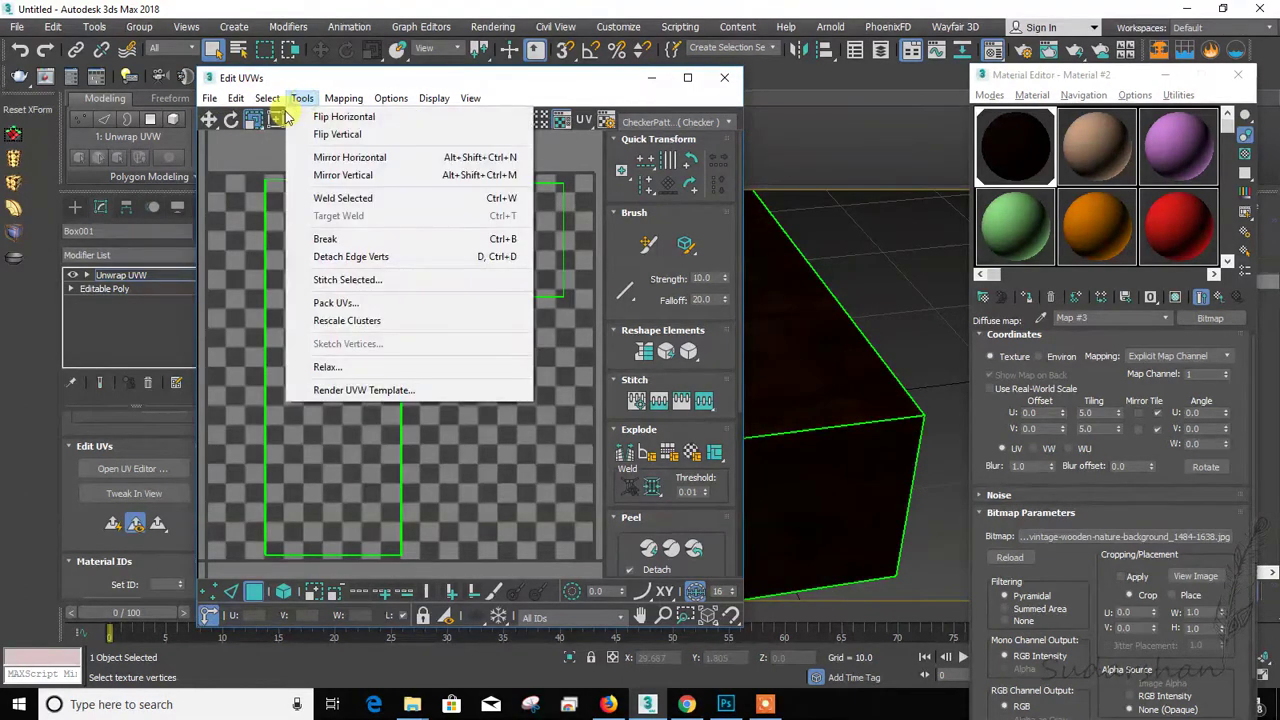
pyautogui.click(335, 390)
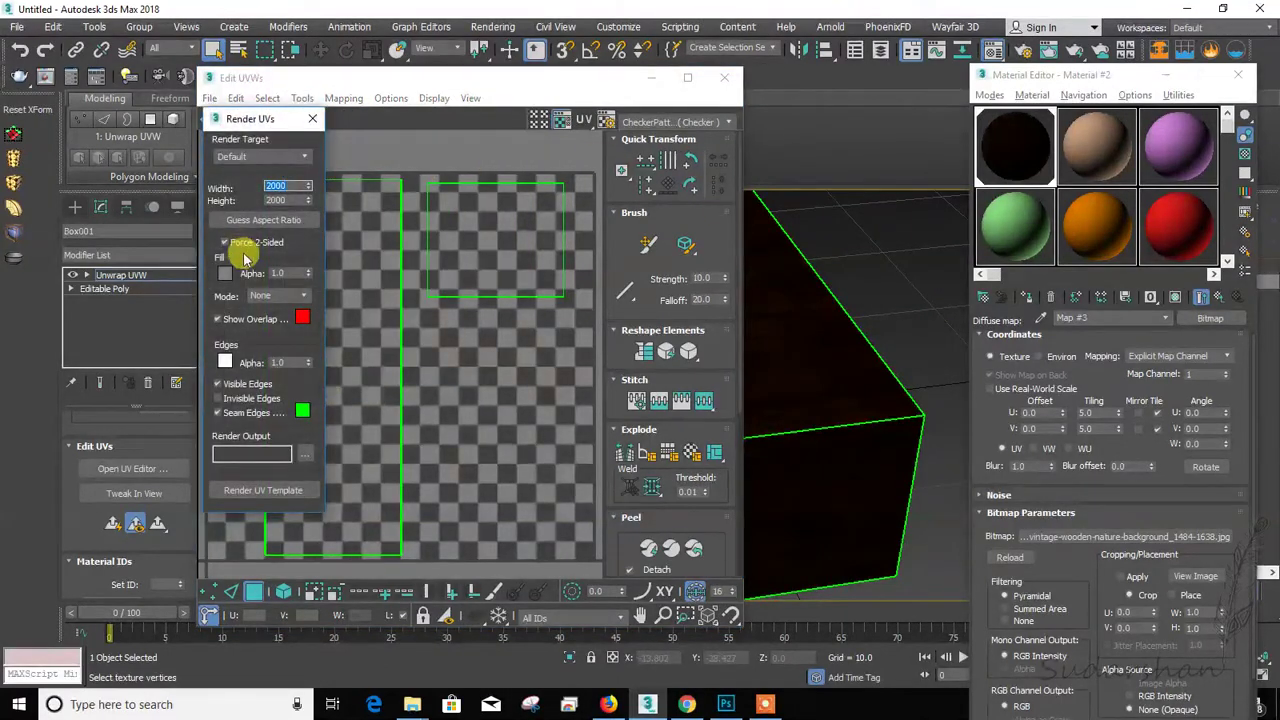
pyautogui.click(263, 490)
pyautogui.click(450, 178)
pyautogui.click(625, 288)
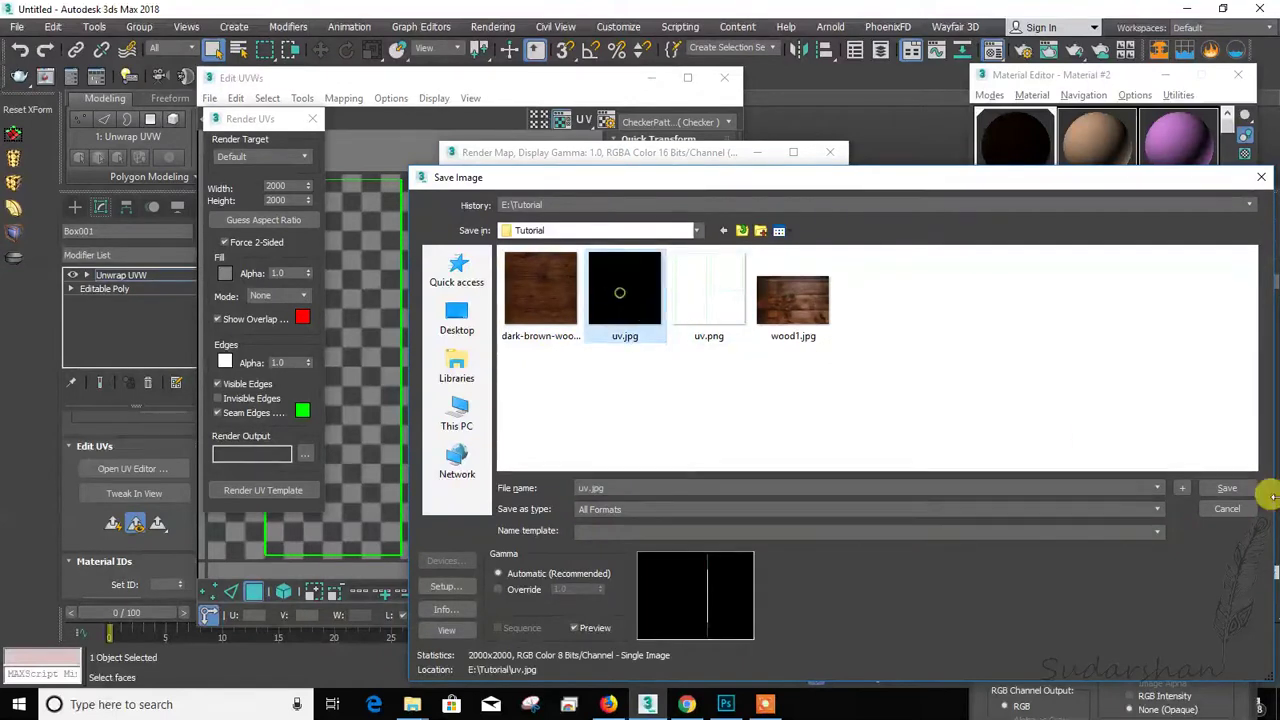
pyautogui.click(1227, 488)
pyautogui.click(643, 406)
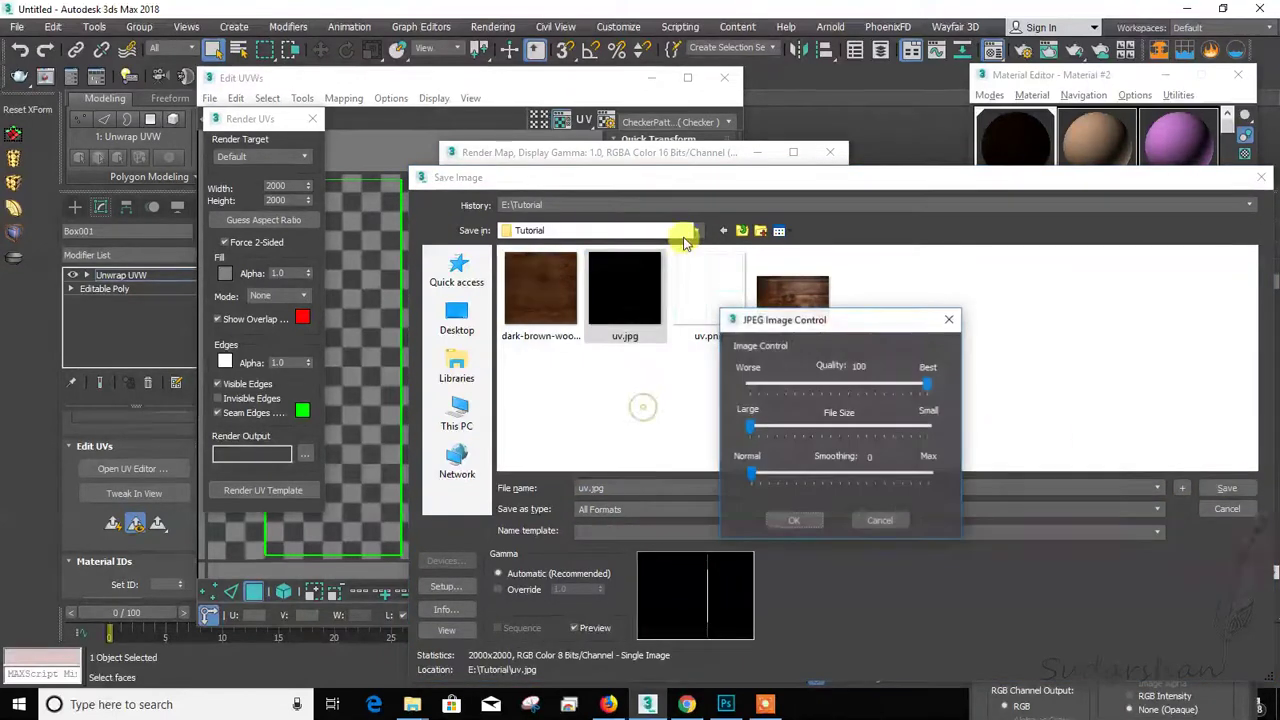
pyautogui.click(796, 520)
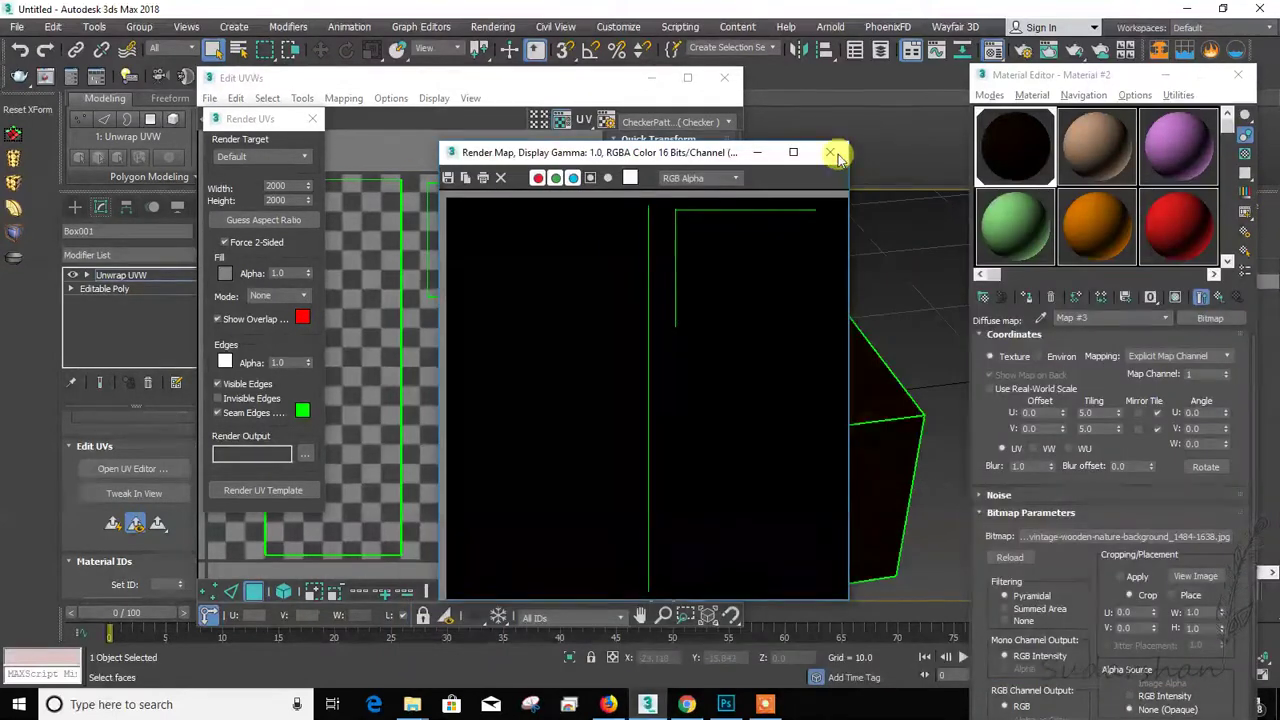
pyautogui.click(830, 152)
pyautogui.click(724, 77)
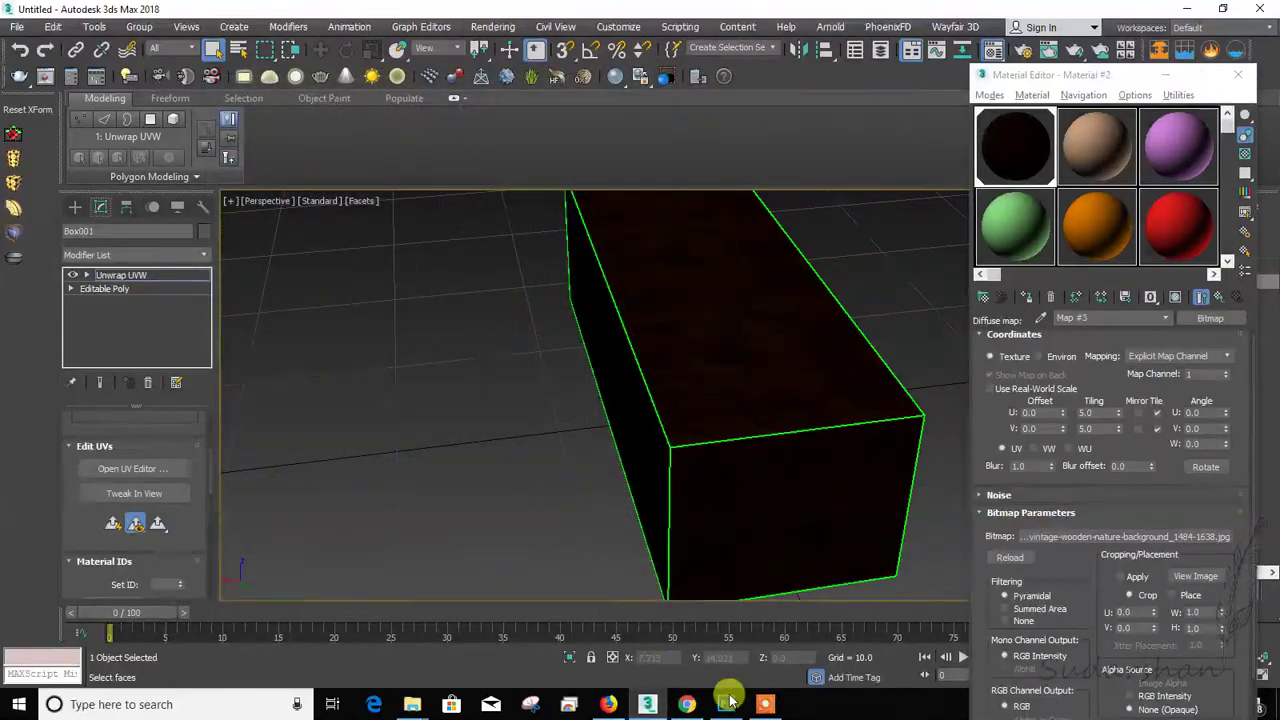
# Step: Switch to Photoshop and place the re-rendered uv.jpg as a linked image filling the wood texture document
pyautogui.click(726, 704)
pyautogui.click(48, 12)
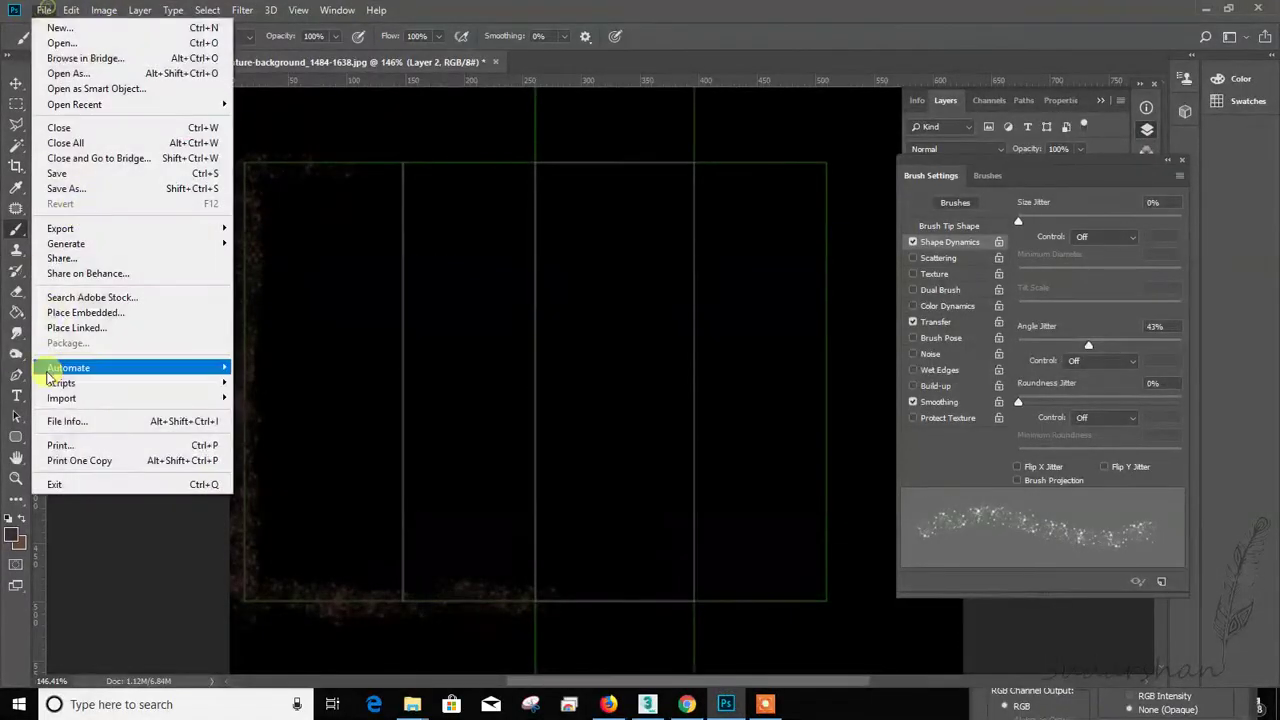
pyautogui.click(75, 331)
pyautogui.click(284, 125)
pyautogui.click(504, 468)
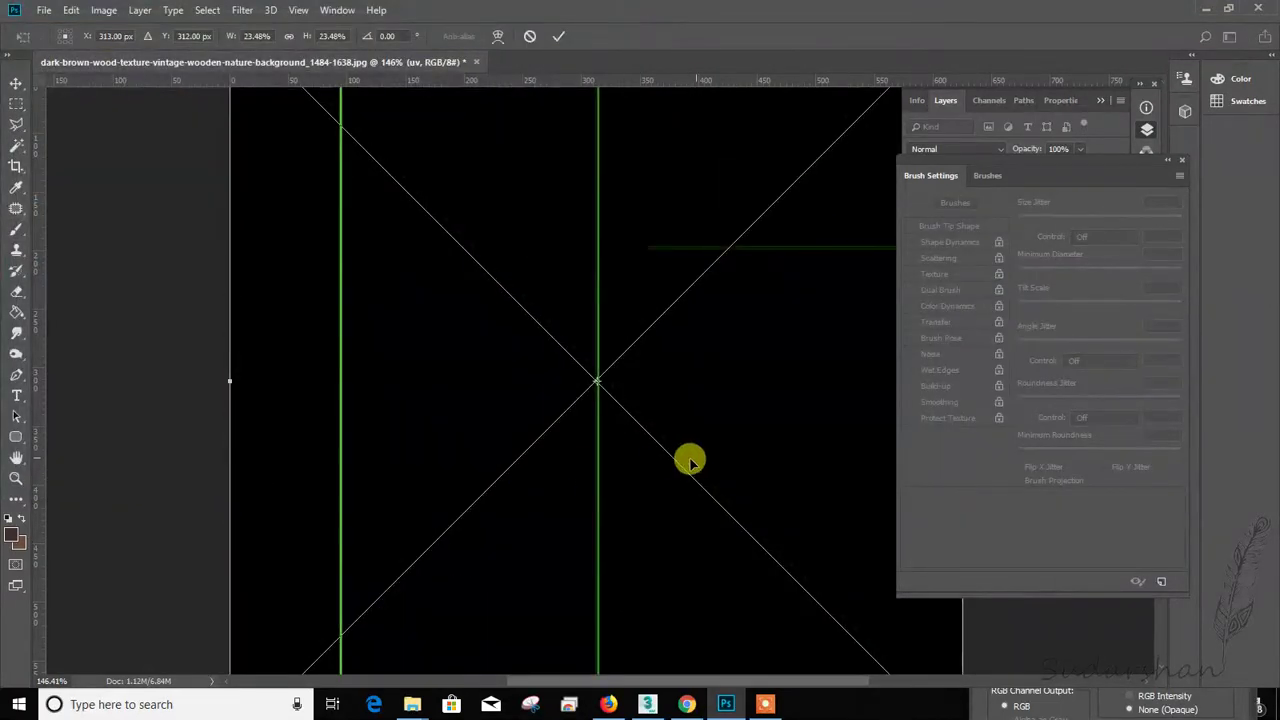
pyautogui.hotkey('ctrl', '0')
pyautogui.hotkey('alt', 'space')
pyautogui.press('Escape')
pyautogui.press('Return')
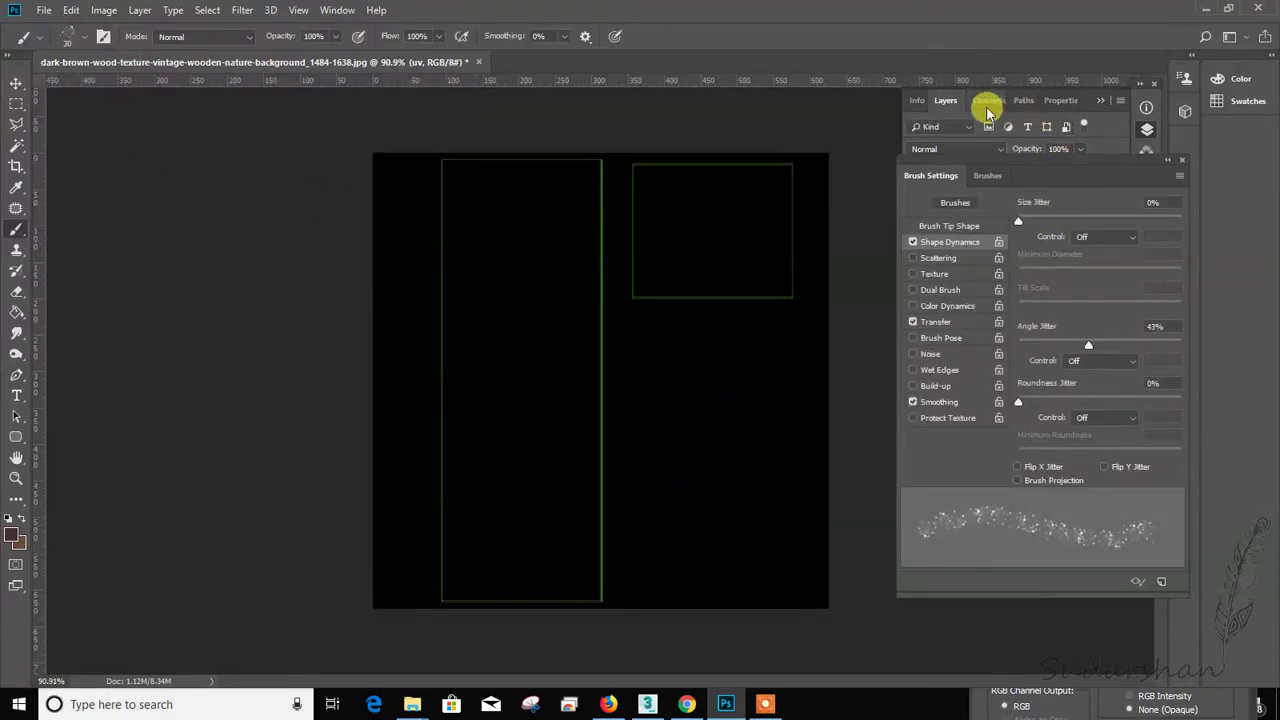
# Step: Add a new layer above the placed UV template and paint grunge brush strokes along the long strip's side and lower edges
pyautogui.moveTo(1020, 162); pyautogui.dragTo(1018, 508)
pyautogui.click(1081, 451)
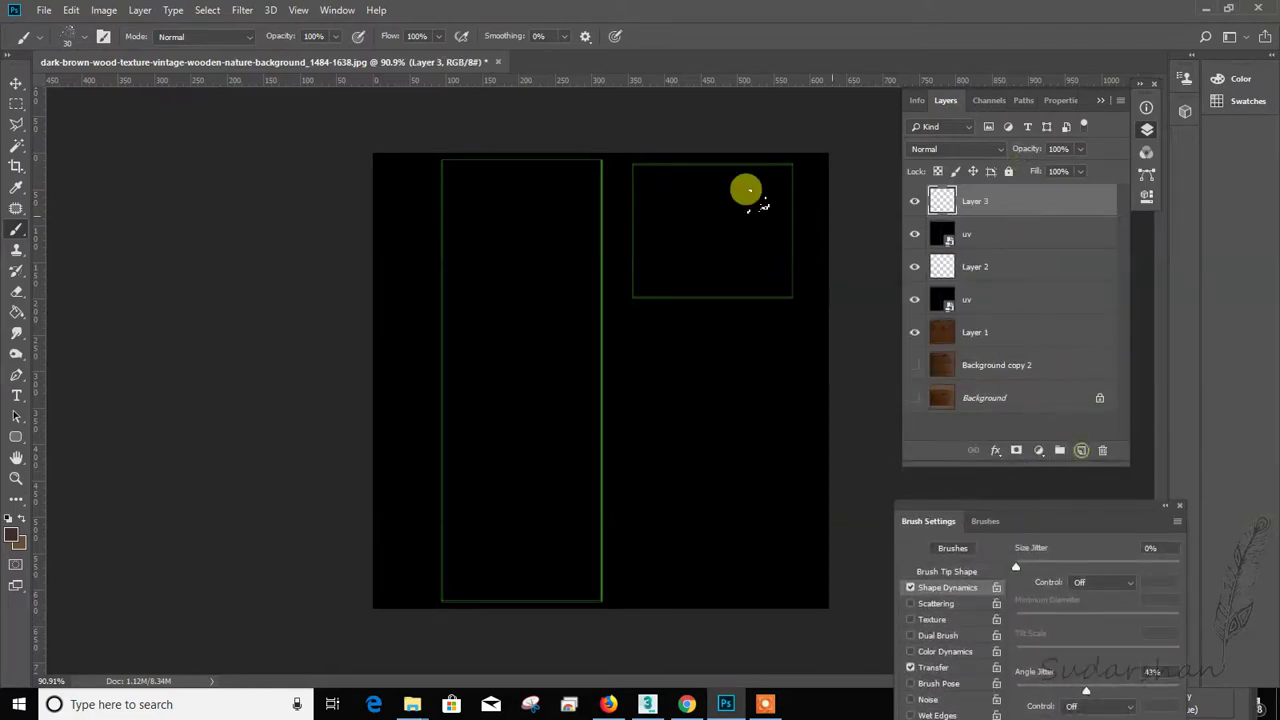
pyautogui.moveTo(438, 158)
pyautogui.mouseDown()
pyautogui.moveTo(437, 601)
pyautogui.moveTo(417, 583)
pyautogui.moveTo(475, 592)
pyautogui.moveTo(419, 601)
pyautogui.moveTo(547, 596)
pyautogui.mouseUp()
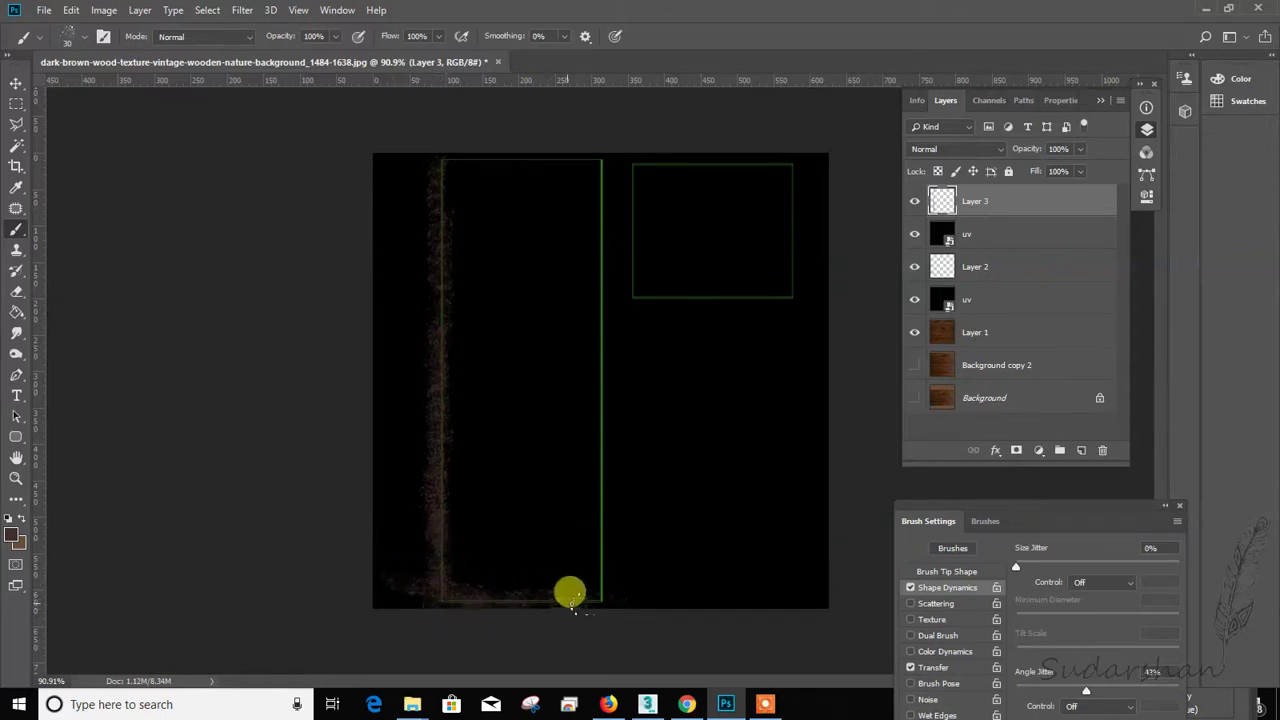
pyautogui.moveTo(603, 565)
pyautogui.mouseDown()
pyautogui.moveTo(602, 399)
pyautogui.moveTo(597, 459)
pyautogui.mouseUp()
pyautogui.moveTo(597, 317); pyautogui.dragTo(600, 219)
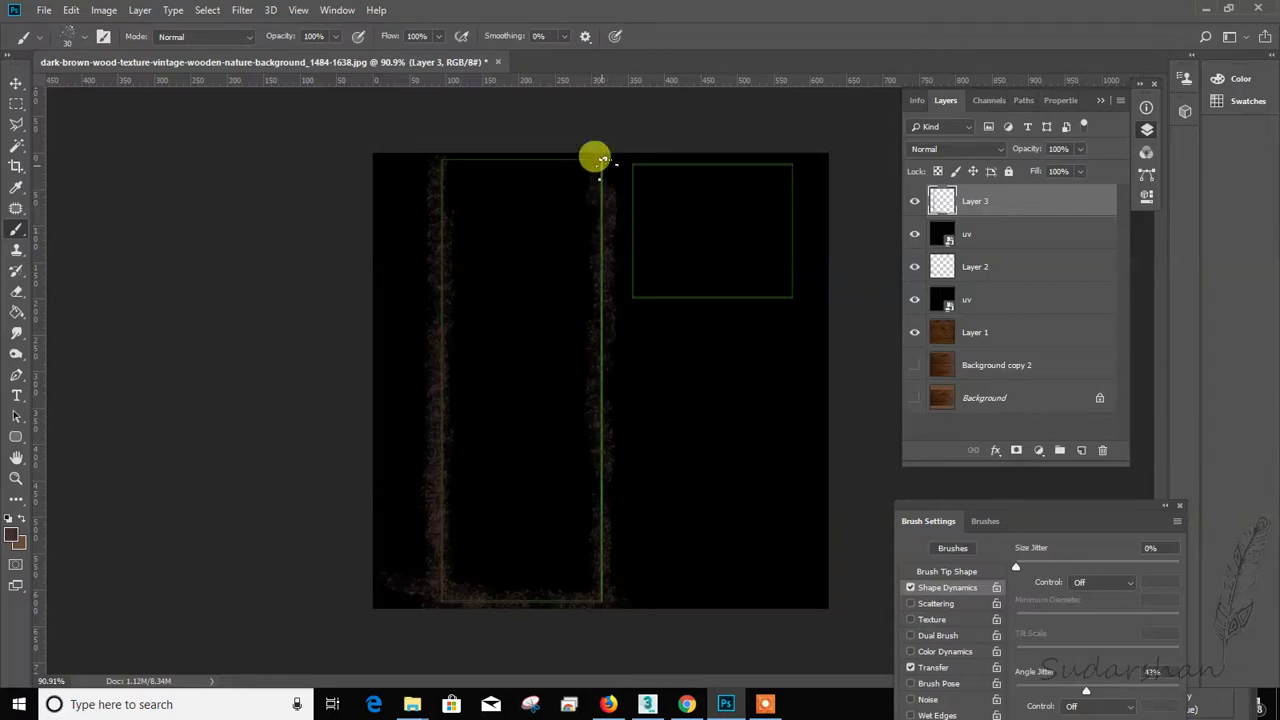
# Step: Paint grunge brush strokes along the long strip's upper edge and around all edges of the smaller end-face rectangle
pyautogui.moveTo(605, 157)
pyautogui.mouseDown()
pyautogui.moveTo(418, 160)
pyautogui.moveTo(523, 170)
pyautogui.moveTo(475, 175)
pyautogui.moveTo(439, 168)
pyautogui.moveTo(578, 158)
pyautogui.moveTo(643, 190)
pyautogui.moveTo(631, 163)
pyautogui.moveTo(640, 270)
pyautogui.mouseUp()
pyautogui.moveTo(642, 220)
pyautogui.mouseDown()
pyautogui.moveTo(631, 301)
pyautogui.moveTo(619, 276)
pyautogui.moveTo(663, 285)
pyautogui.moveTo(622, 290)
pyautogui.moveTo(807, 305)
pyautogui.moveTo(695, 286)
pyautogui.moveTo(794, 287)
pyautogui.moveTo(783, 302)
pyautogui.moveTo(776, 255)
pyautogui.moveTo(783, 323)
pyautogui.moveTo(794, 148)
pyautogui.moveTo(742, 152)
pyautogui.moveTo(833, 160)
pyautogui.moveTo(670, 169)
pyautogui.moveTo(620, 165)
pyautogui.moveTo(684, 150)
pyautogui.moveTo(498, 134)
pyautogui.moveTo(652, 151)
pyautogui.moveTo(634, 162)
pyautogui.moveTo(705, 157)
pyautogui.moveTo(668, 150)
pyautogui.moveTo(738, 163)
pyautogui.moveTo(640, 160)
pyautogui.moveTo(762, 158)
pyautogui.moveTo(789, 238)
pyautogui.moveTo(803, 143)
pyautogui.mouseUp()
pyautogui.moveTo(787, 298)
pyautogui.mouseDown()
pyautogui.moveTo(631, 291)
pyautogui.moveTo(777, 323)
pyautogui.moveTo(786, 165)
pyautogui.moveTo(640, 154)
pyautogui.moveTo(620, 306)
pyautogui.moveTo(885, 380)
pyautogui.mouseUp()
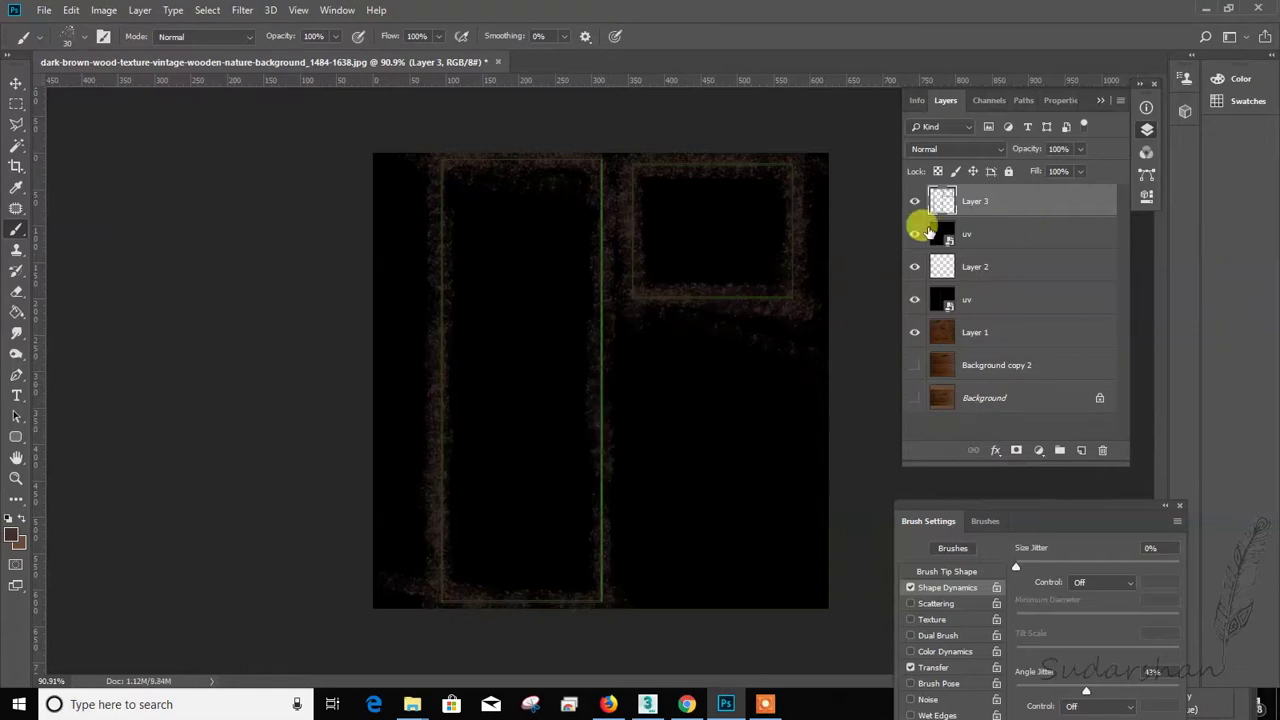
# Step: Hide every layer except the painted Layer 3 and save the image as dark.png in the Tutorial folder with the smallest file size
pyautogui.moveTo(914, 234); pyautogui.dragTo(912, 368)
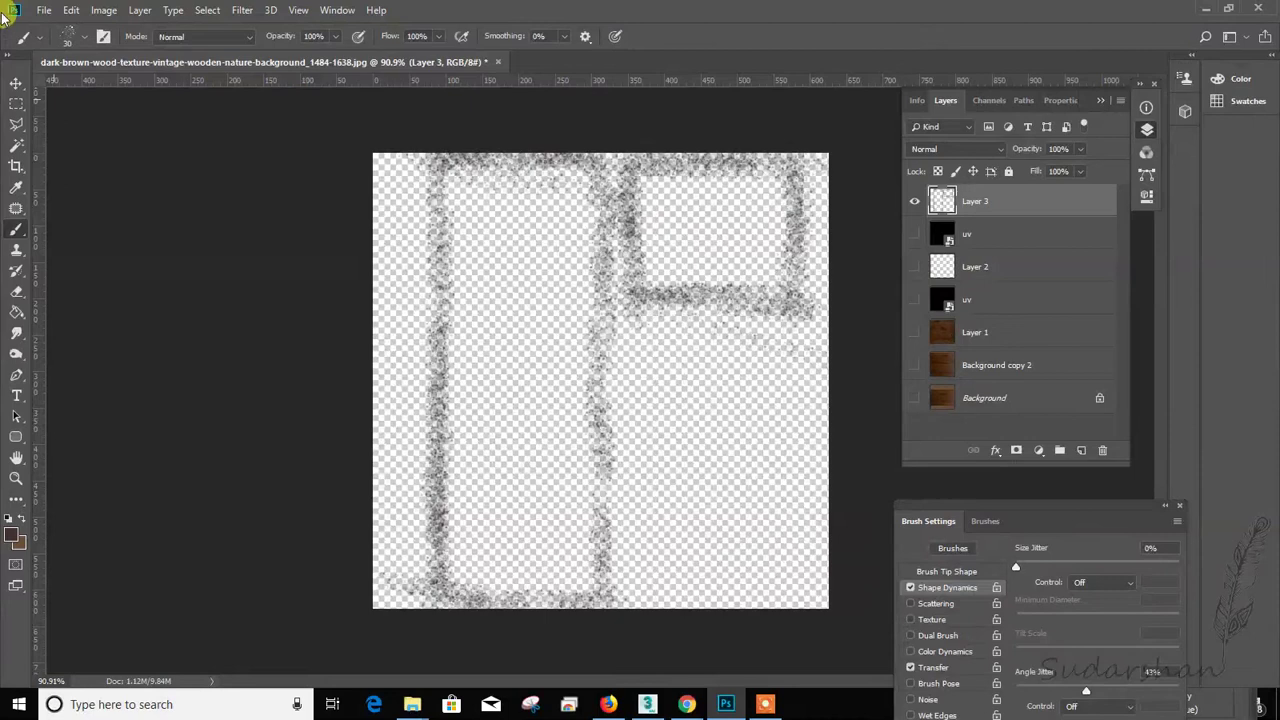
pyautogui.click(45, 14)
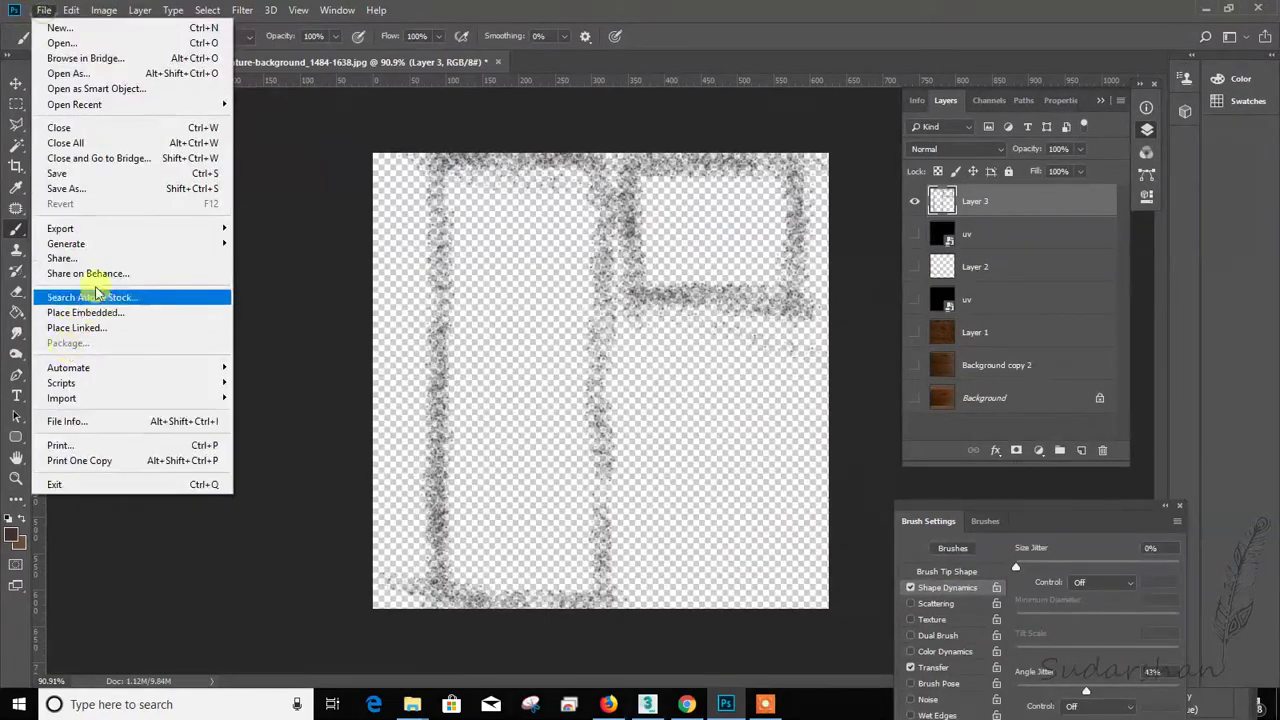
pyautogui.click(86, 183)
pyautogui.click(300, 431)
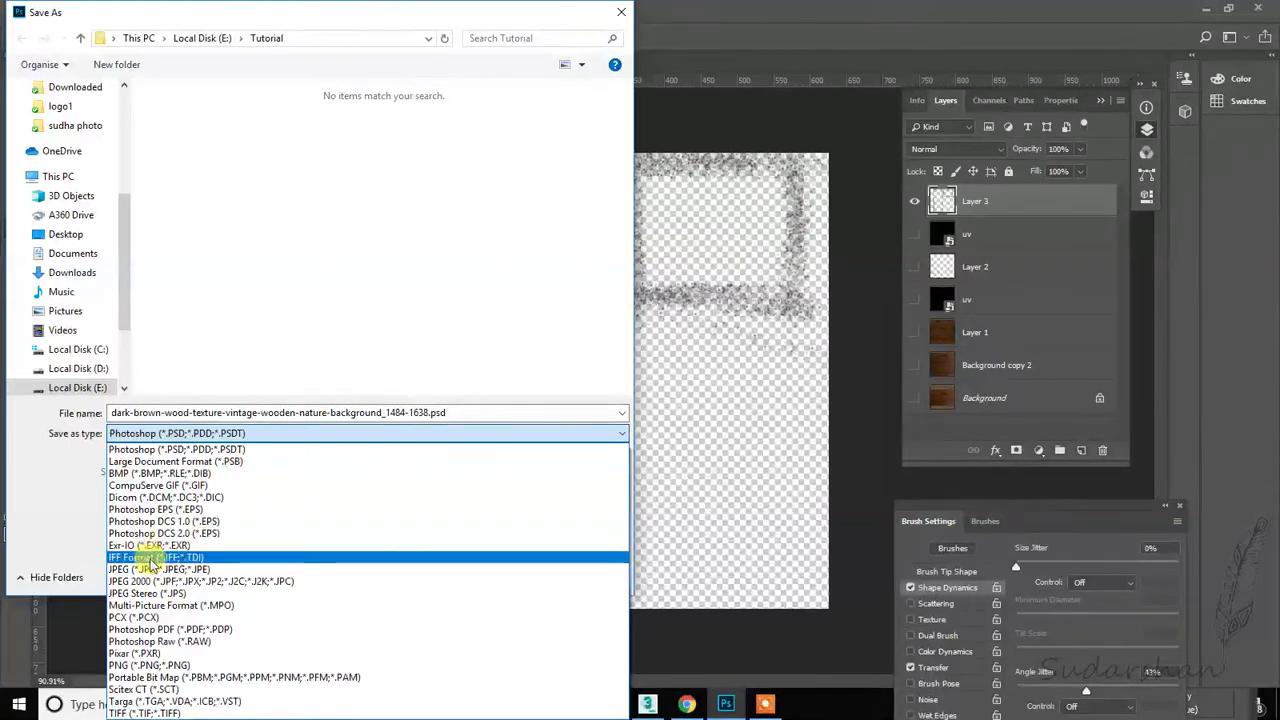
pyautogui.click(165, 665)
pyautogui.click(178, 413)
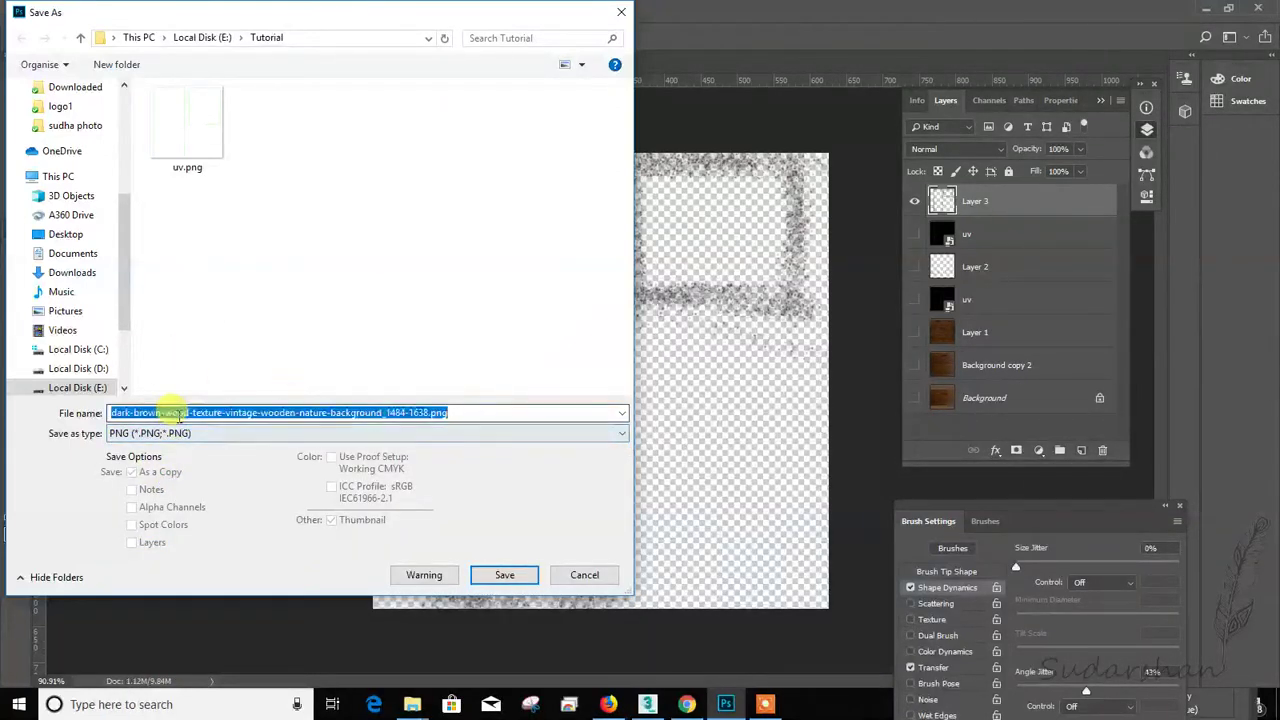
pyautogui.moveTo(130, 413); pyautogui.dragTo(352, 413)
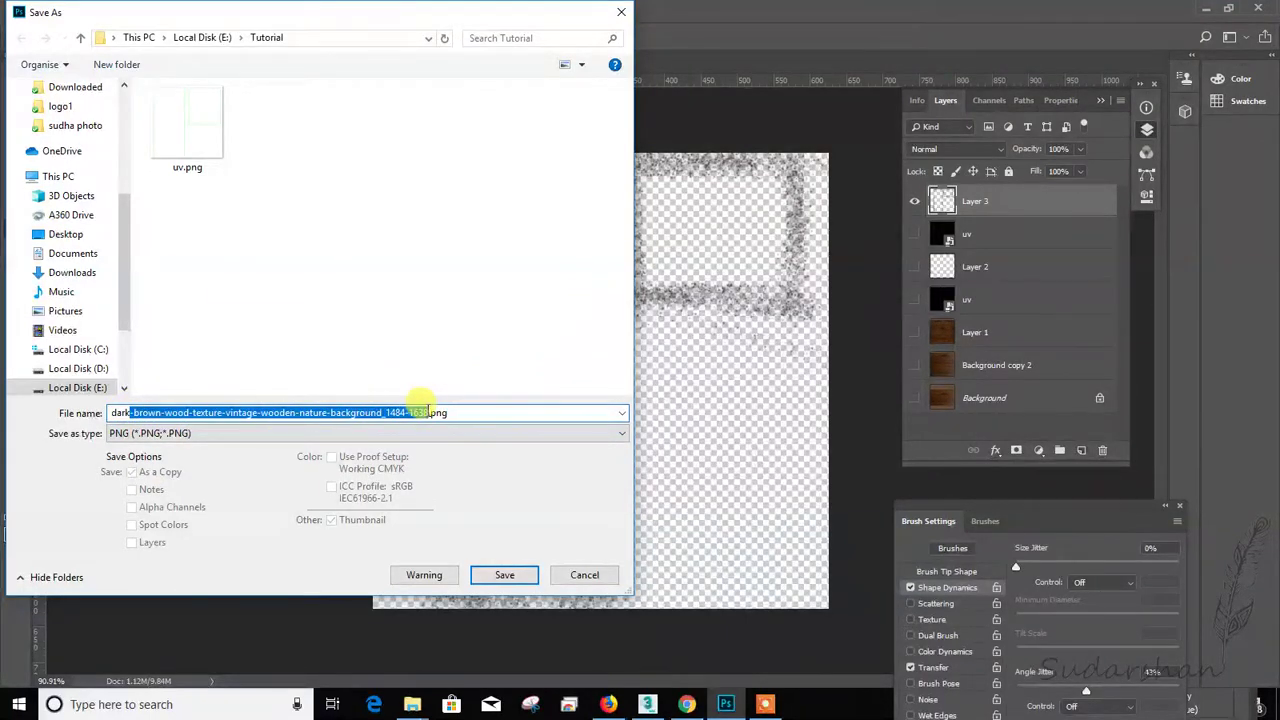
pyautogui.press('BackSpace')
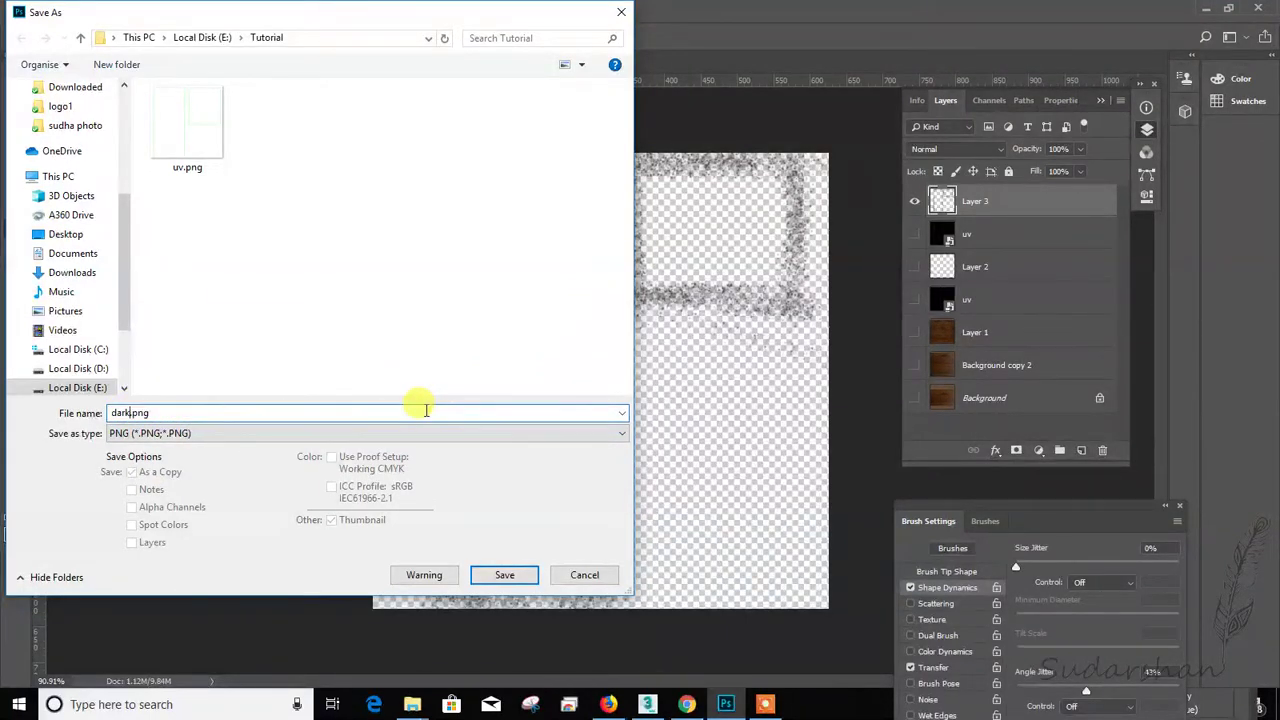
pyautogui.click(501, 584)
pyautogui.click(740, 205)
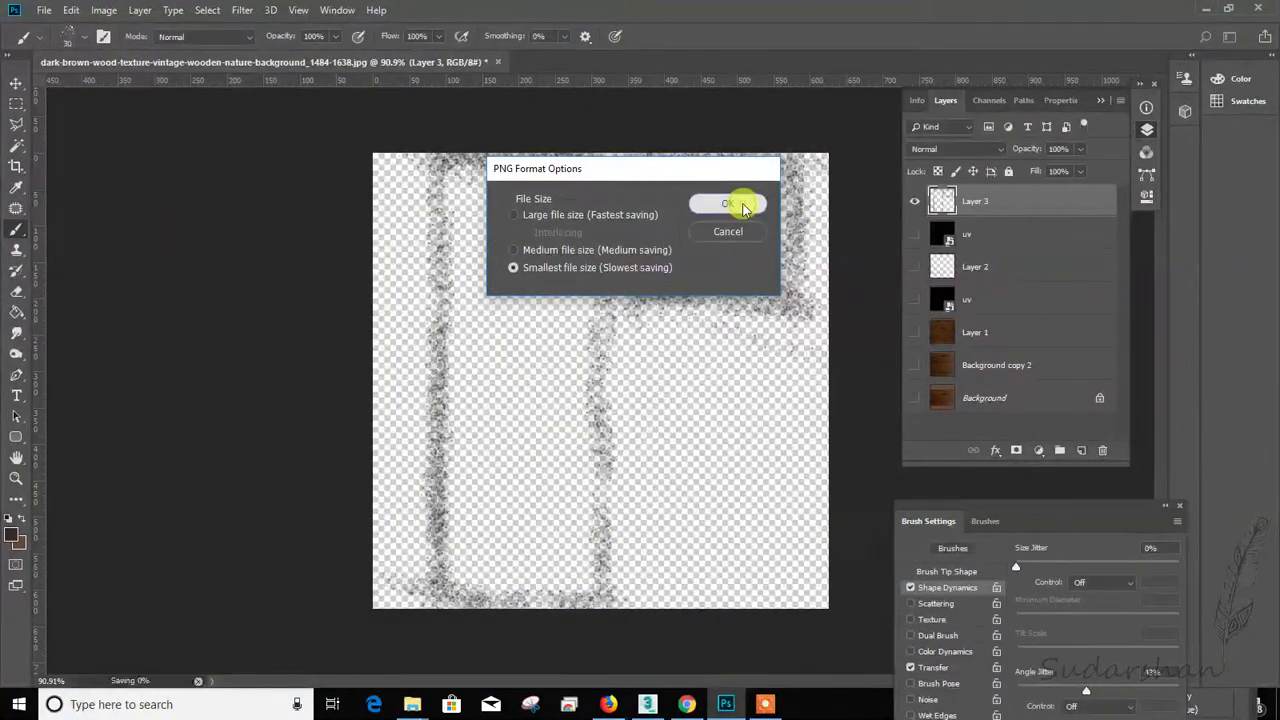
# Step: Switch to 3ds Max and replace Material #2's diffuse bitmap with a Composite map, keeping the old map as sub-map
pyautogui.click(1210, 13)
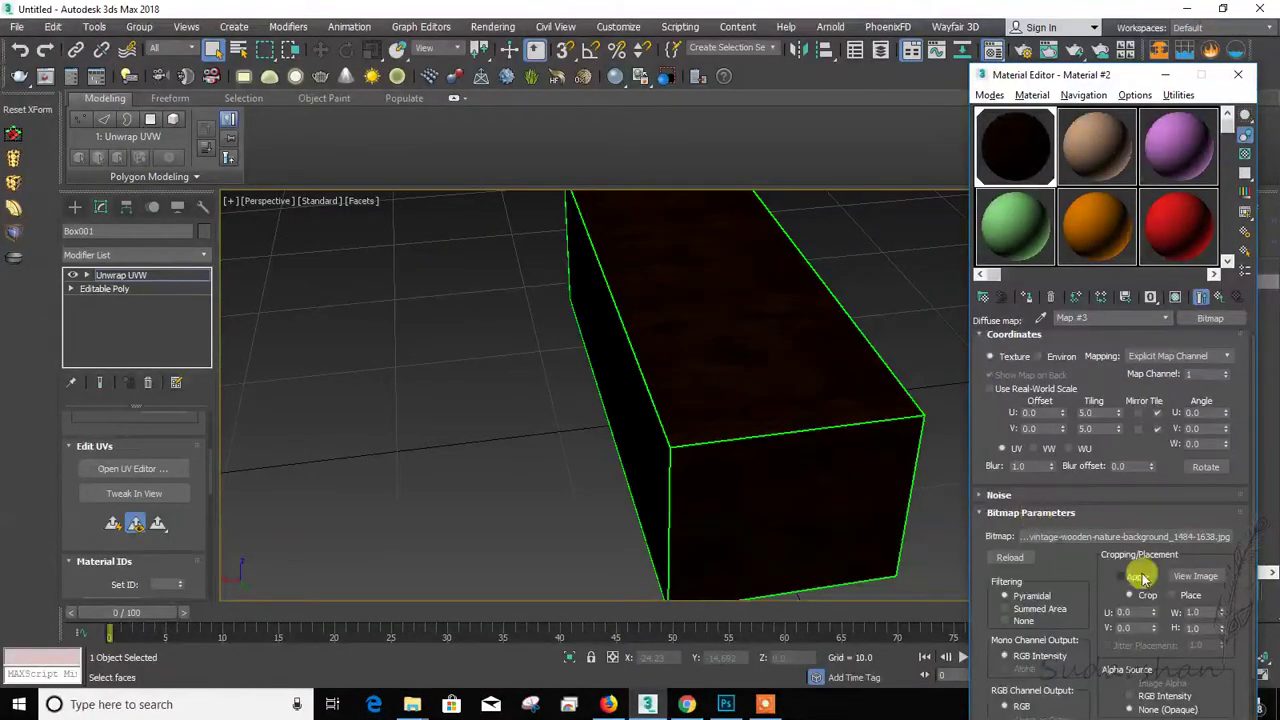
pyautogui.click(1223, 298)
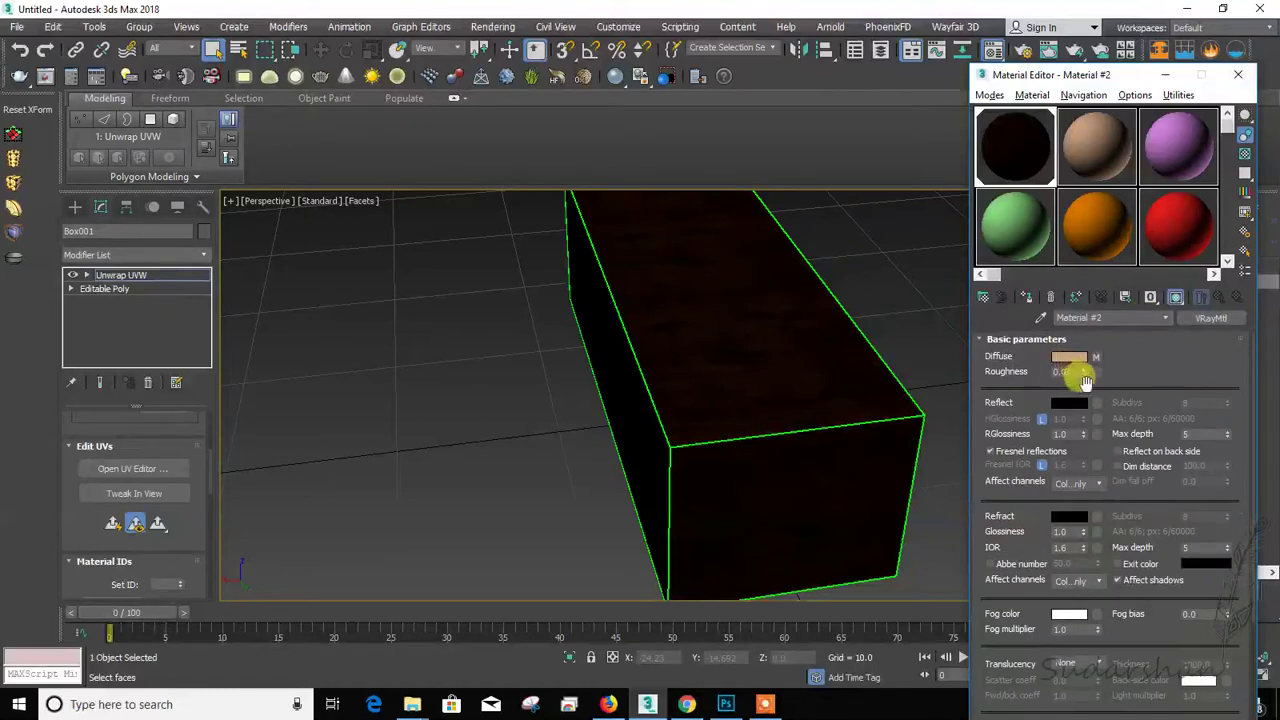
pyautogui.click(1097, 358)
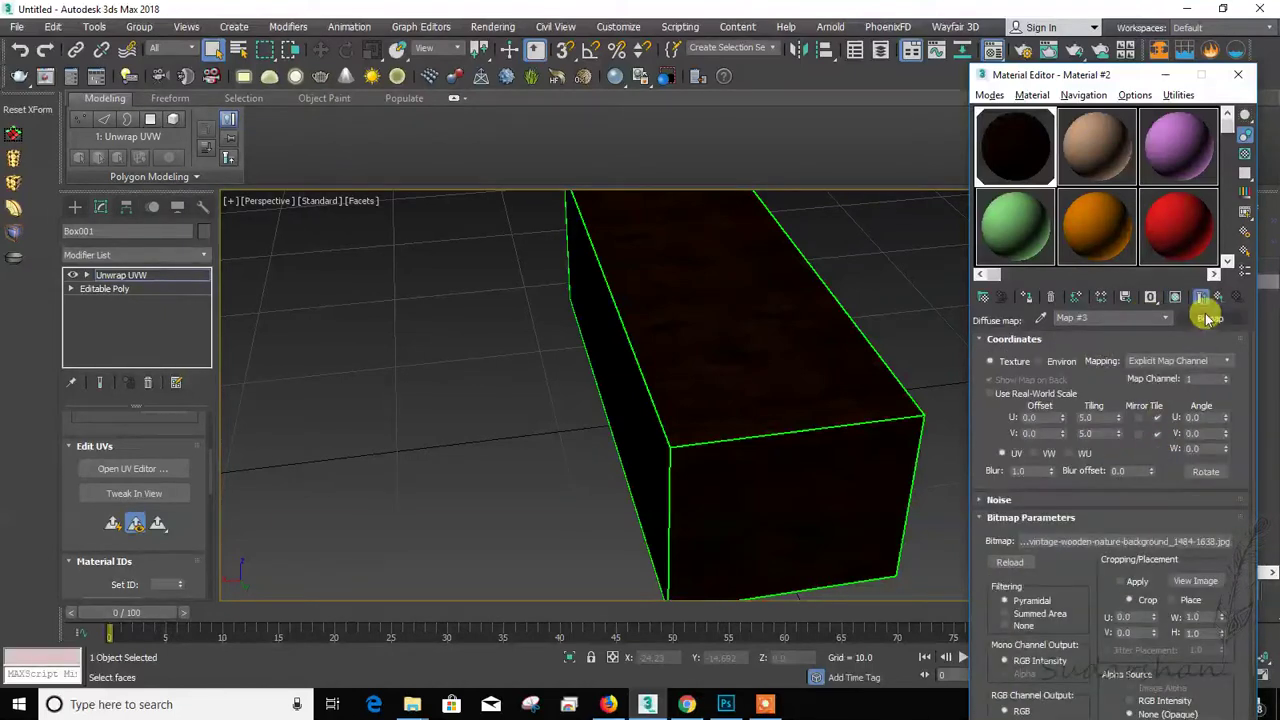
pyautogui.click(1205, 322)
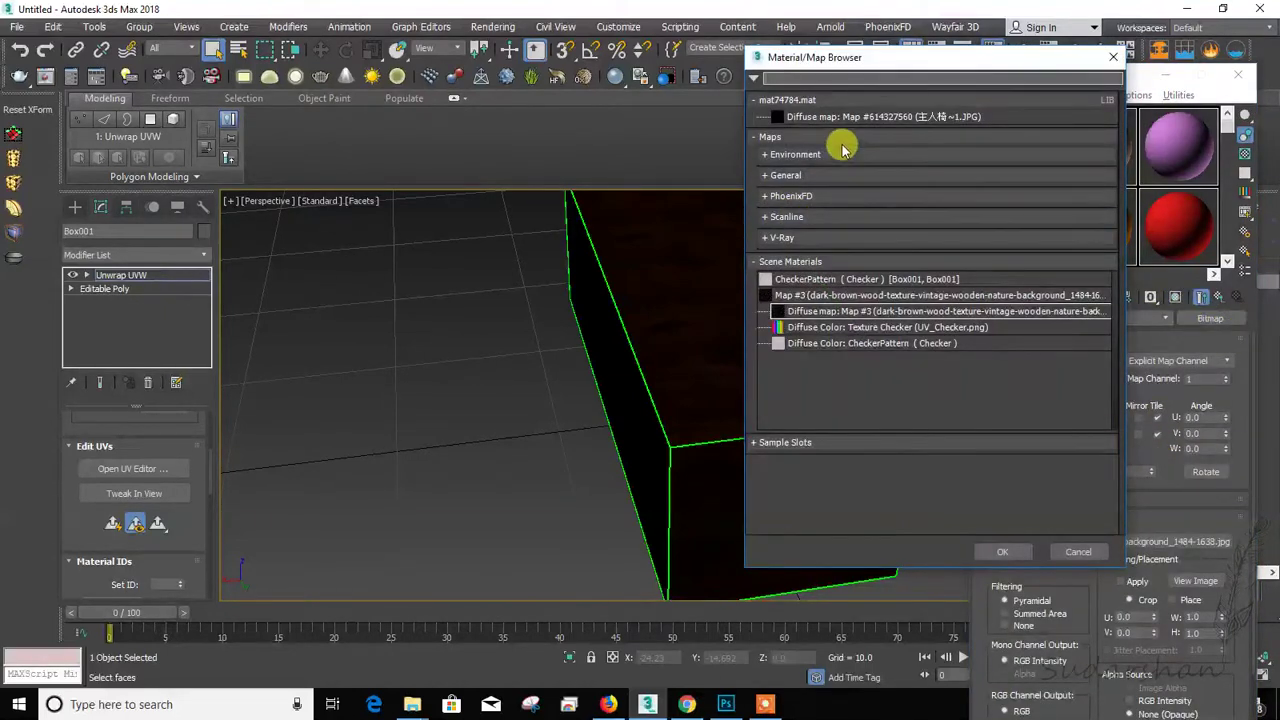
pyautogui.click(800, 175)
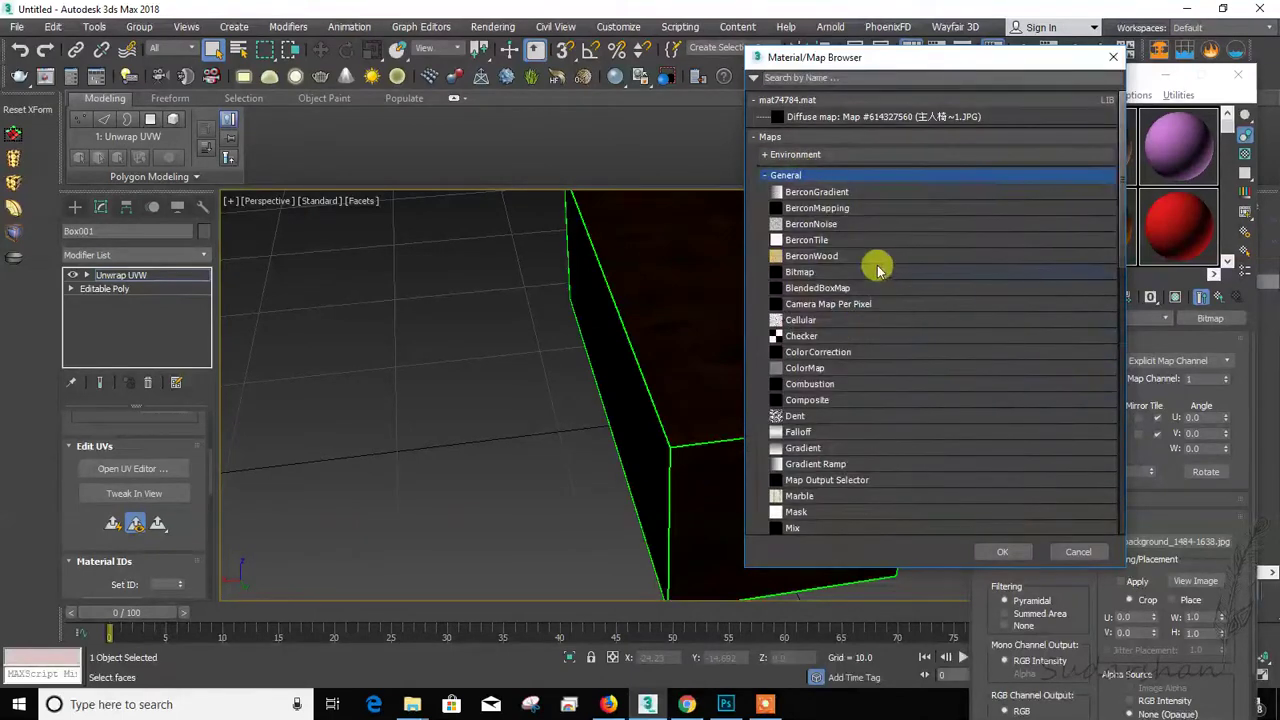
pyautogui.doubleClick(829, 401)
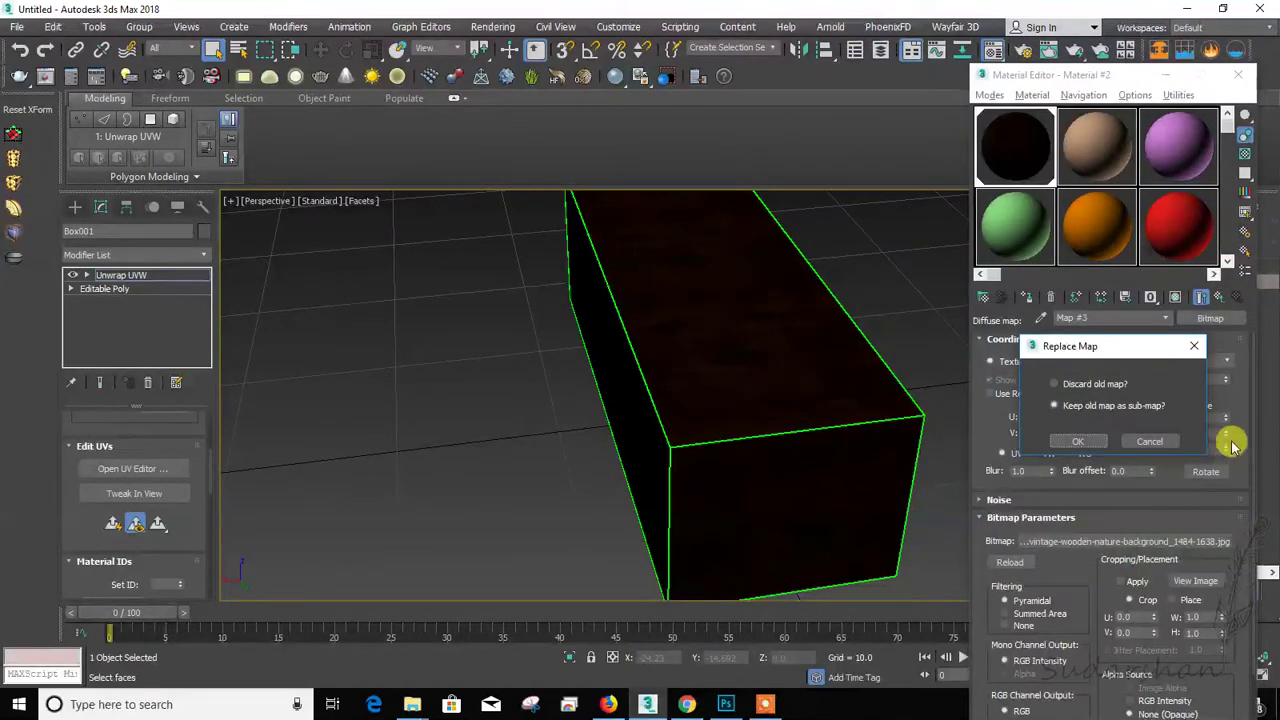
pyautogui.click(1078, 441)
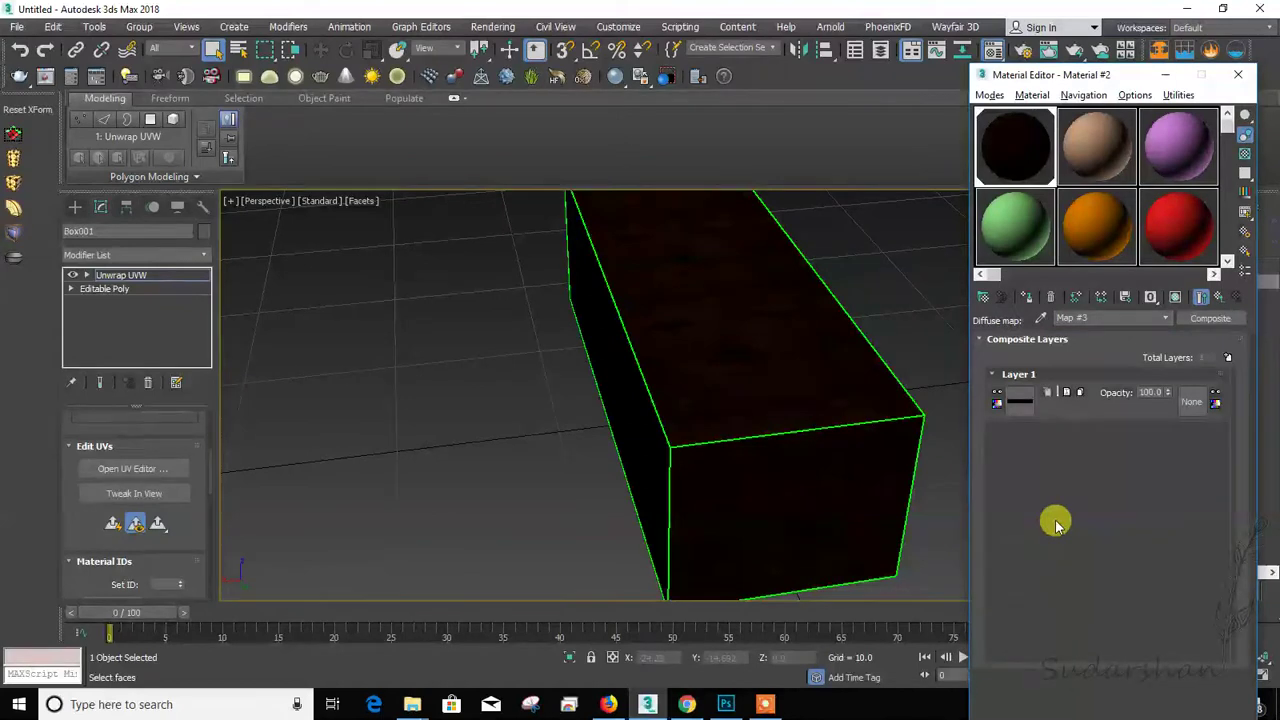
# Step: Collapse the box's Unwrap UVW modifier into the Editable Poly
pyautogui.keyDown('alt'); pyautogui.moveTo(809, 457); pyautogui.dragTo(760, 362, button='middle'); pyautogui.keyUp('alt')
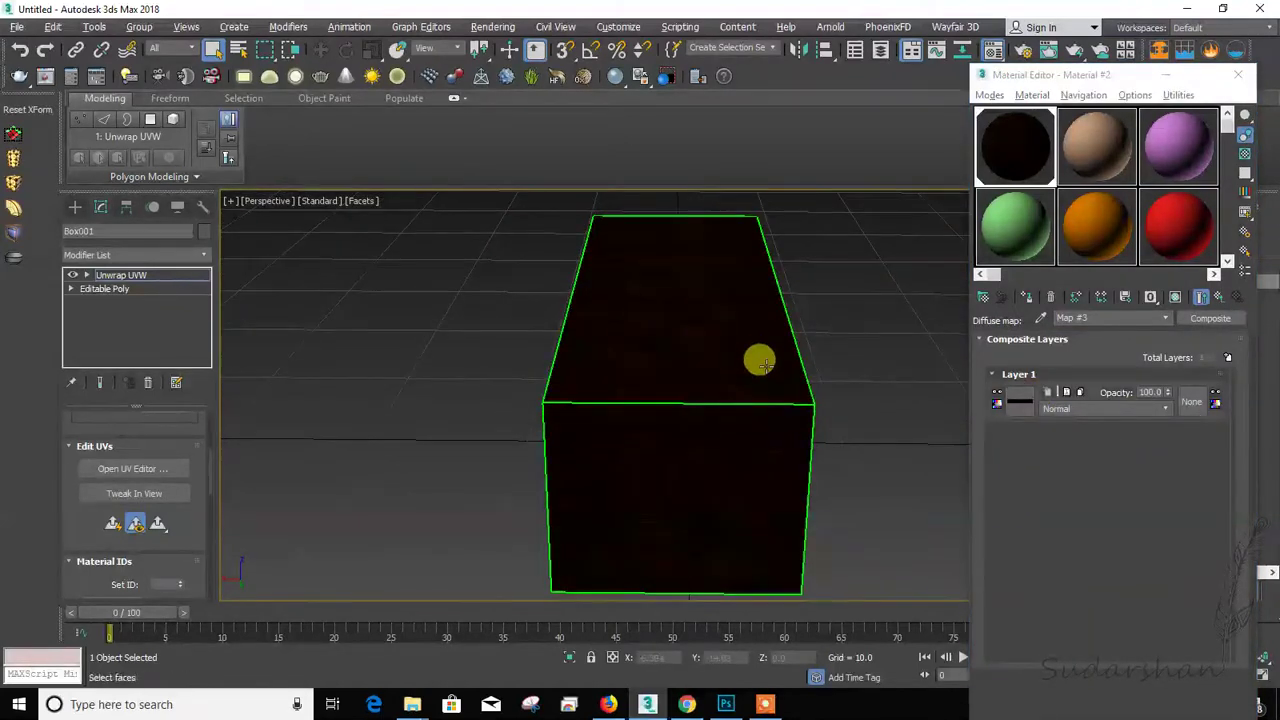
pyautogui.rightClick(112, 274)
pyautogui.click(169, 419)
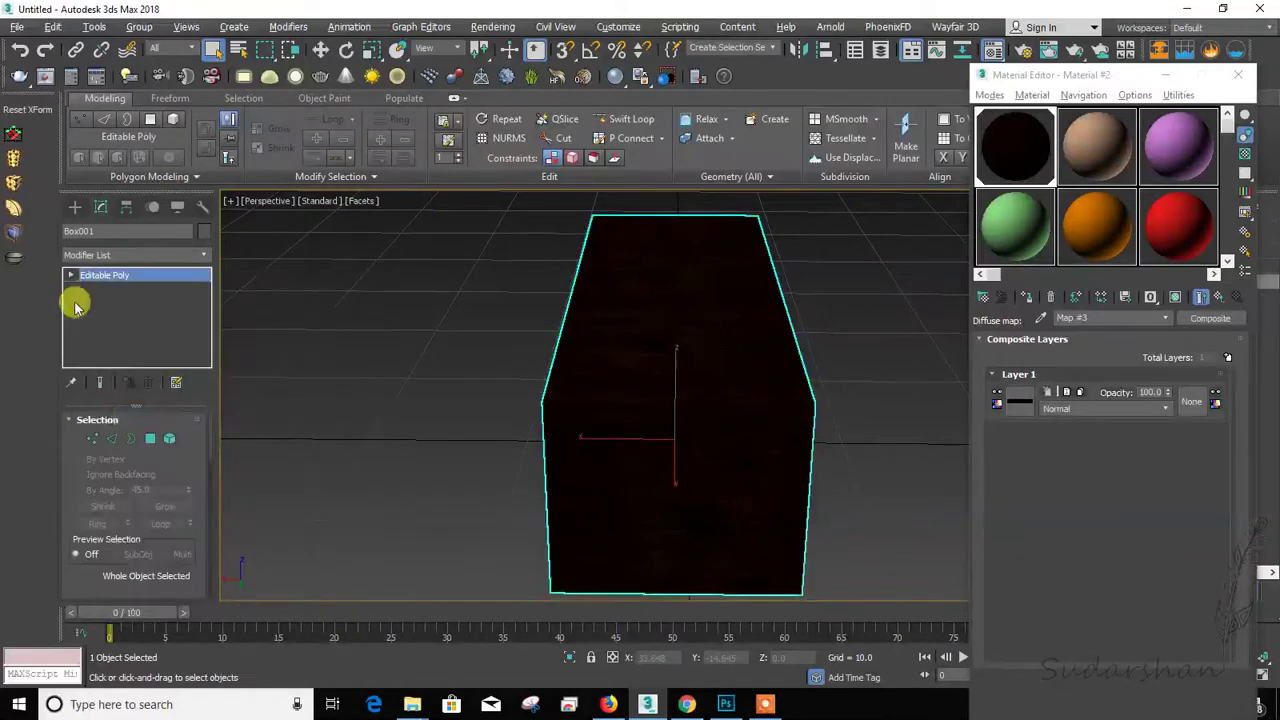
pyautogui.keyDown('alt'); pyautogui.moveTo(742, 476); pyautogui.dragTo(731, 417, button='middle'); pyautogui.keyUp('alt')
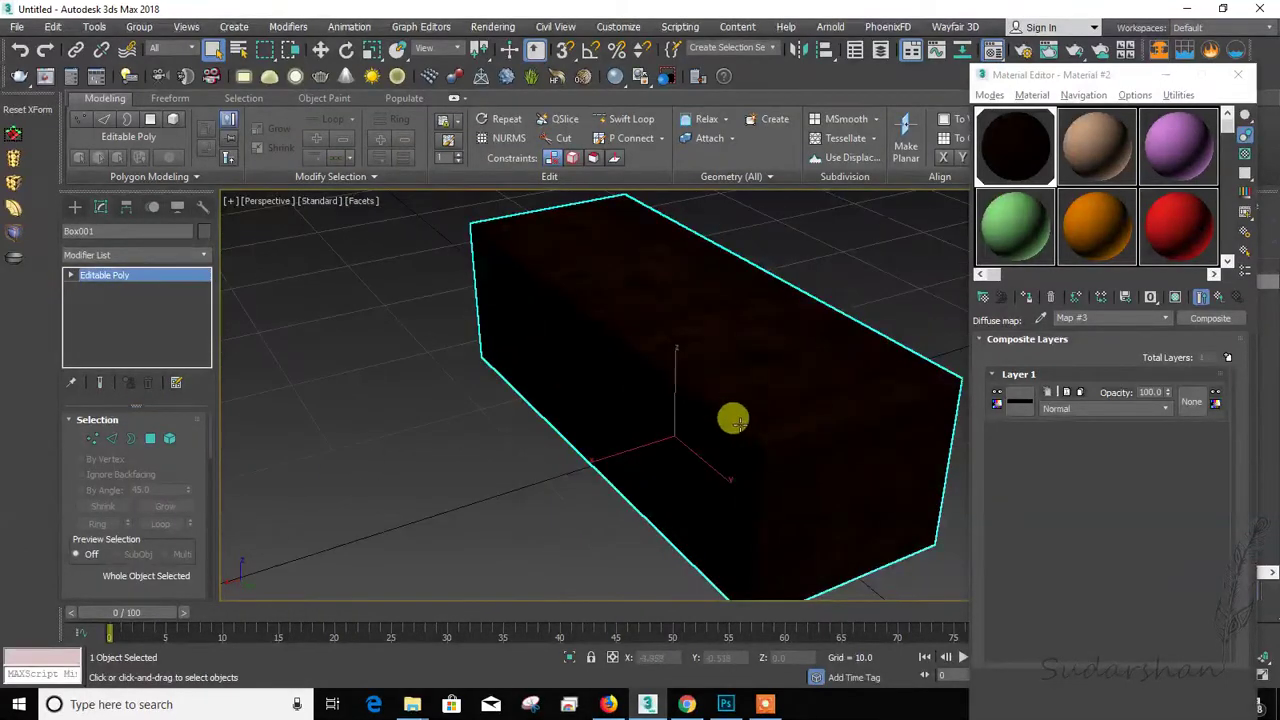
# Step: Add a second layer to the Composite map and load dark.png from the Tutorial folder as its bitmap
pyautogui.click(1228, 358)
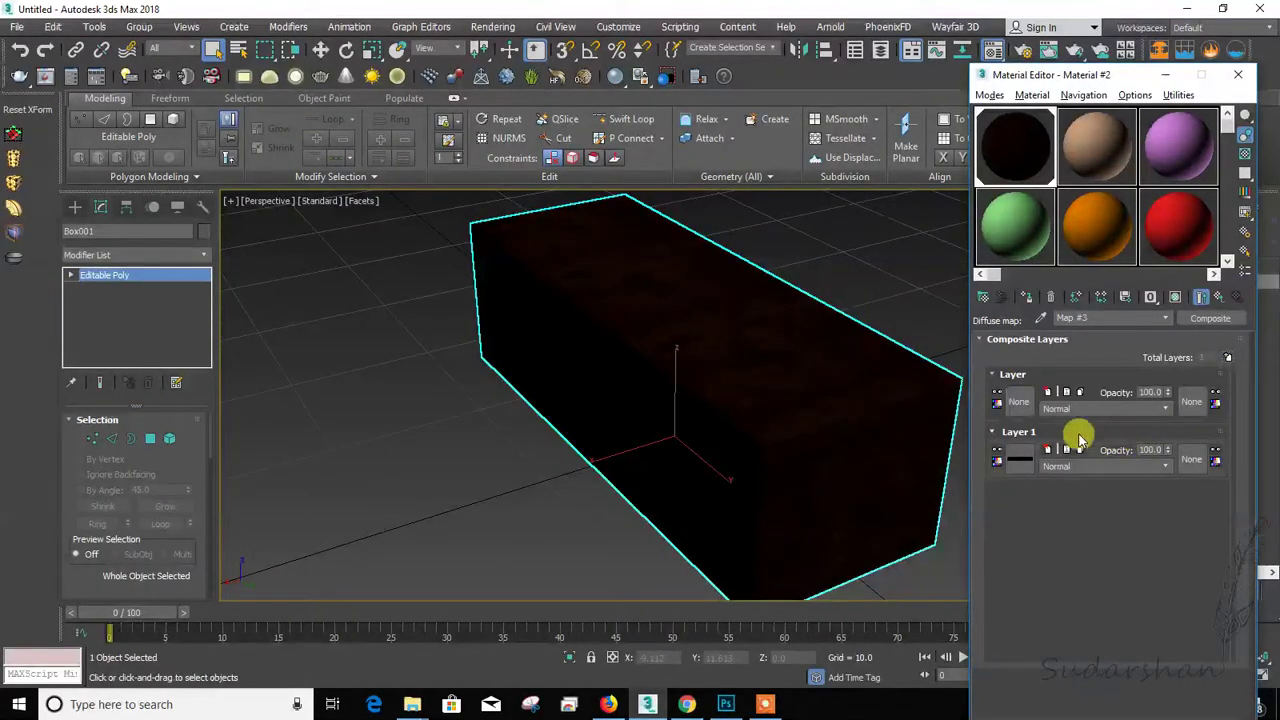
pyautogui.click(1025, 410)
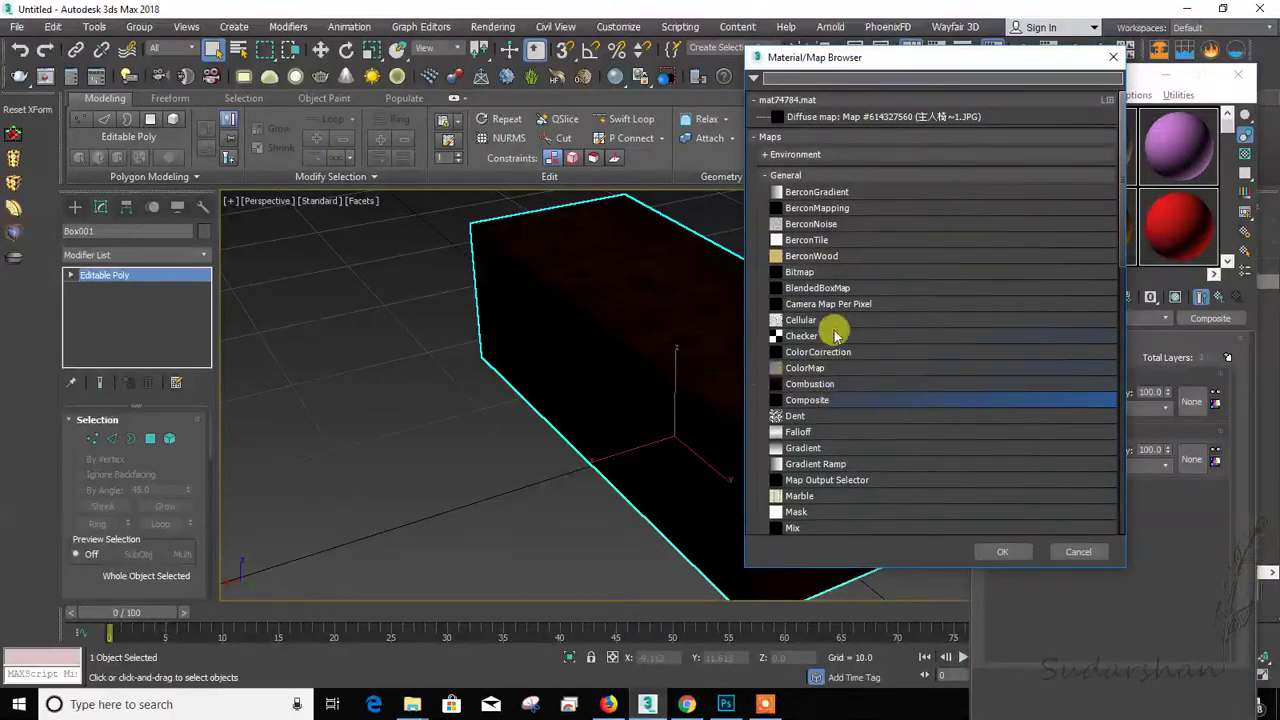
pyautogui.doubleClick(797, 272)
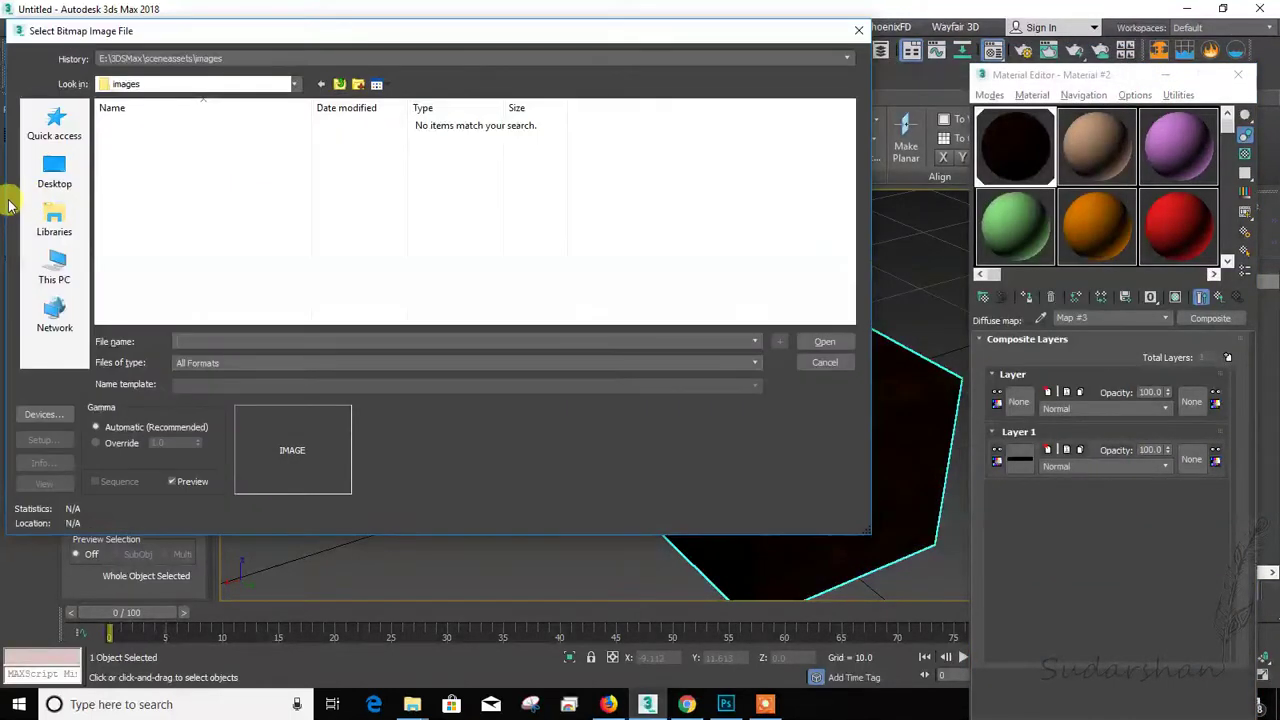
pyautogui.click(341, 85)
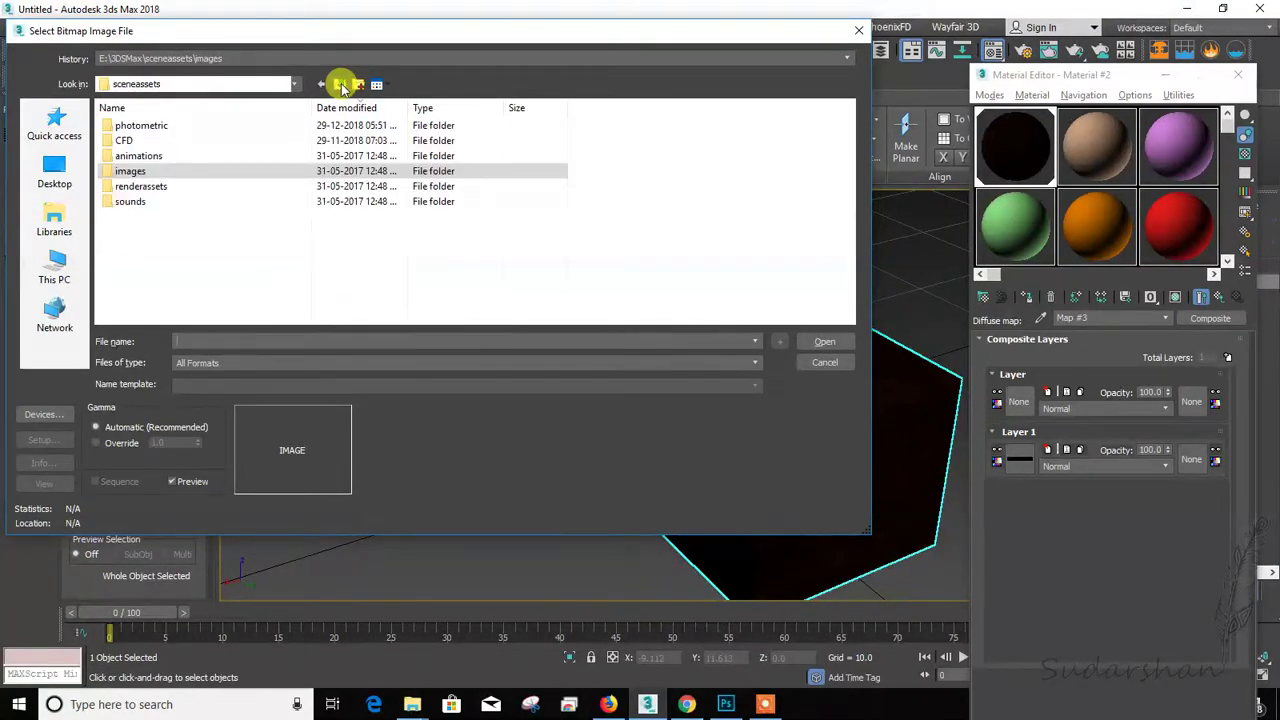
pyautogui.click(341, 85)
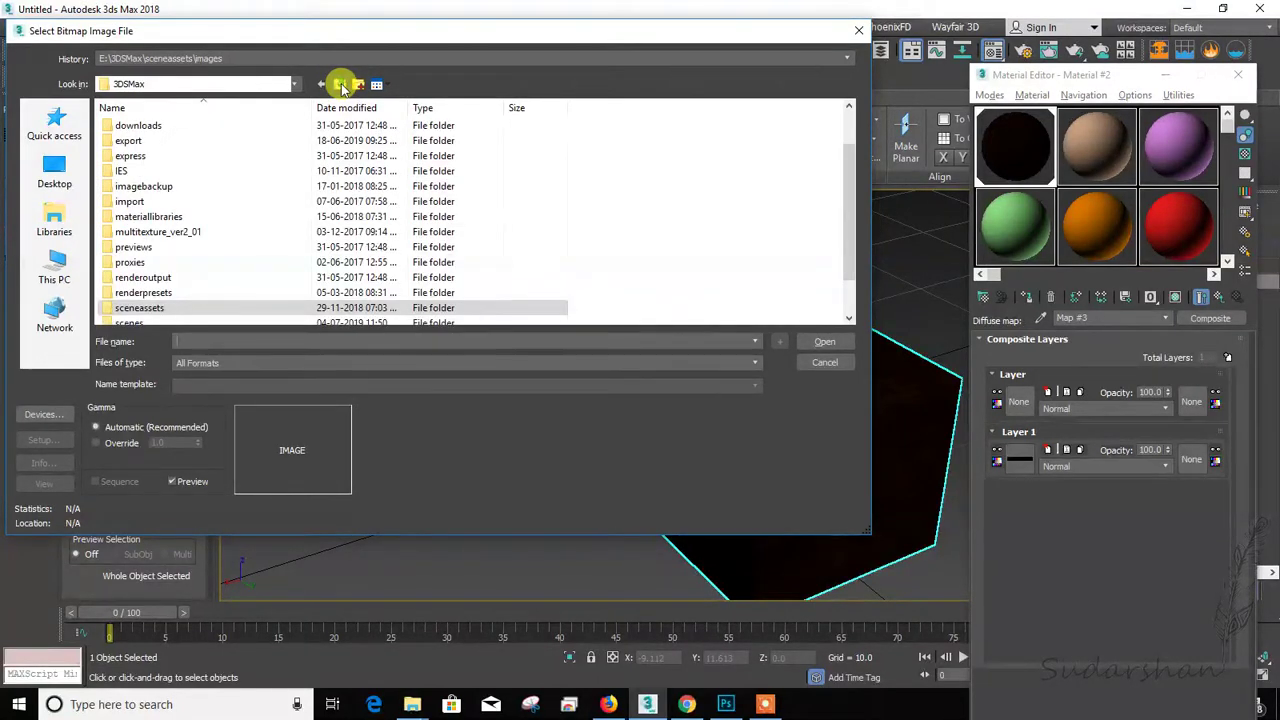
pyautogui.click(858, 30)
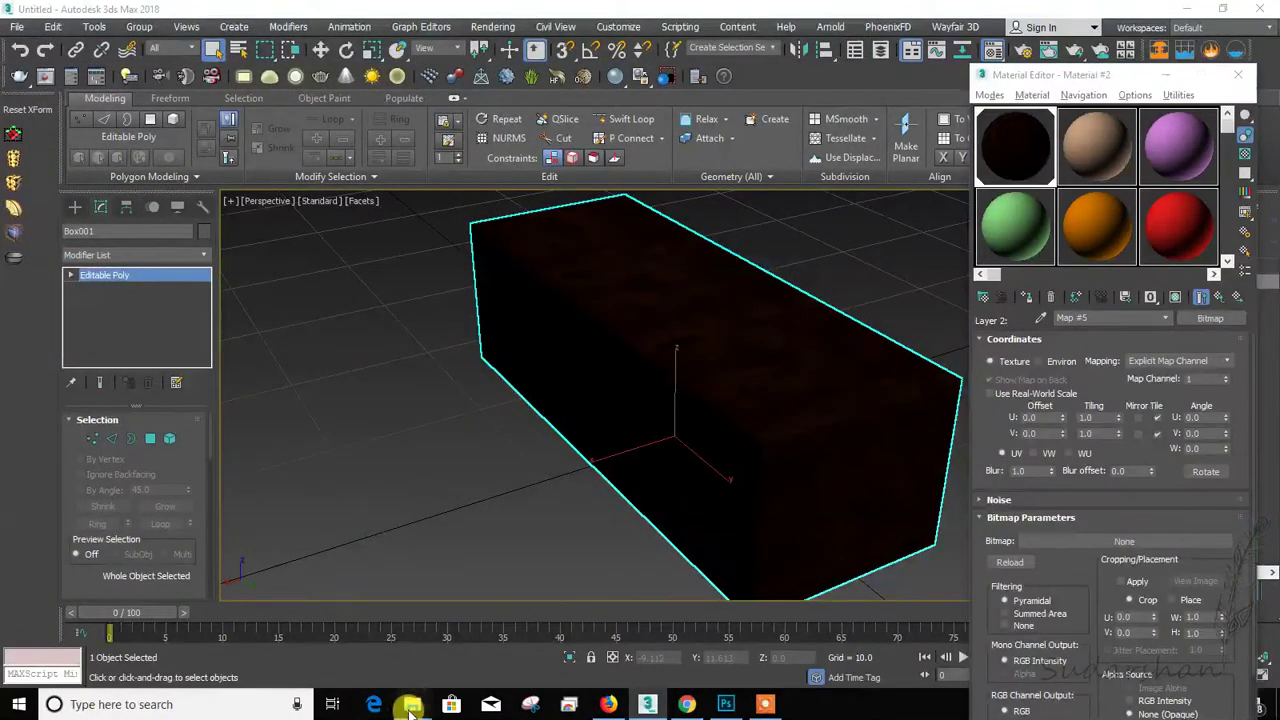
pyautogui.moveTo(408, 708)
pyautogui.click(357, 646)
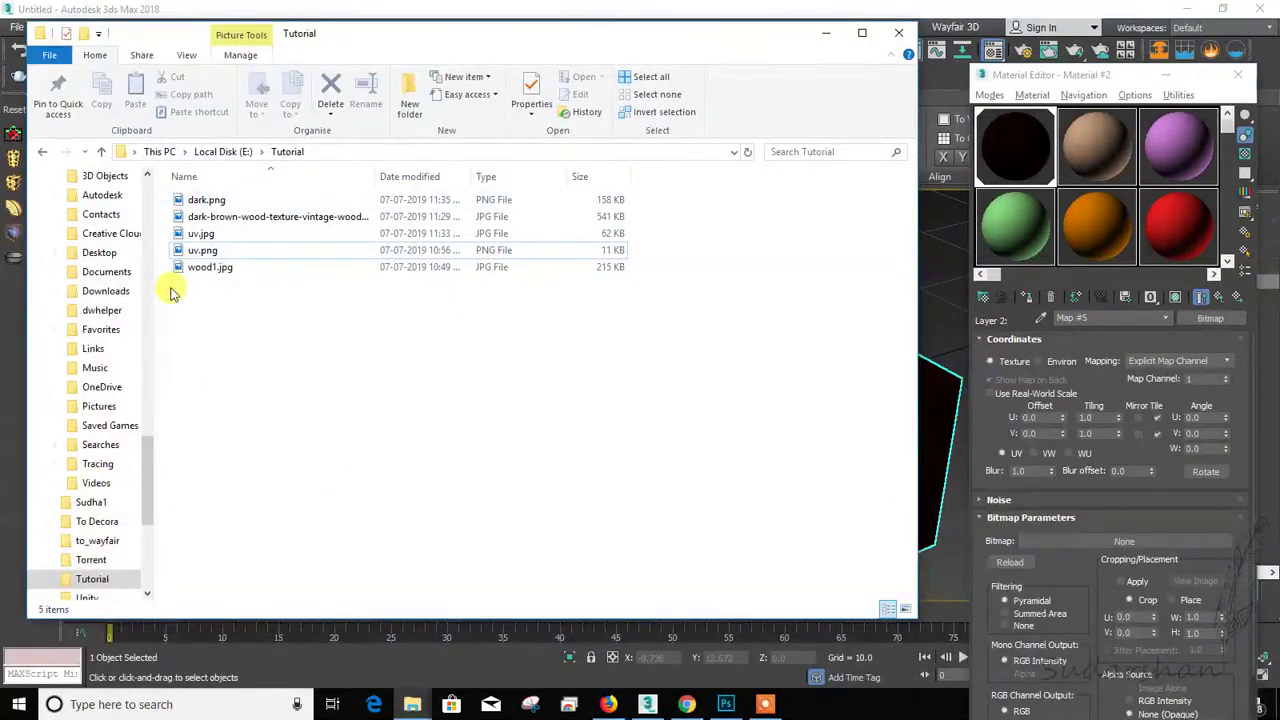
pyautogui.moveTo(207, 200); pyautogui.dragTo(1092, 551)
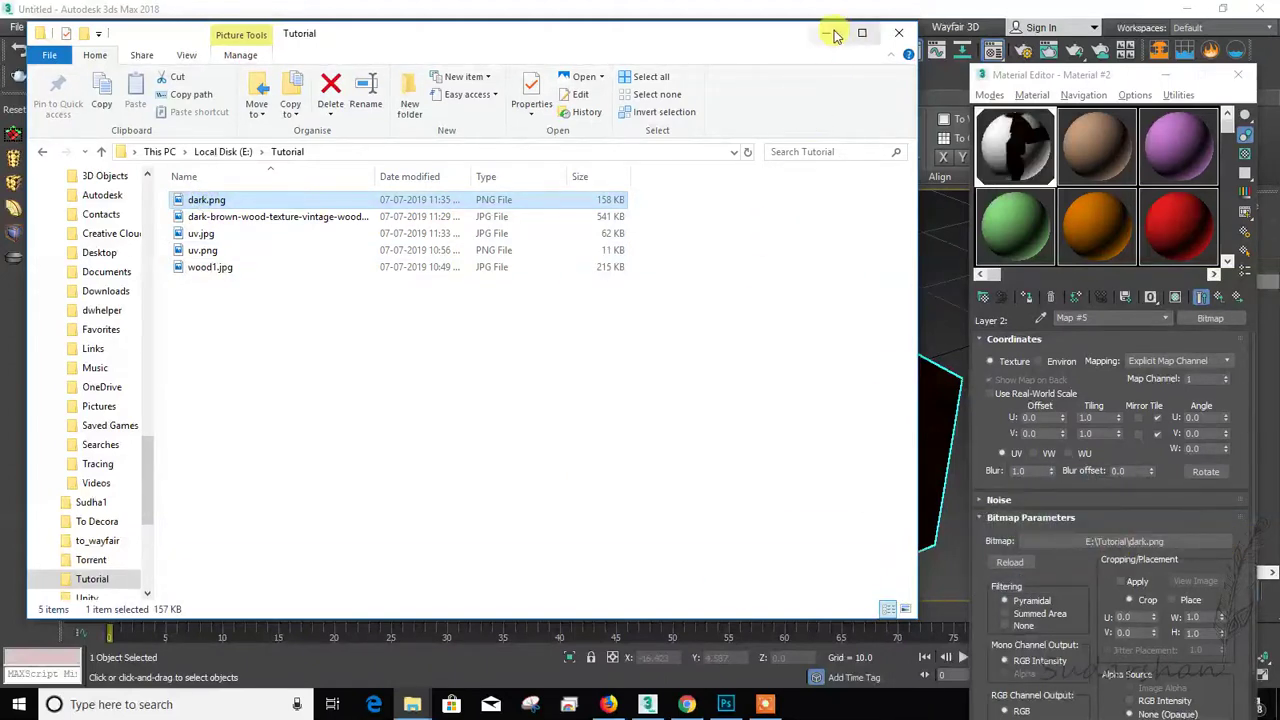
pyautogui.click(826, 33)
# Step: Set the dark.png map's blur to 0.01 and map channel to 2, and show it on the box
pyautogui.doubleClick(1027, 470)
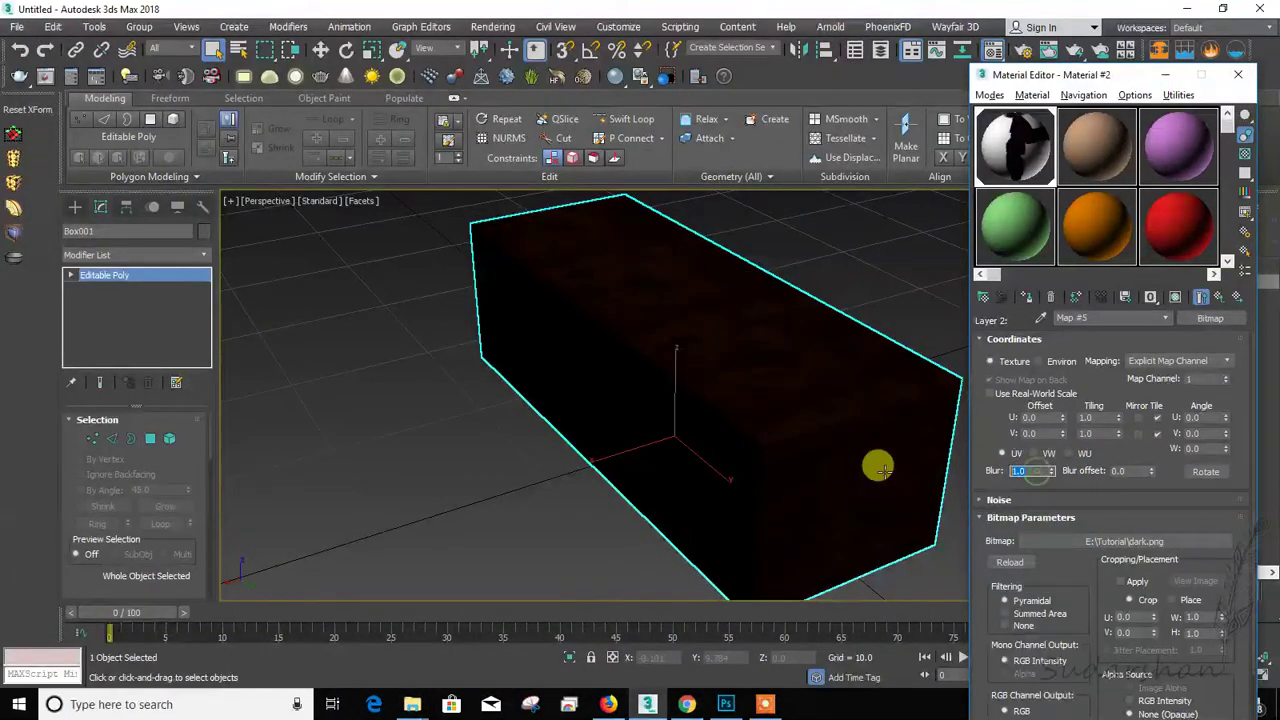
pyautogui.write('0.01')
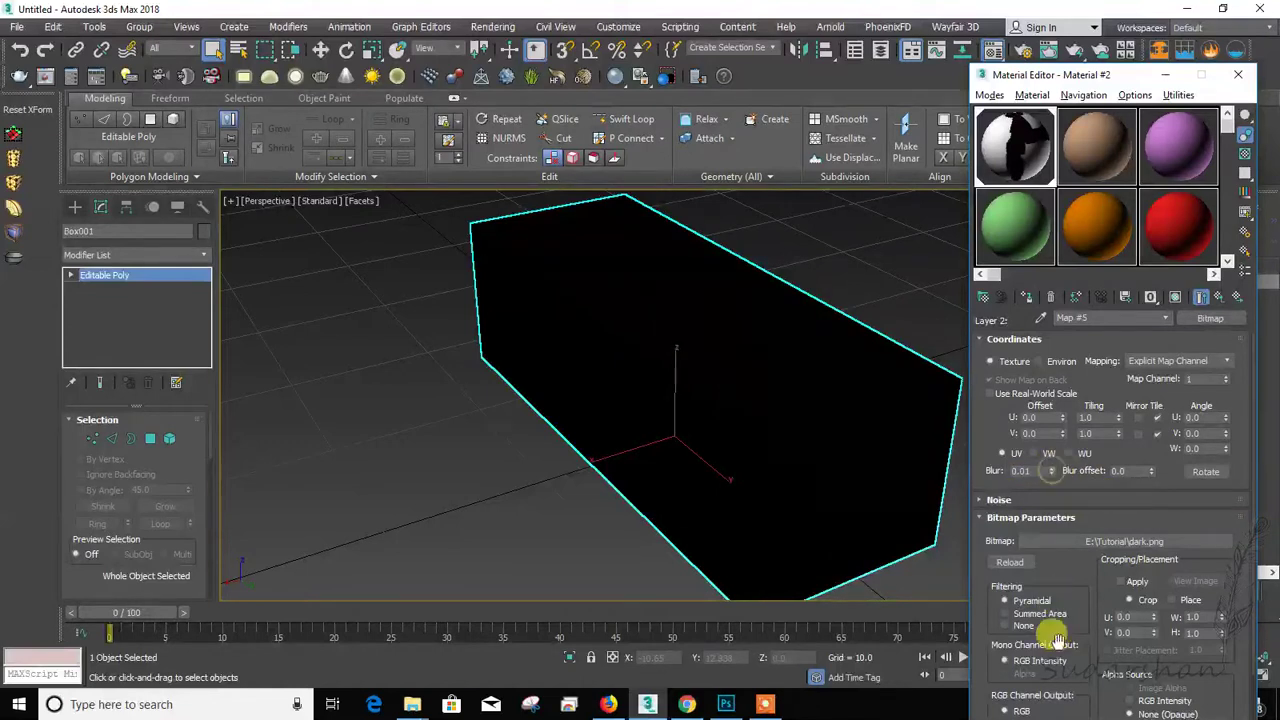
pyautogui.press('Return')
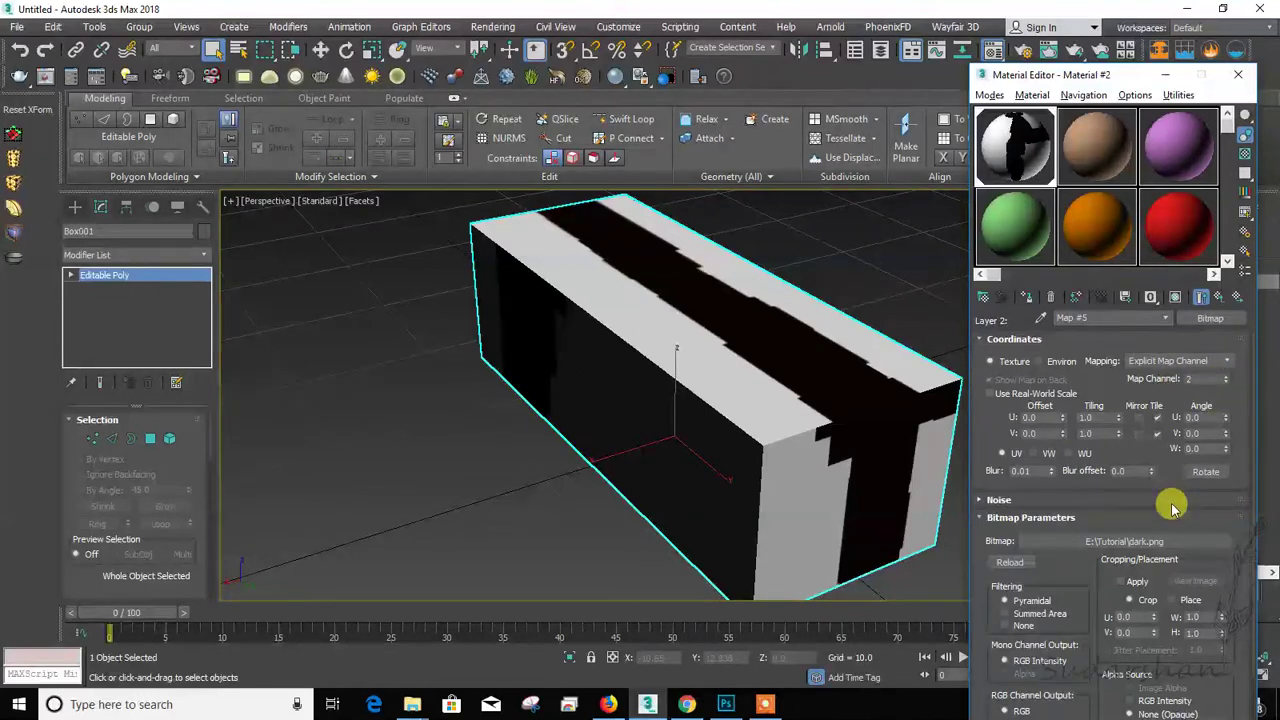
pyautogui.keyDown('alt'); pyautogui.moveTo(831, 491); pyautogui.dragTo(786, 371, button='middle'); pyautogui.keyUp('alt')
pyautogui.click(1174, 297)
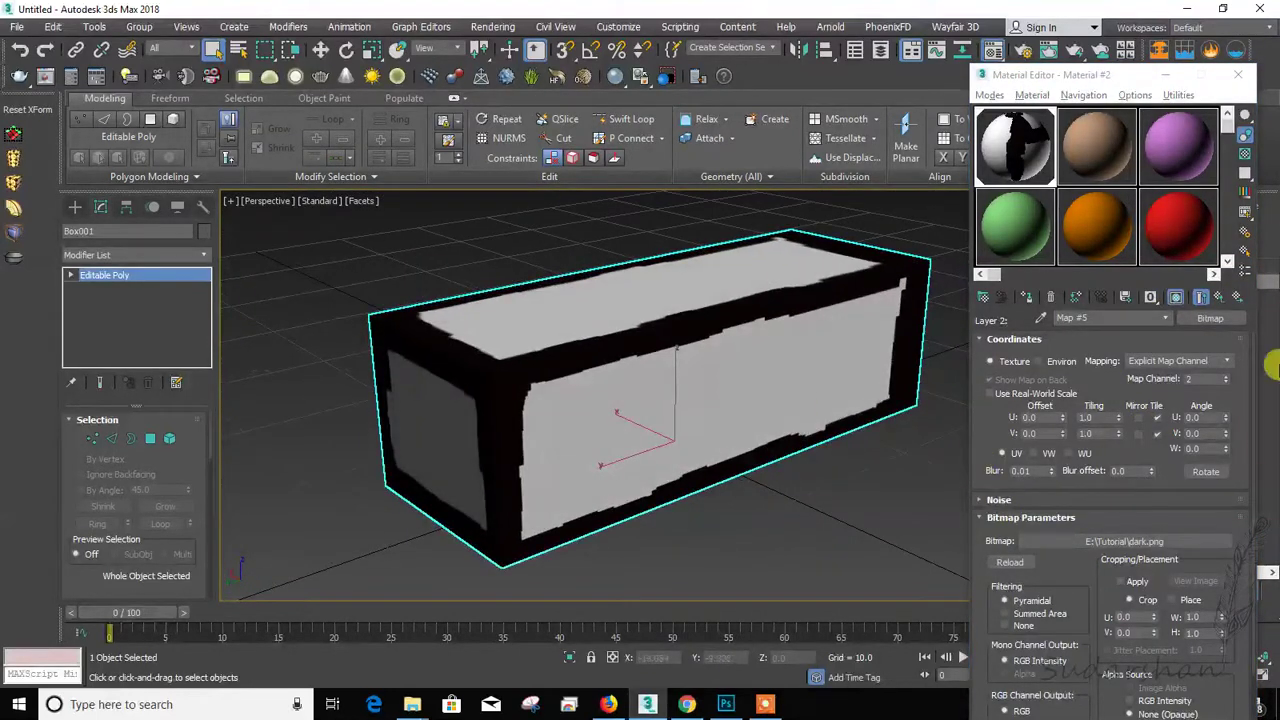
pyautogui.click(1214, 297)
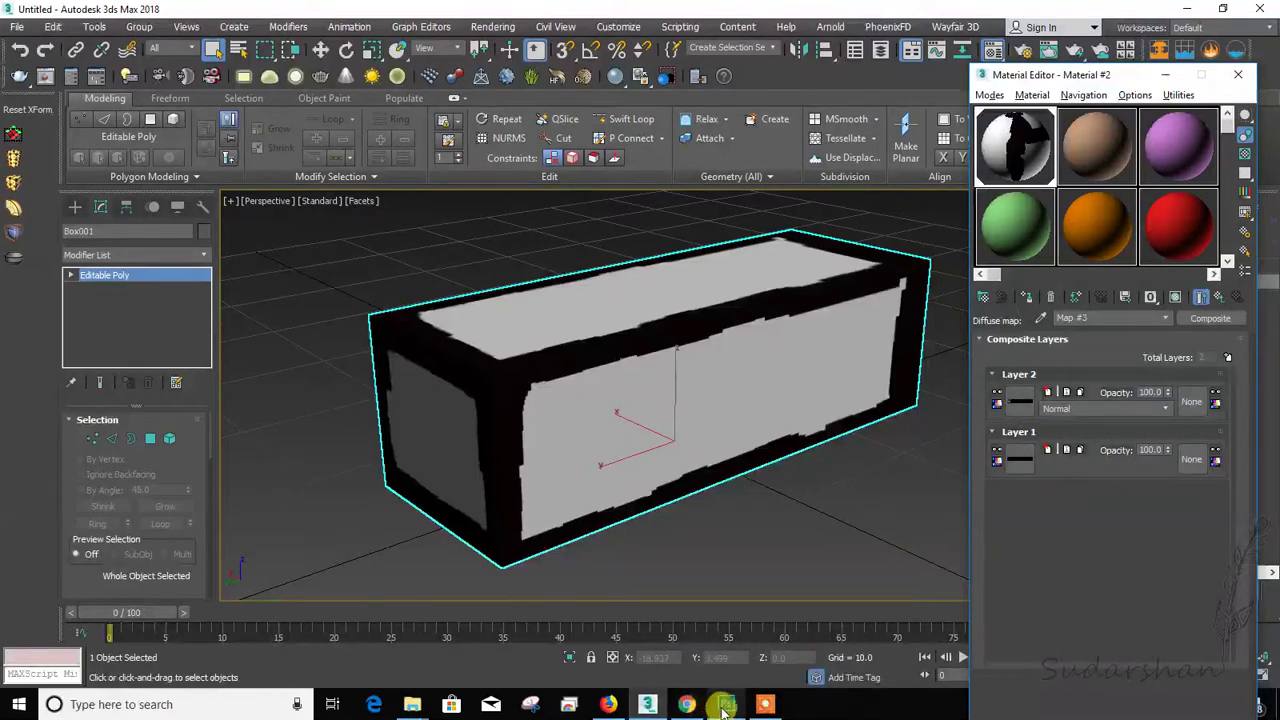
# Step: Show the Composite map in the viewport and check the painted Layer 3 in Photoshop for transparency
pyautogui.moveTo(725, 707)
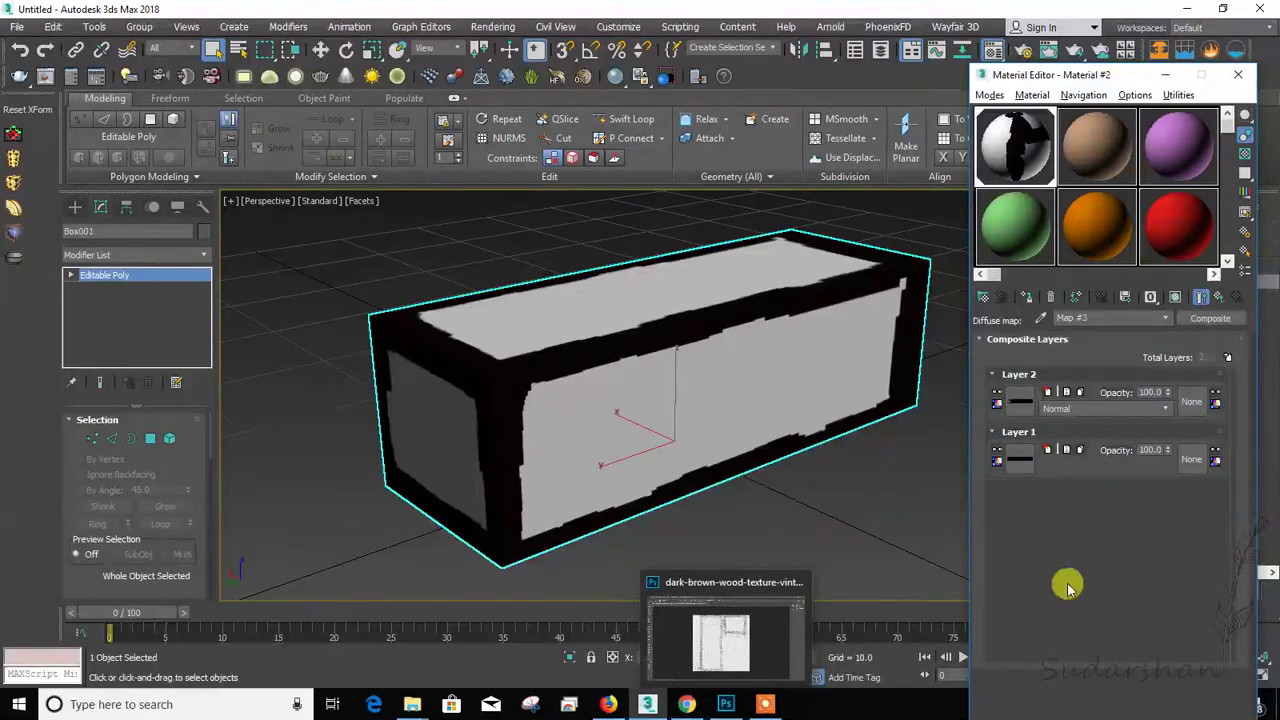
pyautogui.click(1020, 412)
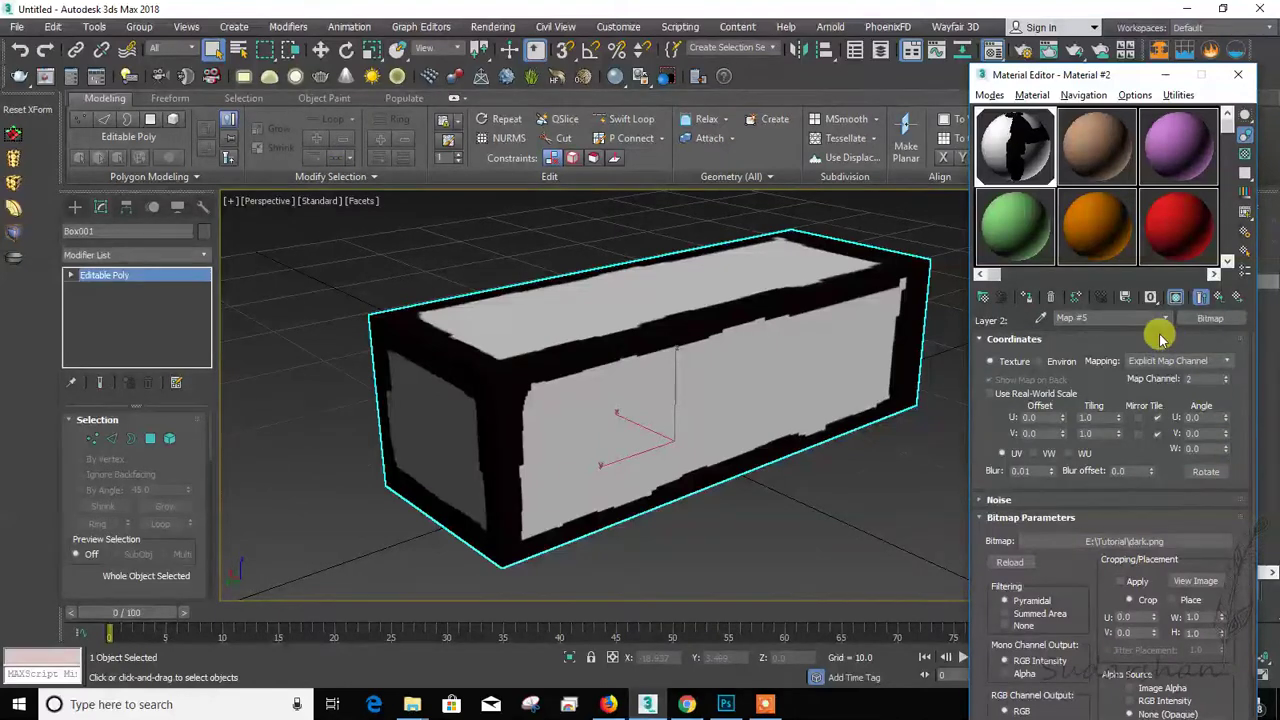
pyautogui.click(1219, 300)
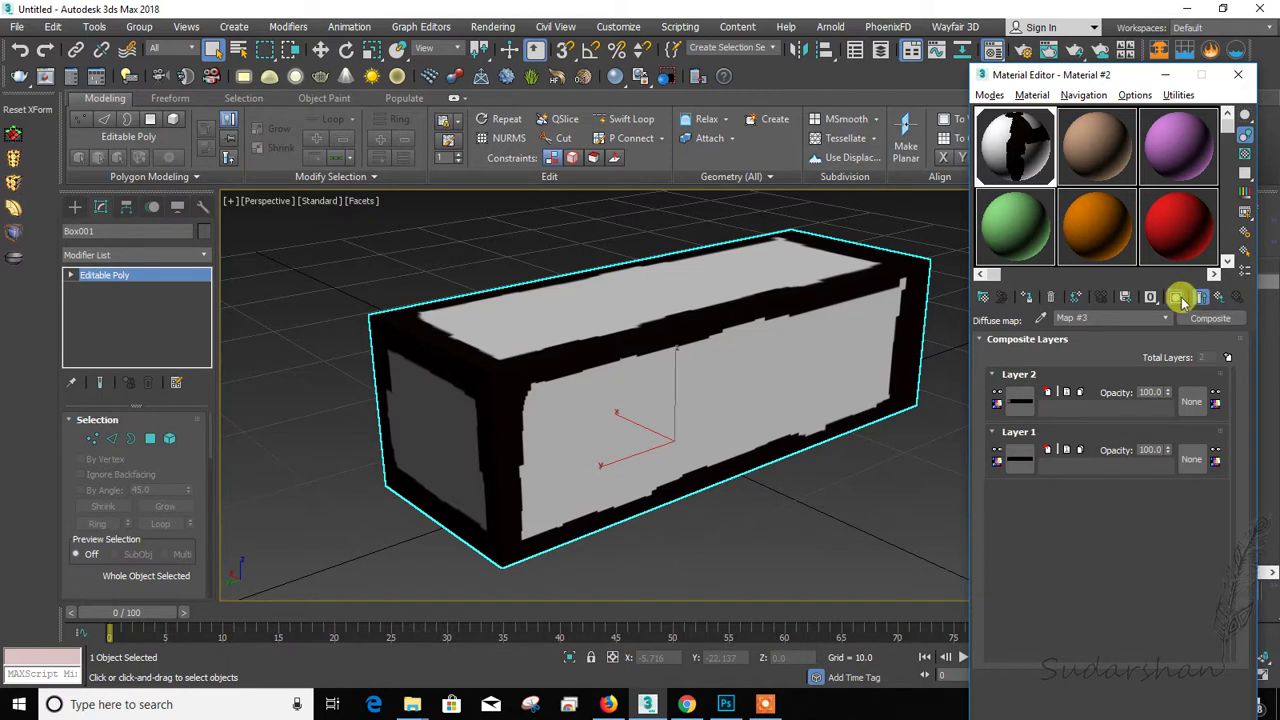
pyautogui.click(1175, 300)
pyautogui.click(1177, 300)
pyautogui.click(725, 704)
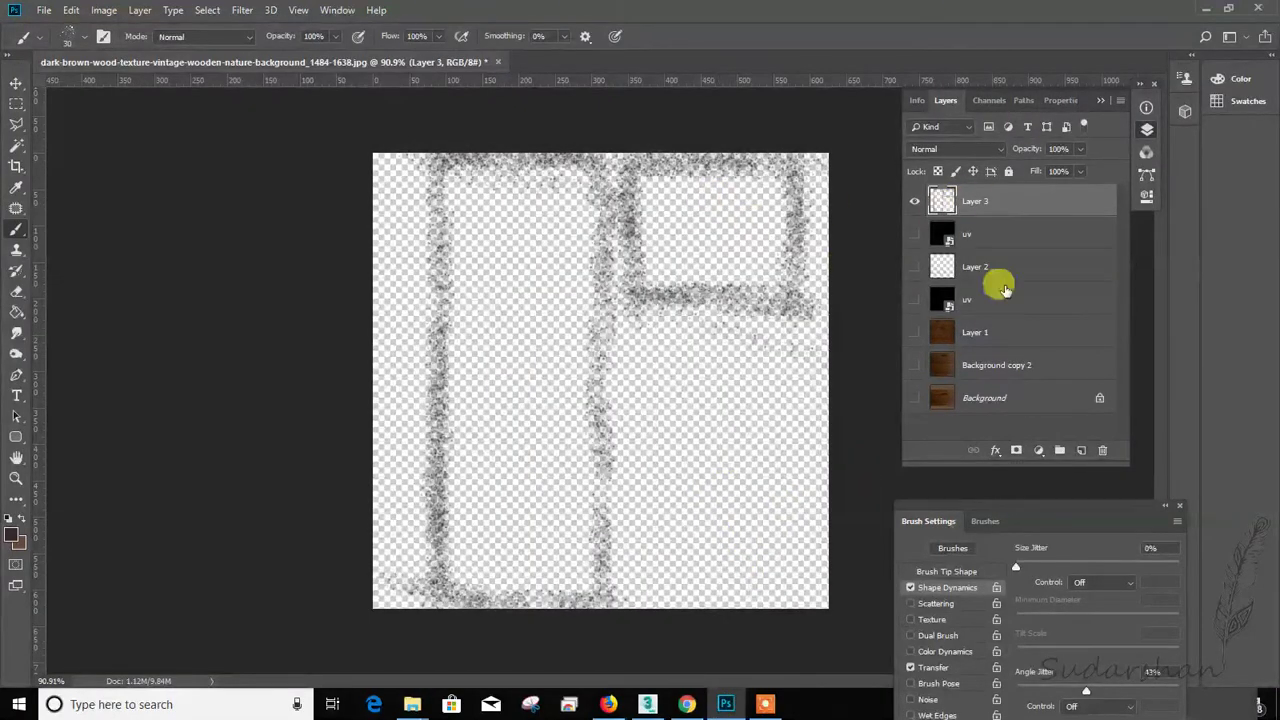
pyautogui.click(1205, 18)
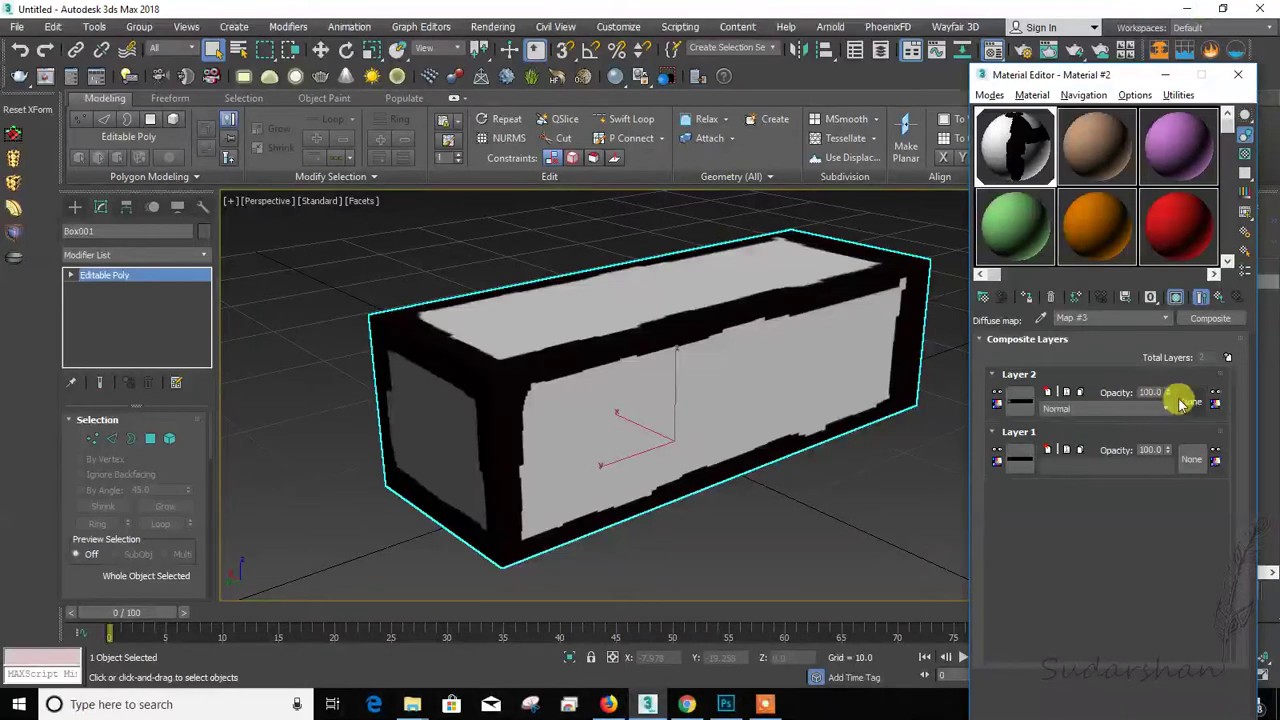
# Step: Copy Layer 2's bitmap into its own mask slot and test-render the perspective view
pyautogui.moveTo(1016, 401); pyautogui.dragTo(1185, 401)
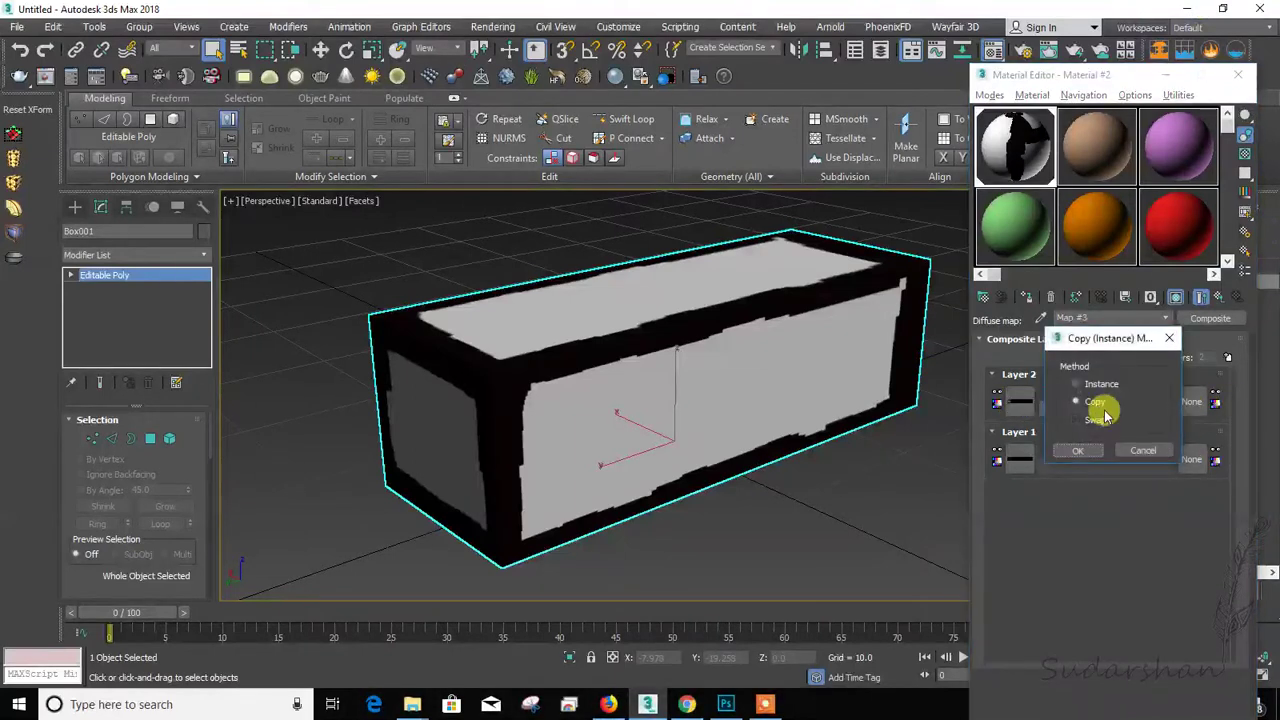
pyautogui.click(1078, 450)
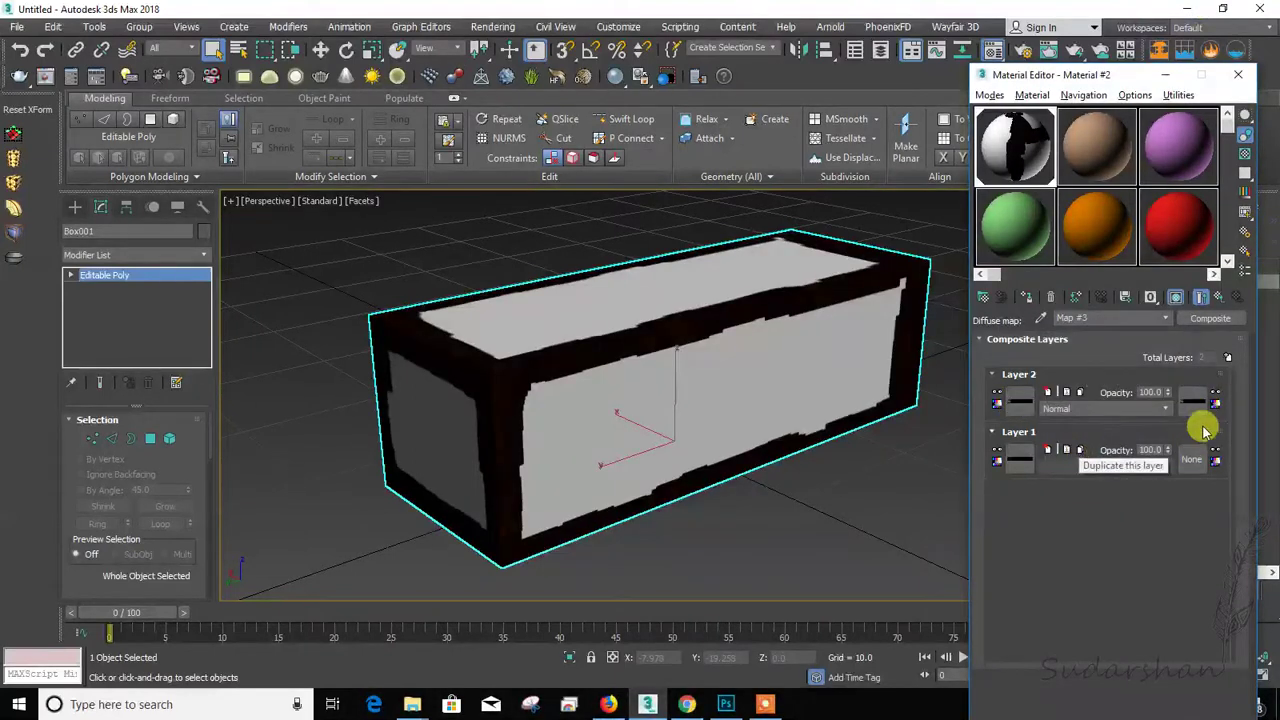
pyautogui.moveTo(1119, 76); pyautogui.dragTo(1097, 390)
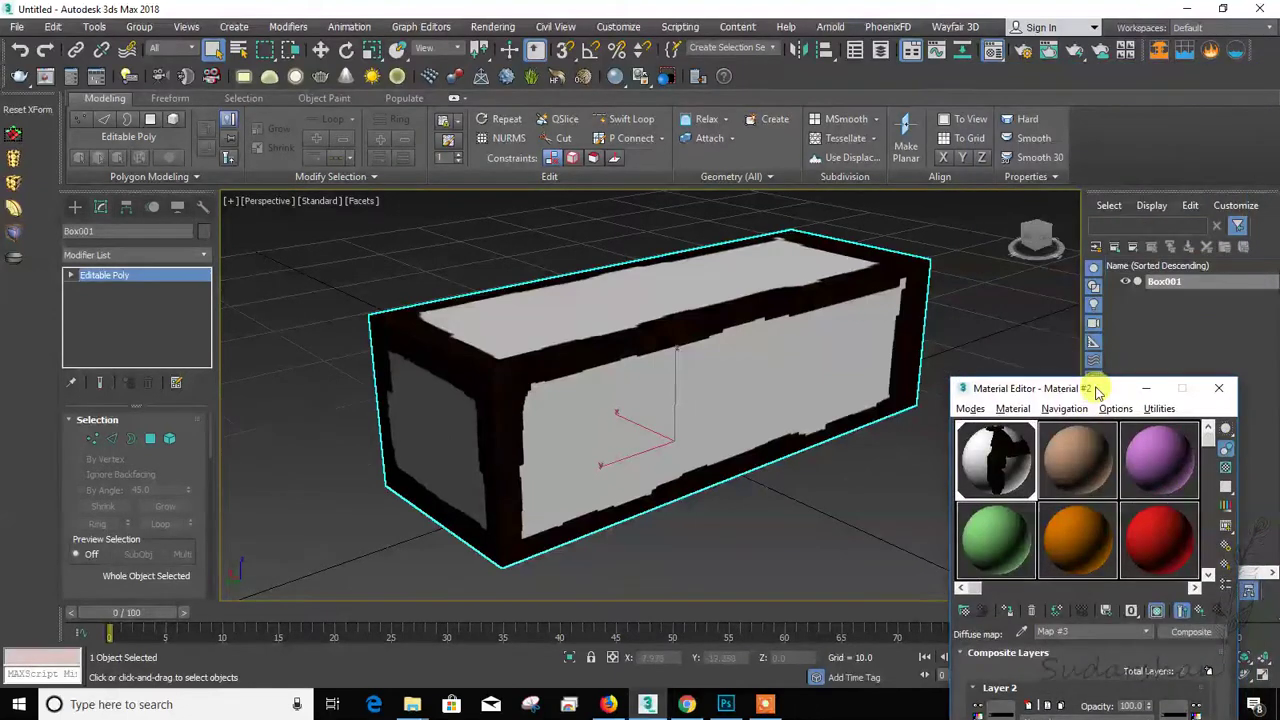
pyautogui.click(1078, 56)
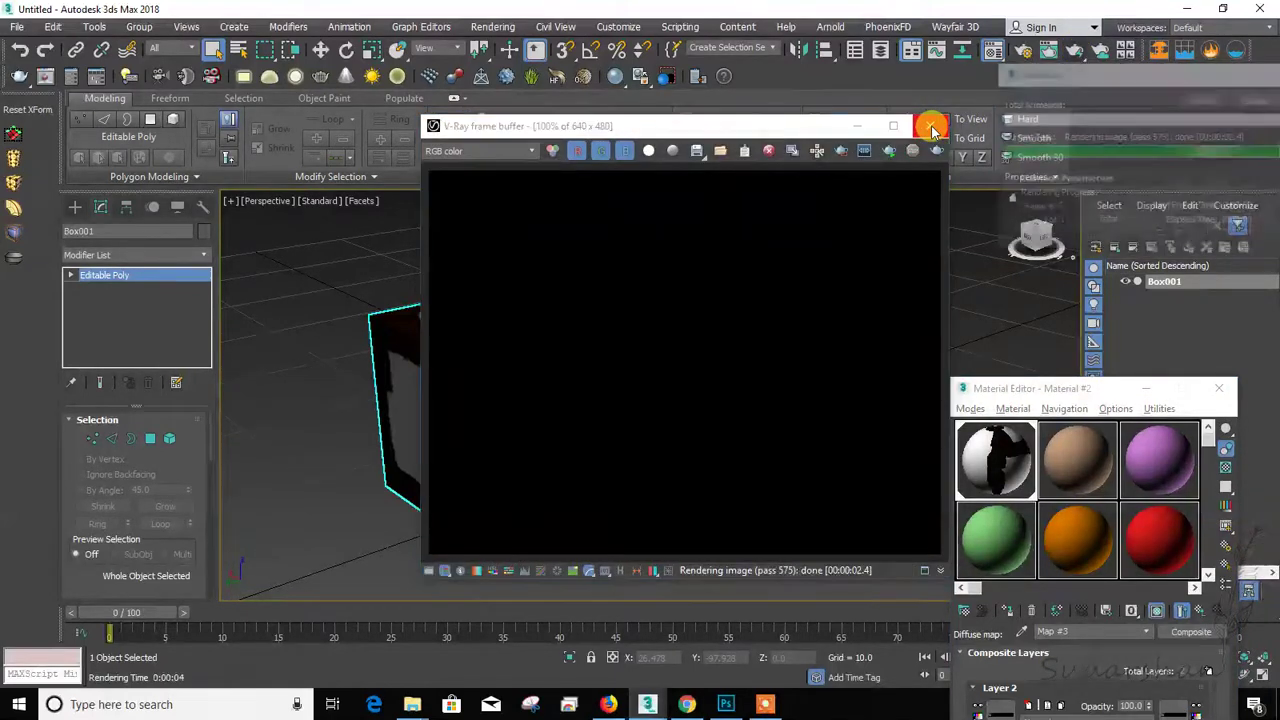
pyautogui.click(931, 128)
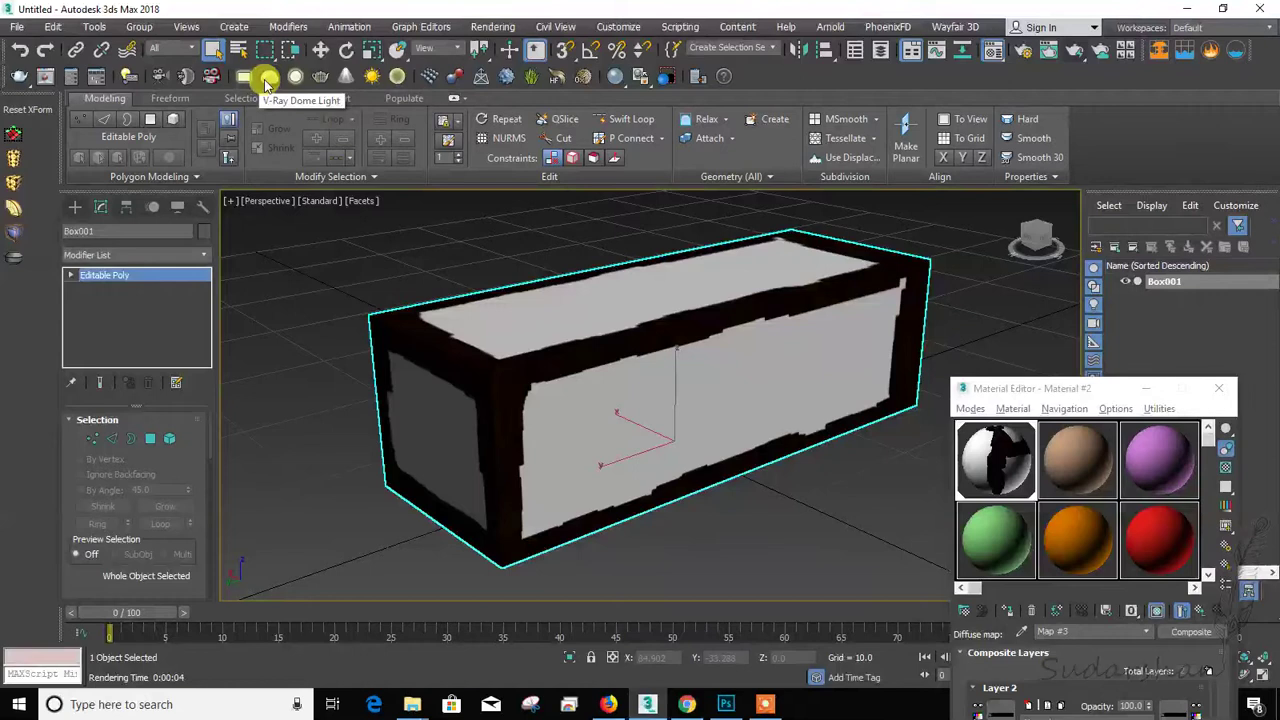
# Step: Place a V-Ray dome light beside the box and render the view again
pyautogui.click(266, 82)
pyautogui.click(256, 425)
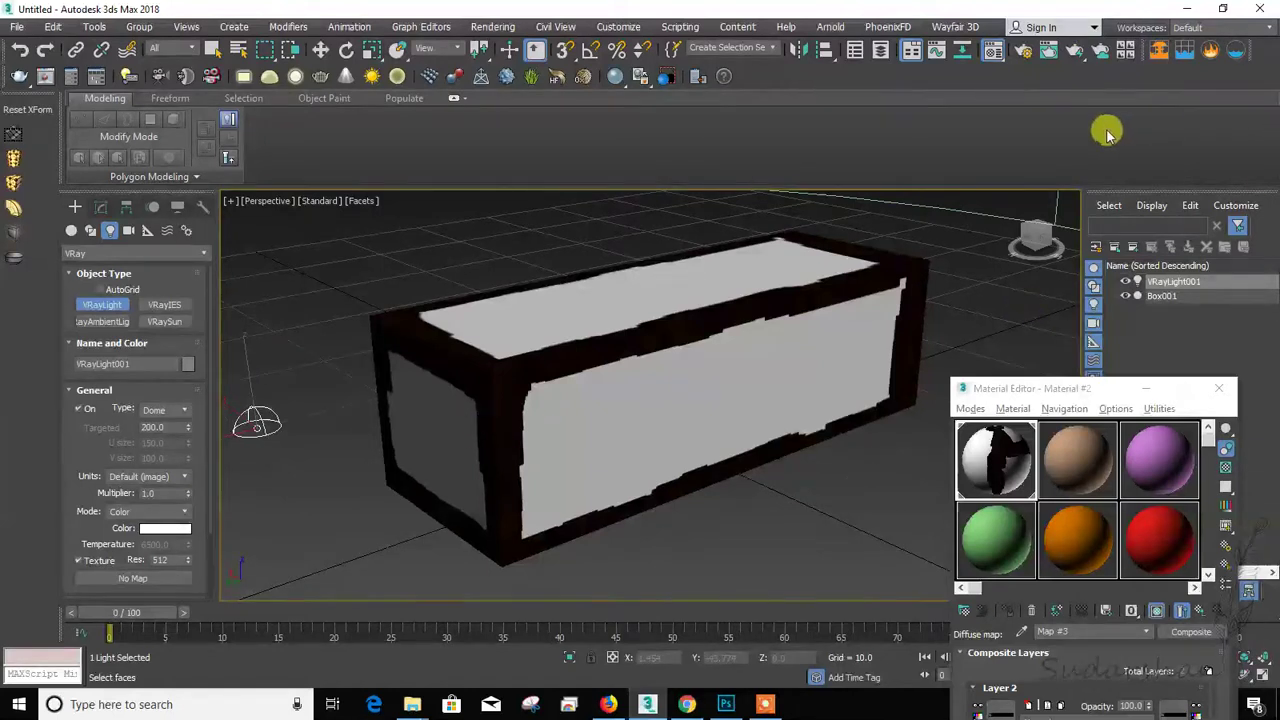
pyautogui.click(1075, 51)
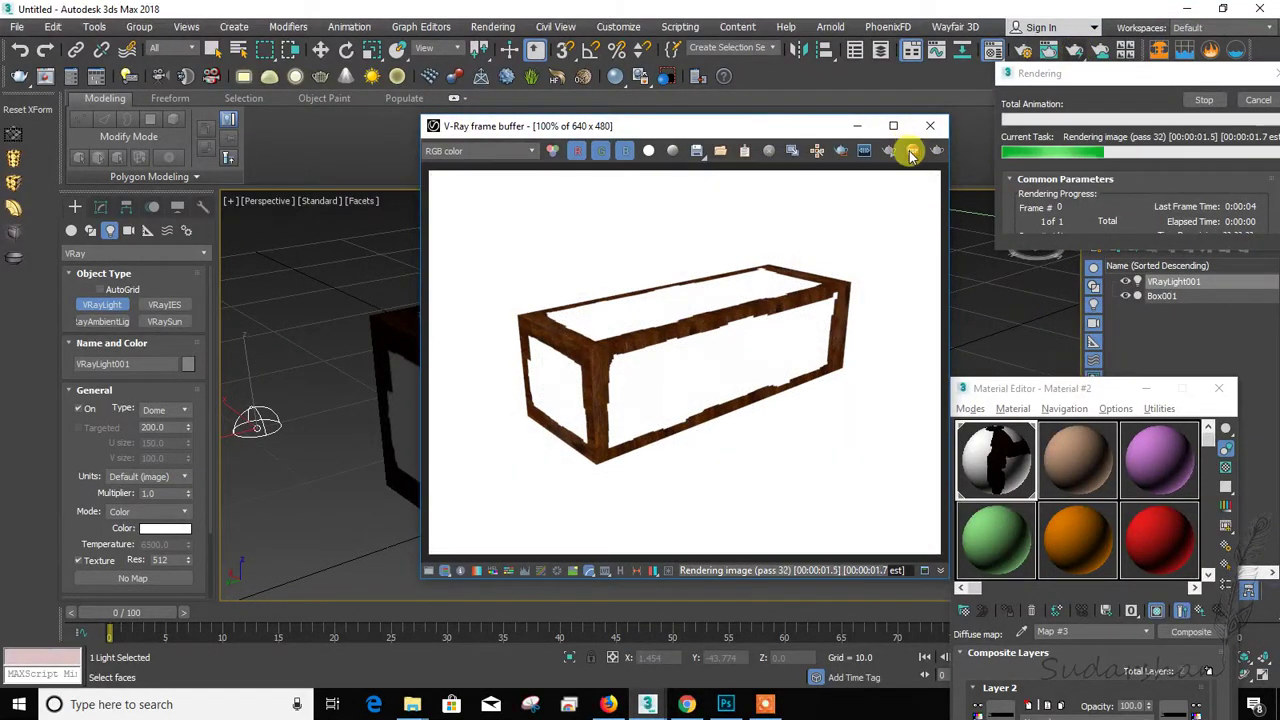
# Step: Invert the output of Layer 2's mask bitmap in the Composite map
pyautogui.moveTo(1071, 400); pyautogui.dragTo(999, 193)
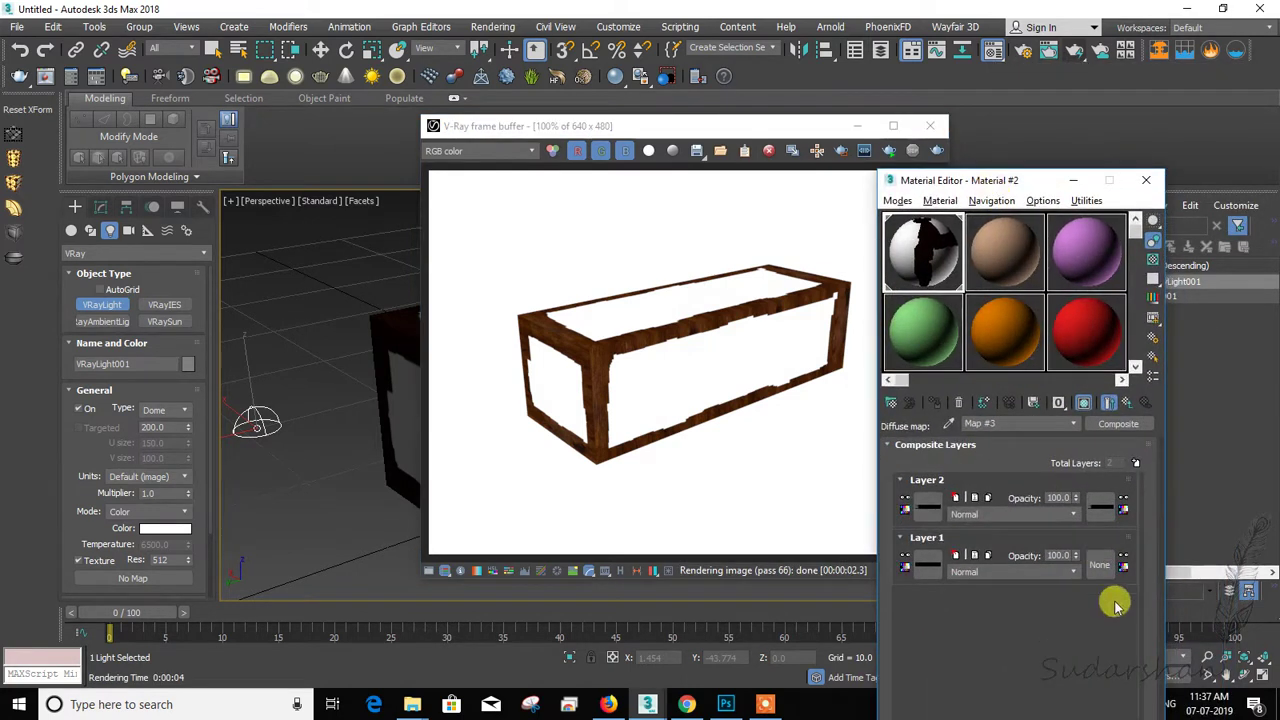
pyautogui.click(1097, 507)
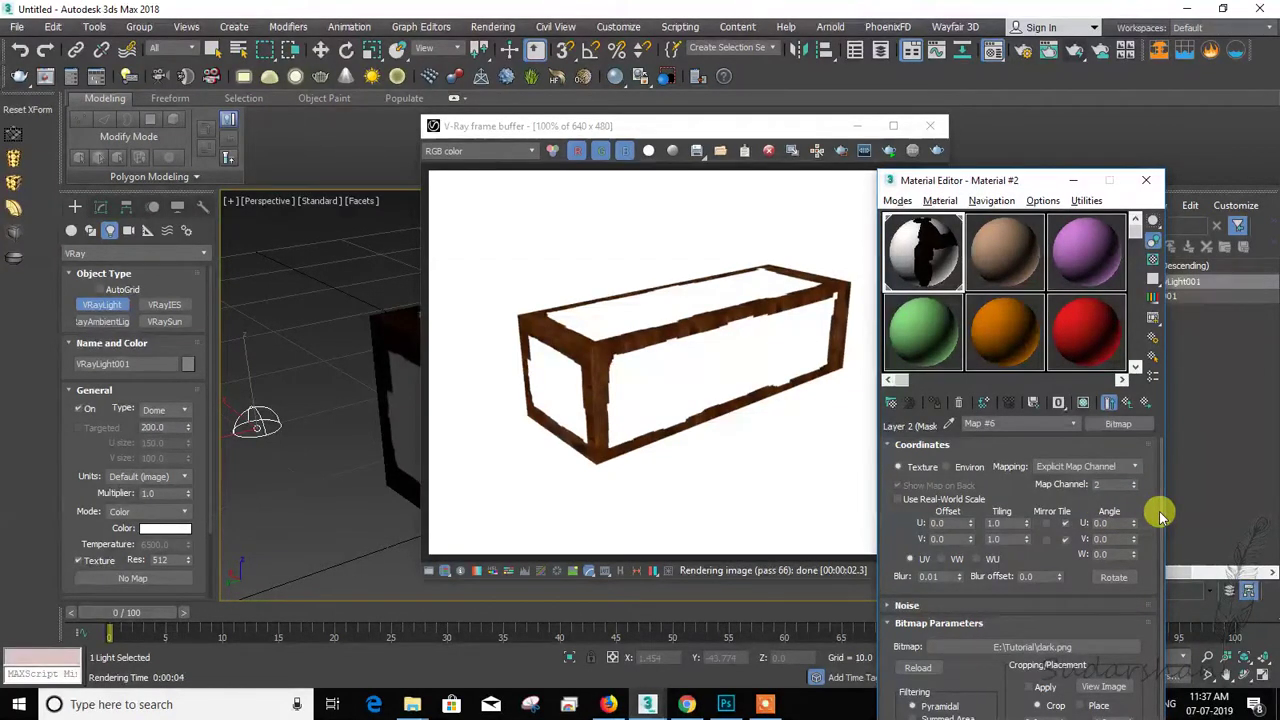
pyautogui.scroll(-3, 1160, 515)
pyautogui.moveTo(1008, 190); pyautogui.dragTo(1030, 72)
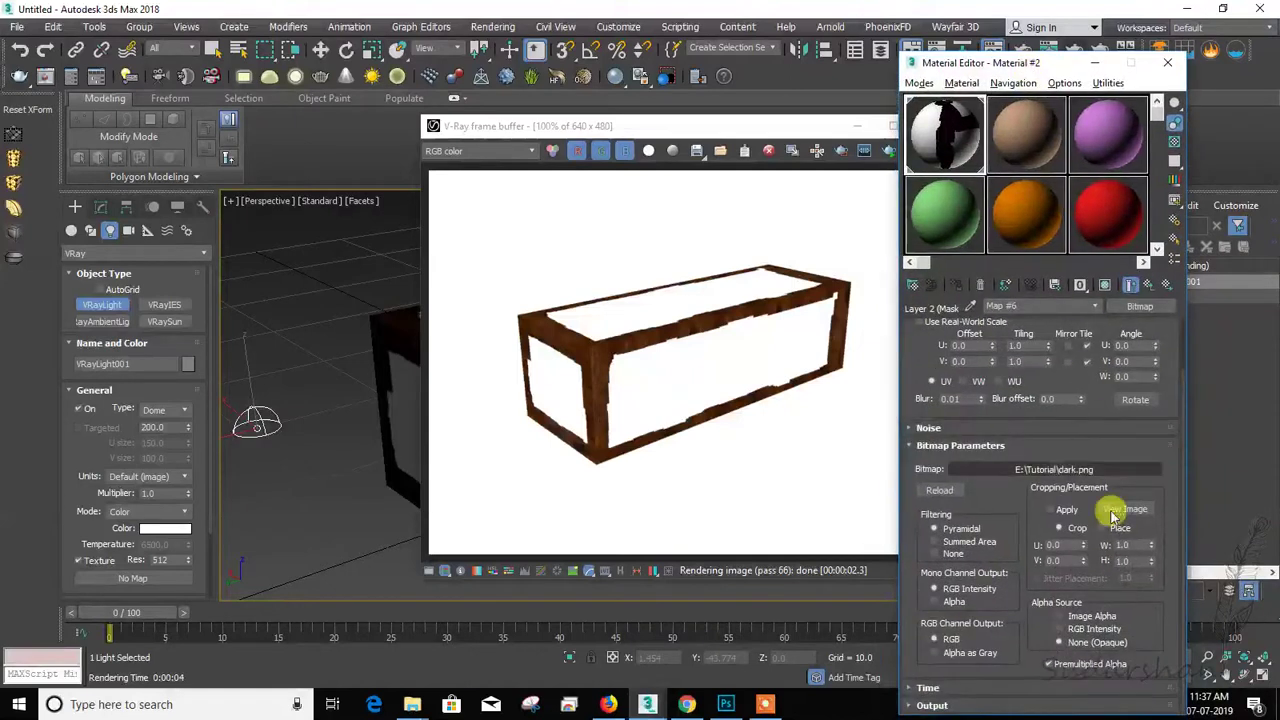
pyautogui.click(1020, 689)
pyautogui.click(1012, 700)
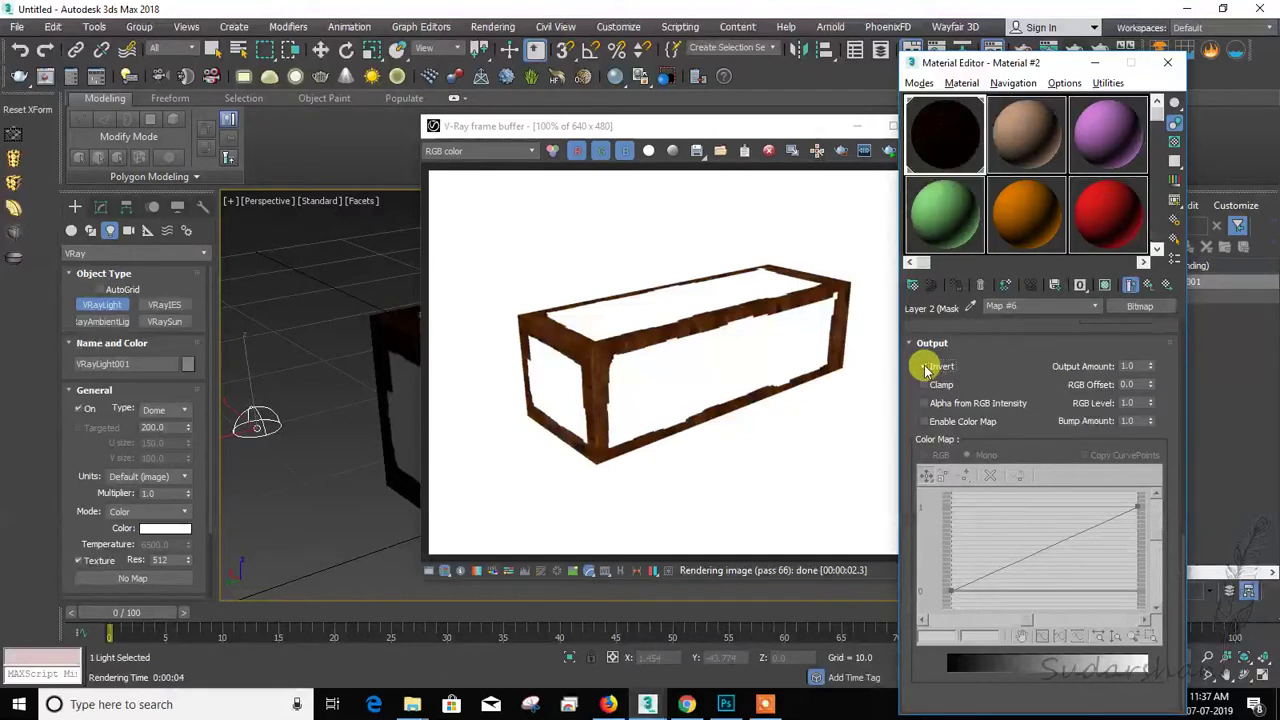
# Step: Switch to Photoshop, create a new layer directly beneath Layer 3, and fill it with white
pyautogui.click(726, 704)
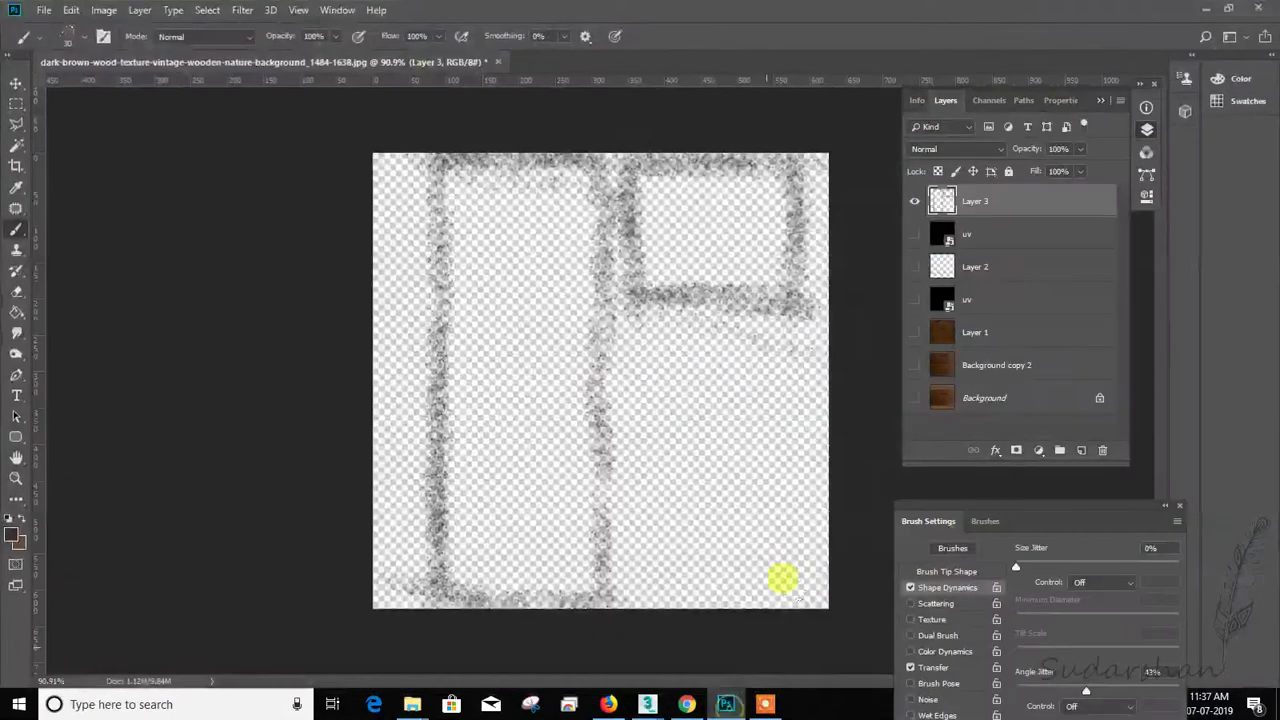
pyautogui.click(987, 230)
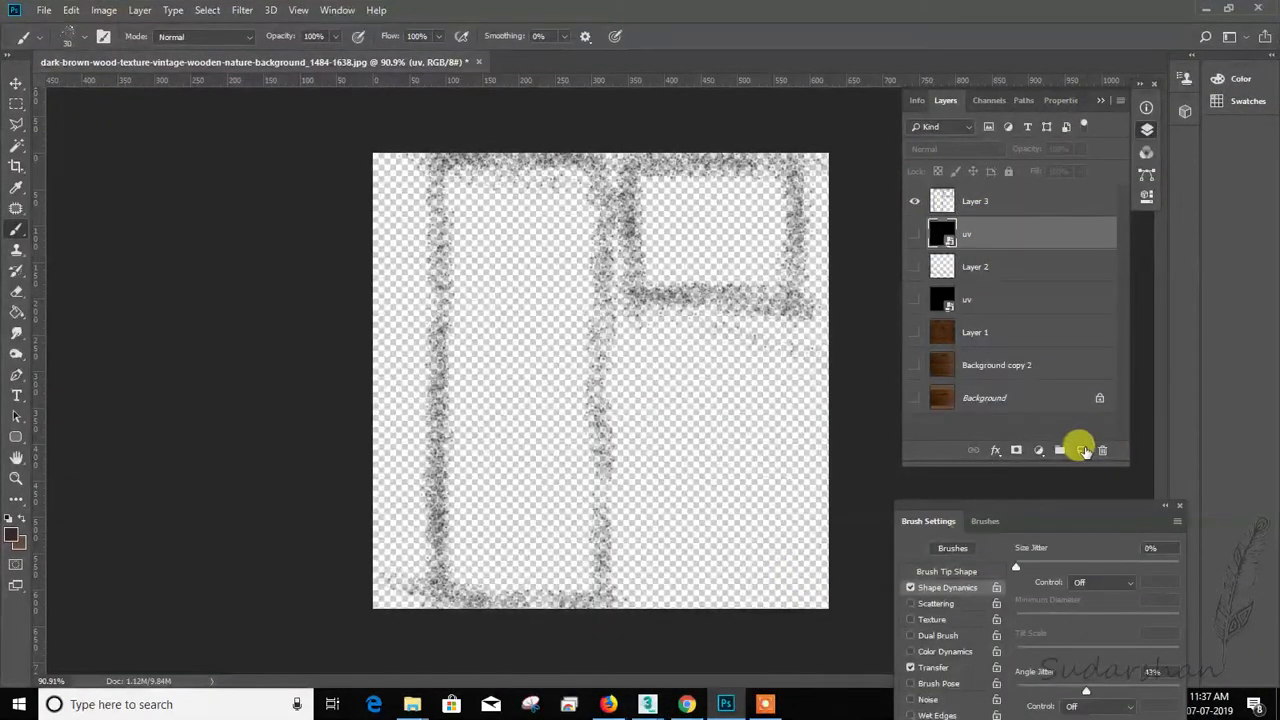
pyautogui.click(1083, 452)
pyautogui.click(13, 530)
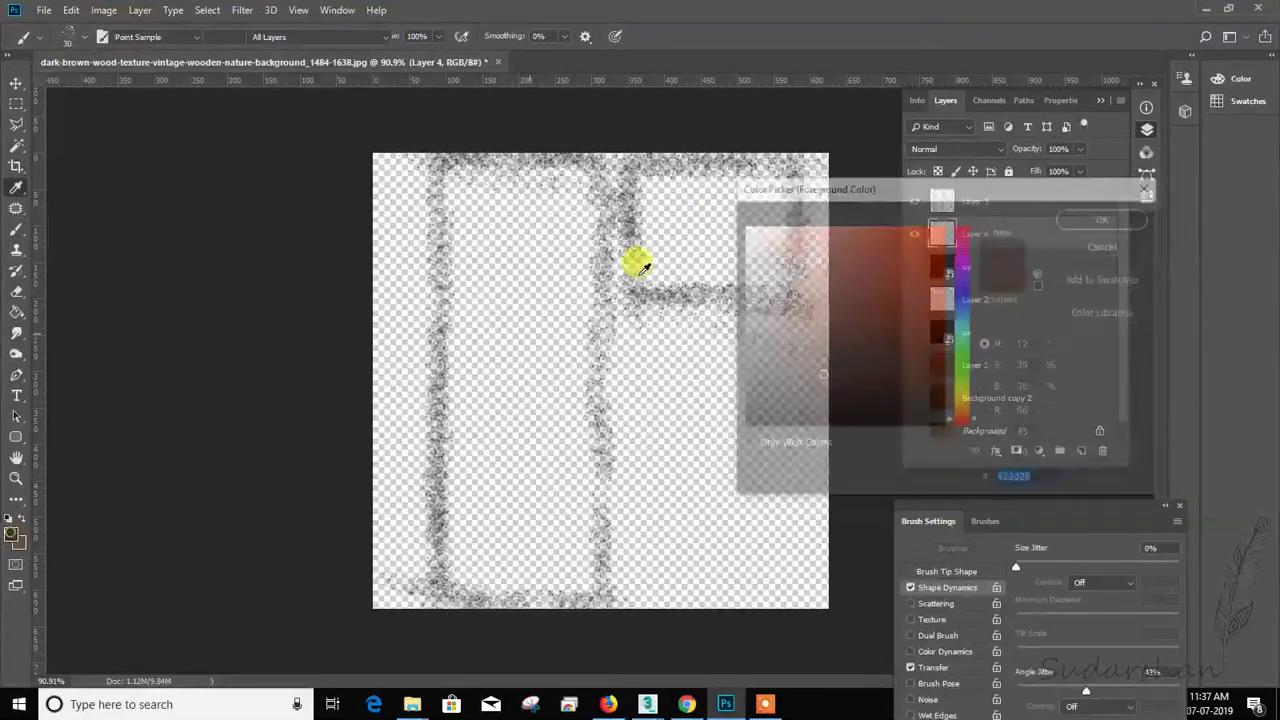
pyautogui.moveTo(839, 296); pyautogui.dragTo(745, 229)
pyautogui.click(1106, 217)
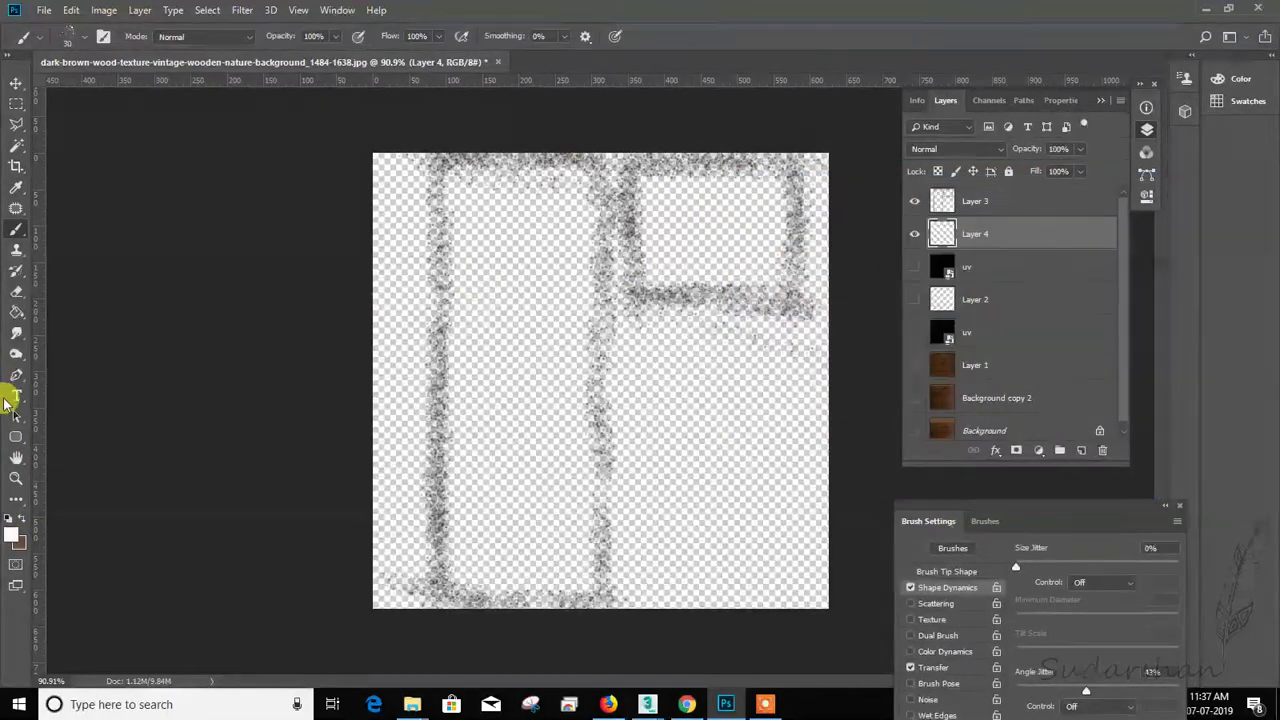
pyautogui.click(16, 314)
pyautogui.click(513, 392)
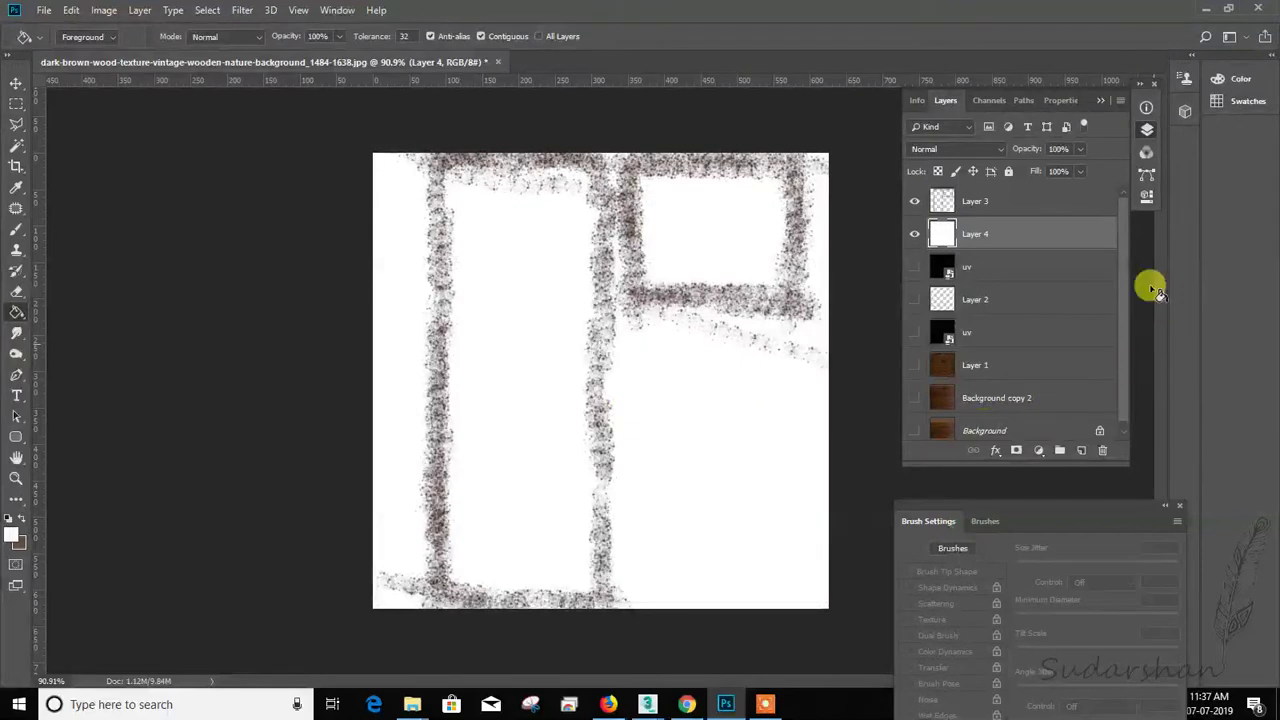
pyautogui.click(1040, 200)
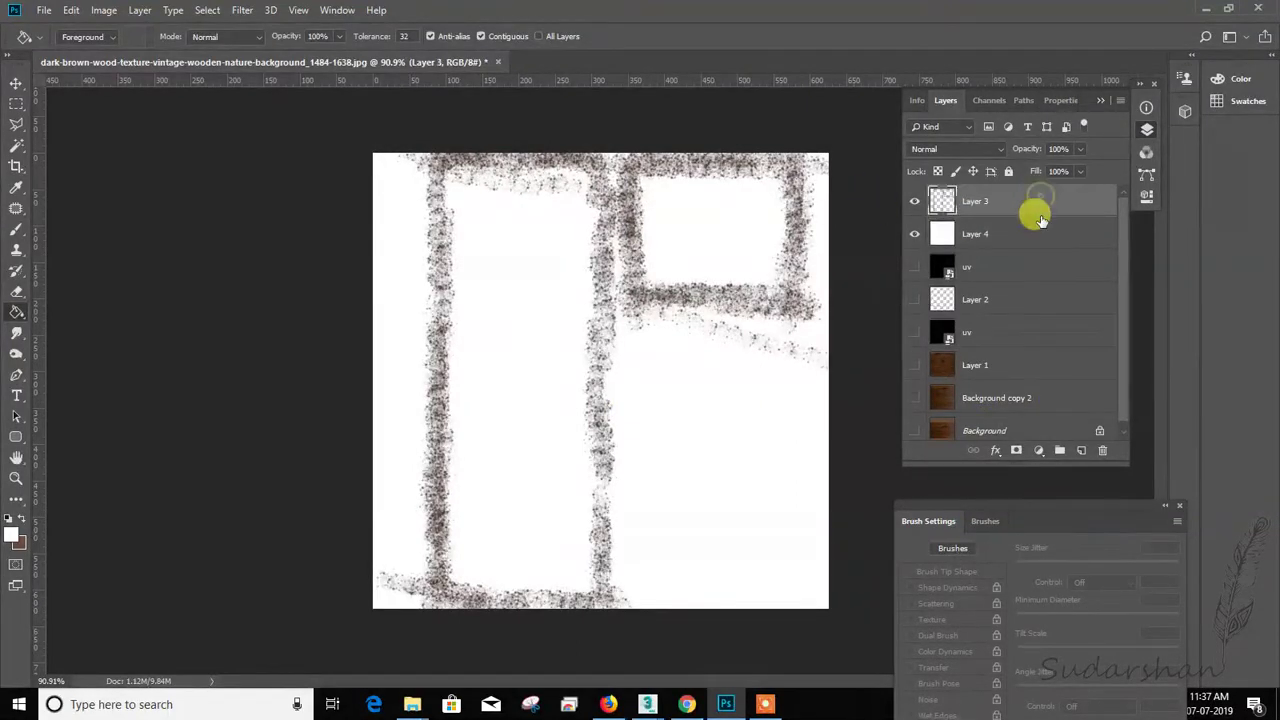
# Step: Darken Layer 3's brush strokes with a Levels adjustment, setting the midtone input level to 0.01
pyautogui.click(106, 12)
pyautogui.moveTo(190, 52)
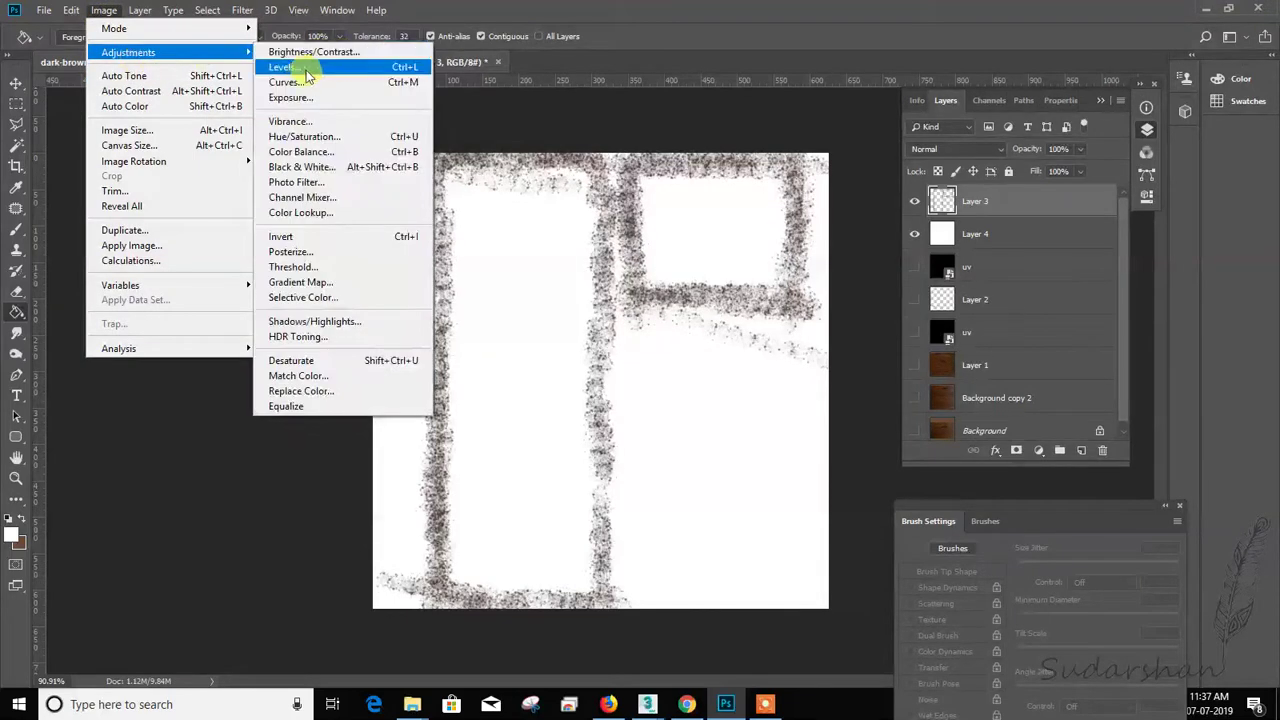
pyautogui.click(290, 67)
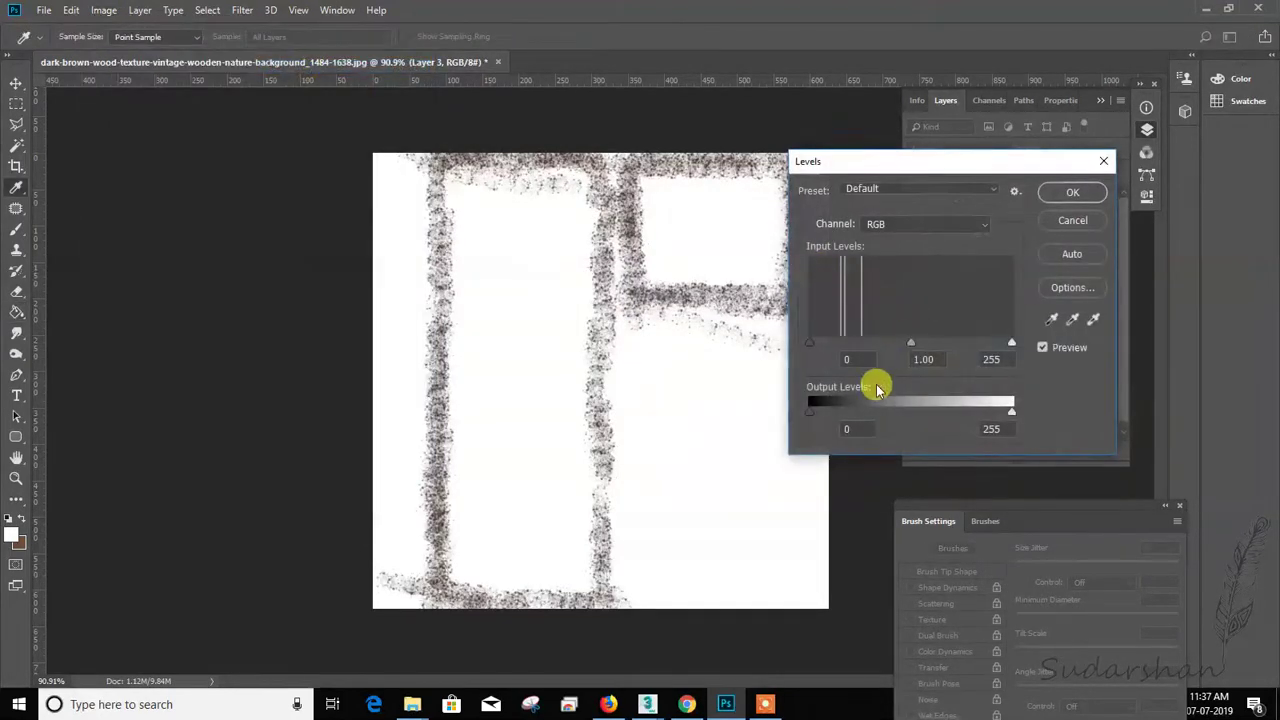
pyautogui.moveTo(915, 350); pyautogui.dragTo(1043, 343)
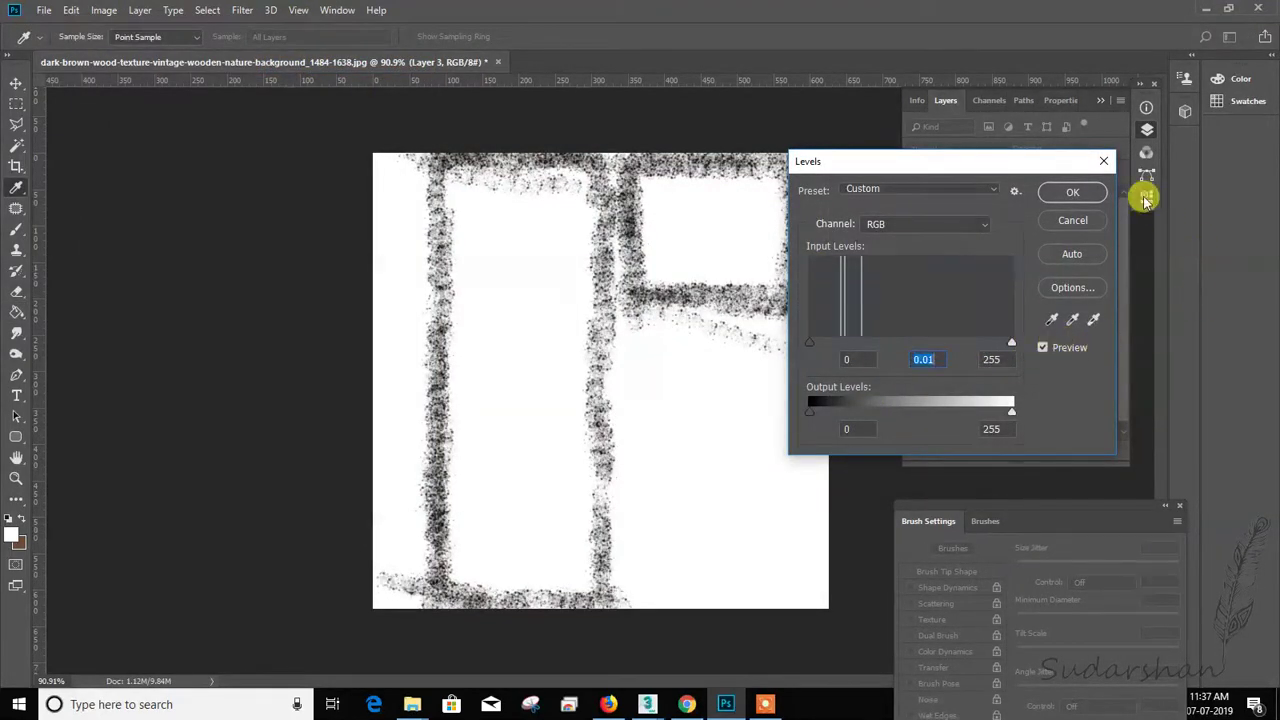
pyautogui.click(1073, 192)
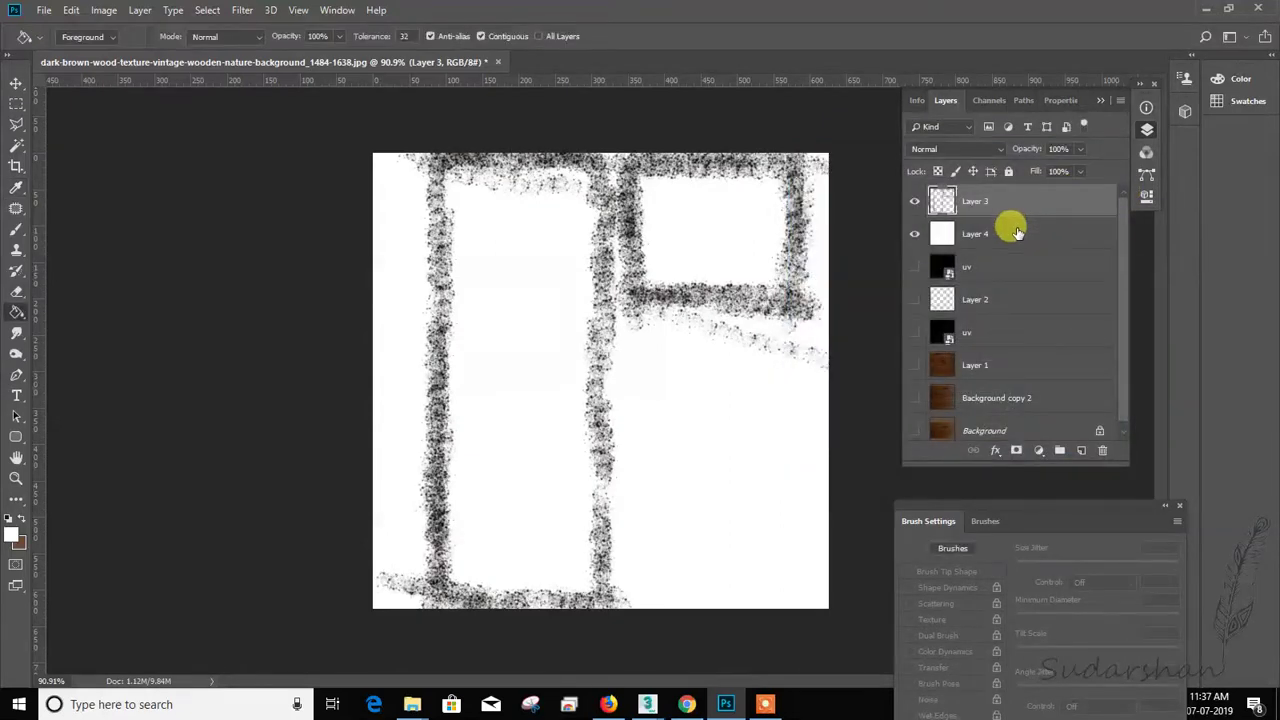
# Step: Merge Layer 3 with the white Layer 4 beneath it into one layer
pyautogui.keyDown('shift'); pyautogui.click(1016, 233); pyautogui.keyUp('shift')
pyautogui.rightClick(1020, 205)
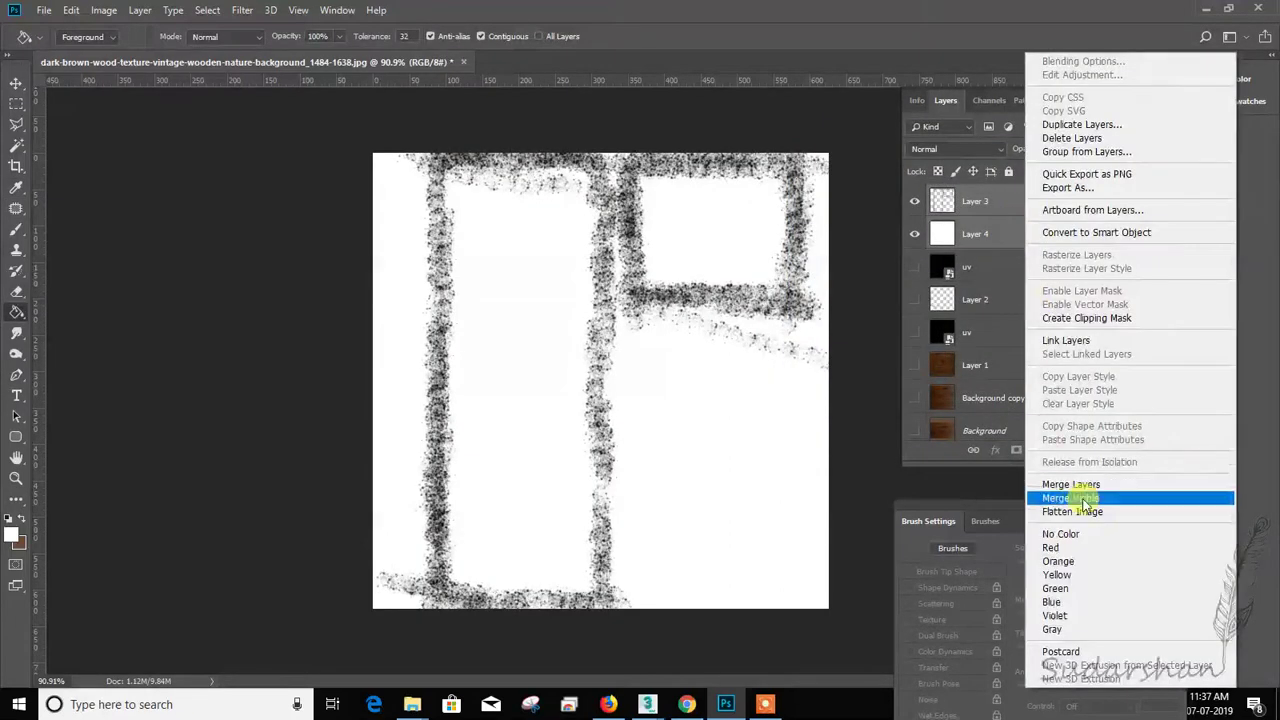
pyautogui.click(1087, 484)
# Step: Save a JPEG copy of the black-and-white mask as darkAlpha.jpg in E:\Tutorial at maximum quality 12
pyautogui.click(104, 10)
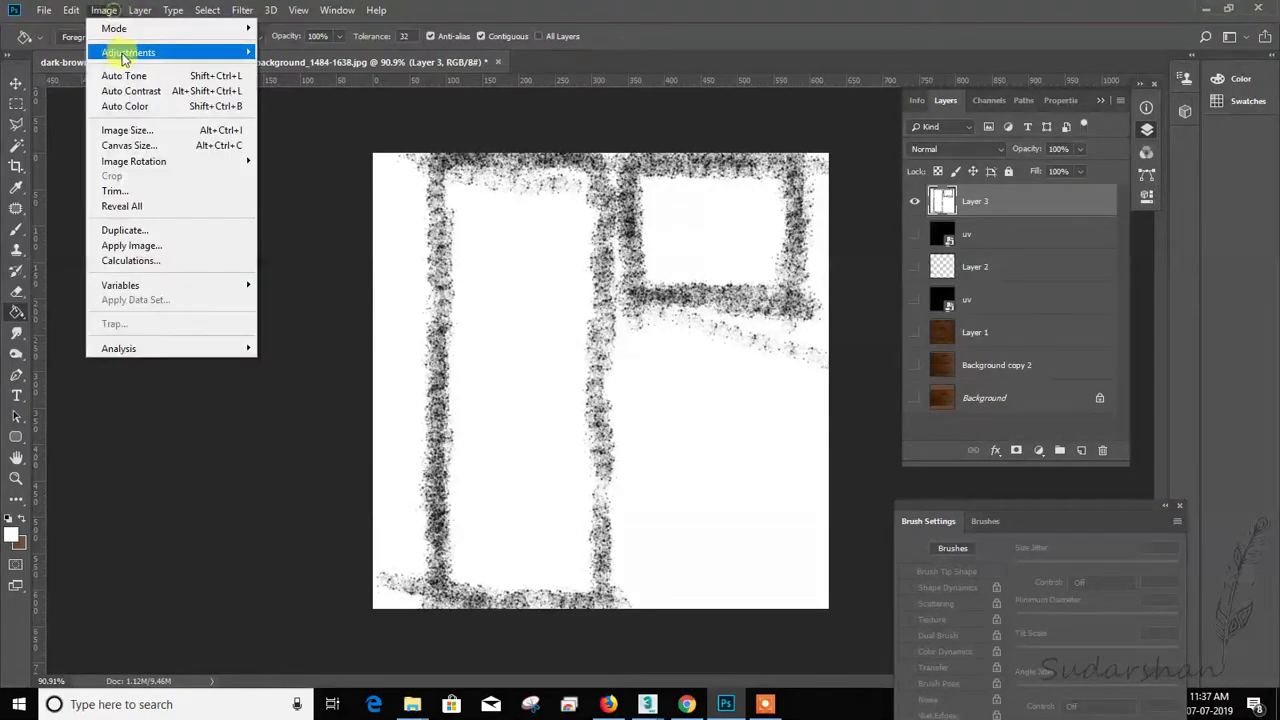
pyautogui.moveTo(133, 56)
pyautogui.moveTo(40, 10)
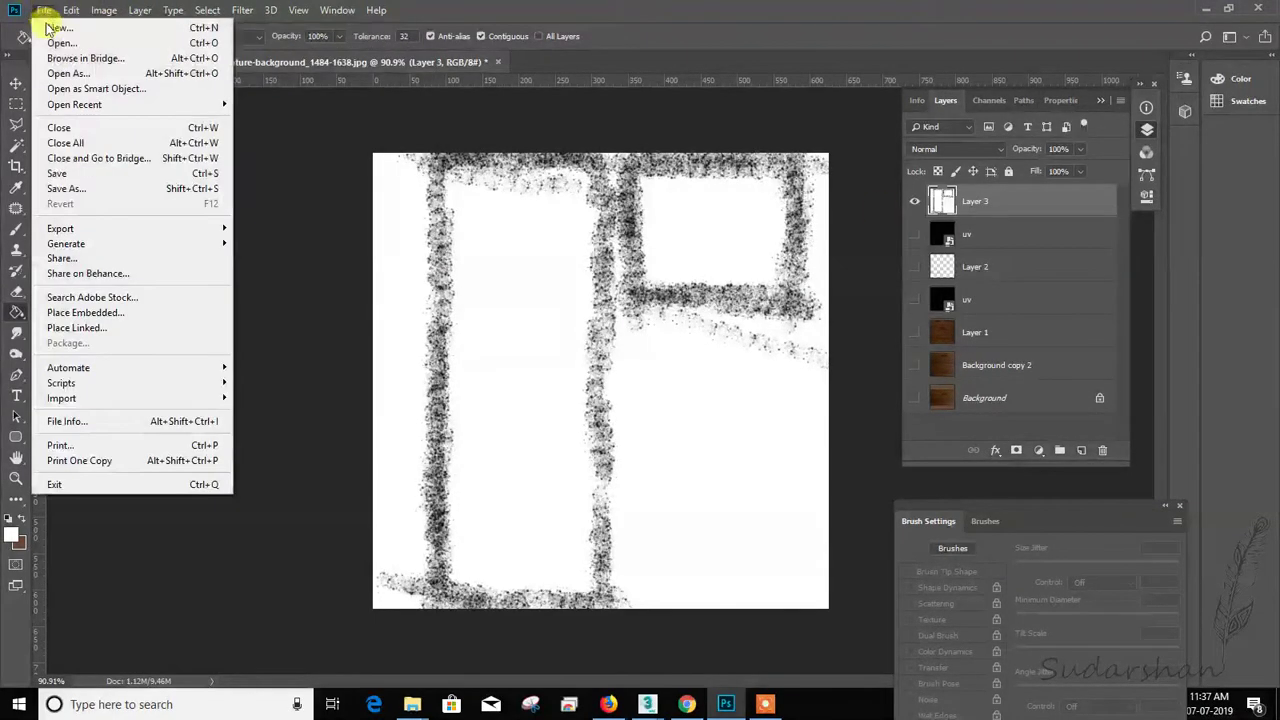
pyautogui.click(98, 199)
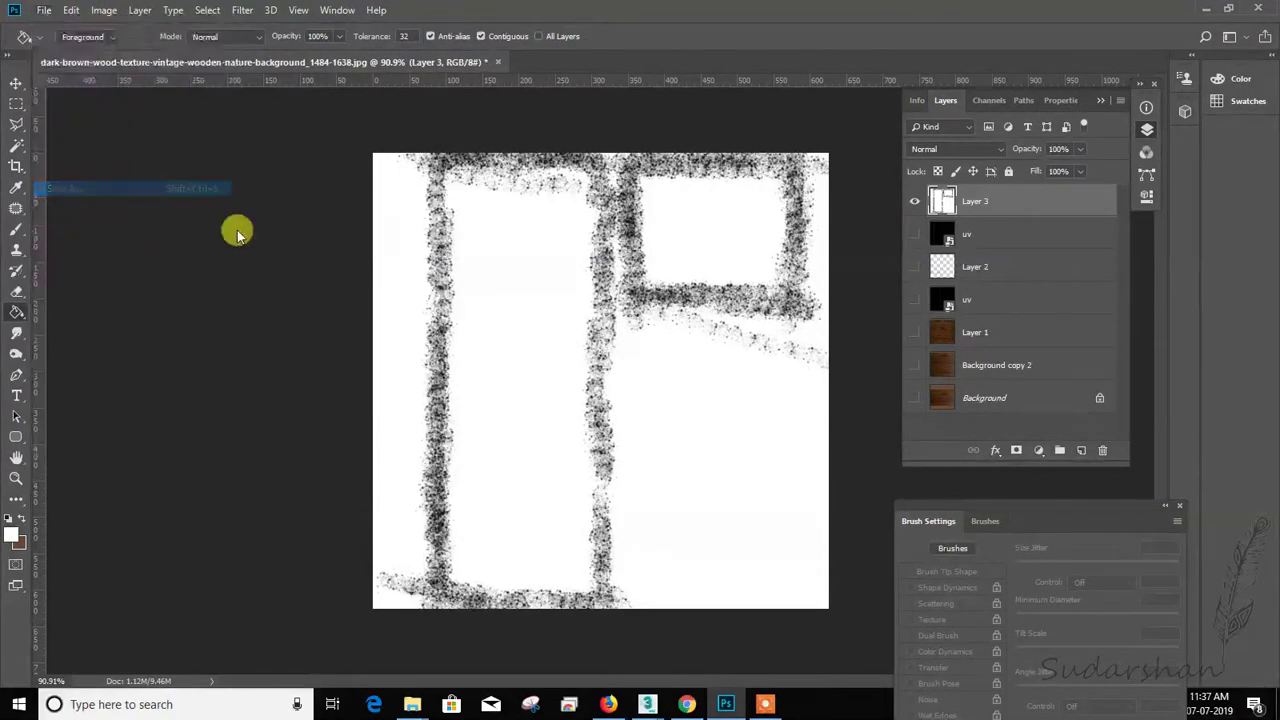
pyautogui.click(274, 433)
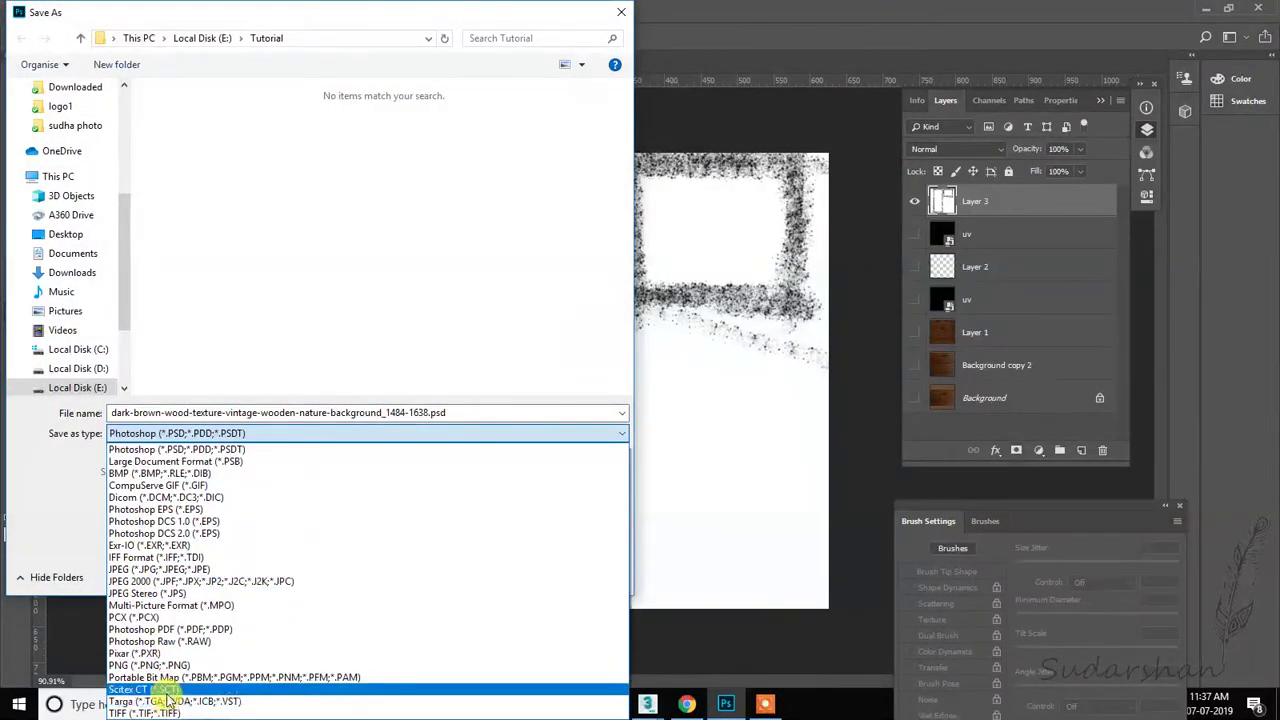
pyautogui.click(160, 570)
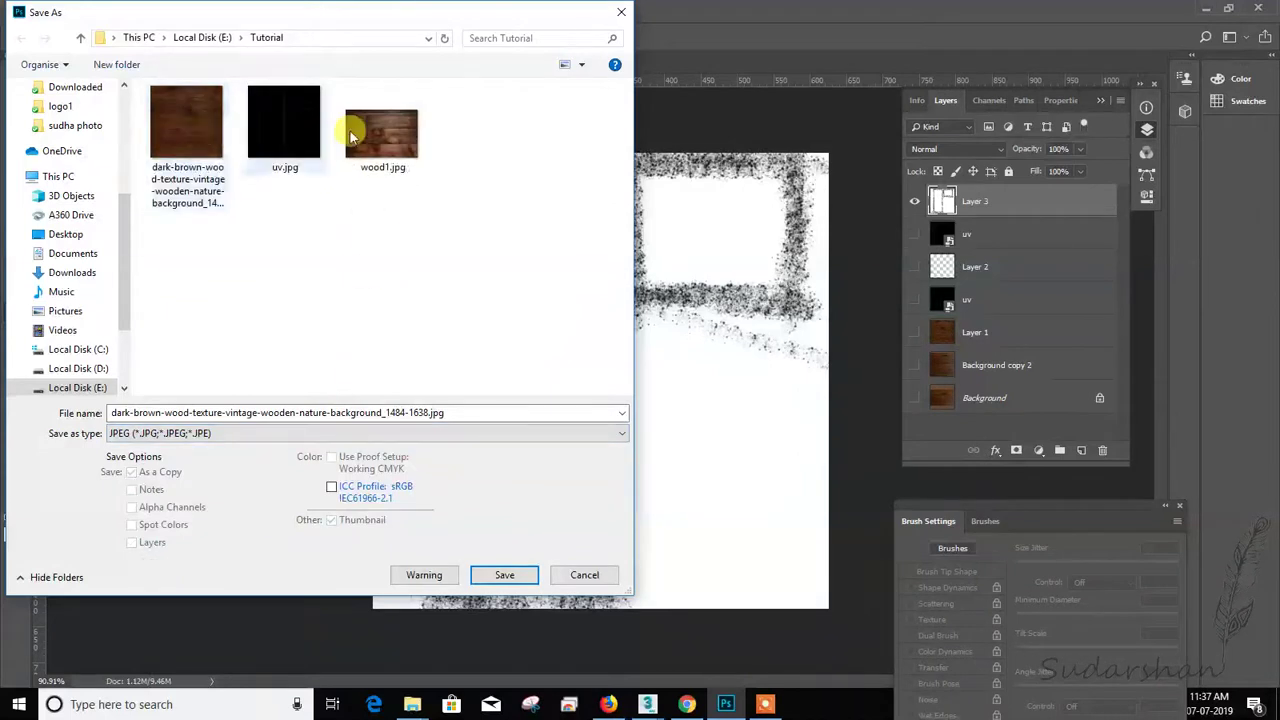
pyautogui.click(230, 412)
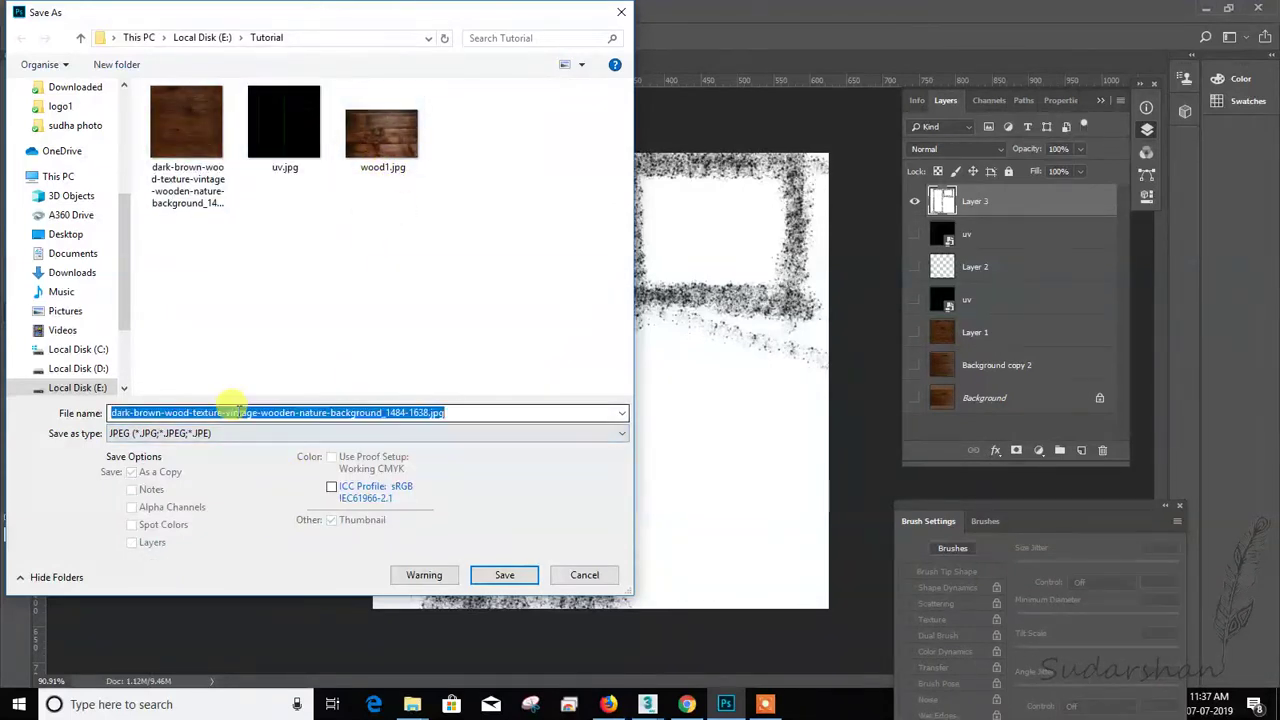
pyautogui.moveTo(112, 412); pyautogui.dragTo(268, 412)
pyautogui.moveTo(131, 413); pyautogui.dragTo(418, 423)
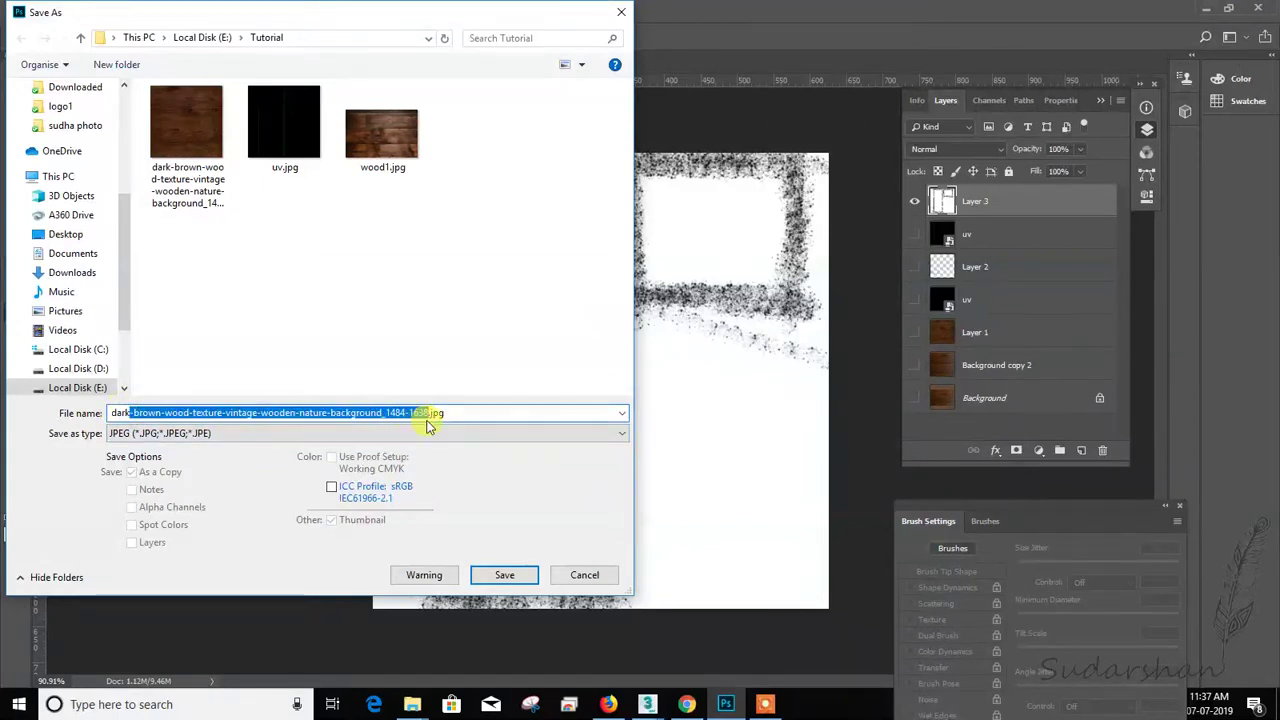
pyautogui.press('BackSpace')
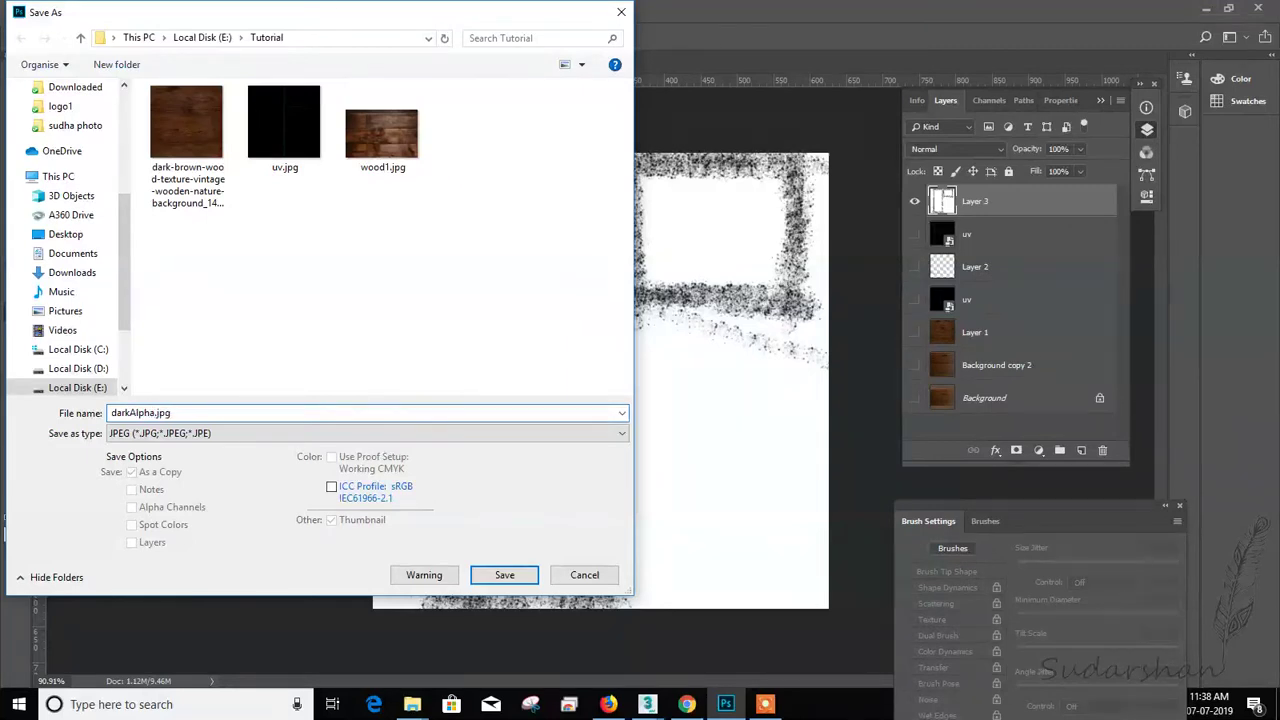
pyautogui.click(504, 574)
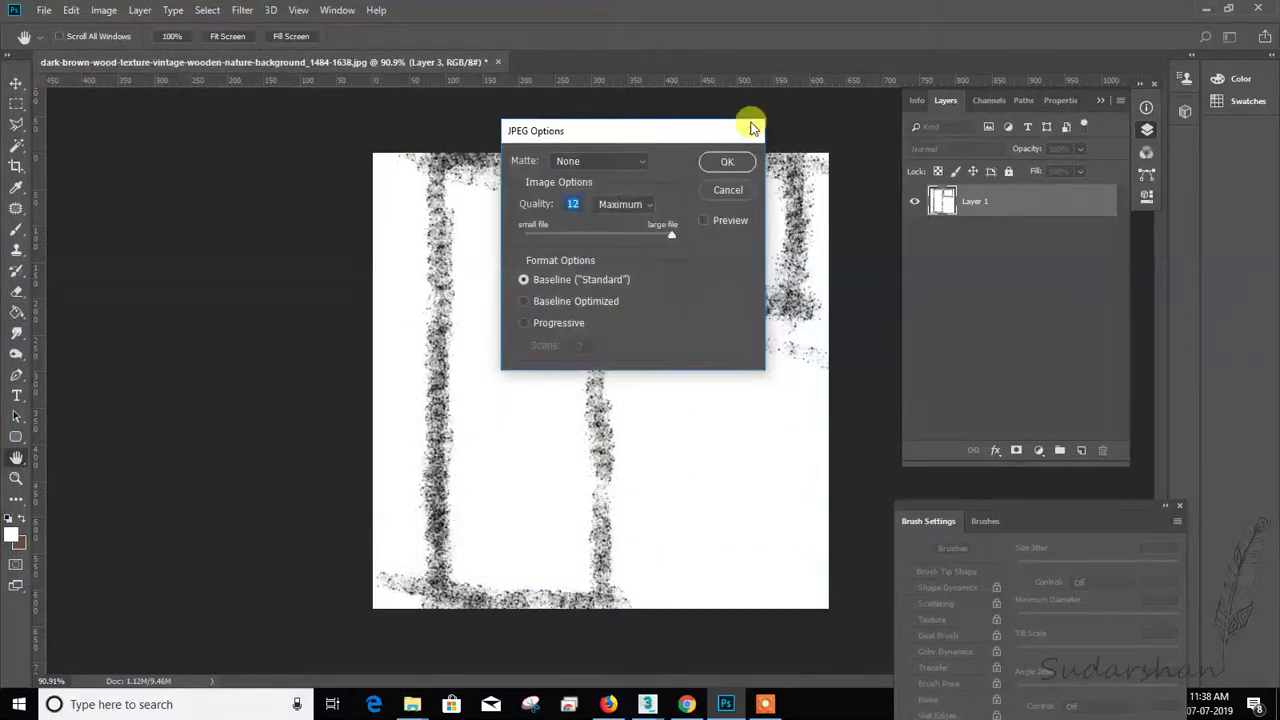
pyautogui.click(740, 160)
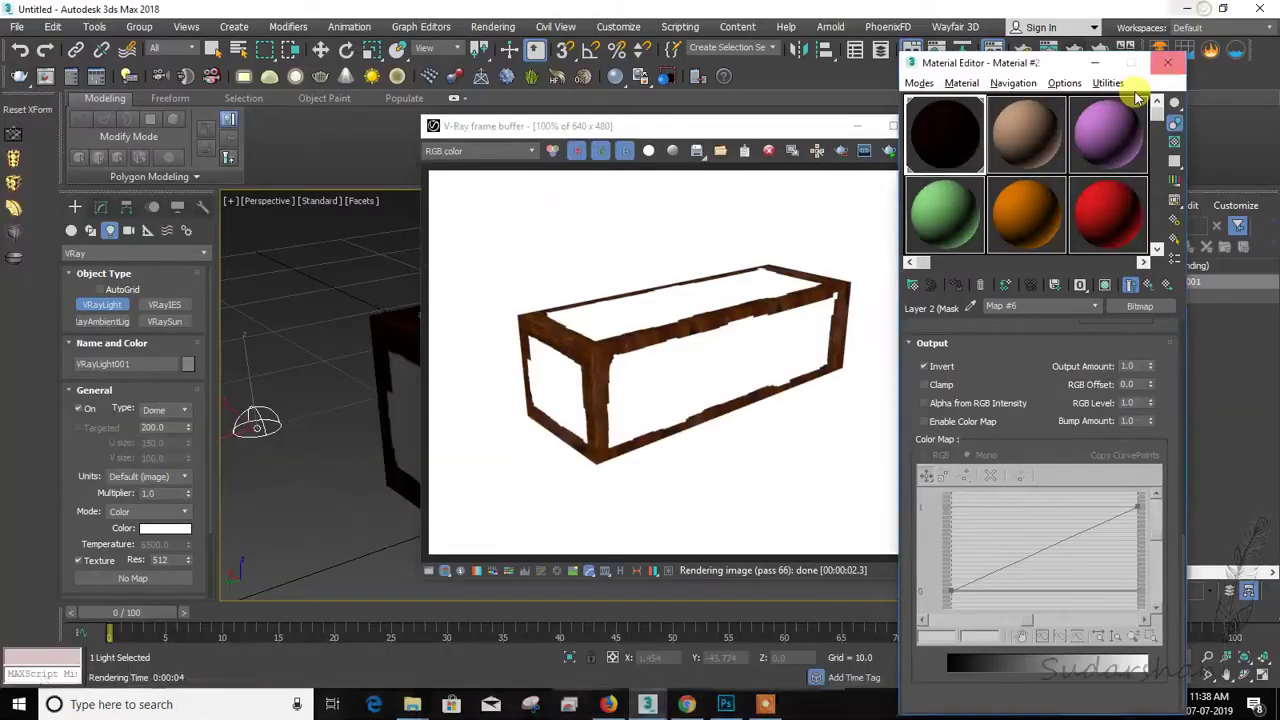
# Step: Switch to 3ds Max and replace Layer 2's mask bitmap with darkAlpha.jpg from the Tutorial folder
pyautogui.click(1205, 9)
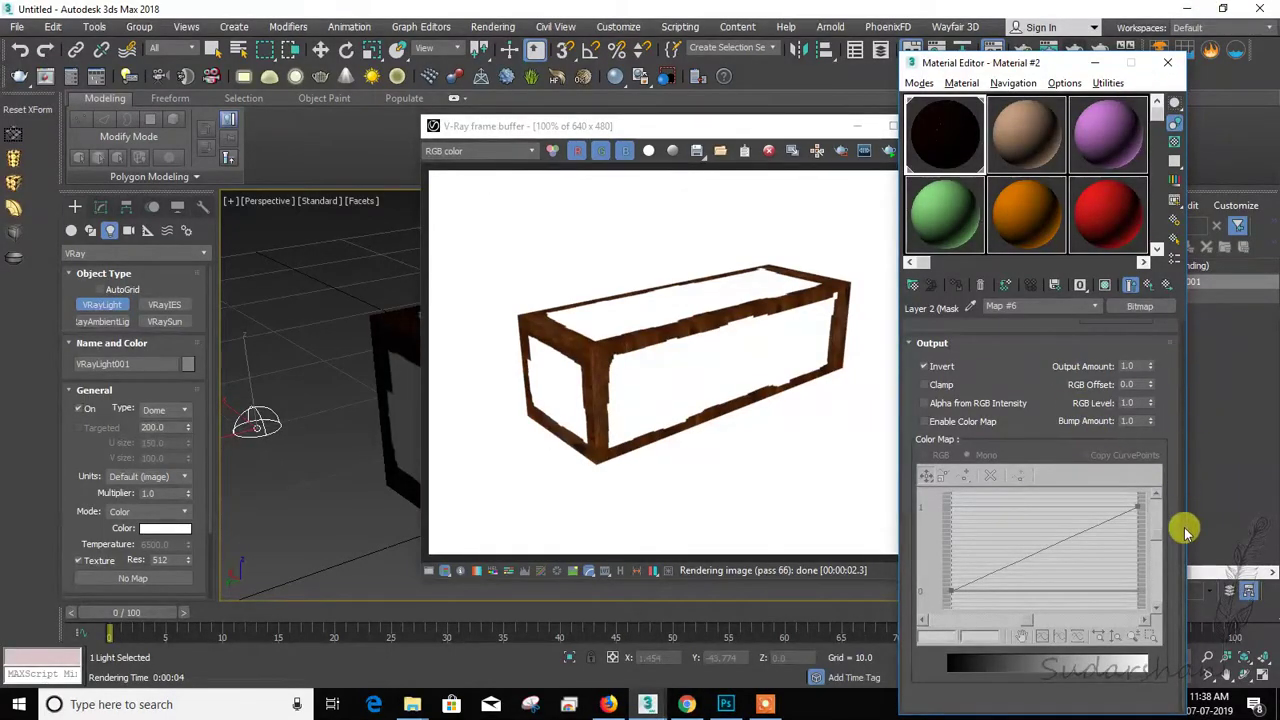
pyautogui.scroll(5, 1186, 490)
pyautogui.scroll(5, 1188, 462)
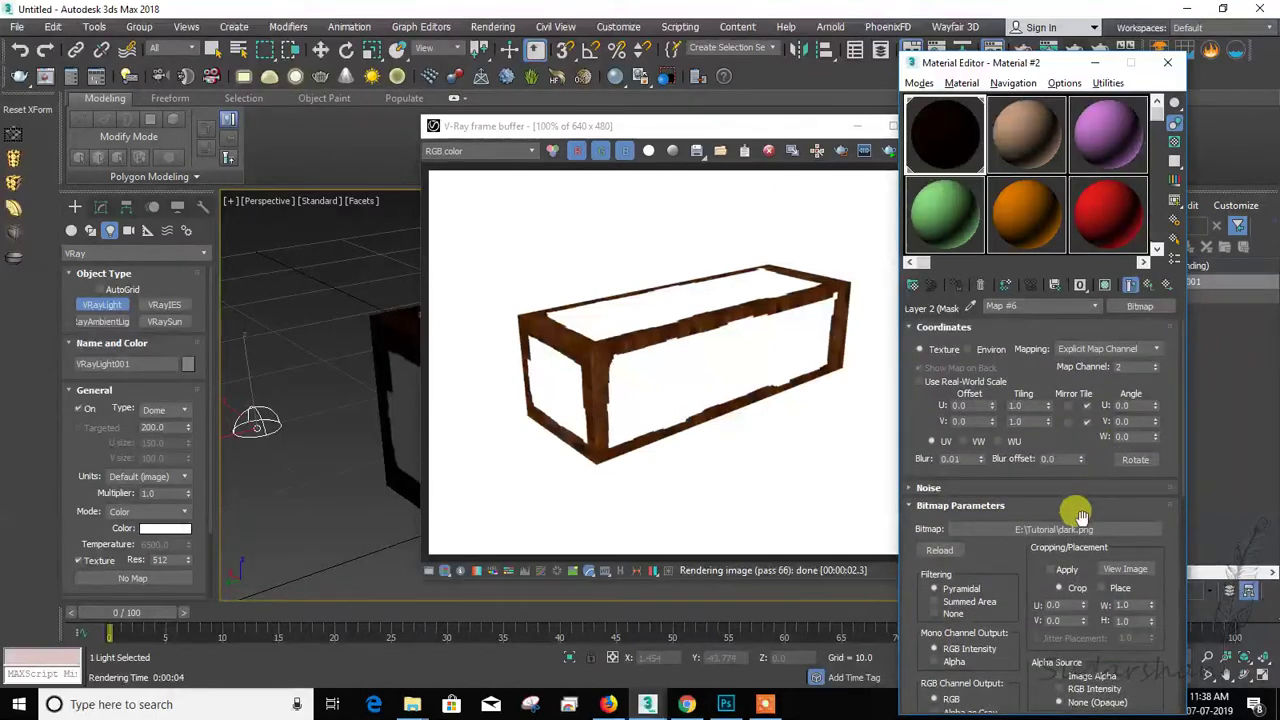
pyautogui.click(1085, 527)
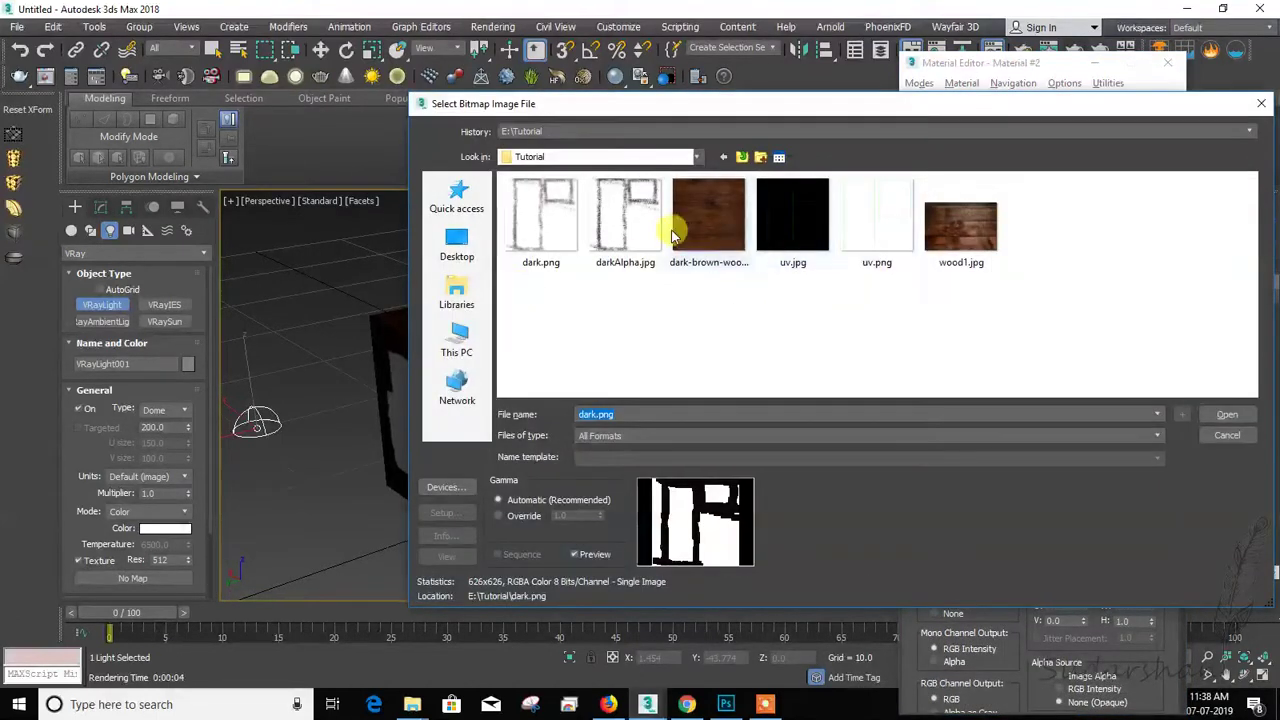
pyautogui.click(630, 250)
pyautogui.click(1225, 415)
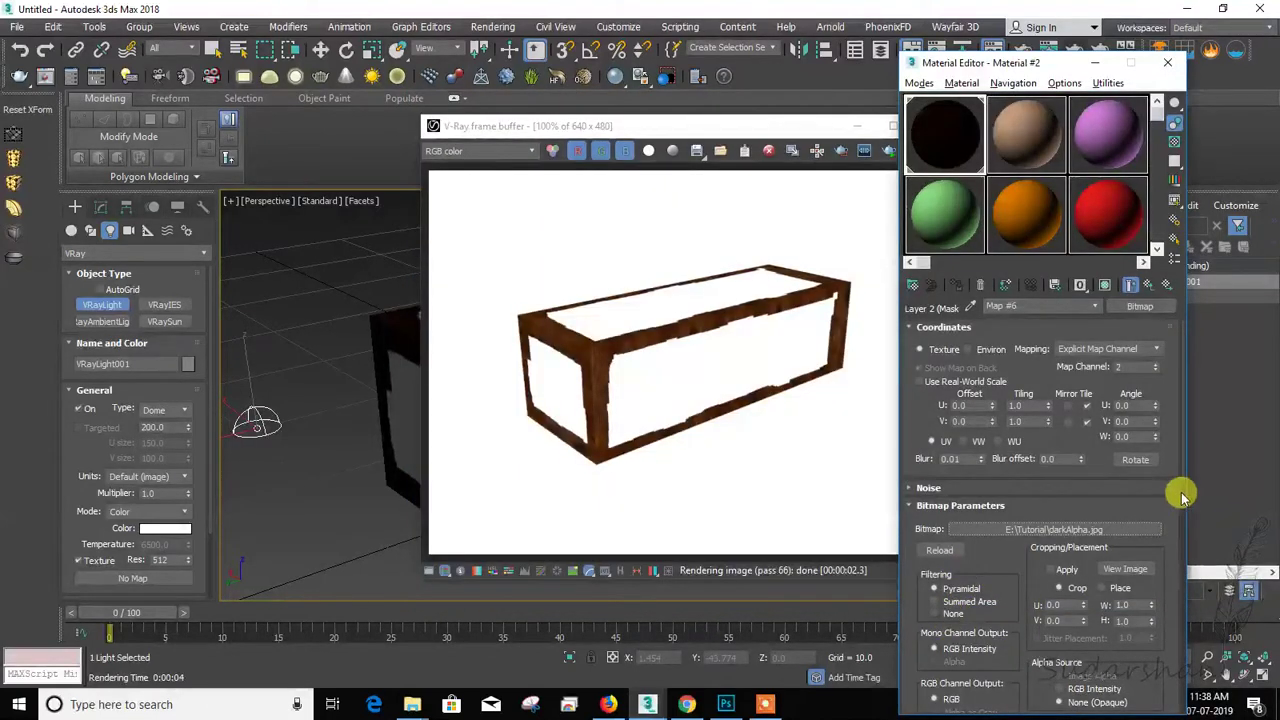
# Step: Check the mask bitmap's output settings and render the box again with the new mask
pyautogui.moveTo(1180, 491); pyautogui.dragTo(1180, 551)
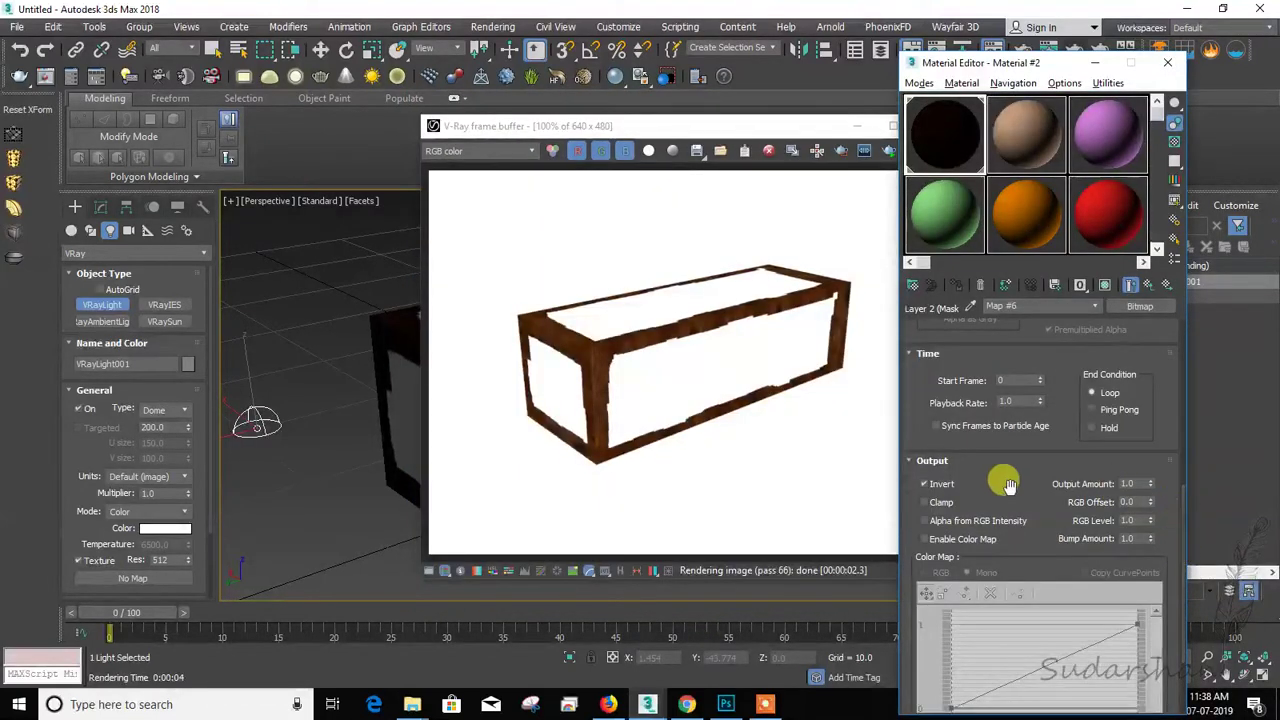
pyautogui.moveTo(643, 122); pyautogui.dragTo(478, 122)
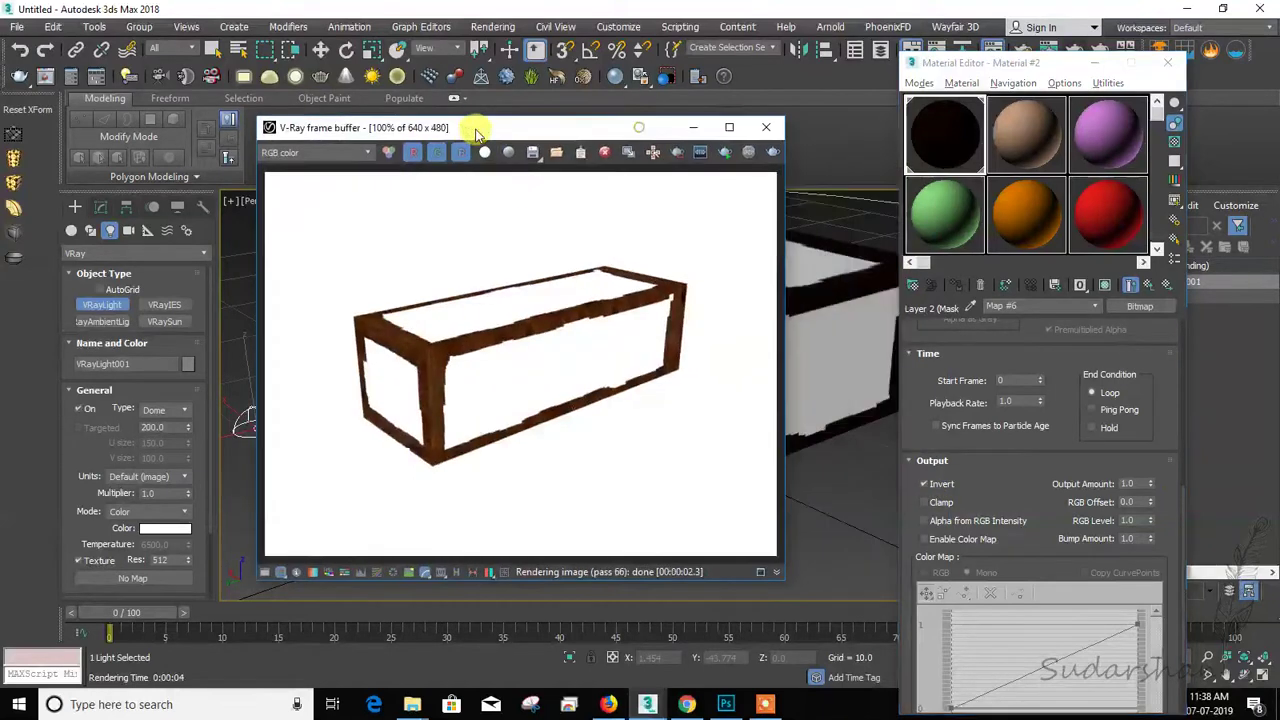
pyautogui.click(772, 152)
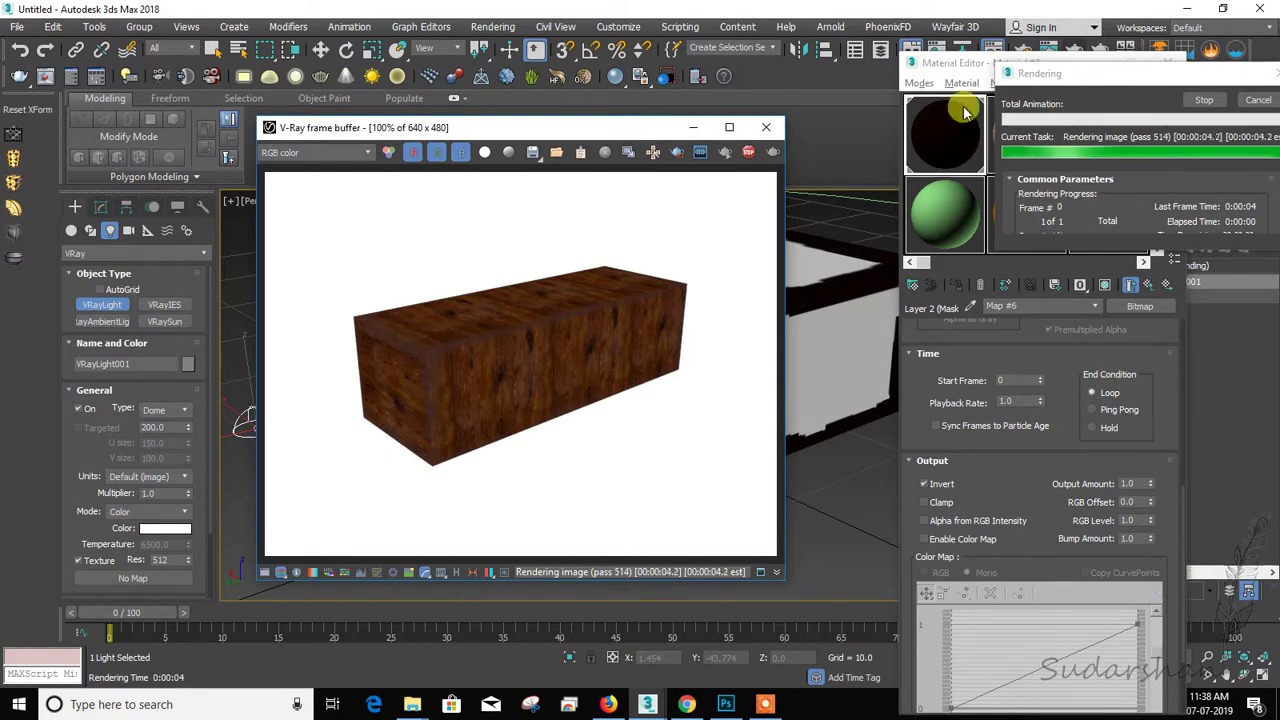
pyautogui.click(747, 152)
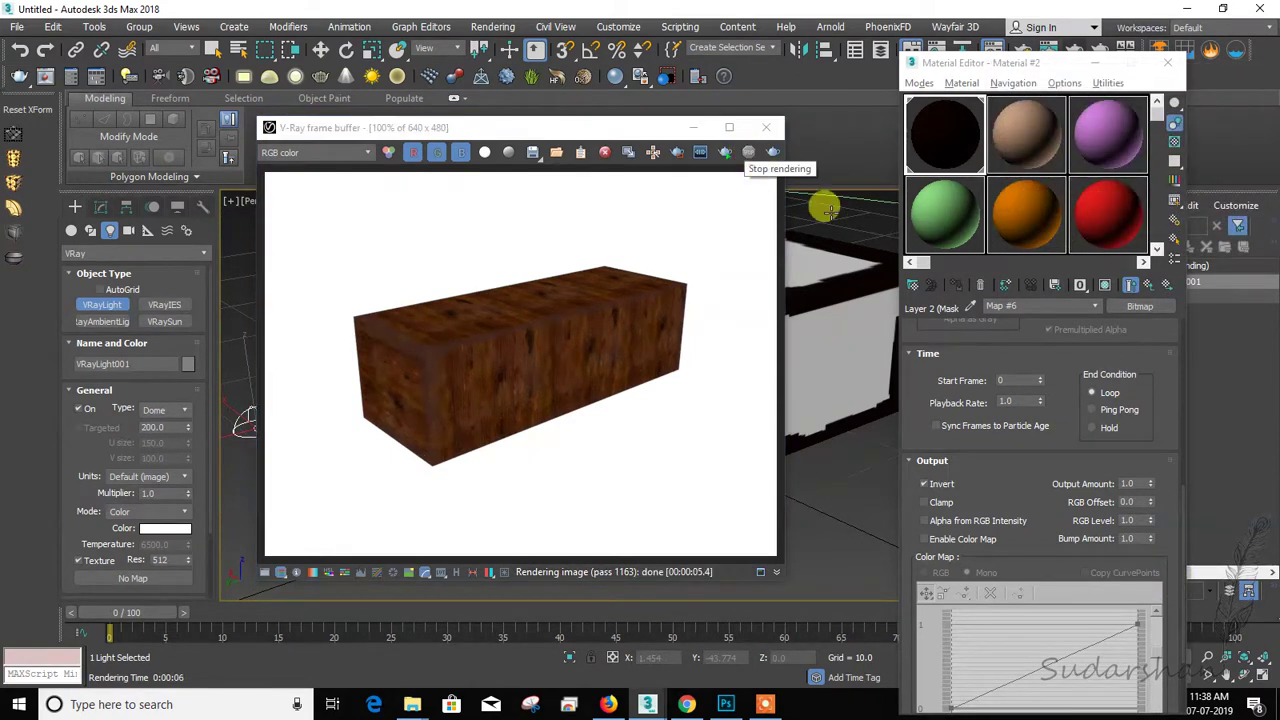
# Step: Enable the color map in the output of Layer 2's own bitmap and add a Bezier point near the middle of its curve
pyautogui.moveTo(1183, 587)
pyautogui.mouseDown()
pyautogui.moveTo(1180, 471)
pyautogui.moveTo(1183, 680)
pyautogui.moveTo(1181, 537)
pyautogui.moveTo(1183, 588)
pyautogui.mouseUp()
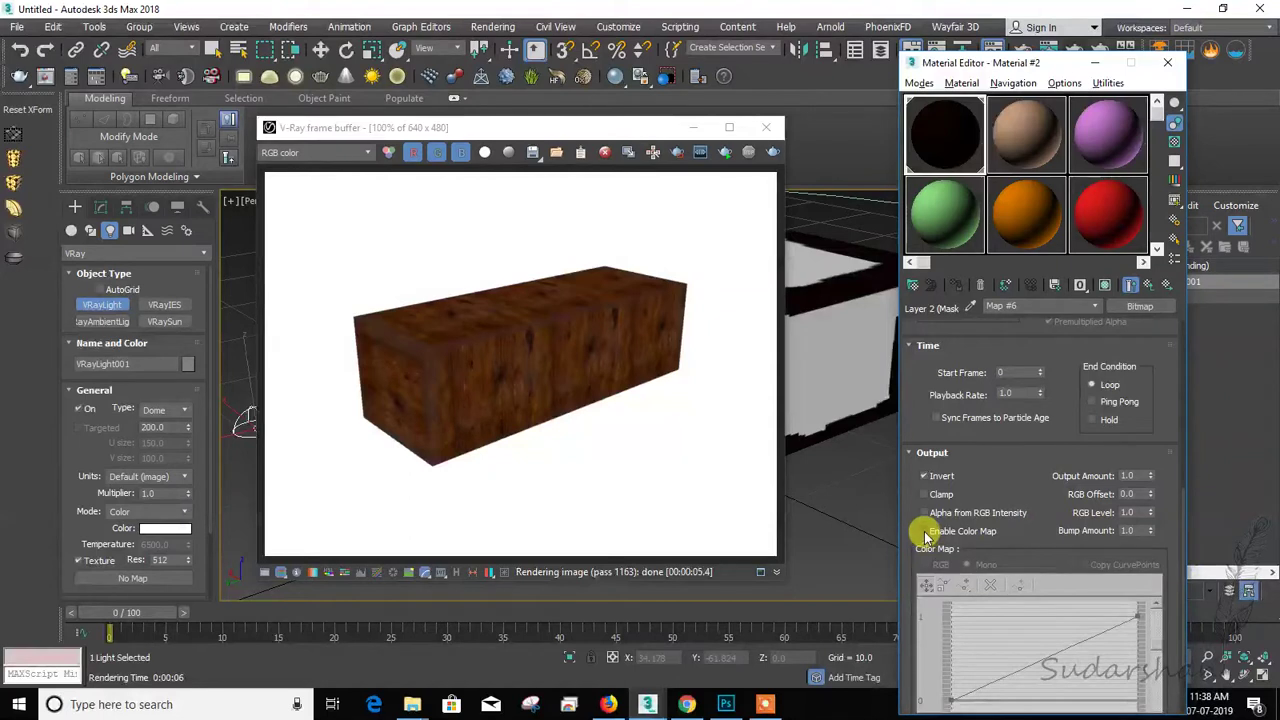
pyautogui.click(1152, 285)
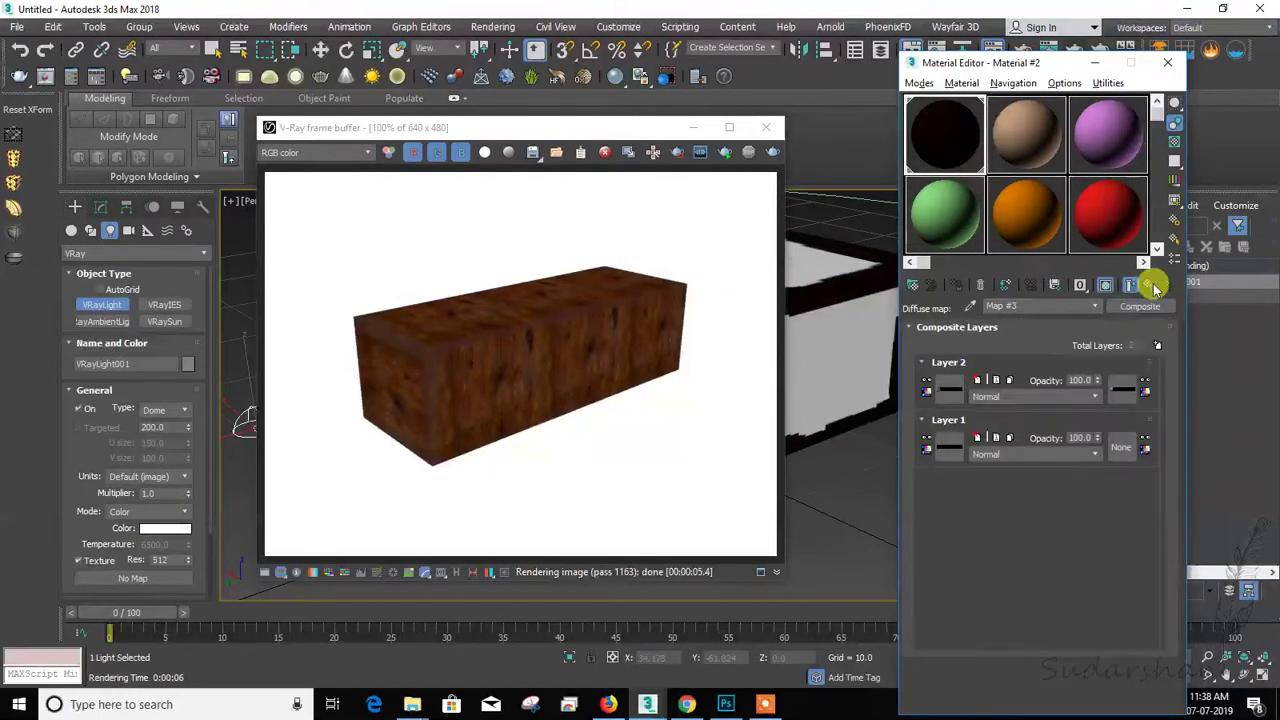
pyautogui.click(949, 388)
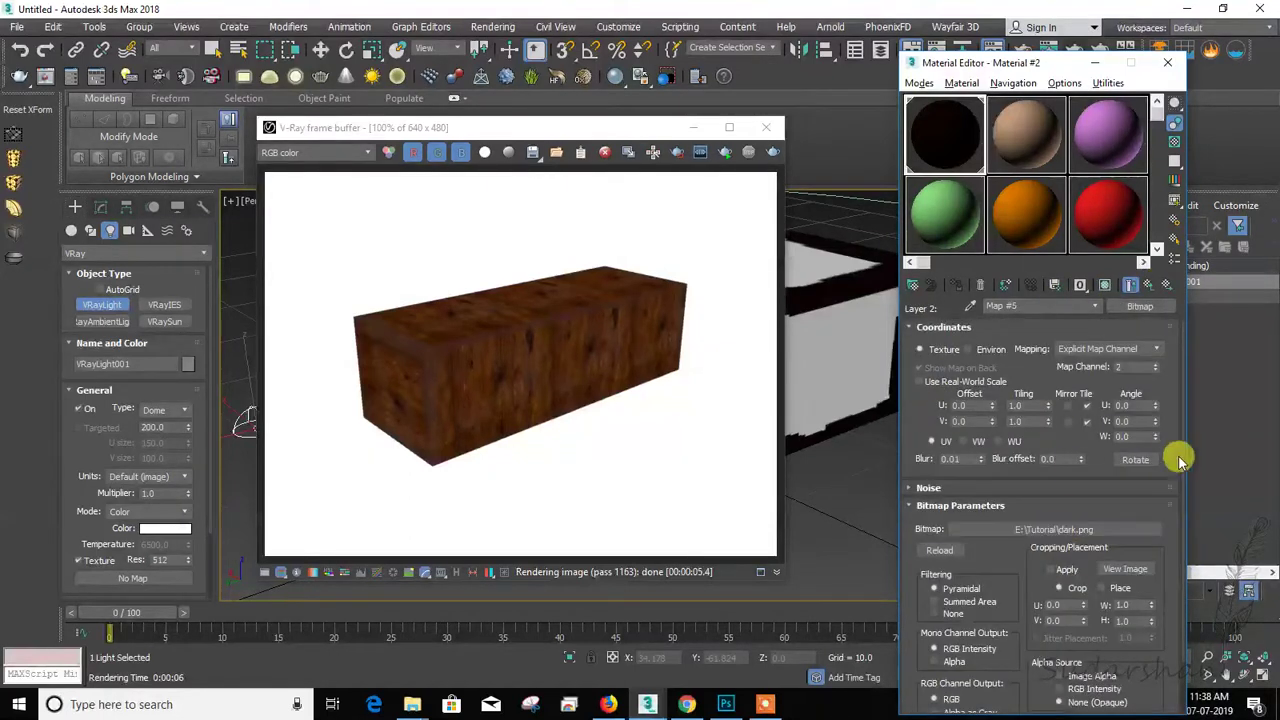
pyautogui.scroll(-5, 1180, 460)
pyautogui.click(1040, 707)
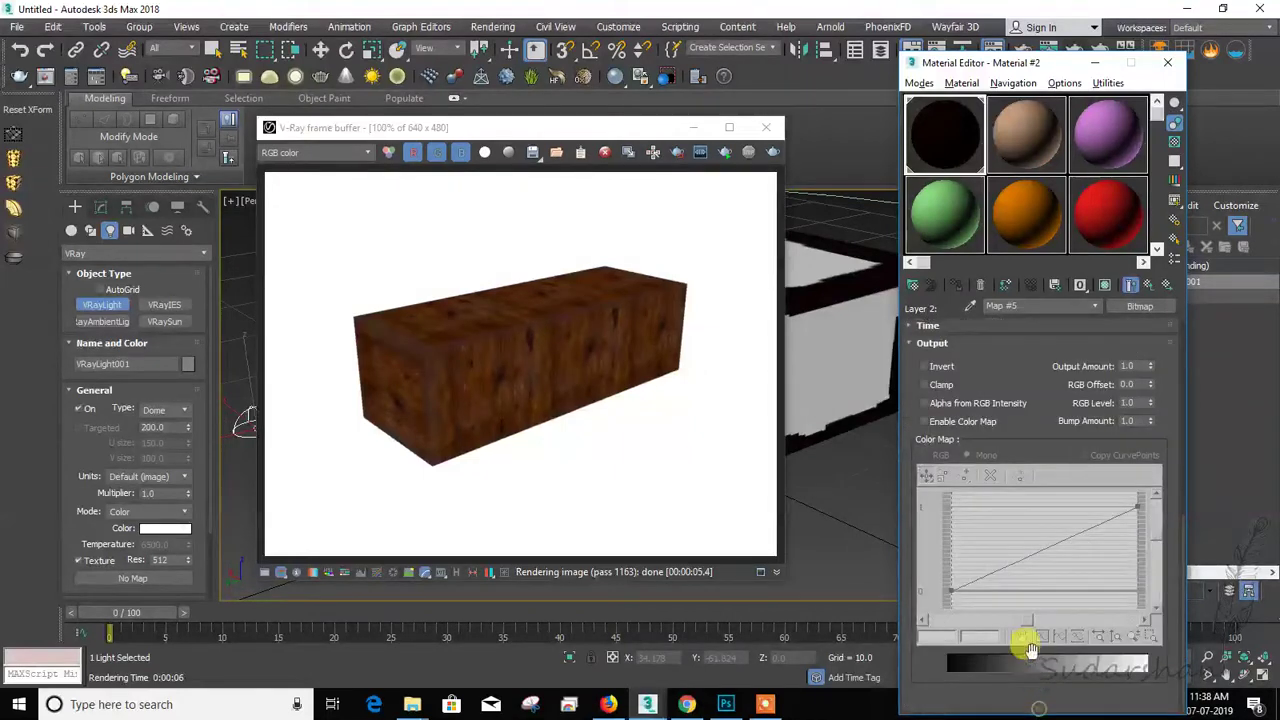
pyautogui.click(923, 421)
pyautogui.click(962, 498)
pyautogui.click(1098, 522)
pyautogui.click(1005, 563)
pyautogui.click(1055, 539)
pyautogui.click(926, 476)
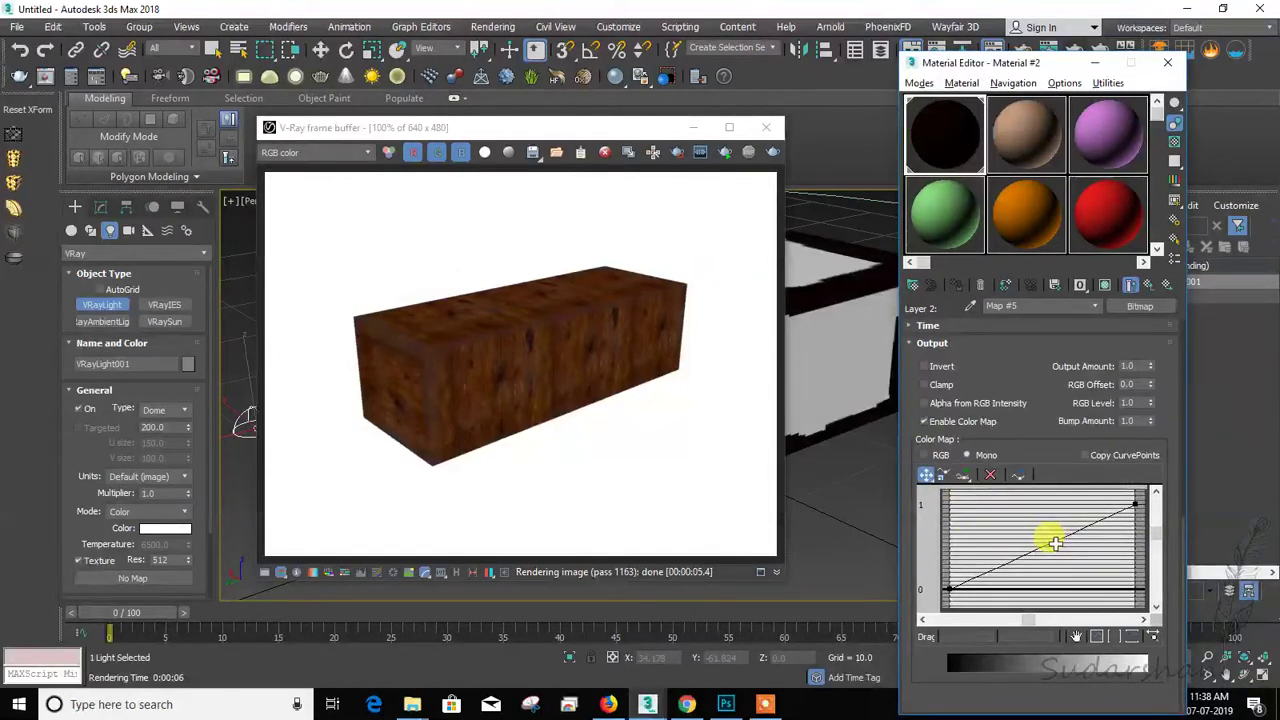
# Step: Raise the color curve's middle point to about 0.511, 0.769 and test-render the box
pyautogui.moveTo(1055, 543); pyautogui.dragTo(1043, 527)
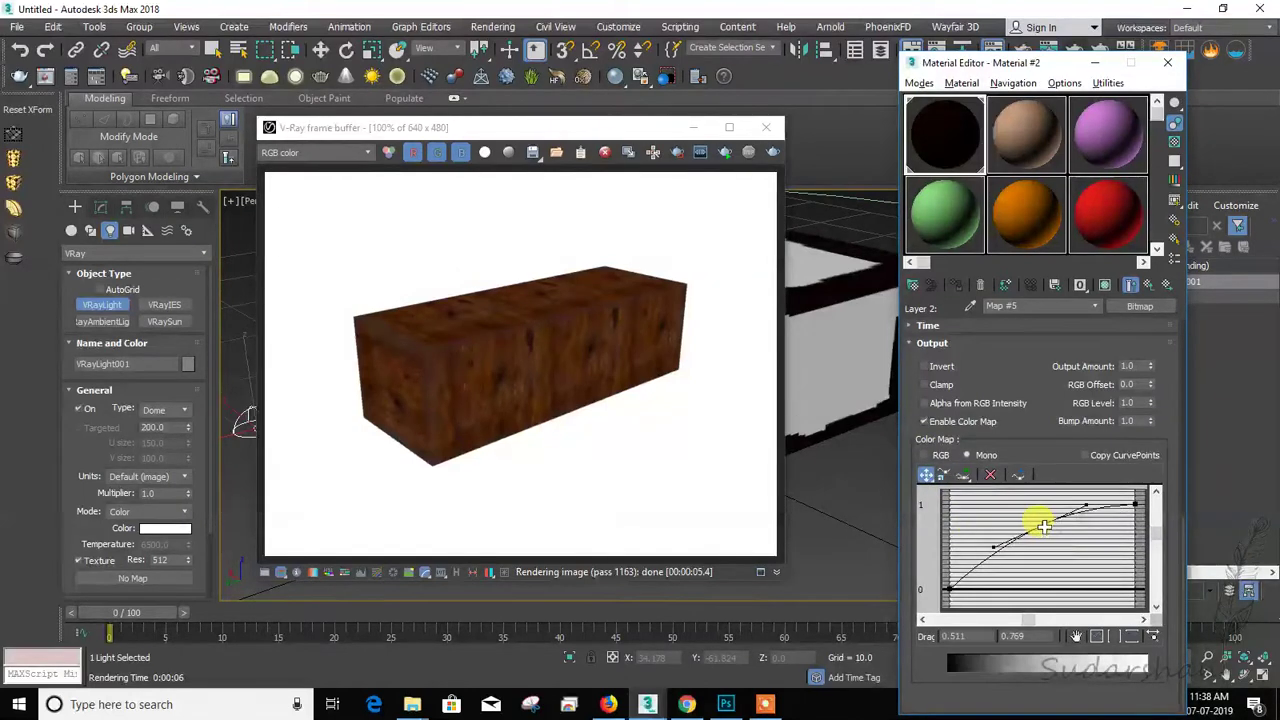
pyautogui.click(770, 153)
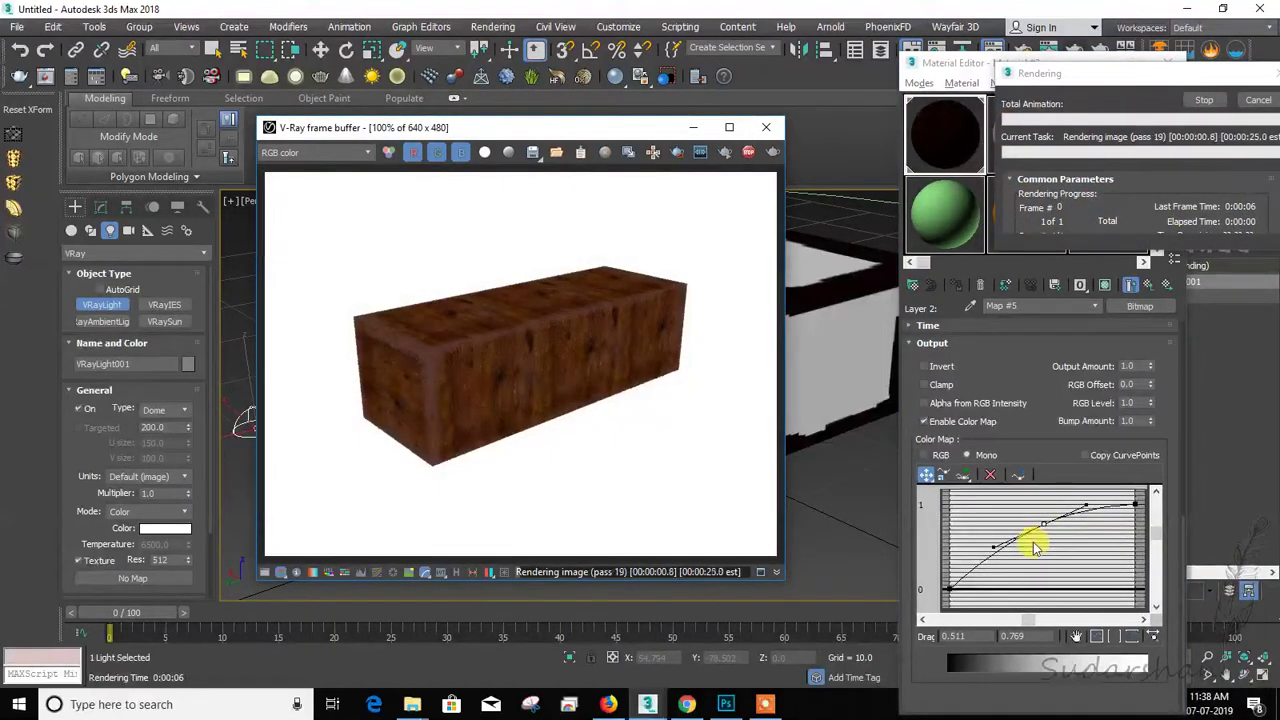
pyautogui.click(1043, 528)
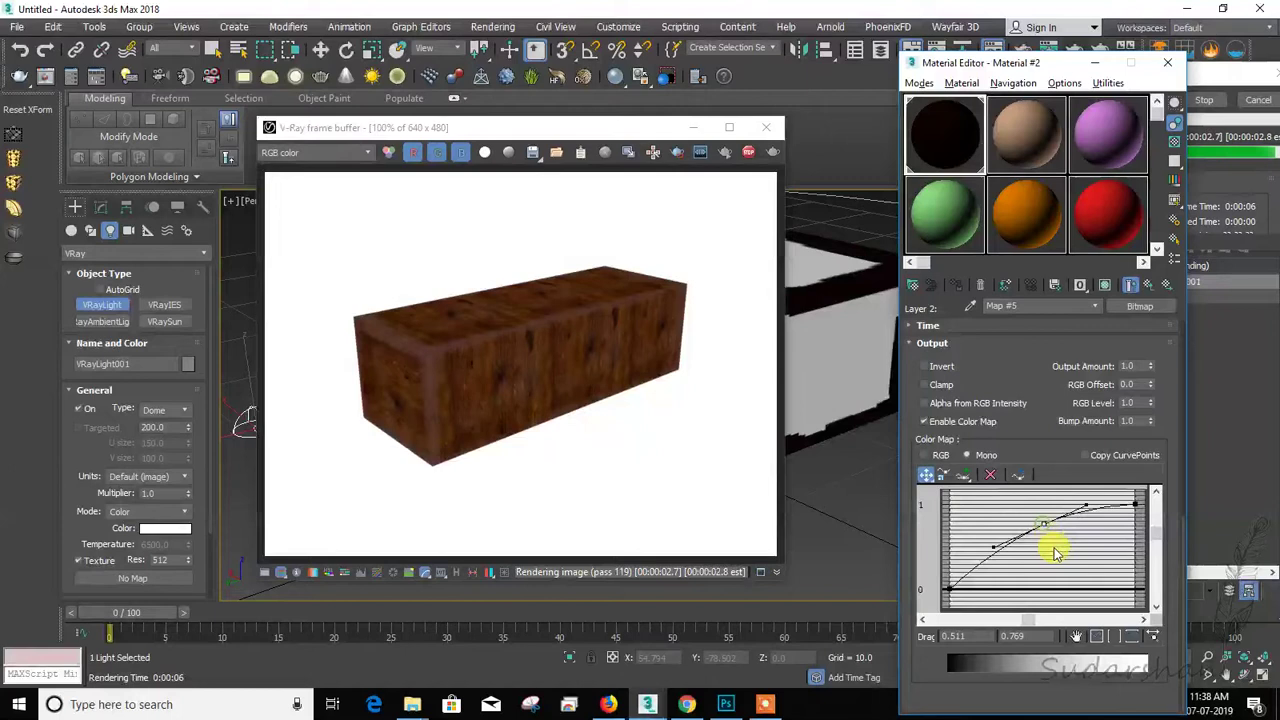
pyautogui.click(1210, 103)
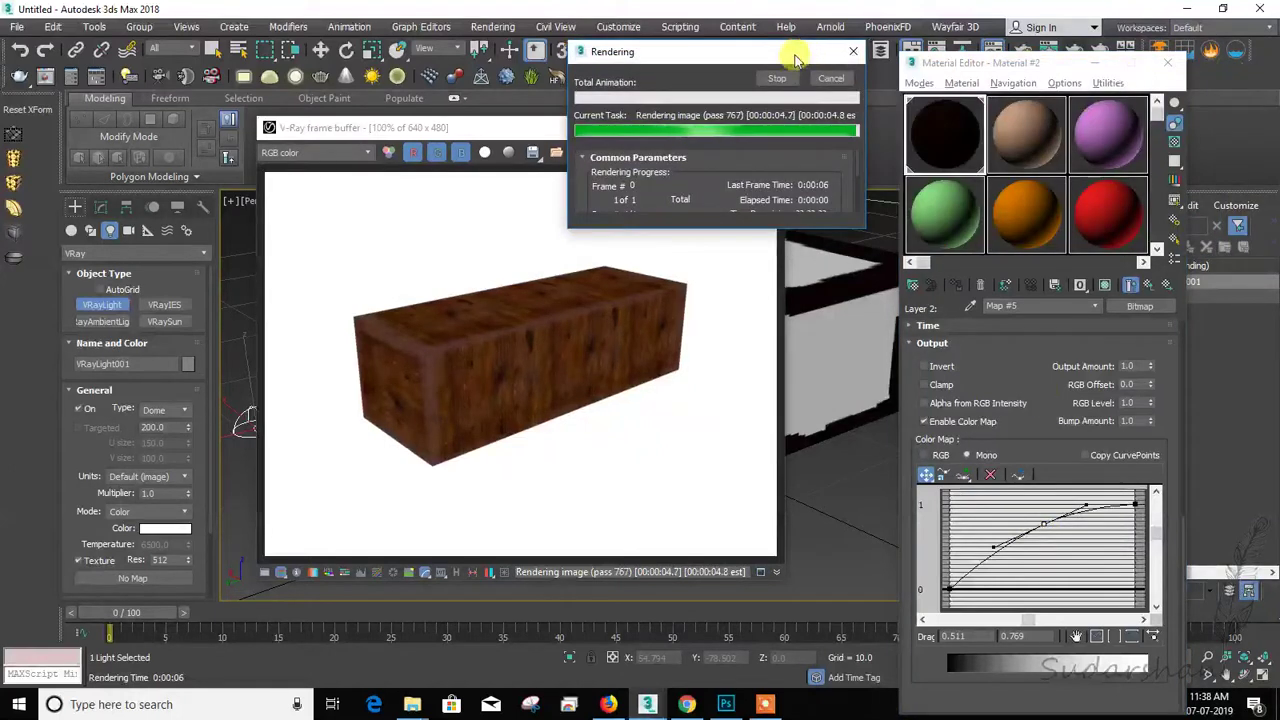
# Step: Lower the color curve's middle point to about 0.709, 0.346 and render the box again
pyautogui.moveTo(1040, 523); pyautogui.dragTo(1081, 559)
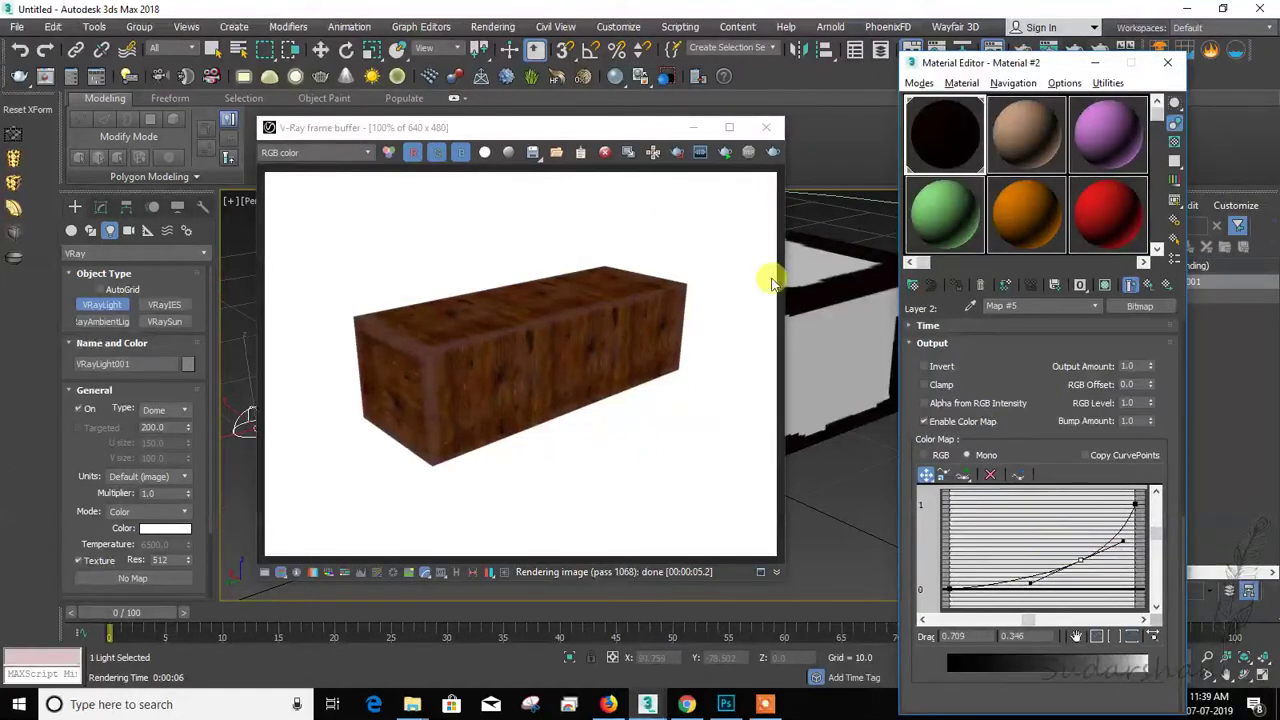
pyautogui.click(773, 151)
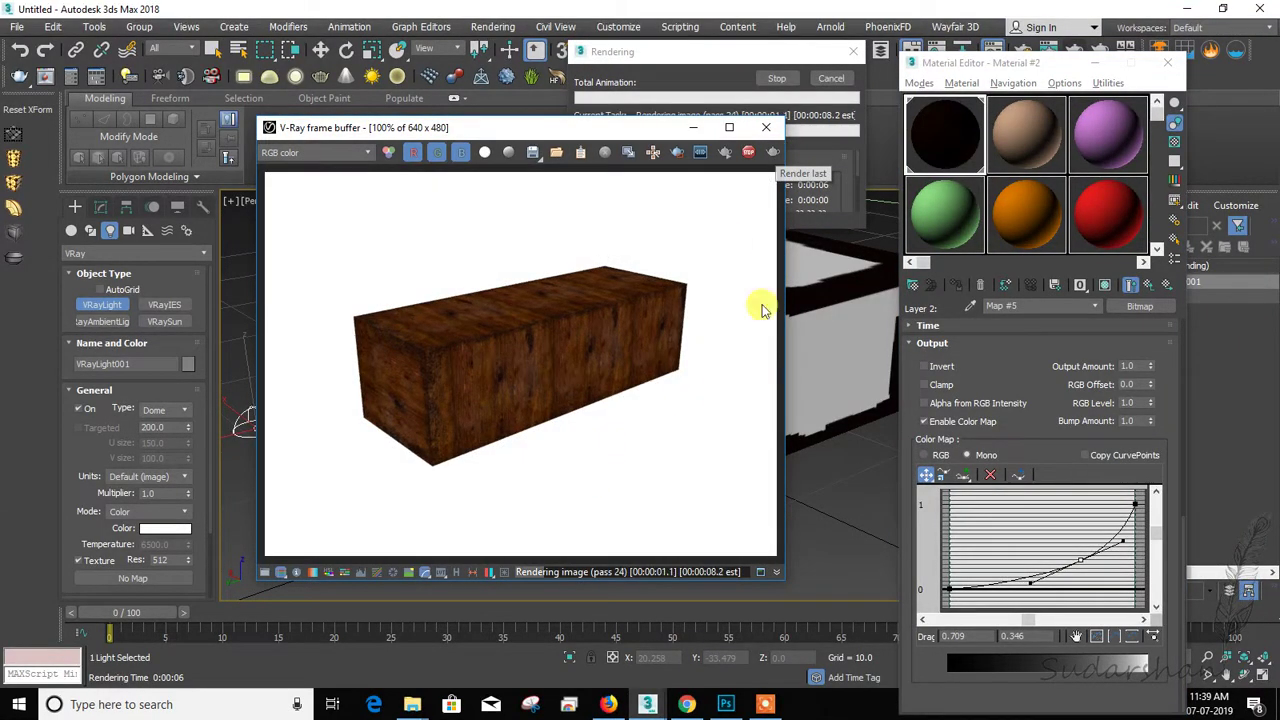
pyautogui.click(748, 153)
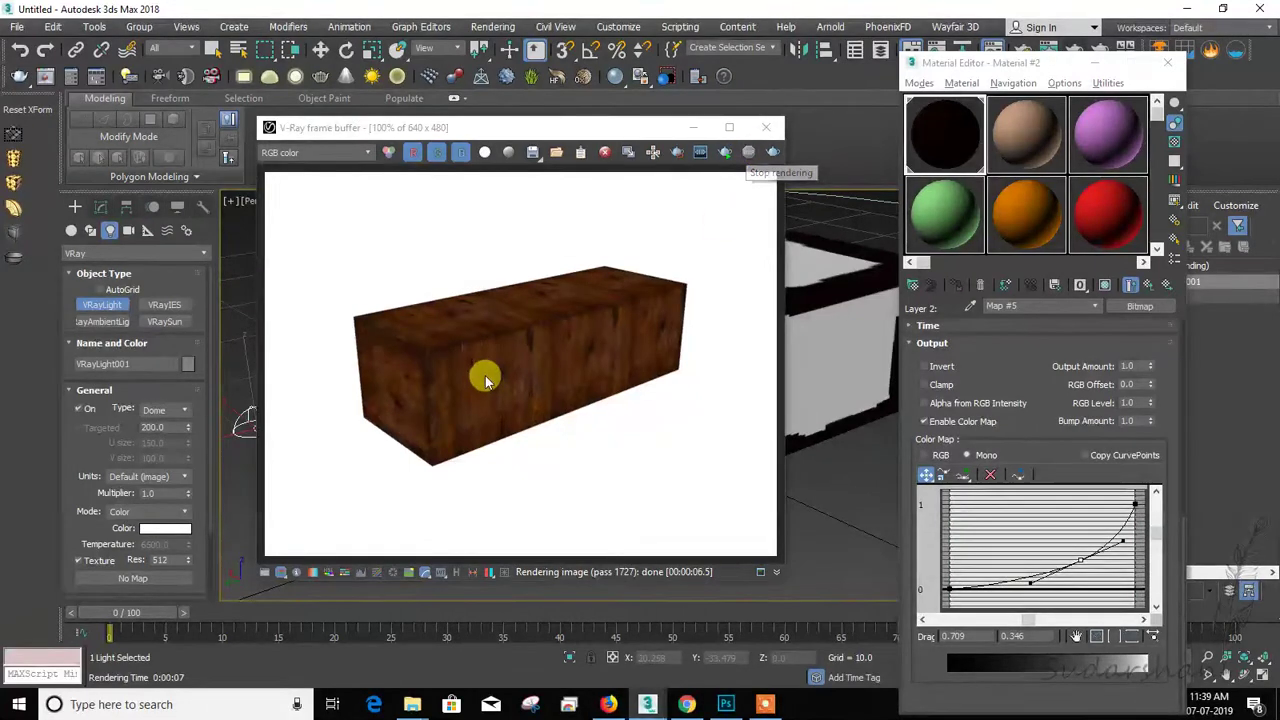
# Step: Close the previous render and render a close-up of the box's near corner and long side
pyautogui.click(766, 127)
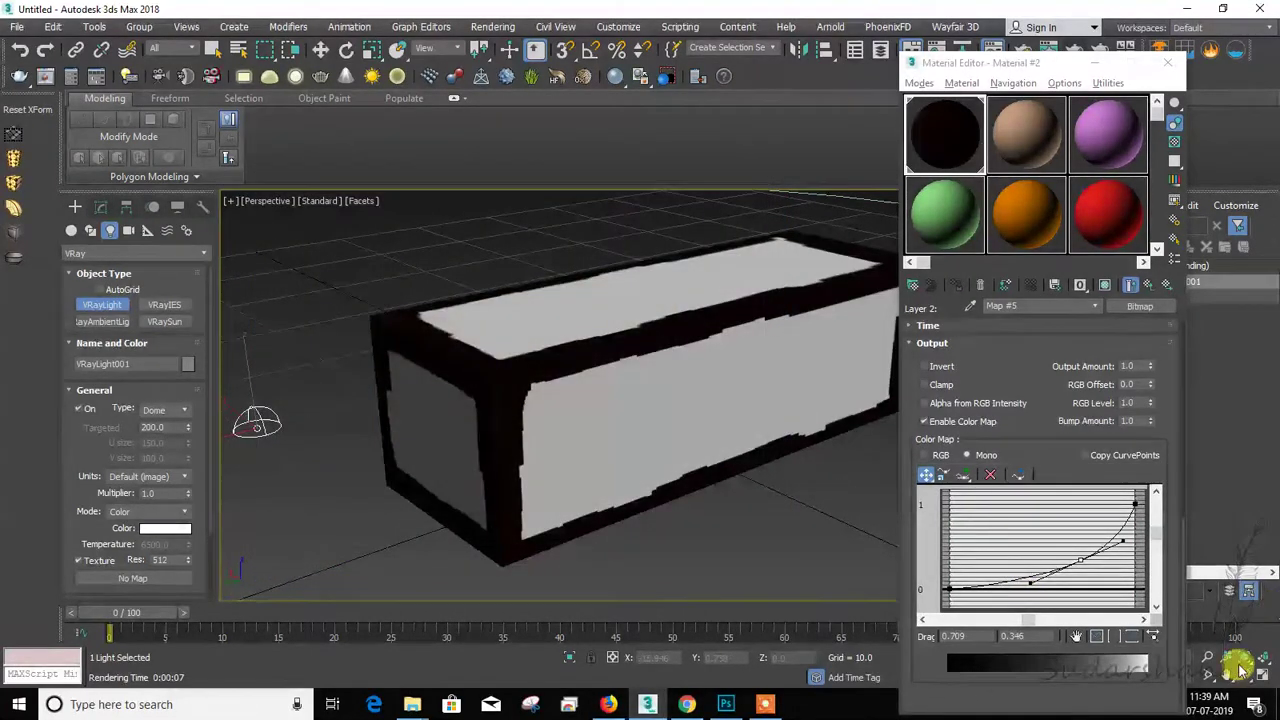
pyautogui.click(1207, 657)
pyautogui.moveTo(871, 520); pyautogui.dragTo(512, 522)
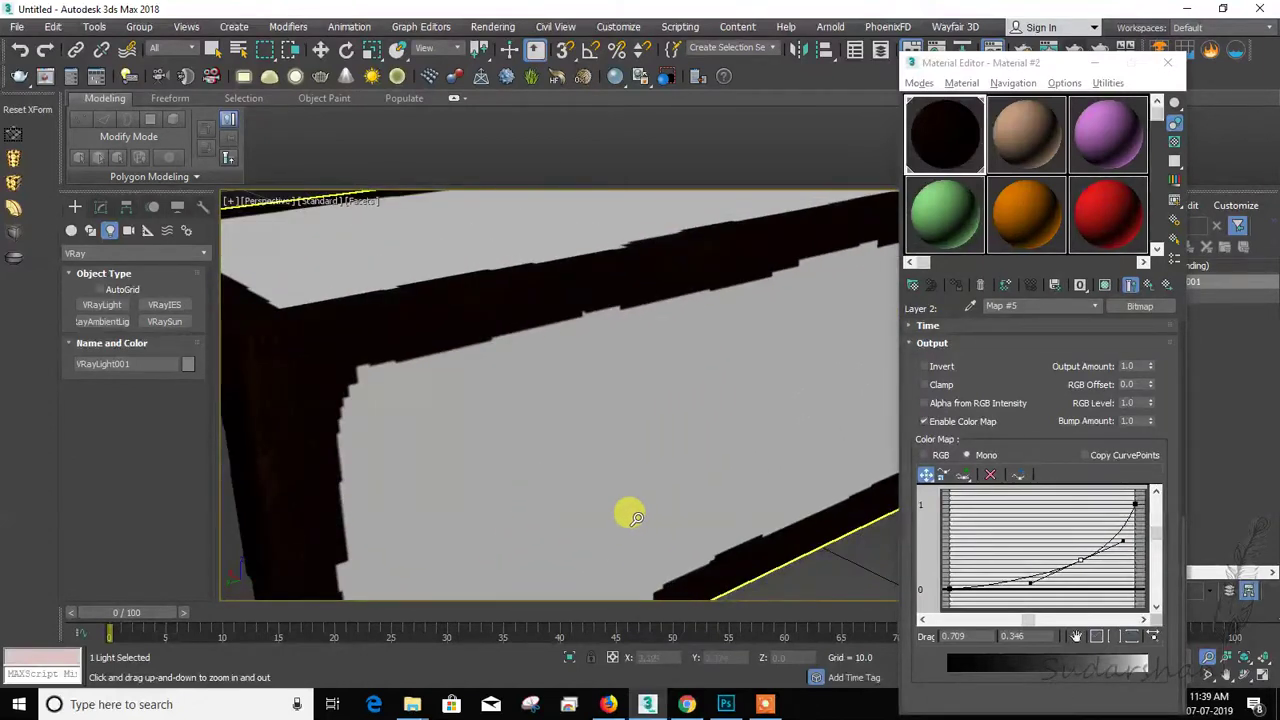
pyautogui.moveTo(1088, 70); pyautogui.dragTo(1083, 164)
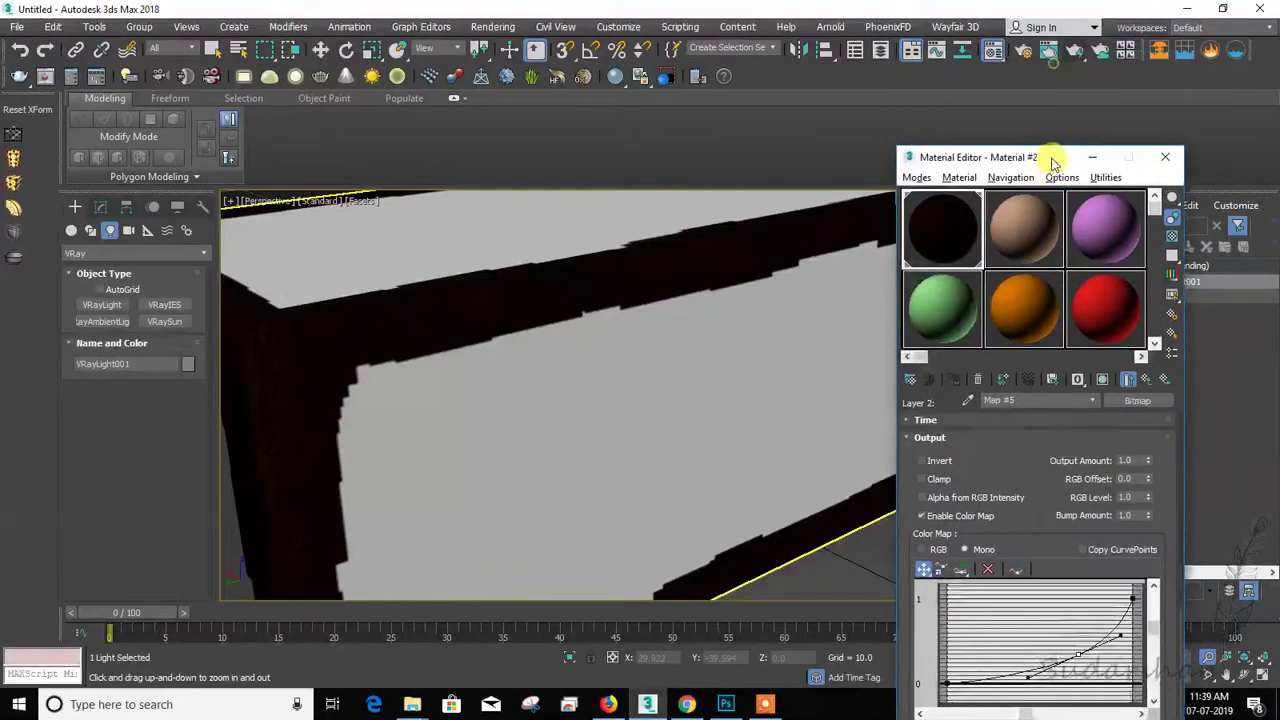
pyautogui.click(1074, 50)
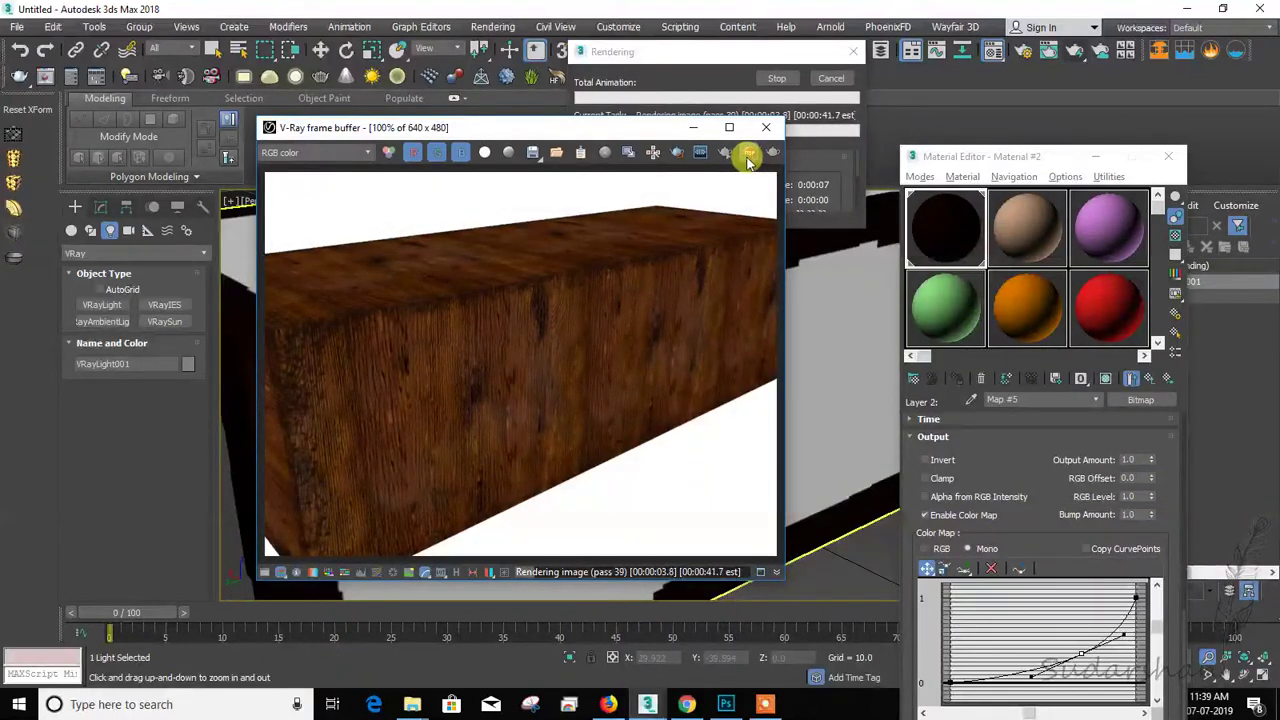
# Step: Set the map channel of Layer 2's bitmap to 2 in its coordinates settings
pyautogui.scroll(3, 1188, 590)
pyautogui.scroll(5, 1188, 590)
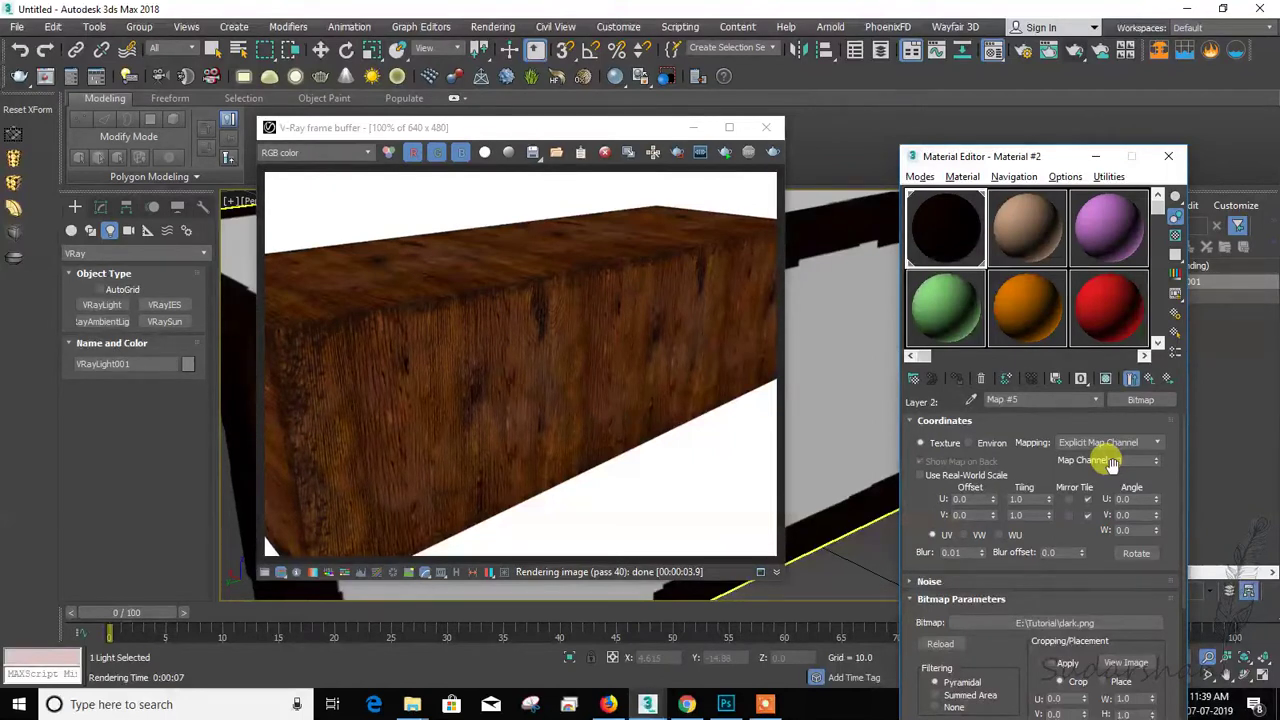
pyautogui.click(1155, 458)
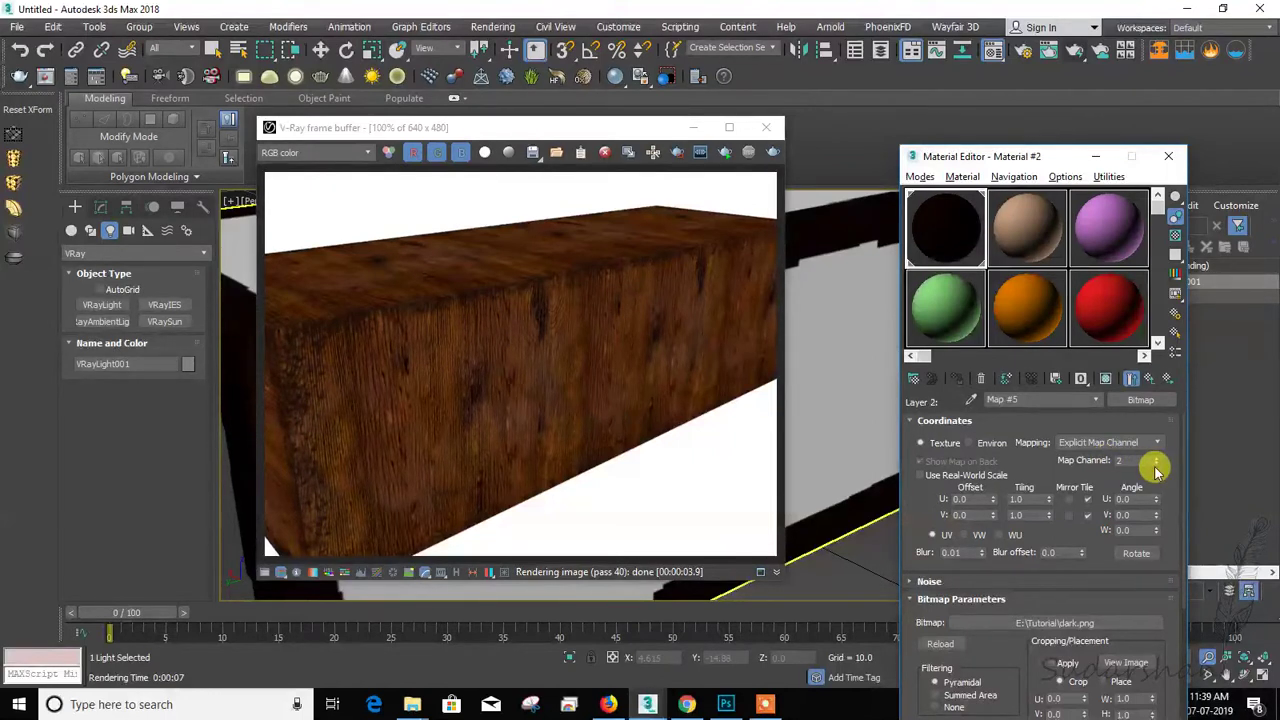